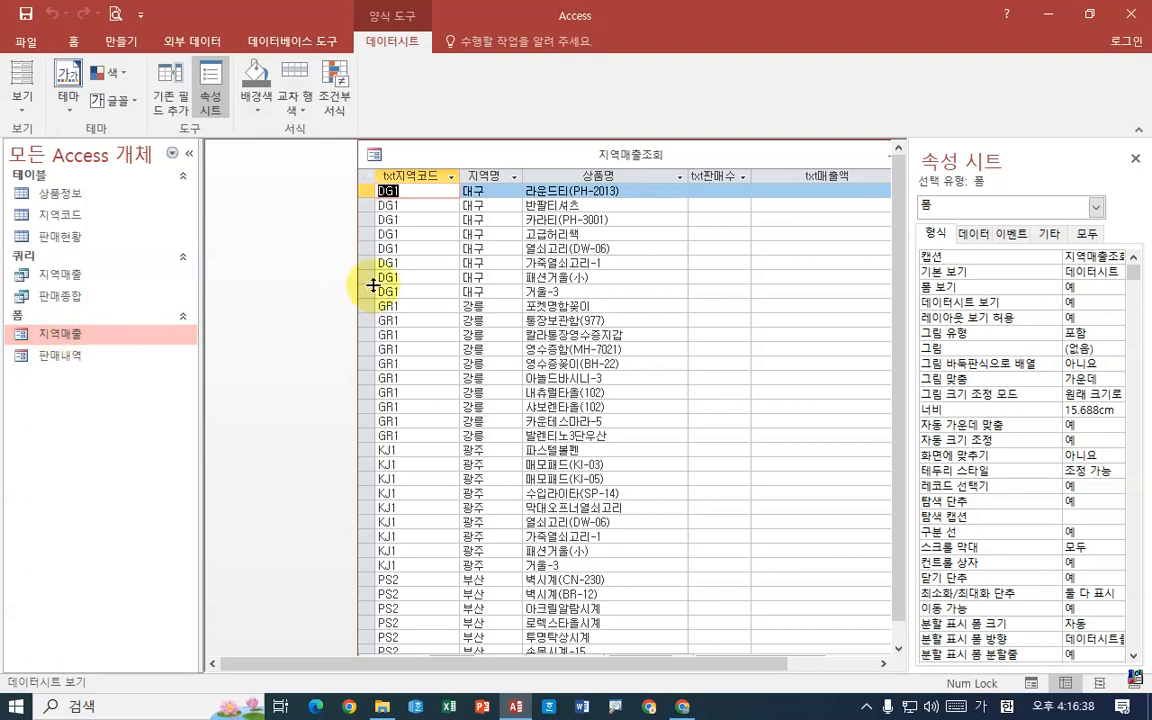
Narrow the navigation pane and reposition the 지역매출 form window beside it.
left_click_drag(460, 152, 353, 175)
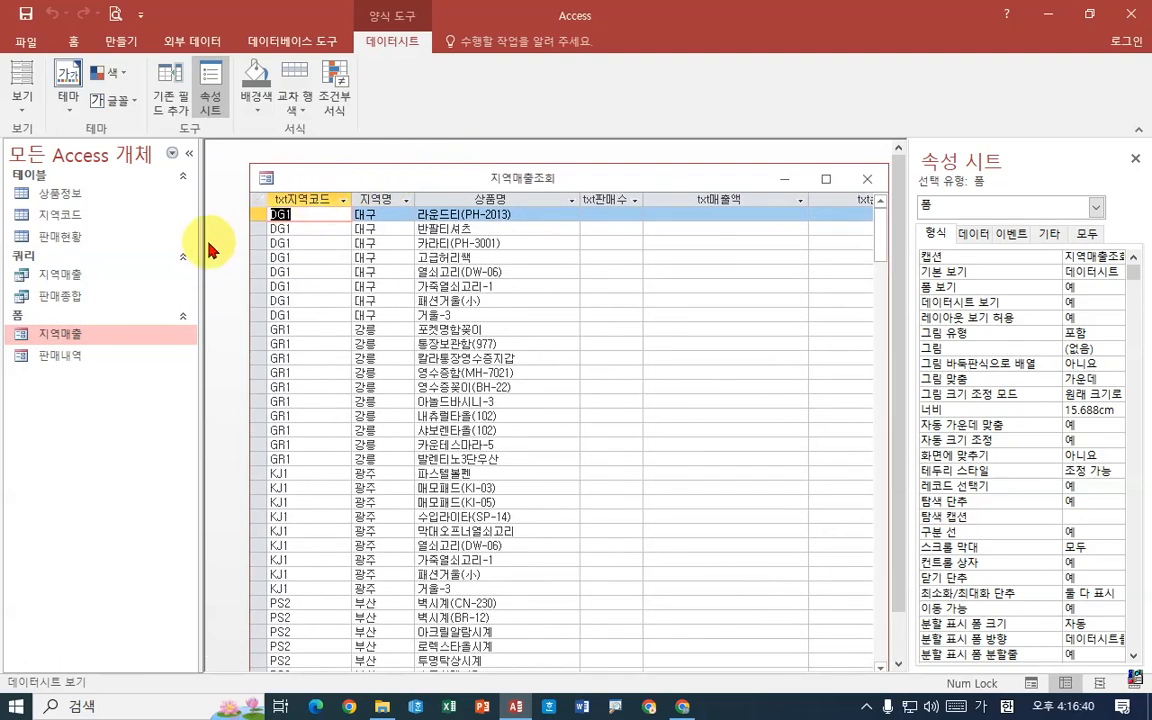
left_click_drag(198, 239, 133, 237)
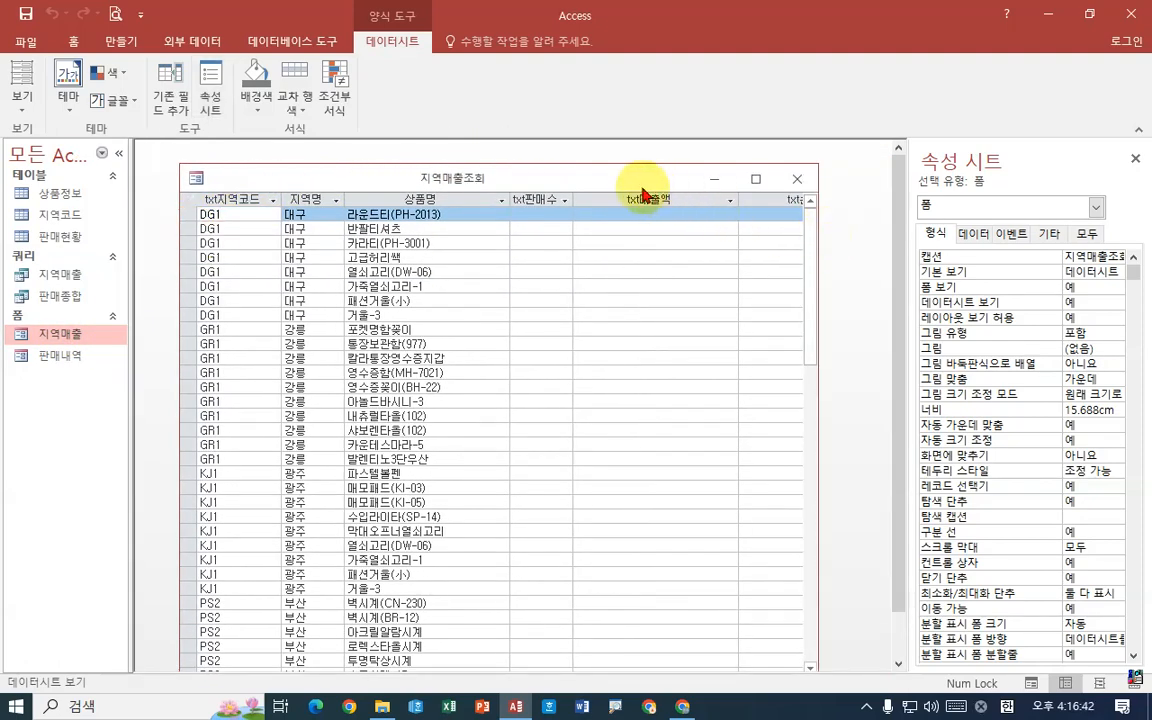
left_click_drag(550, 170, 567, 163)
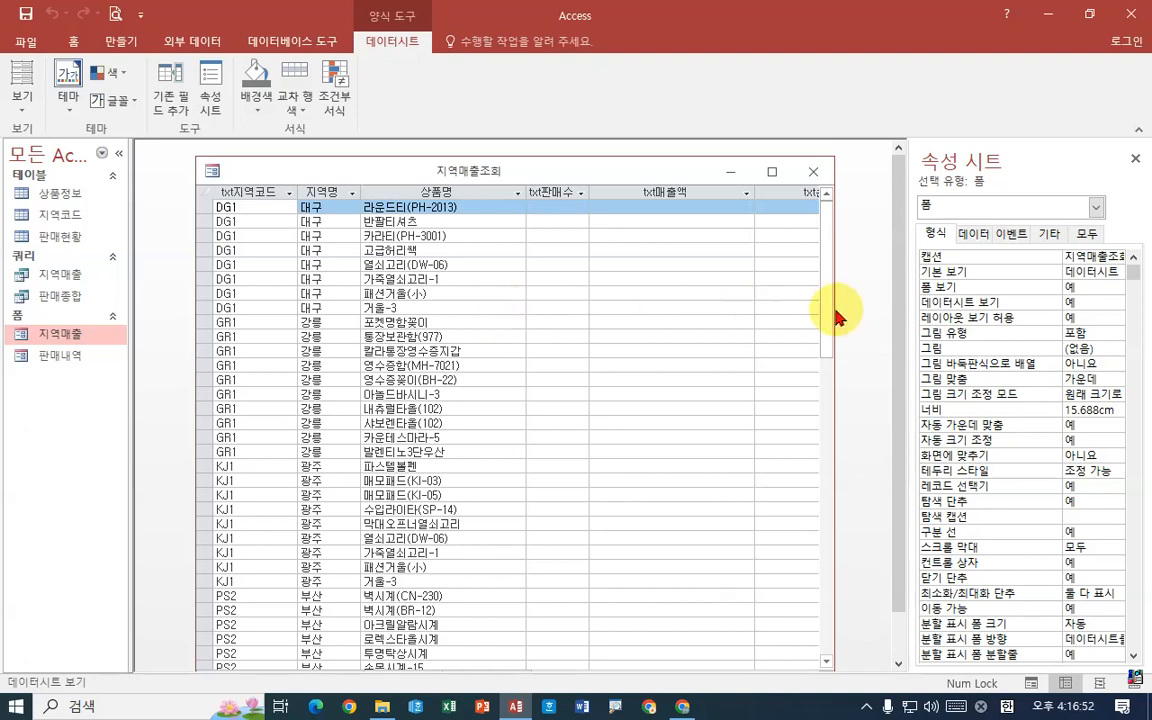
left_click_drag(547, 173, 530, 171)
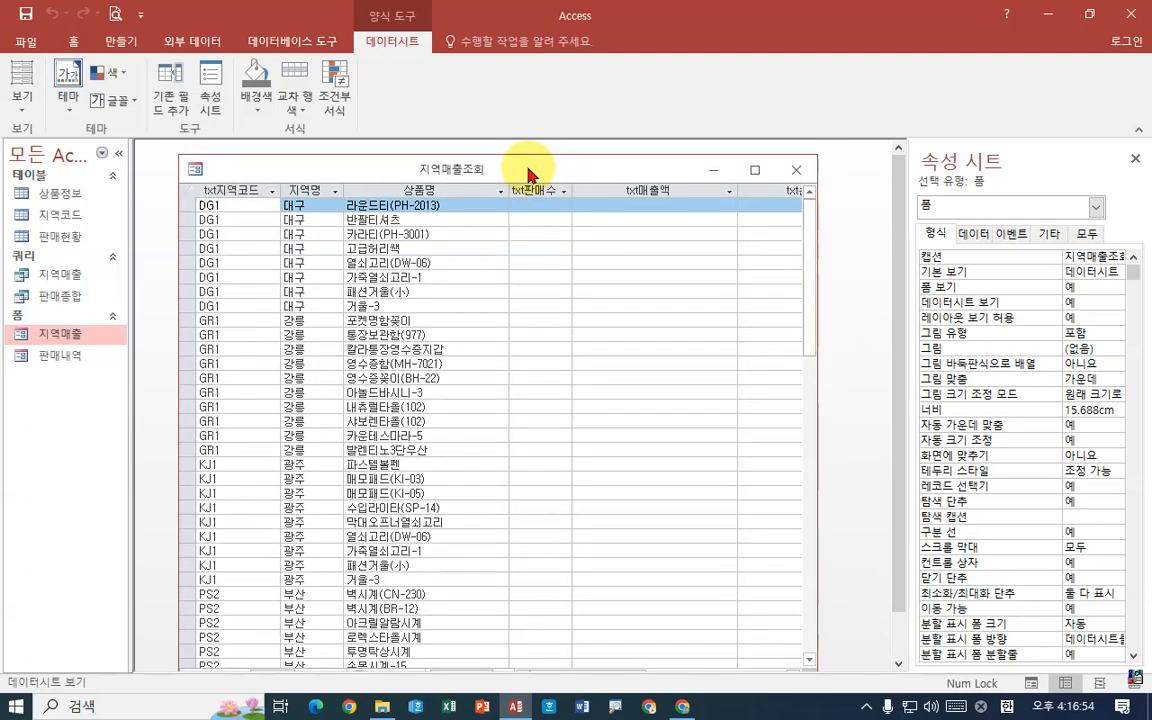
Switch the 지역매출 form to Design view and widen the property sheet.
right_click(530, 171)
left_click(520, 270)
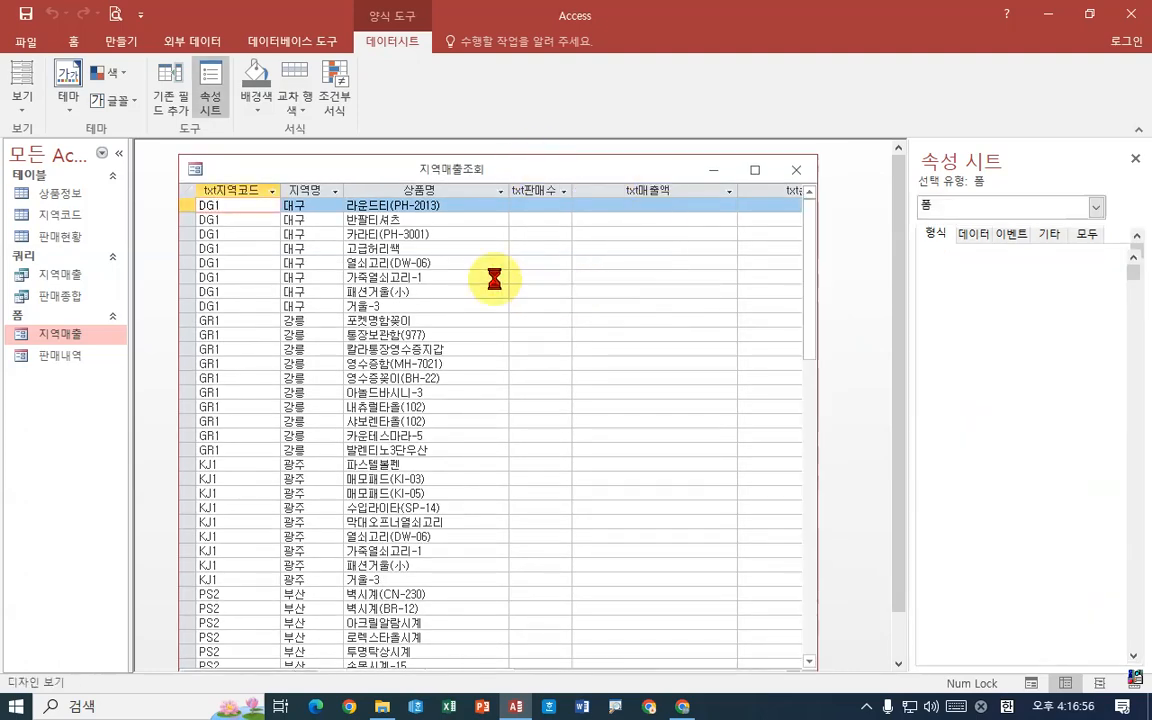
left_click_drag(455, 163, 426, 160)
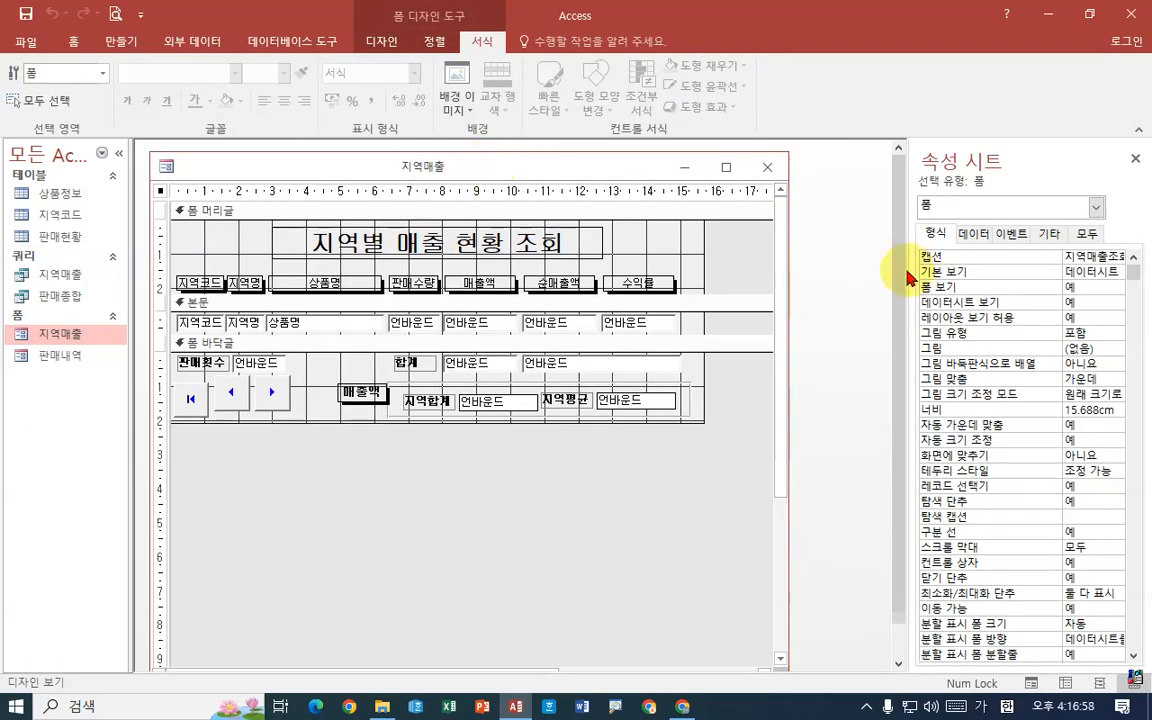
left_click_drag(908, 277, 825, 267)
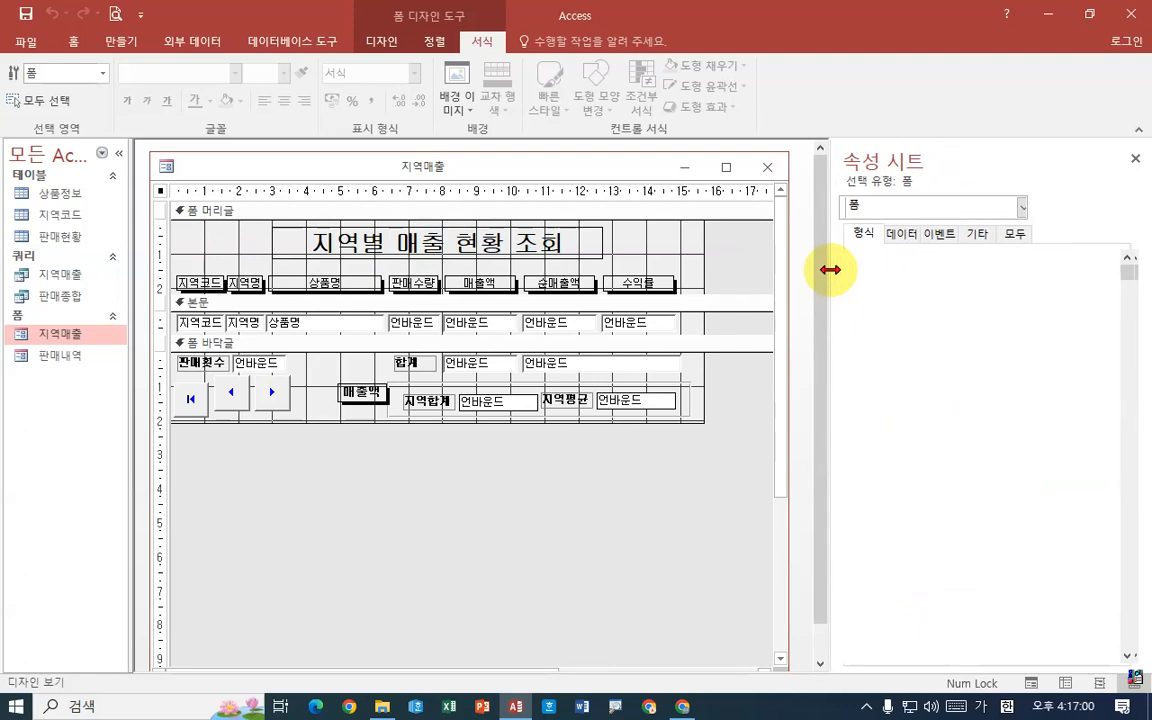
Set the form's default view (기본 보기) to 연속 폼.
left_click(1013, 271)
left_click(1116, 271)
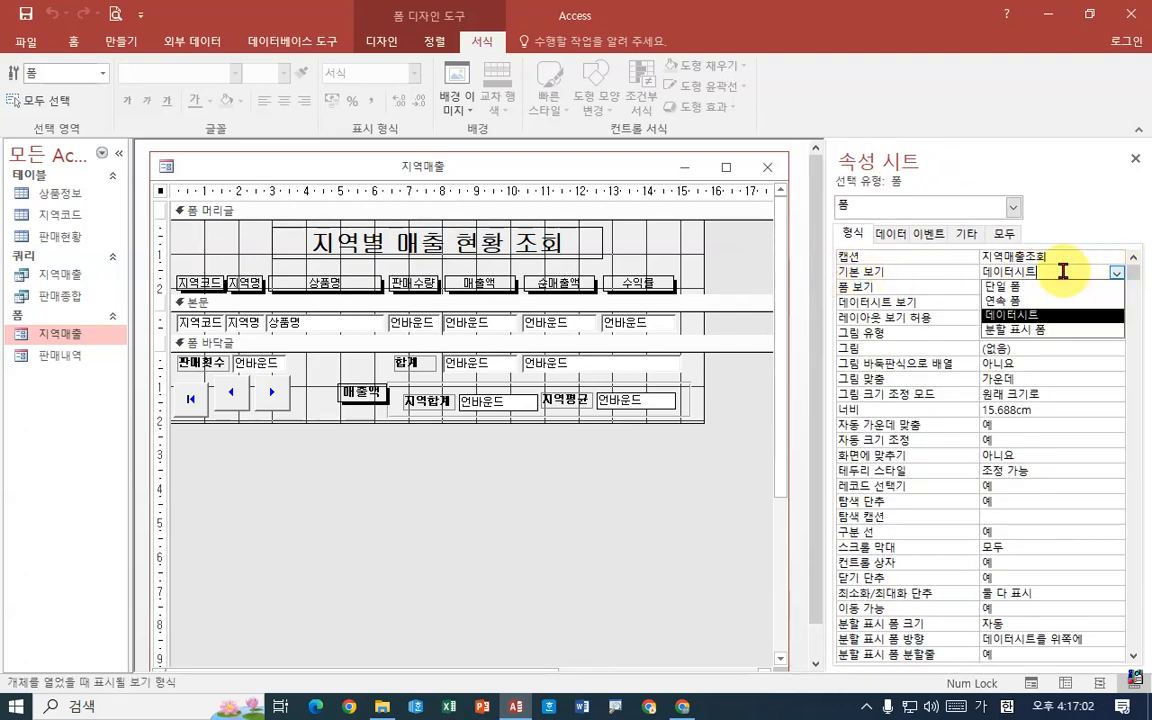
left_click(1025, 302)
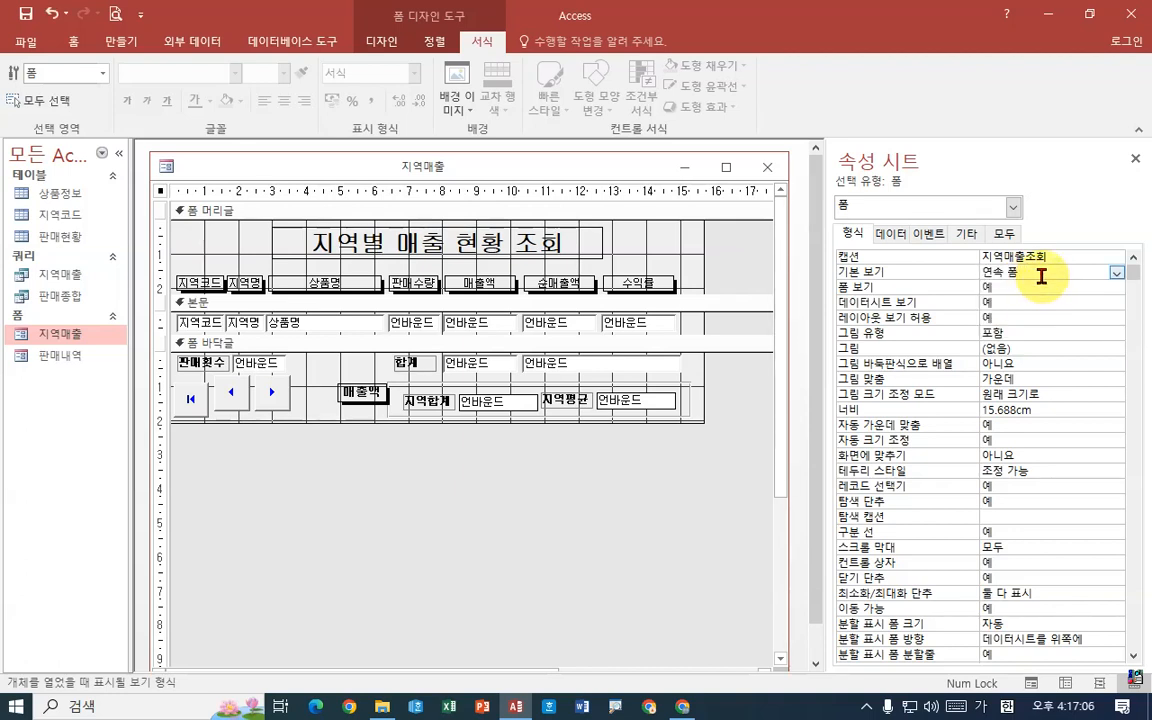
Set the form's default view (기본 보기) to 단일 폼 and preview it in Form view.
left_click(1116, 271)
left_click(1091, 288)
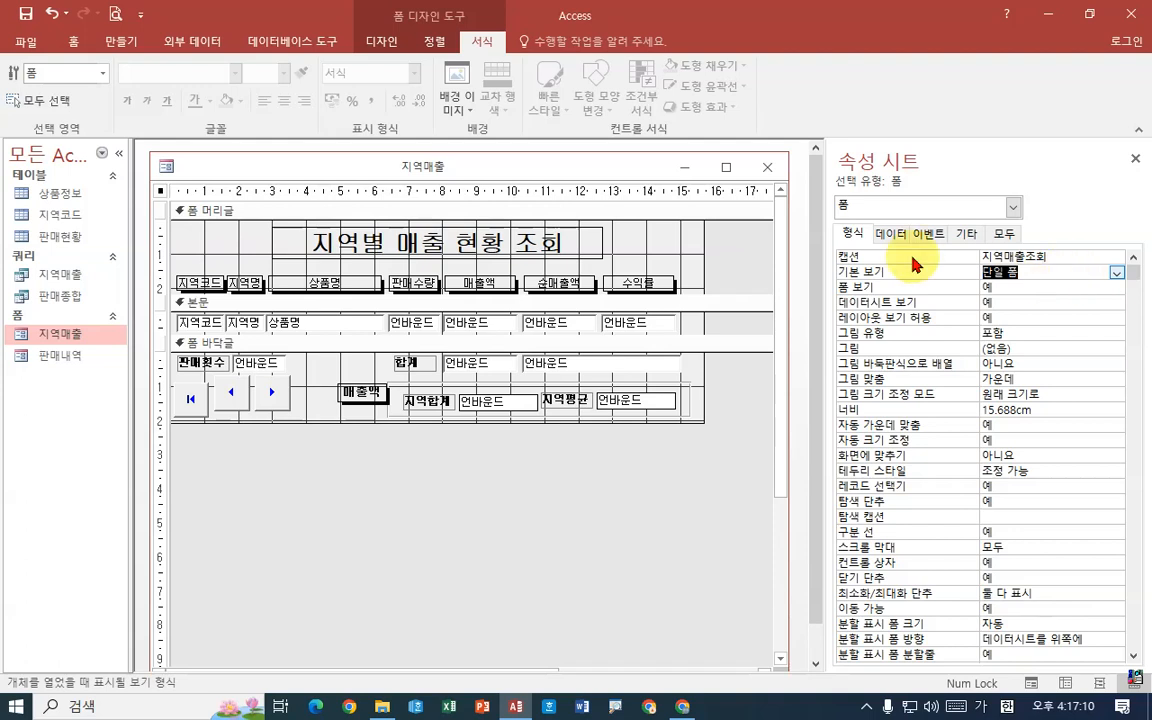
right_click(505, 170)
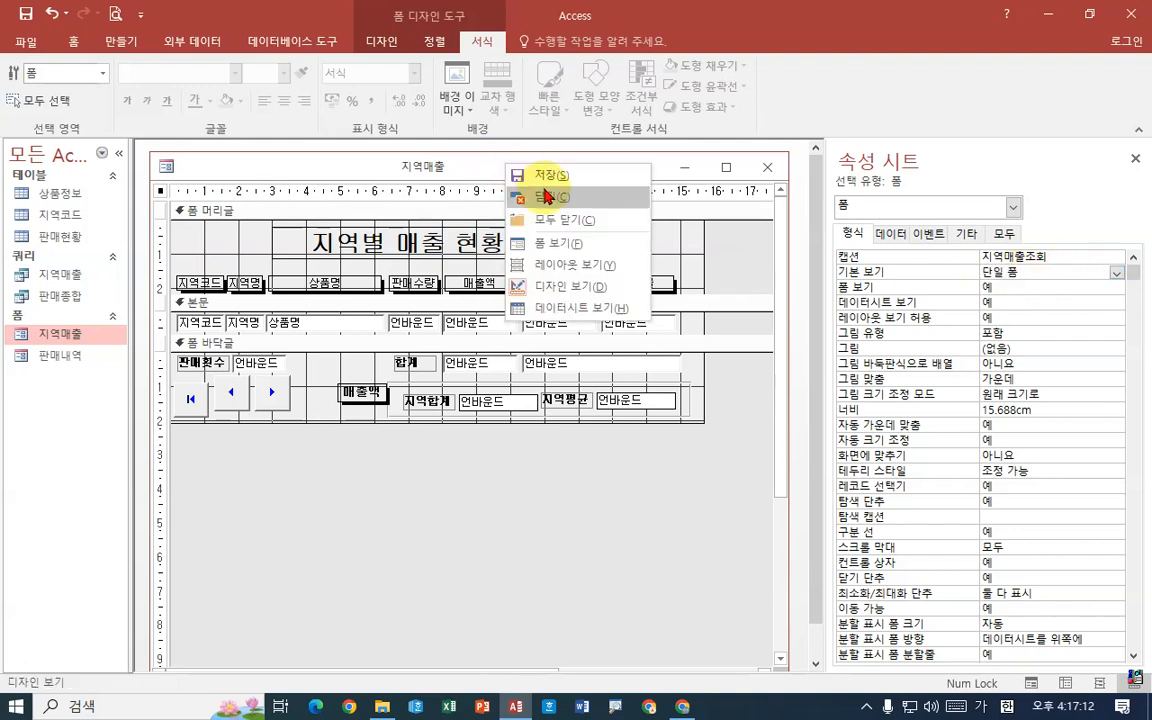
left_click(488, 175)
right_click(446, 172)
left_click(482, 251)
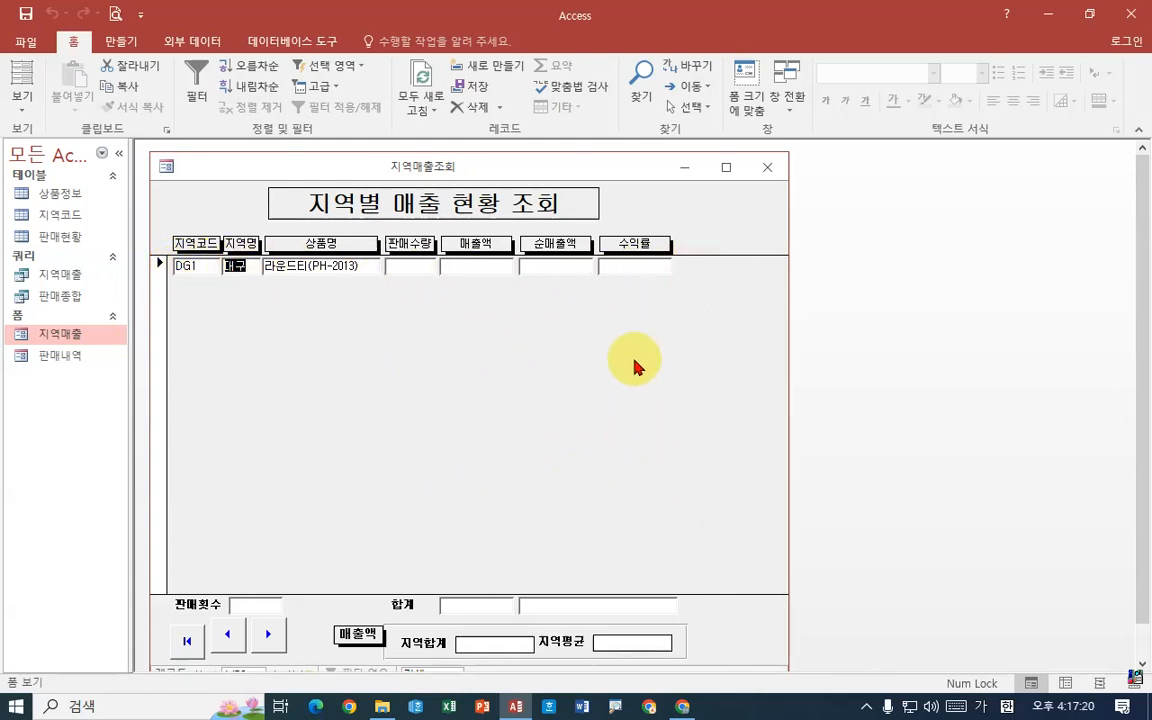
Return the form to Design view and set its default view (기본 보기) to 연속 폼.
right_click(630, 167)
left_click(663, 288)
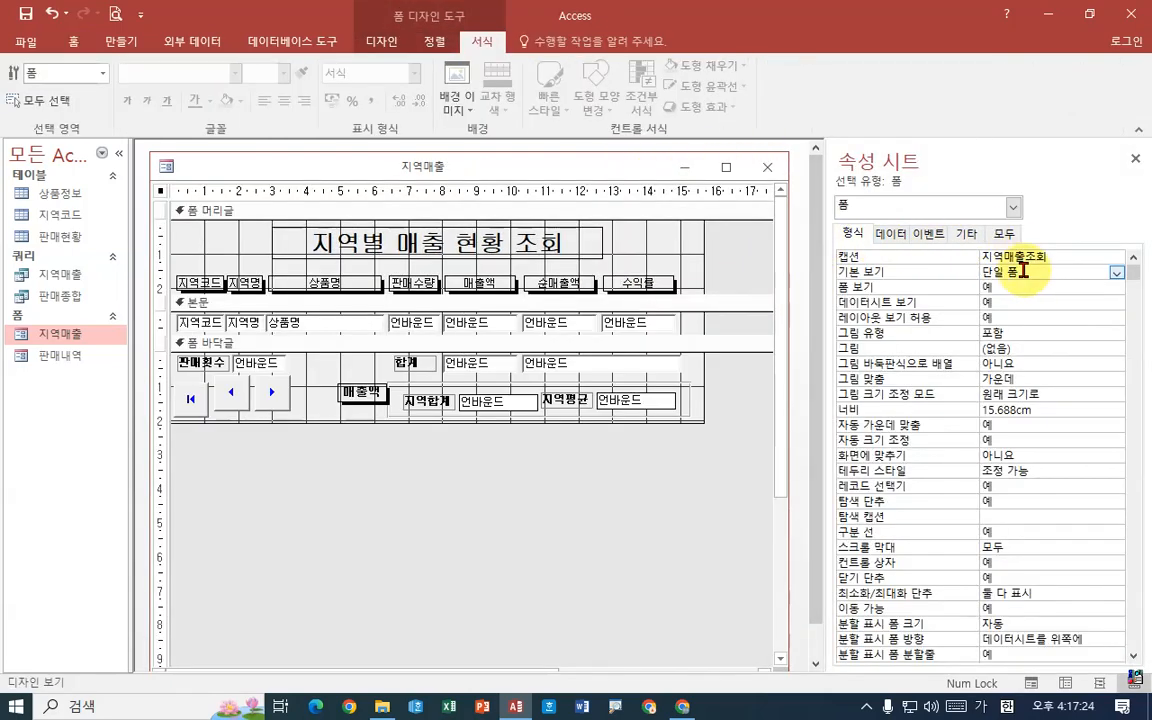
left_click(1116, 272)
left_click(1038, 301)
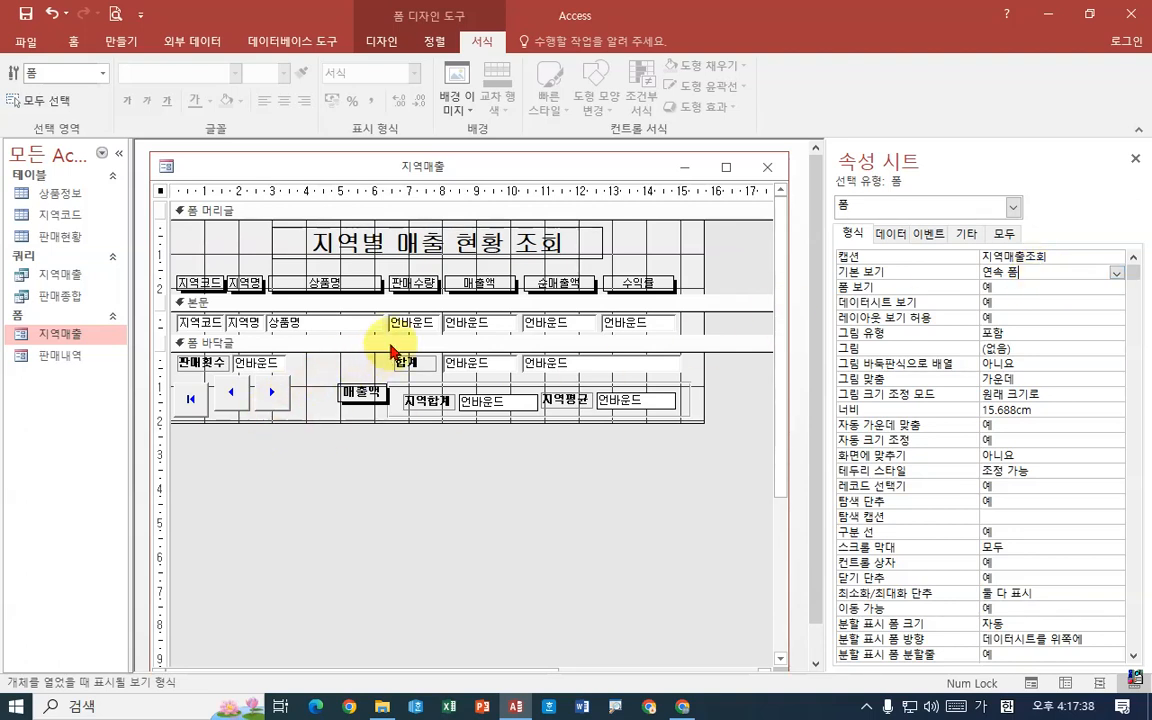
Set the control source of the txt판매수량 text box in the detail section to the 판매수량 field.
left_click(427, 328)
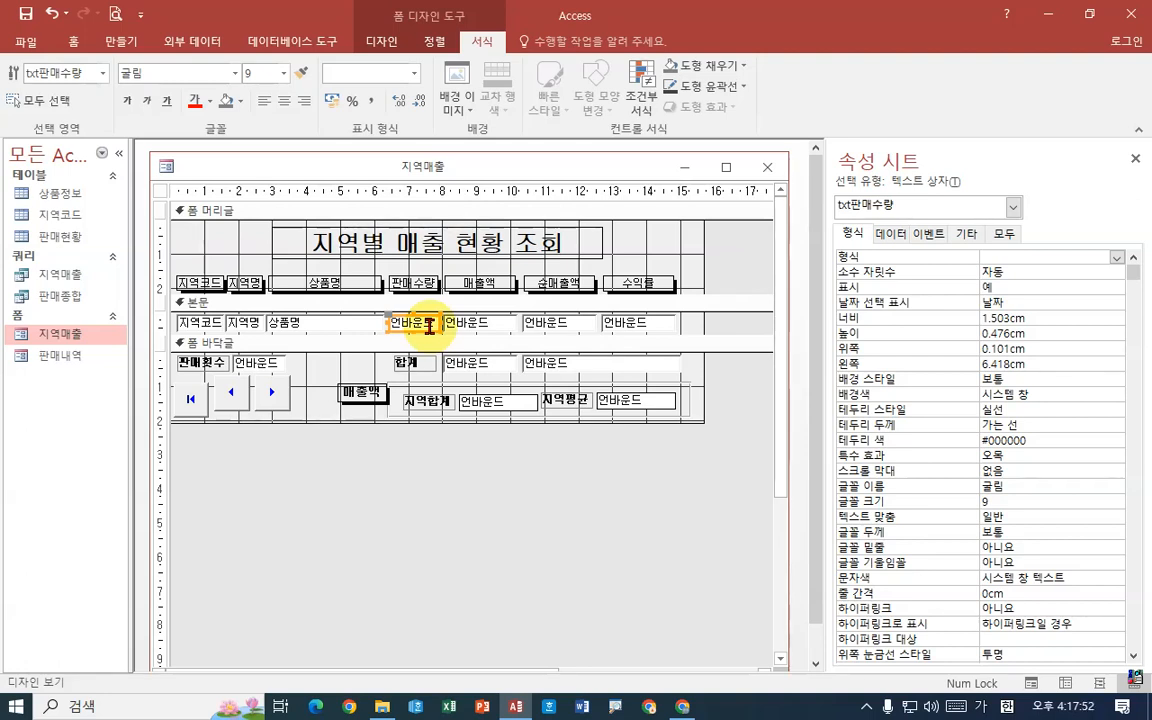
left_click(890, 233)
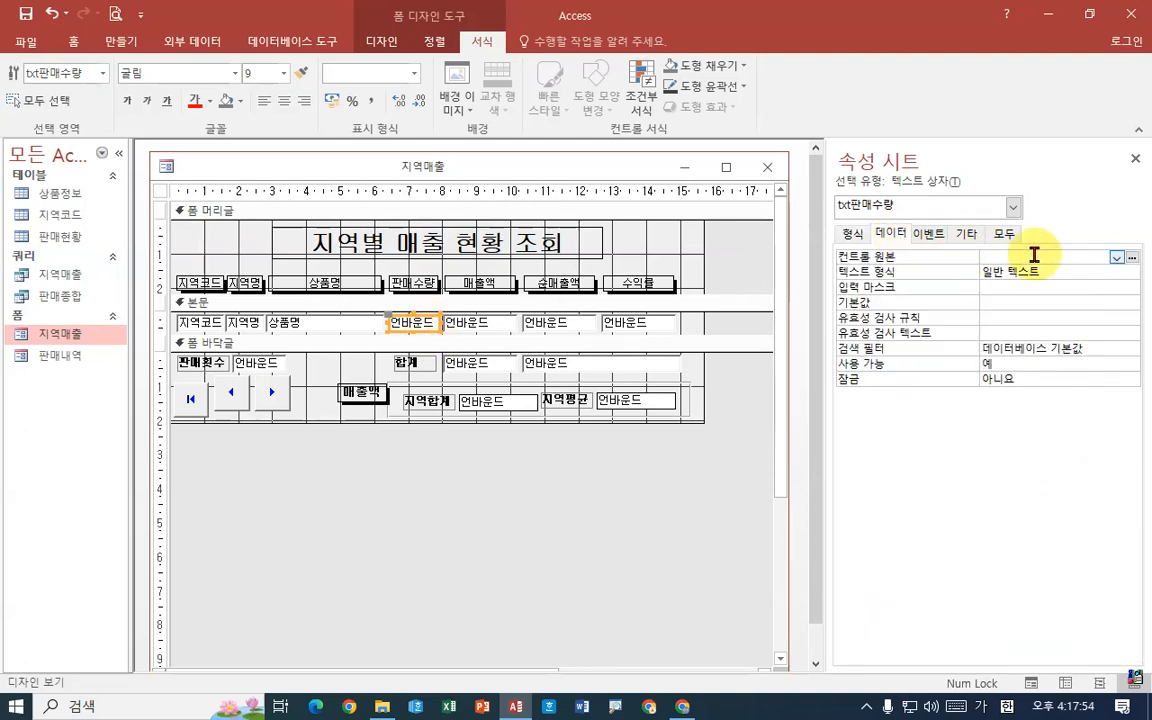
left_click(1116, 257)
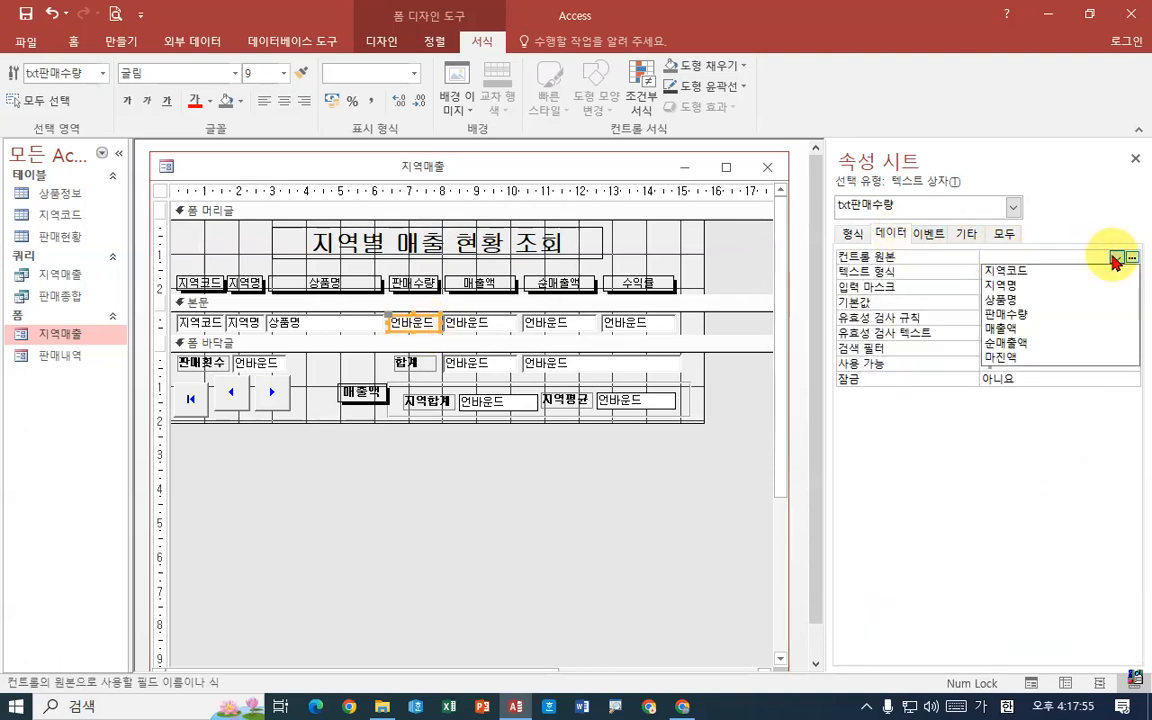
left_click(1005, 313)
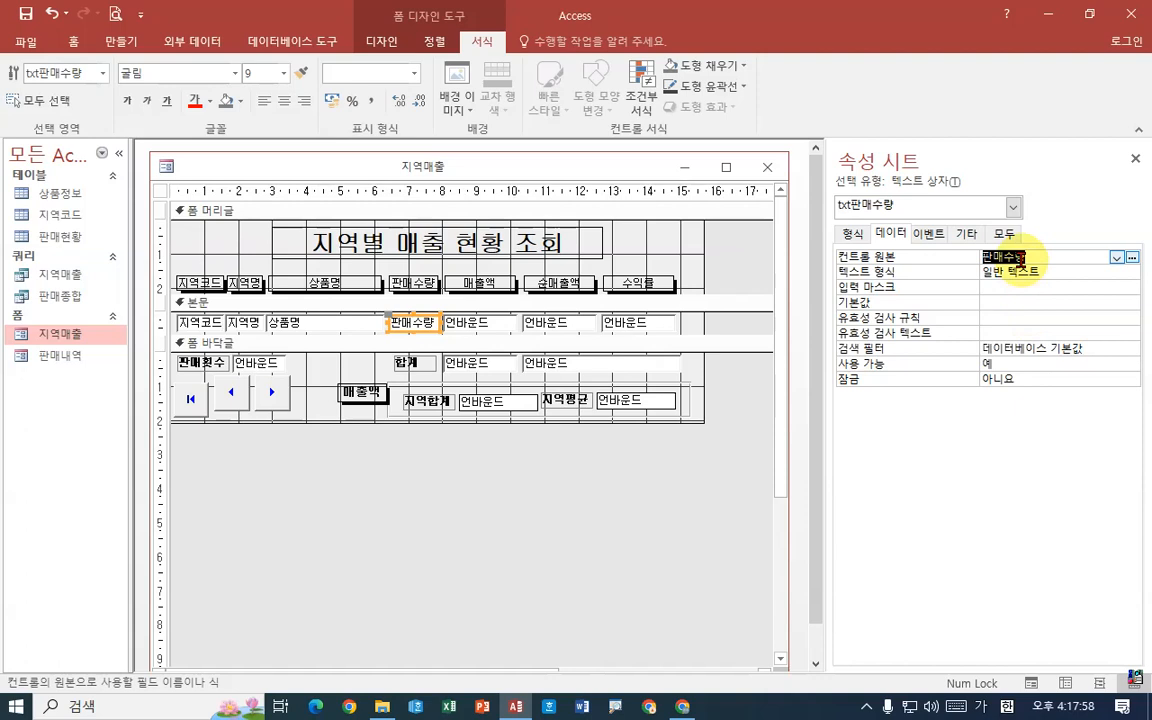
Bind the detail text boxes txt매출액 and txt순매출액 to the 매출액 and 순매출액 fields.
left_click(481, 322)
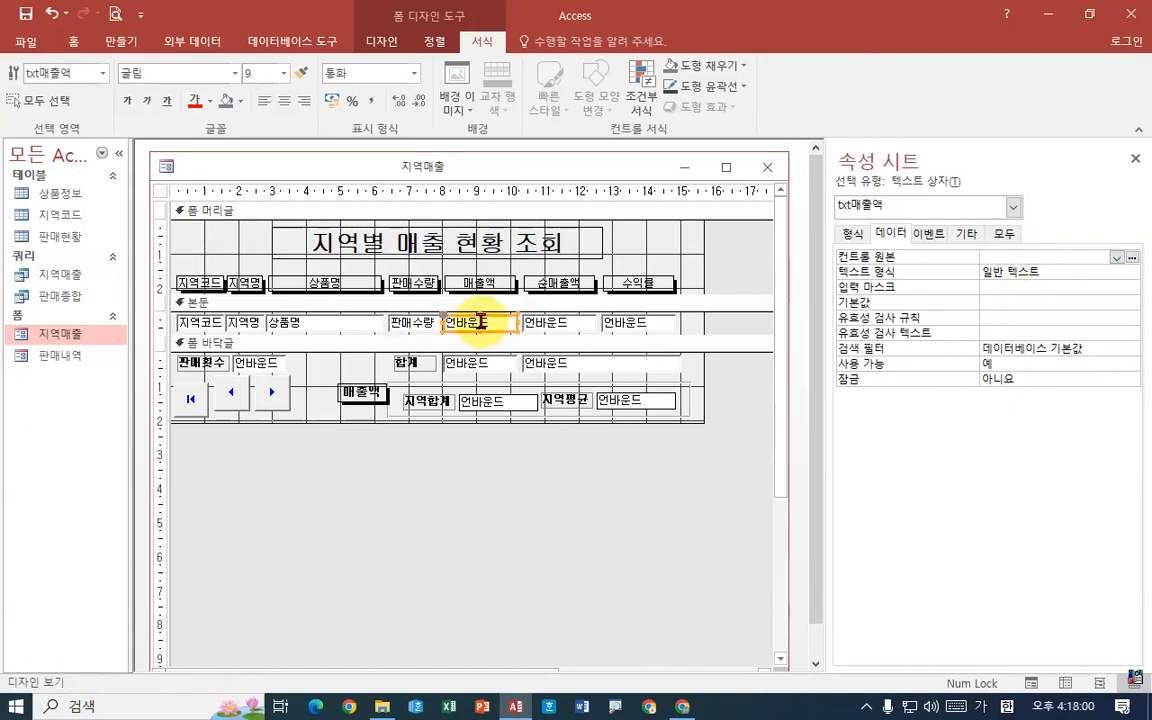
left_click(1116, 257)
left_click(1005, 328)
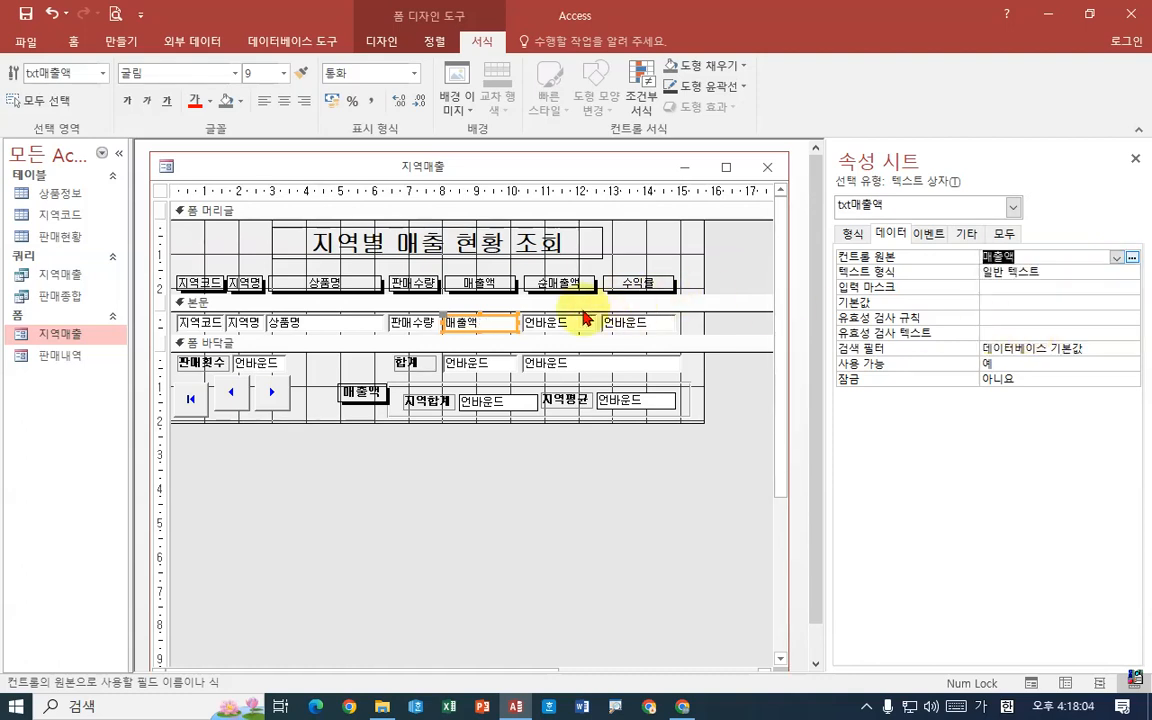
left_click(583, 320)
left_click(1116, 257)
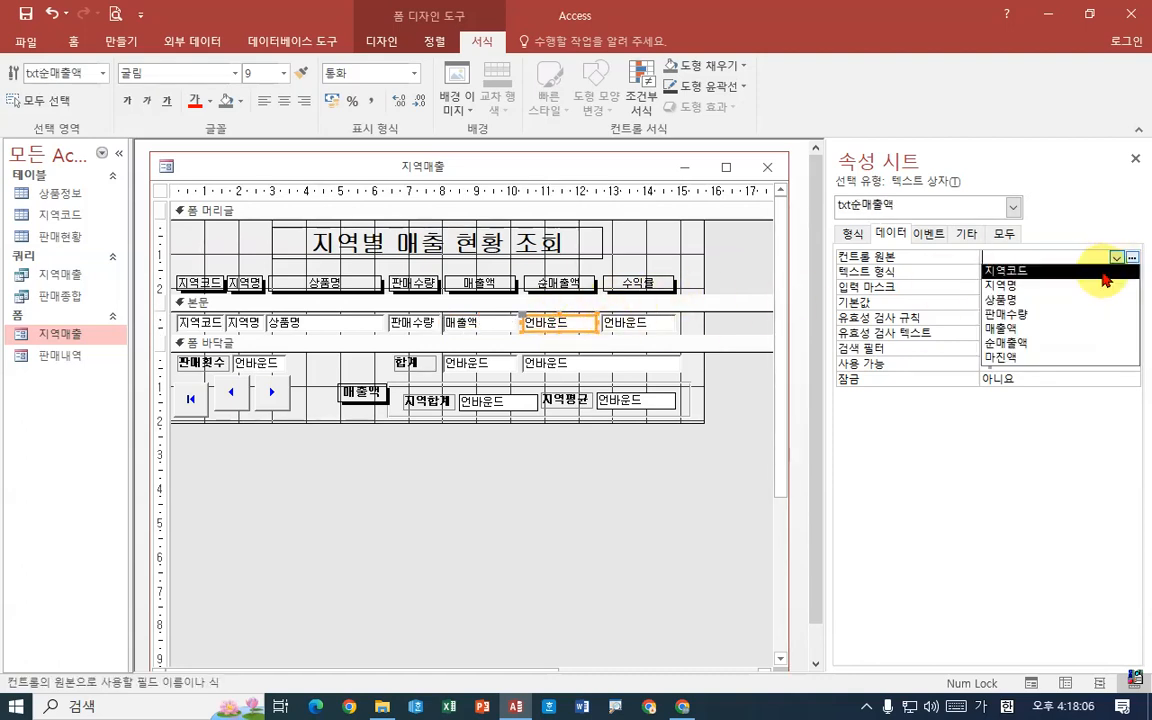
left_click(1008, 342)
Examine the control sources of the 수익률 and 순매출액 text boxes and the footer boxes 매출액합계, 지역합계 and 판매횟수.
left_click(645, 321)
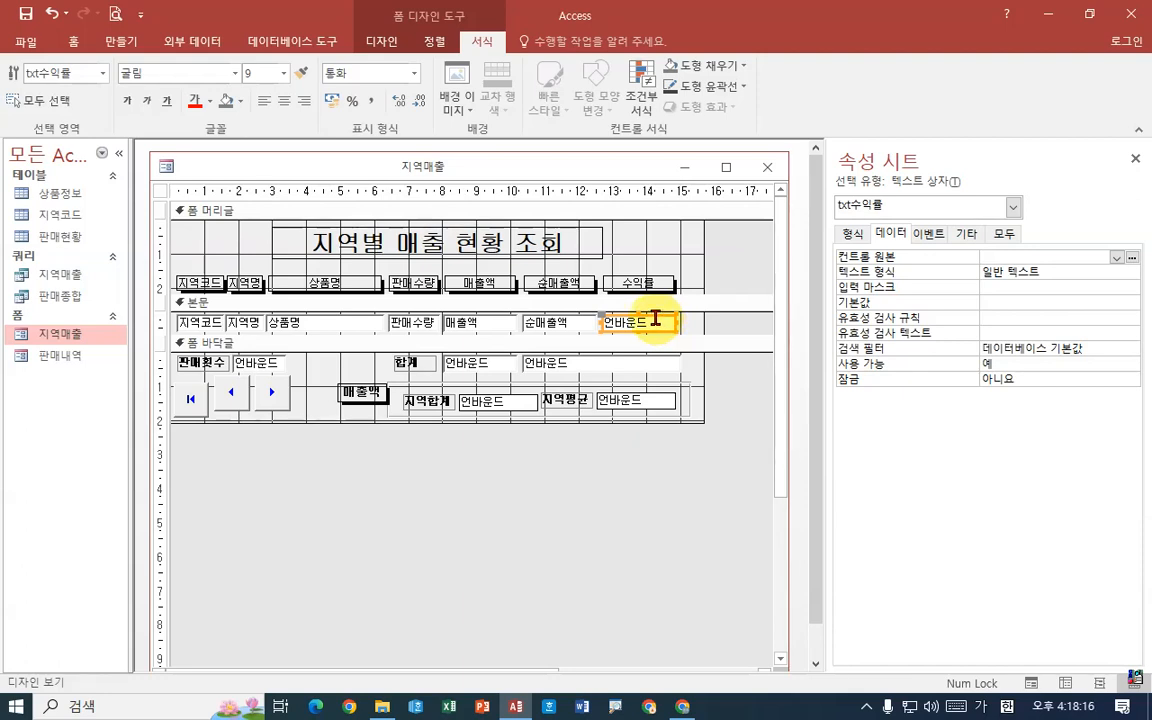
left_click(577, 322)
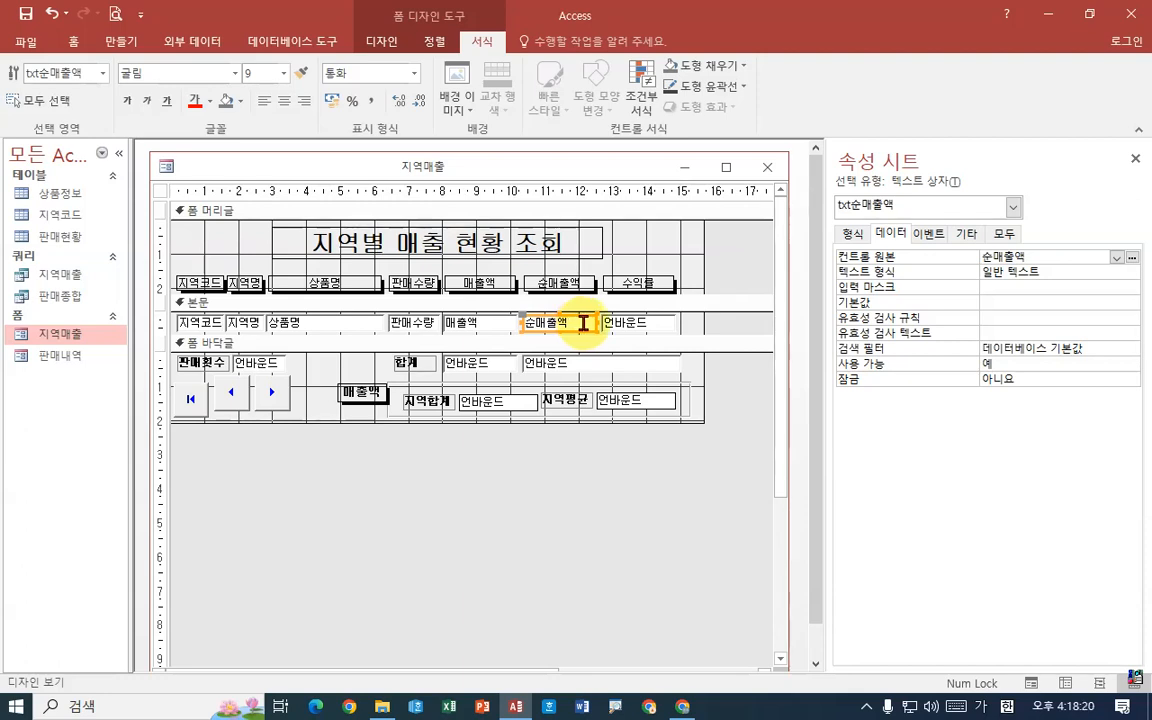
left_click(490, 366)
left_click(568, 365)
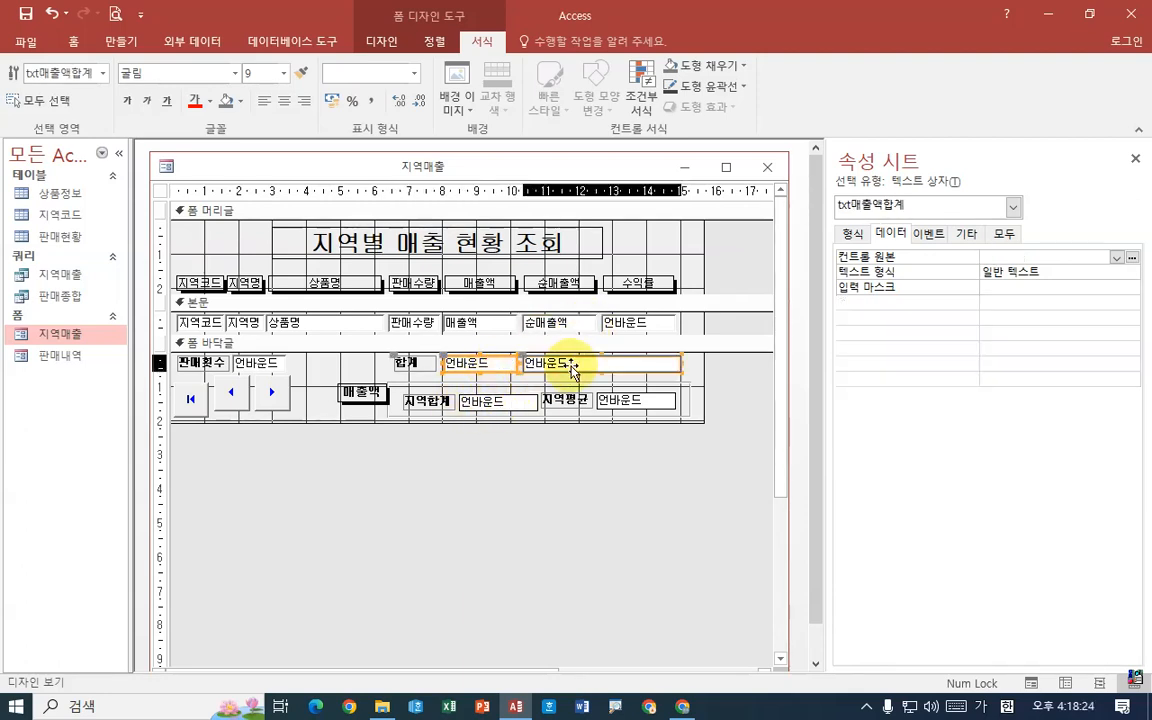
left_click(492, 402)
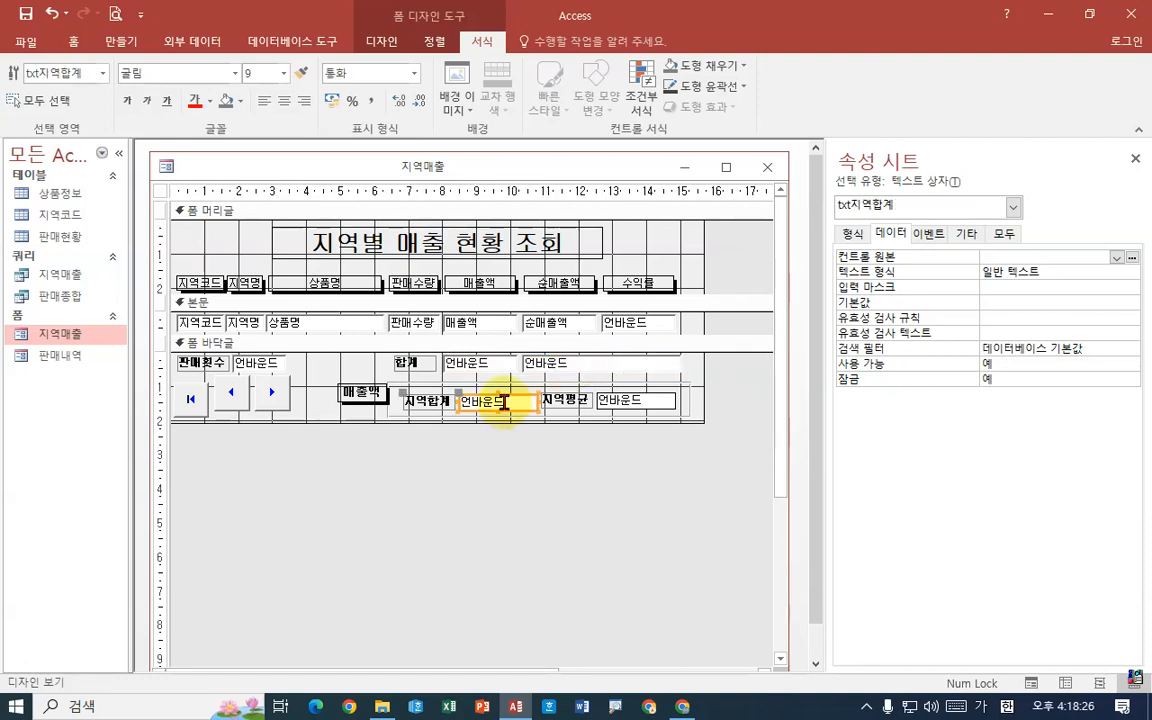
left_click(257, 362)
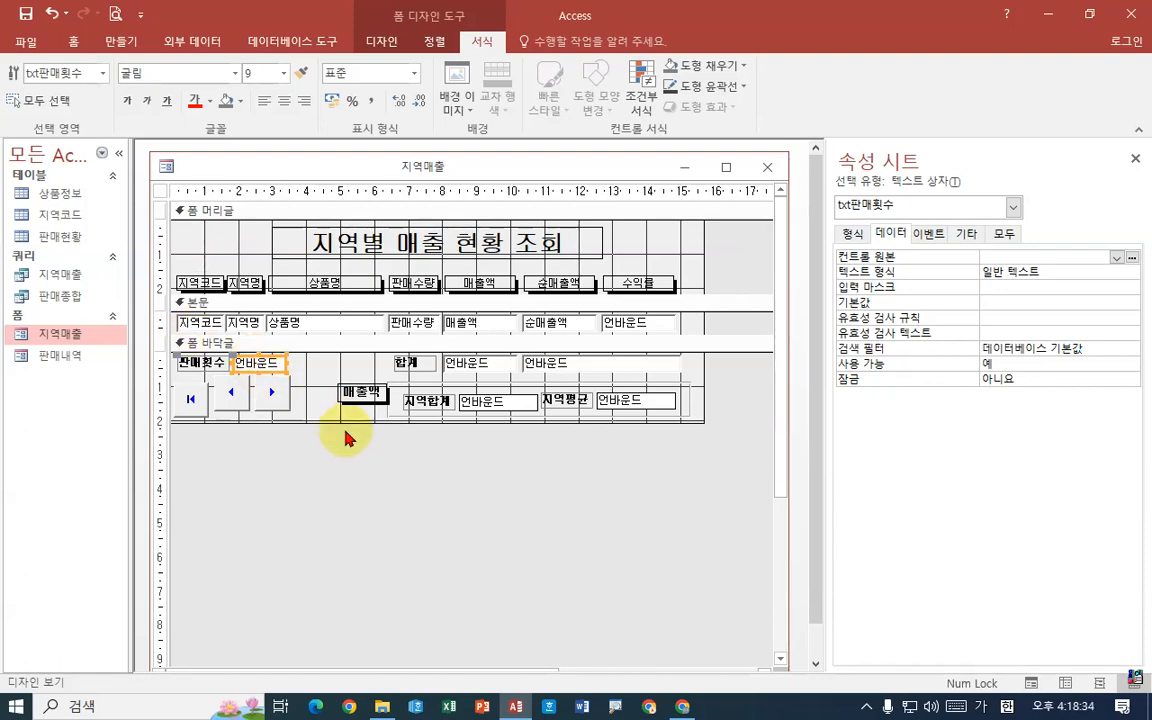
key("ctrl+1")
left_click(298, 406)
left_click_drag(163, 330, 302, 337)
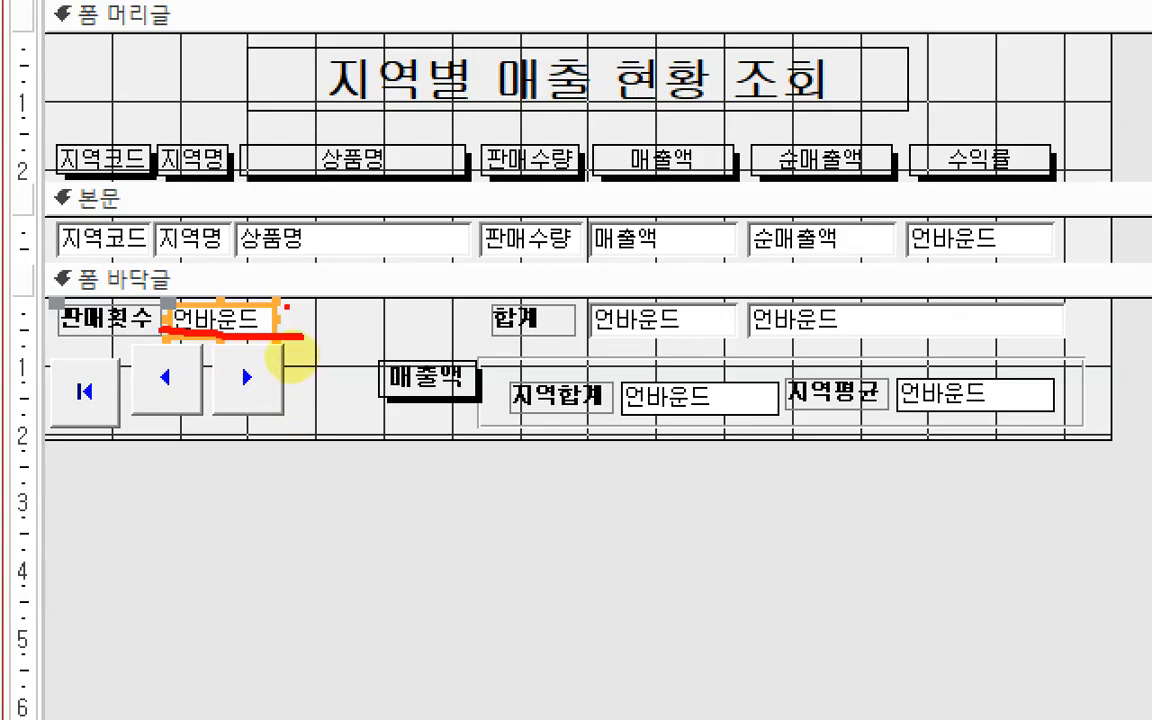
key("Escape")
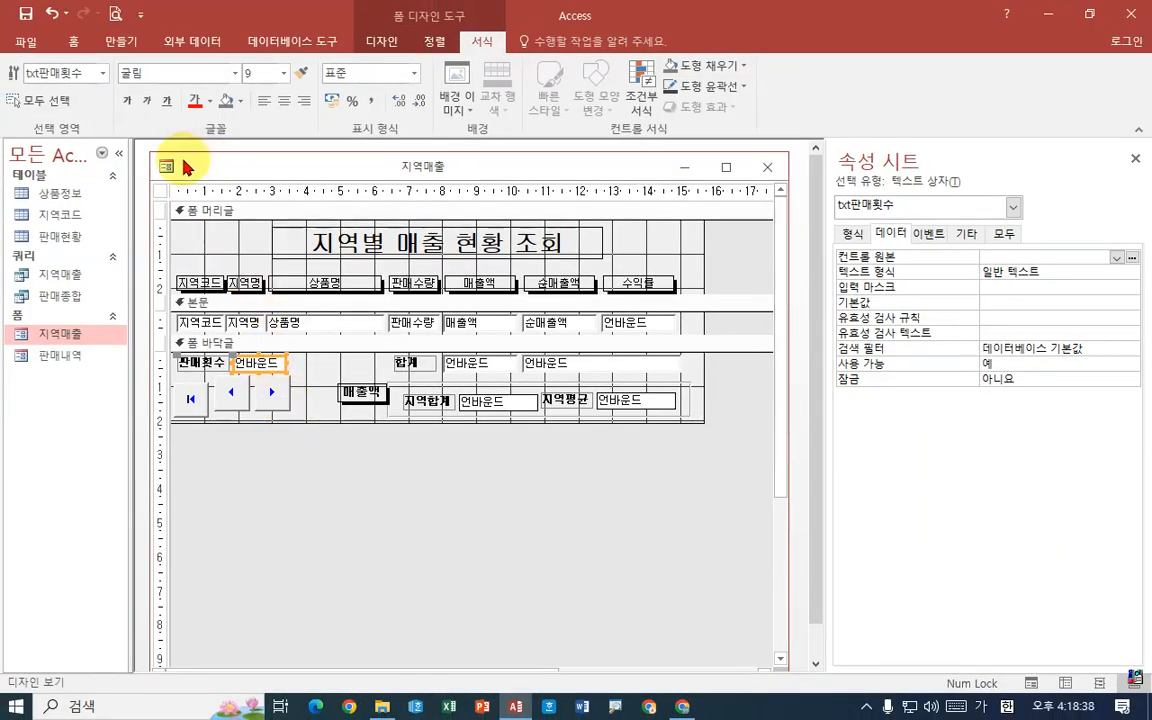
Preview the form's records and the footer's 판매횟수 box in Form view, and return to Design view.
right_click(247, 168)
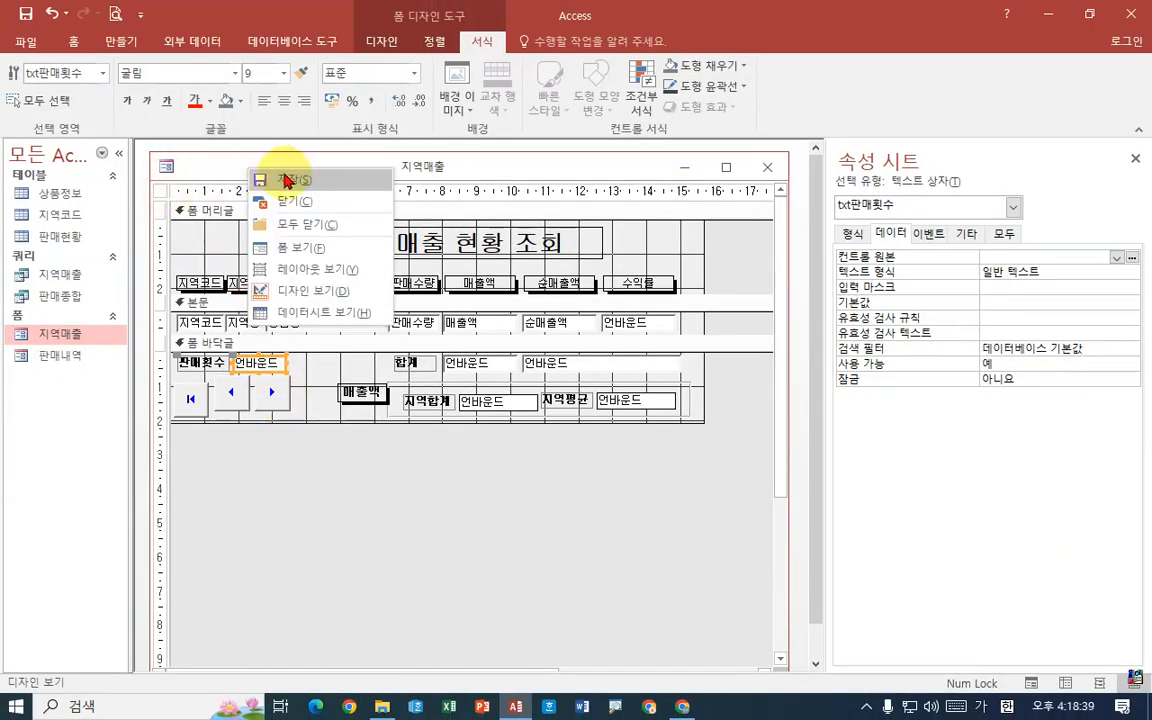
left_click(296, 252)
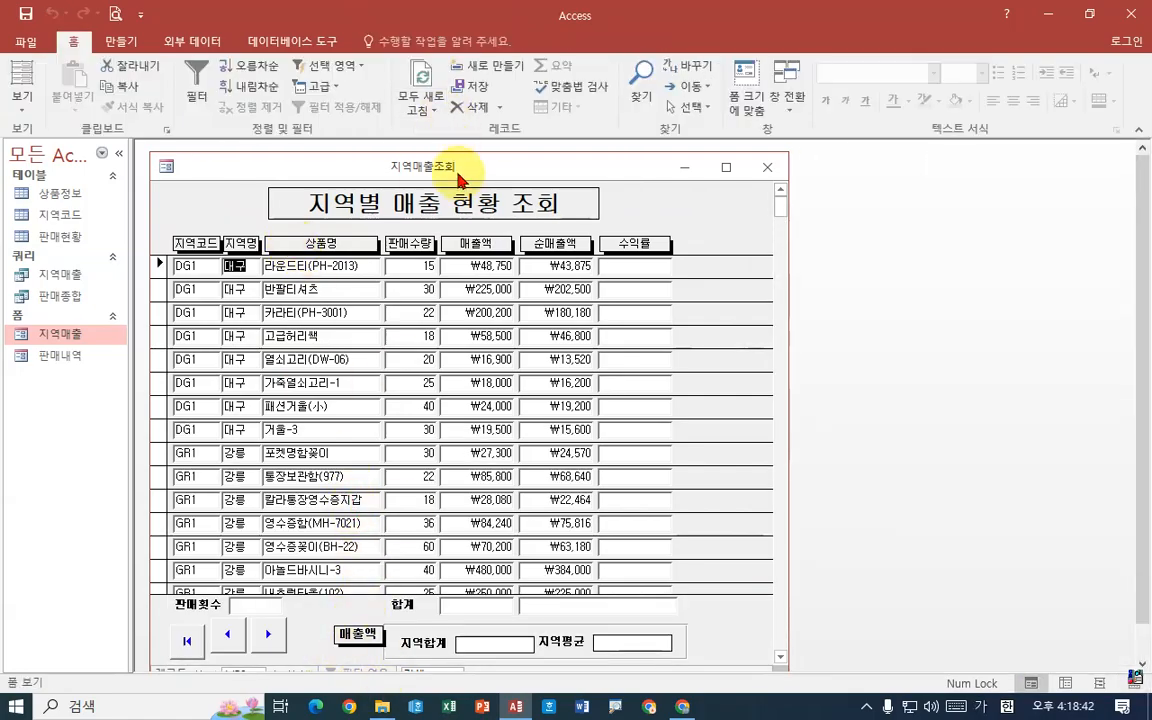
left_click_drag(437, 162, 458, 92)
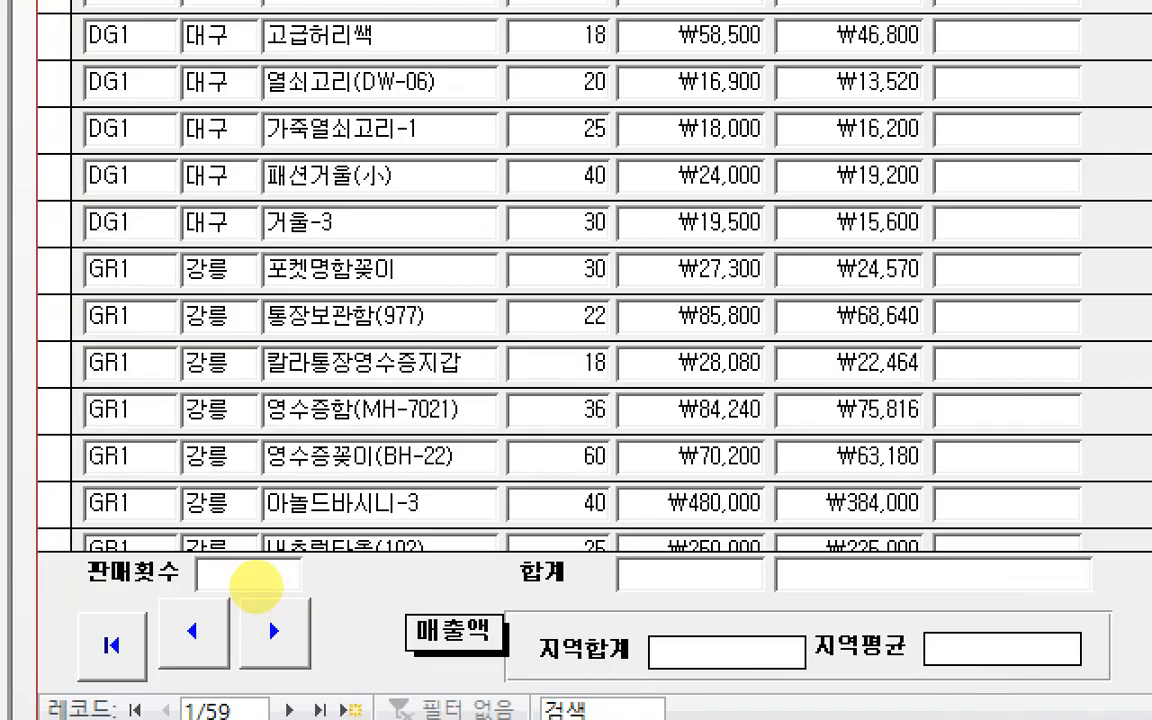
left_click(257, 586)
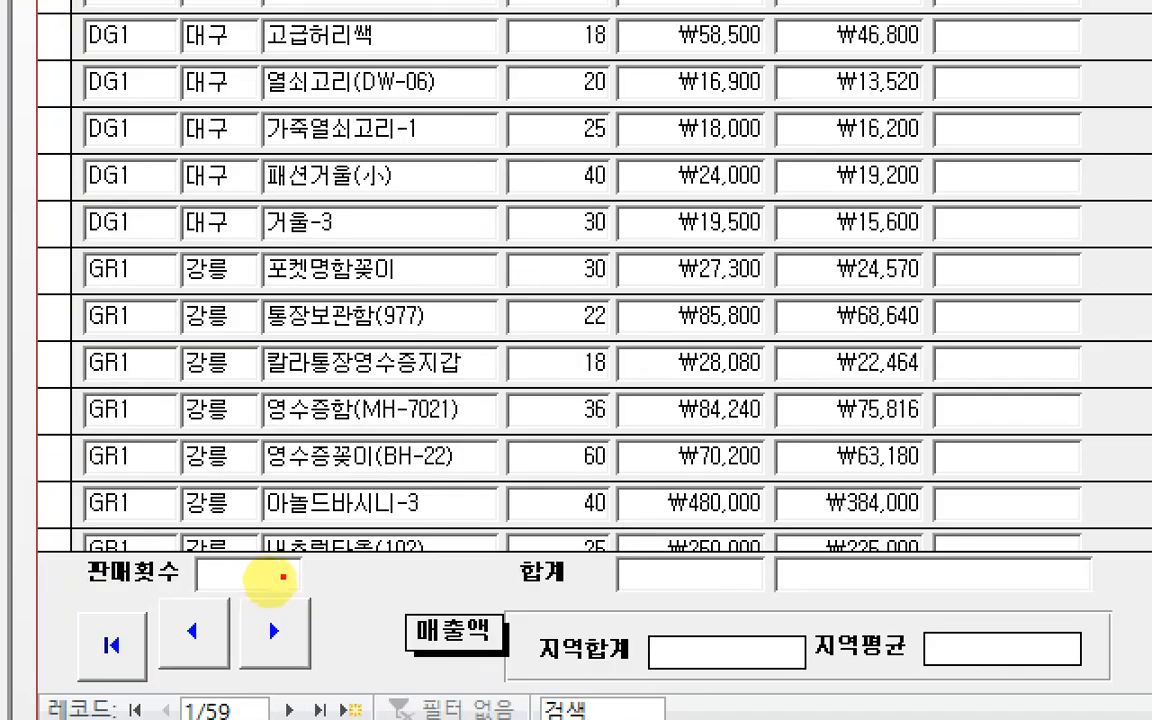
mouse_move(283, 576)
left_mouse_down()
mouse_move(284, 550)
mouse_move(284, 596)
left_mouse_up()
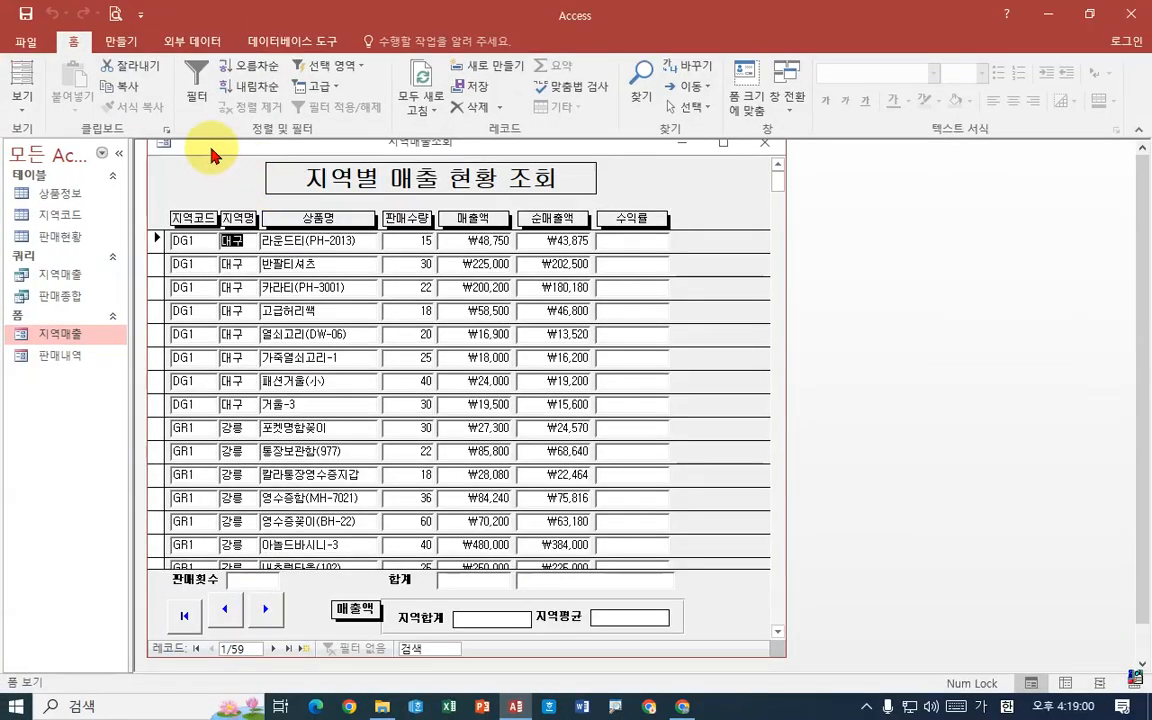
right_click(215, 148)
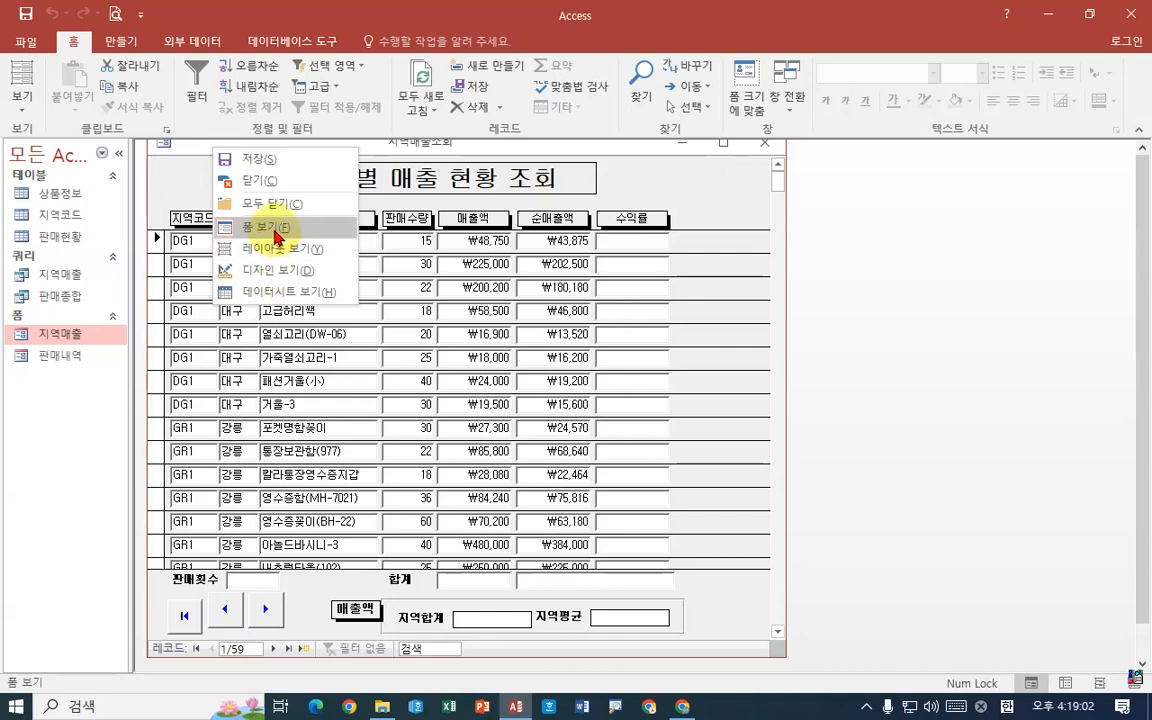
left_click(273, 270)
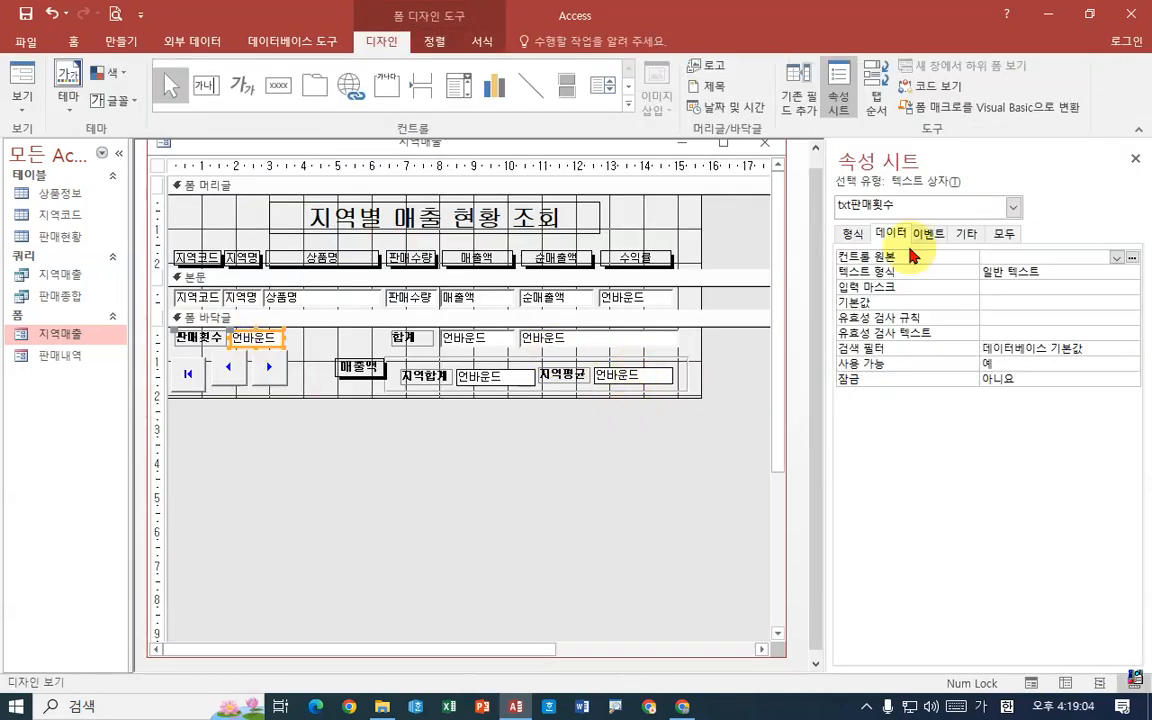
Enter the expression count(*) in the Expression Builder for the control source of the footer text box txt판매횟수.
left_click(1132, 258)
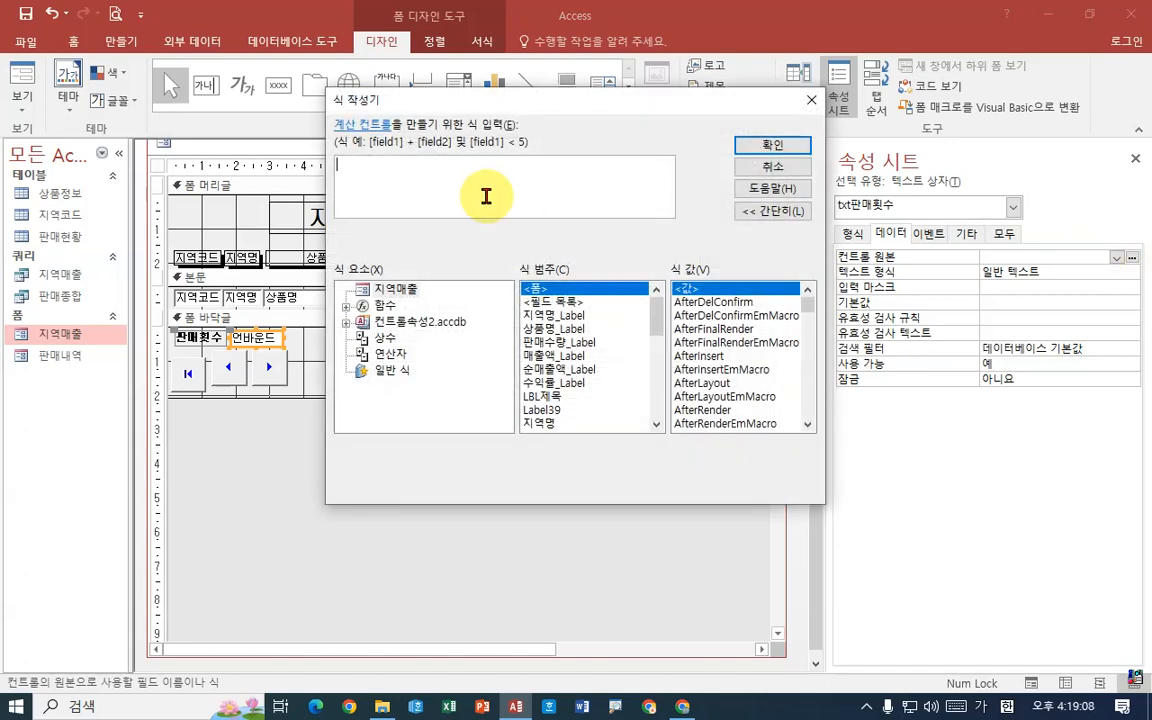
type("재")
key("BackSpace")
type("coun")
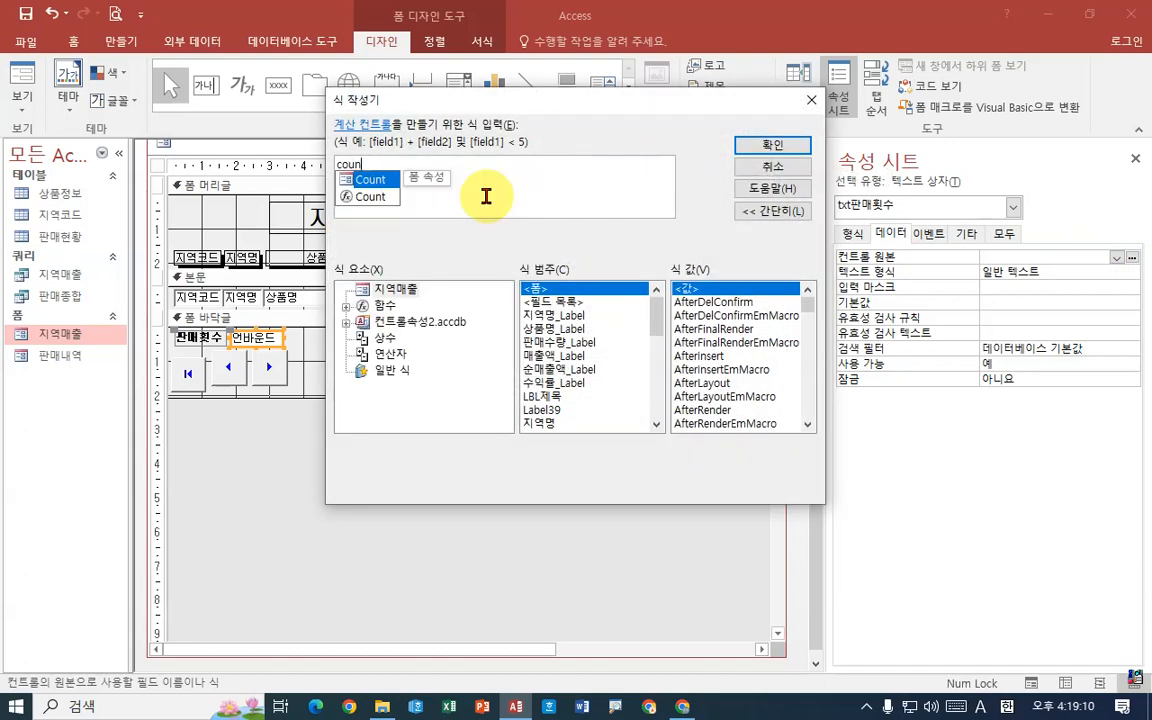
type("t(*)")
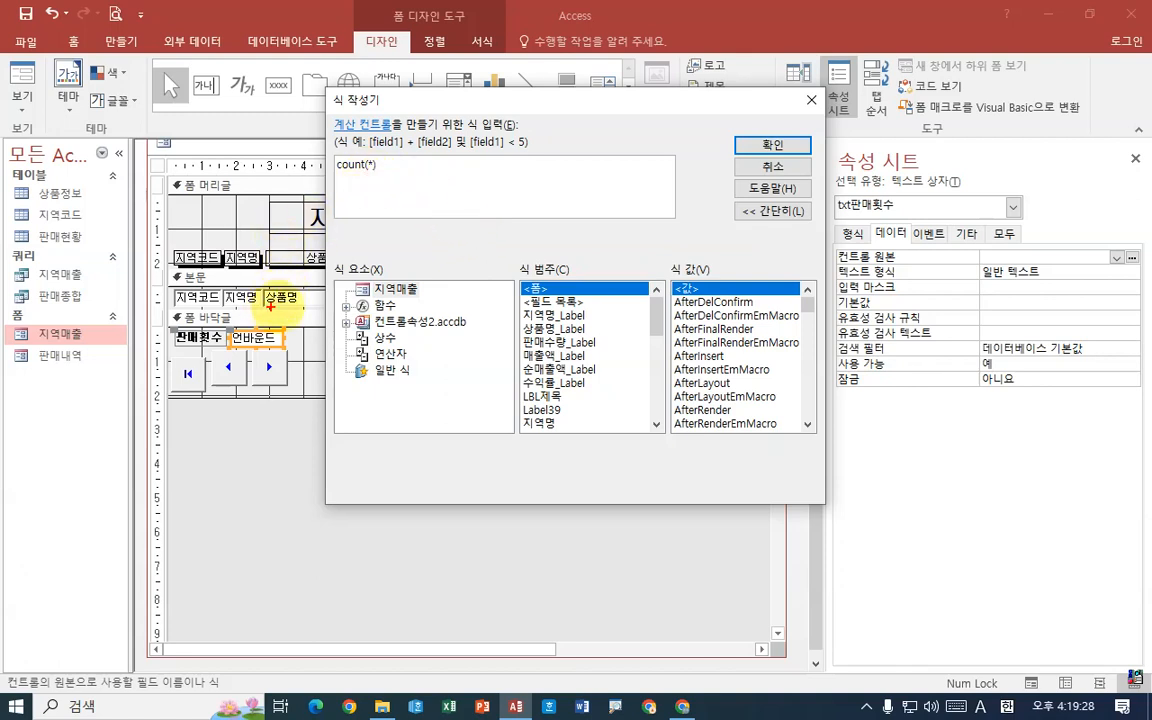
left_click_drag(270, 306, 329, 307)
mouse_move(406, 193)
left_mouse_down()
mouse_move(381, 250)
mouse_move(408, 239)
left_mouse_up()
mouse_move(412, 213)
left_mouse_down()
mouse_move(413, 225)
mouse_move(470, 206)
mouse_move(571, 231)
mouse_move(565, 218)
mouse_move(612, 232)
mouse_move(620, 248)
mouse_move(665, 212)
mouse_move(640, 230)
mouse_move(660, 245)
mouse_move(690, 248)
mouse_move(700, 228)
mouse_move(745, 238)
mouse_move(765, 262)
left_mouse_up()
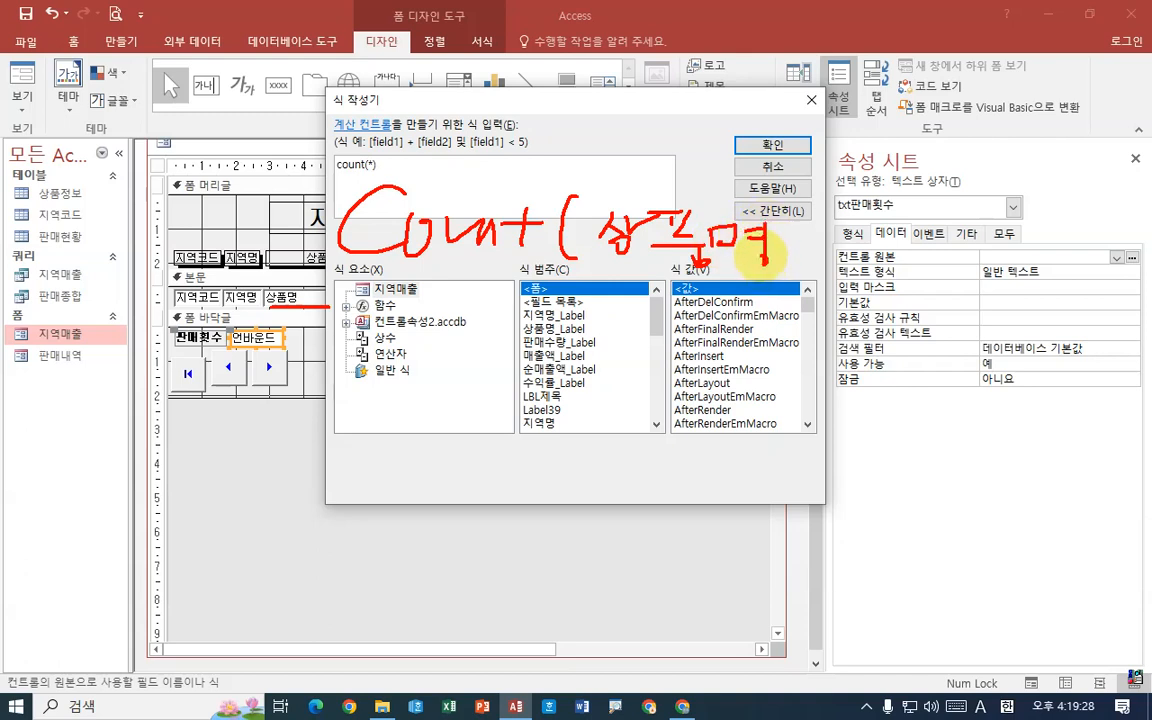
mouse_move(796, 201)
left_mouse_down()
mouse_move(815, 204)
mouse_move(797, 264)
left_mouse_up()
mouse_move(808, 206)
left_mouse_down()
mouse_move(806, 288)
mouse_move(778, 289)
left_mouse_up()
left_click_drag(619, 280, 781, 280)
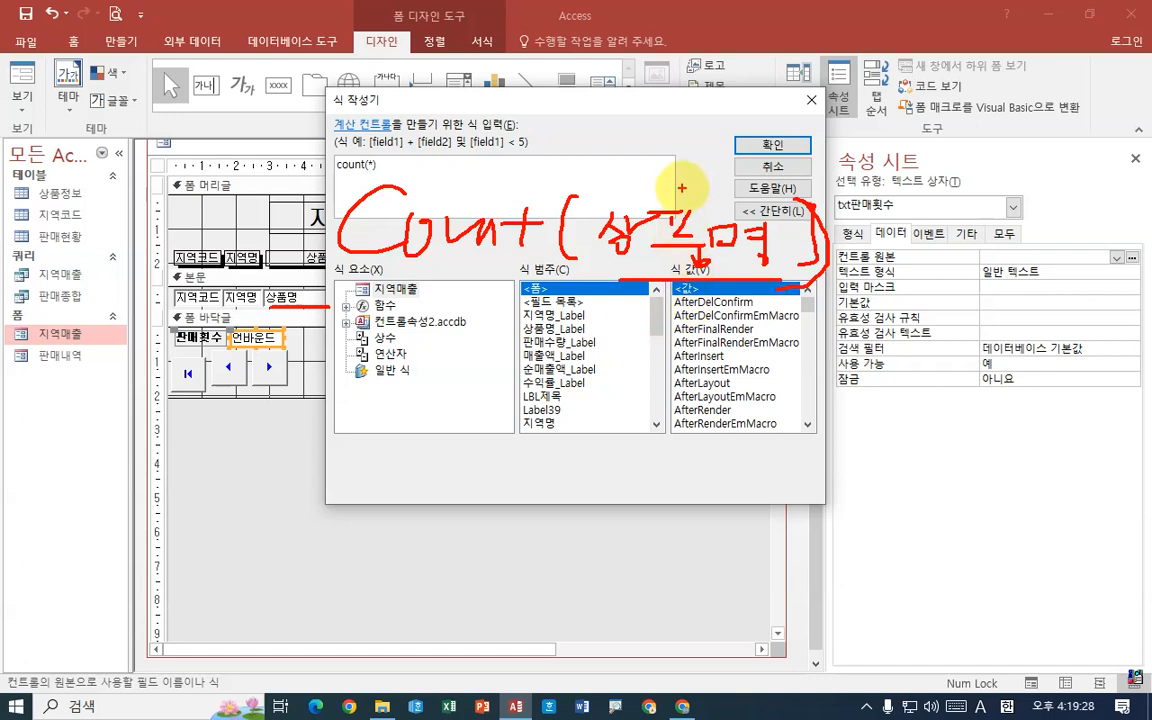
left_click_drag(682, 187, 696, 182)
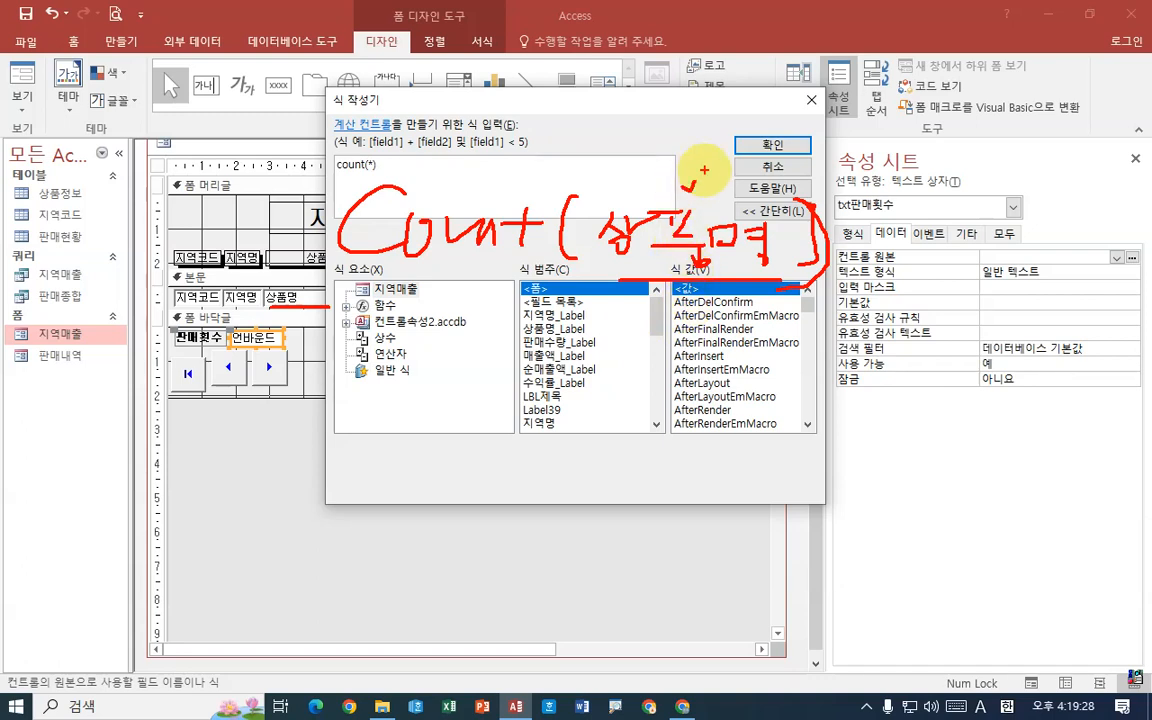
mouse_move(674, 113)
left_mouse_down()
mouse_move(676, 100)
mouse_move(725, 85)
left_mouse_up()
left_click_drag(721, 107, 750, 114)
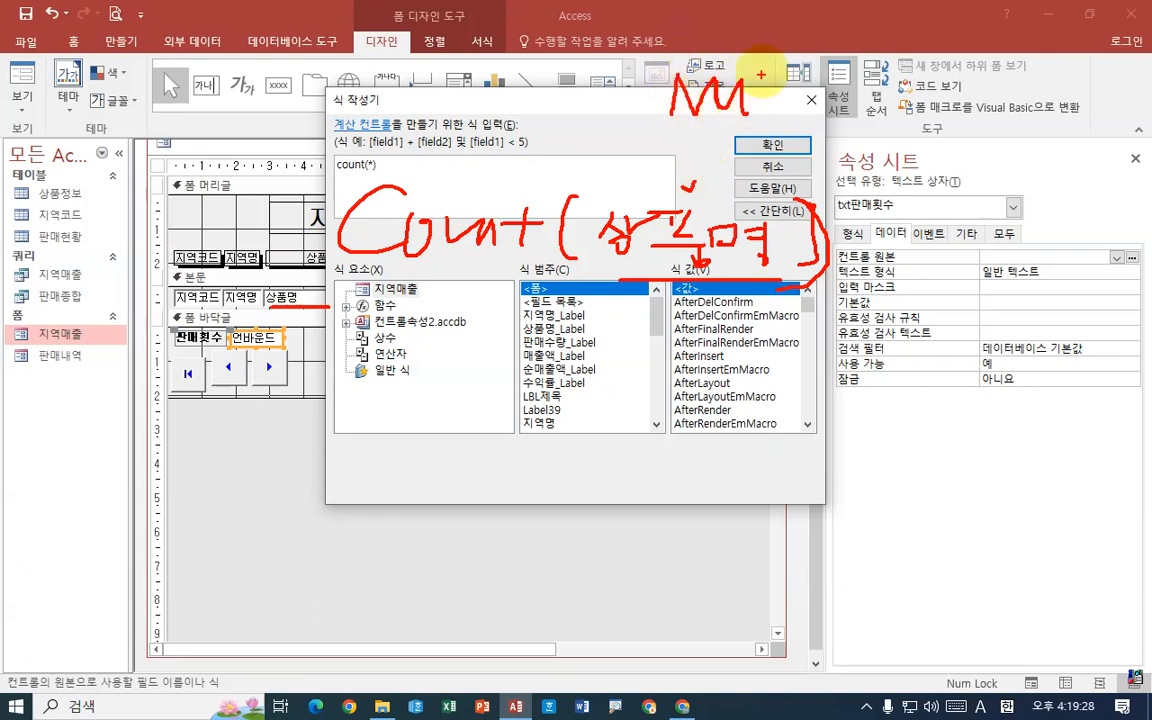
mouse_move(763, 68)
left_mouse_down()
mouse_move(761, 126)
mouse_move(779, 121)
left_mouse_up()
mouse_move(667, 131)
left_mouse_down()
mouse_move(880, 128)
mouse_move(845, 136)
left_mouse_up()
left_click_drag(883, 104, 862, 135)
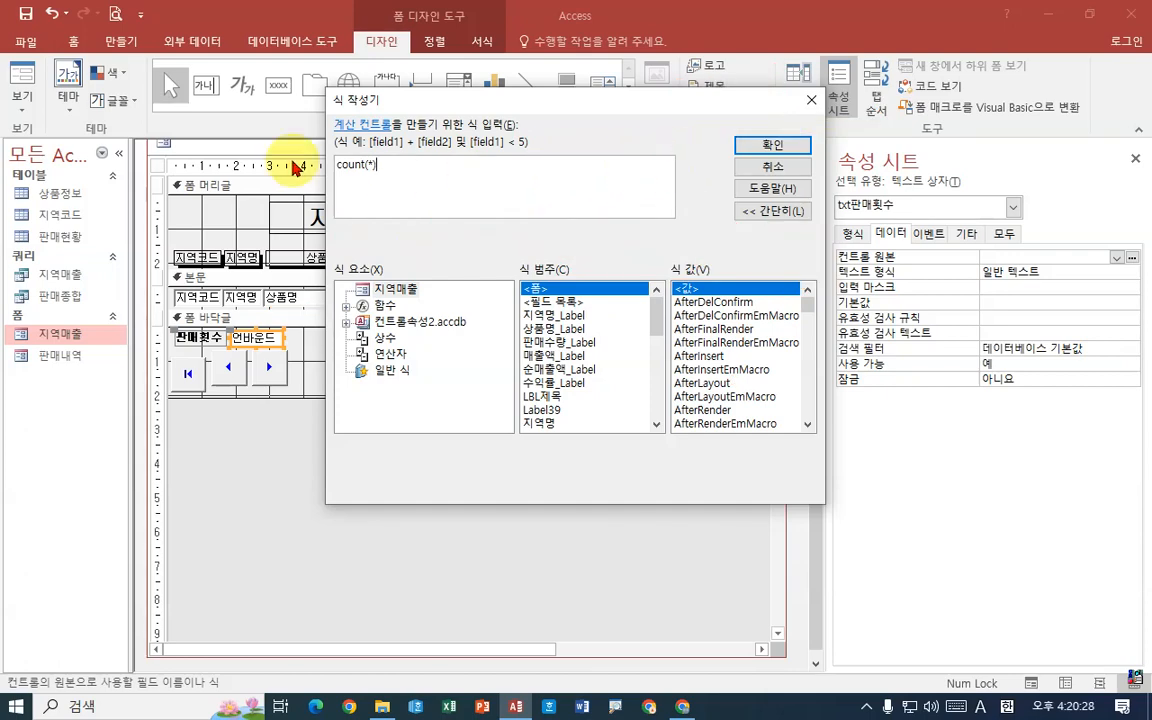
Apply the count expression to txt판매횟수, check the 판매횟수 box in Form view, and return to Design view.
left_click(772, 145)
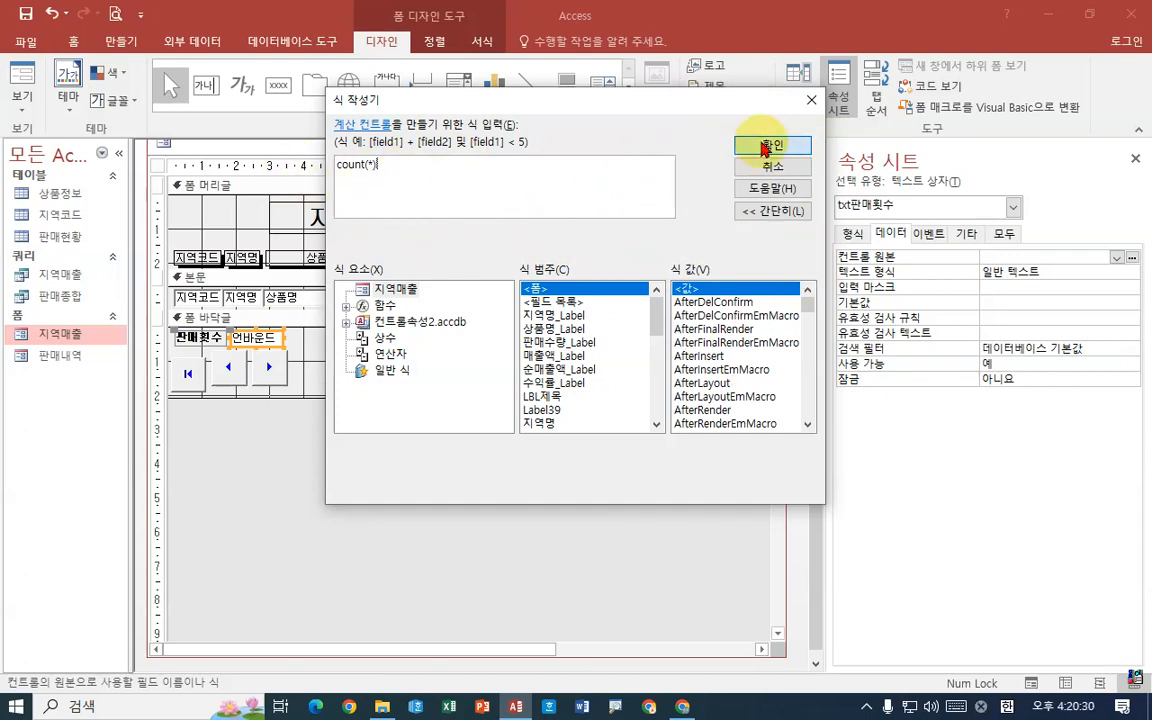
right_click(236, 153)
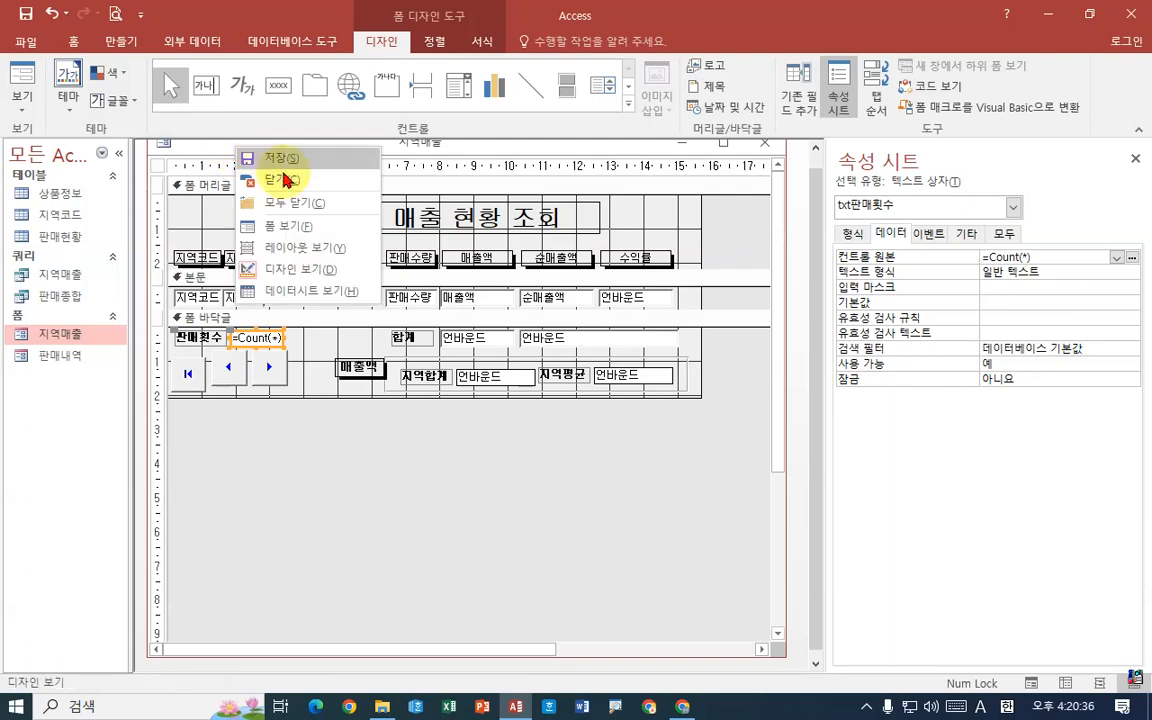
left_click(296, 224)
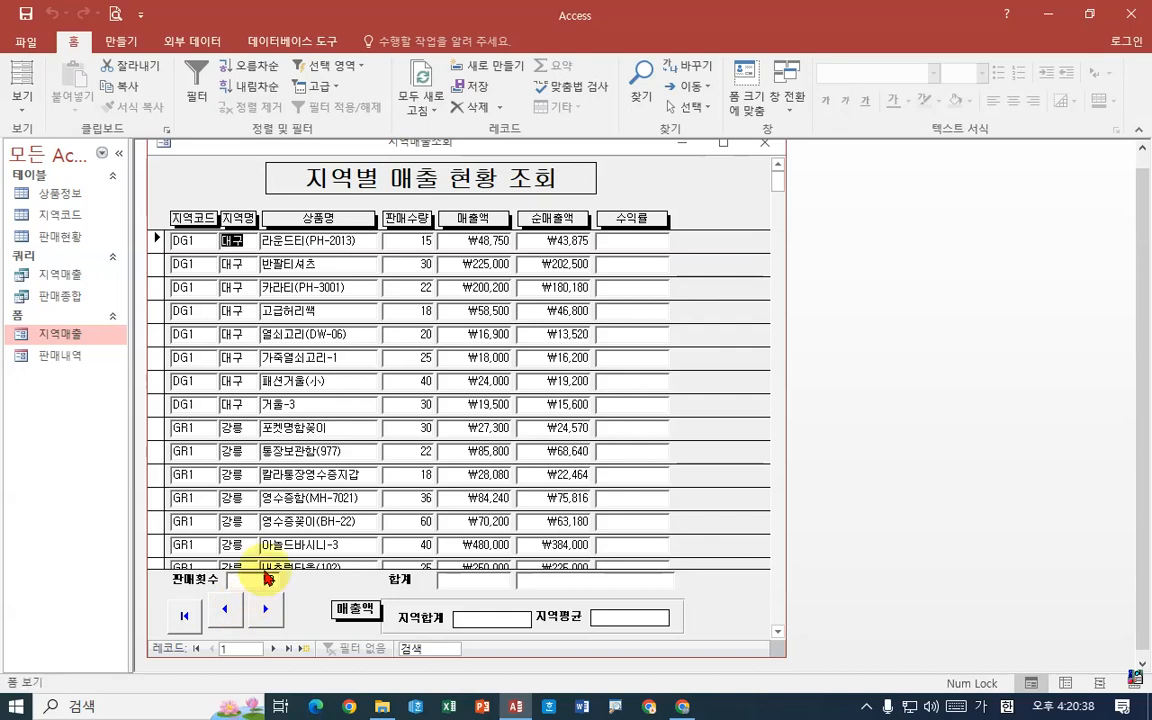
right_click(215, 146)
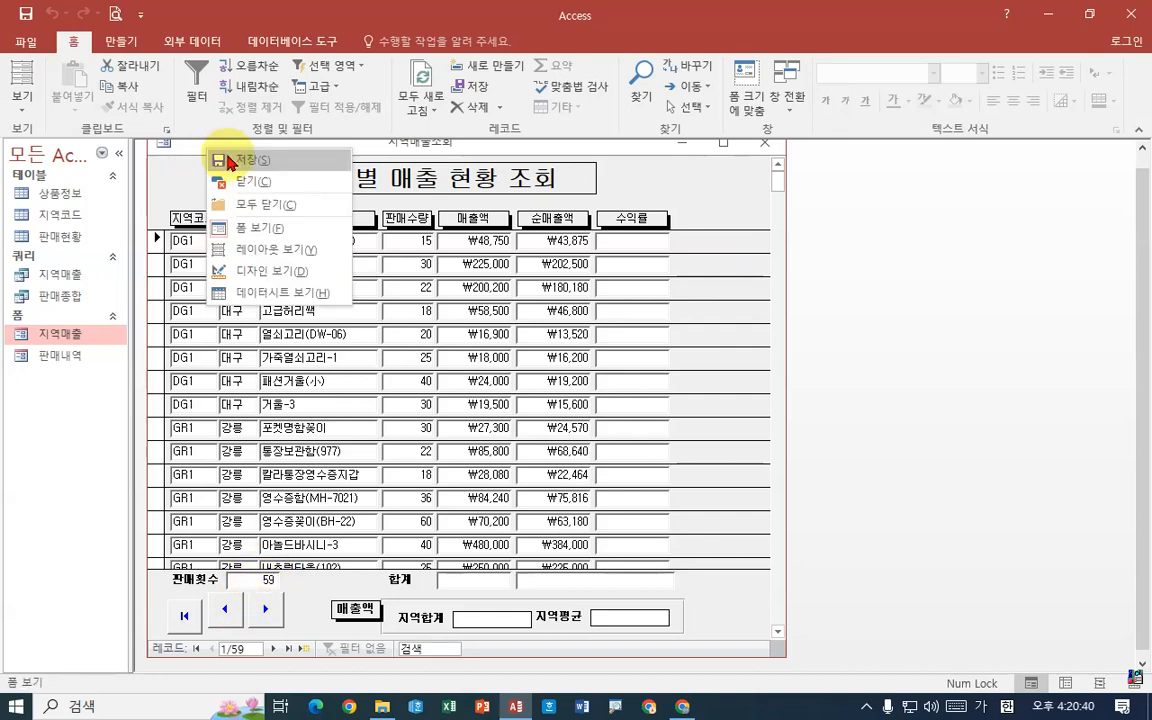
left_click(258, 268)
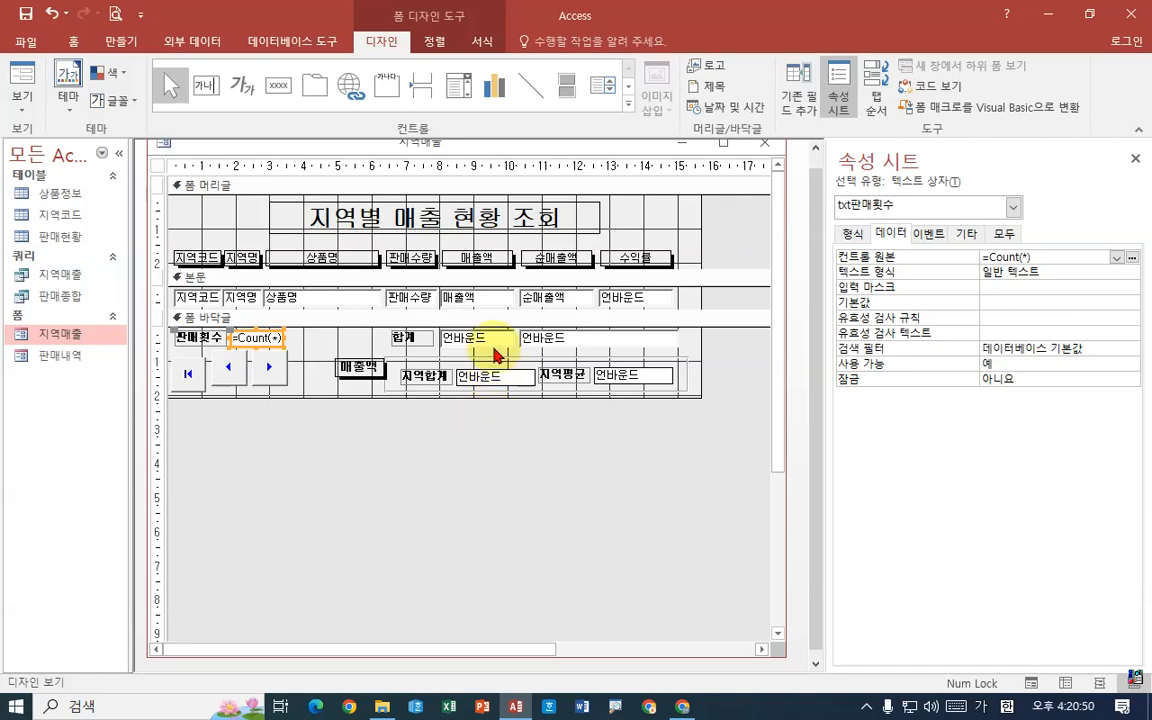
Select the footer text box txt매출액합계 and show its data properties.
left_click(490, 340)
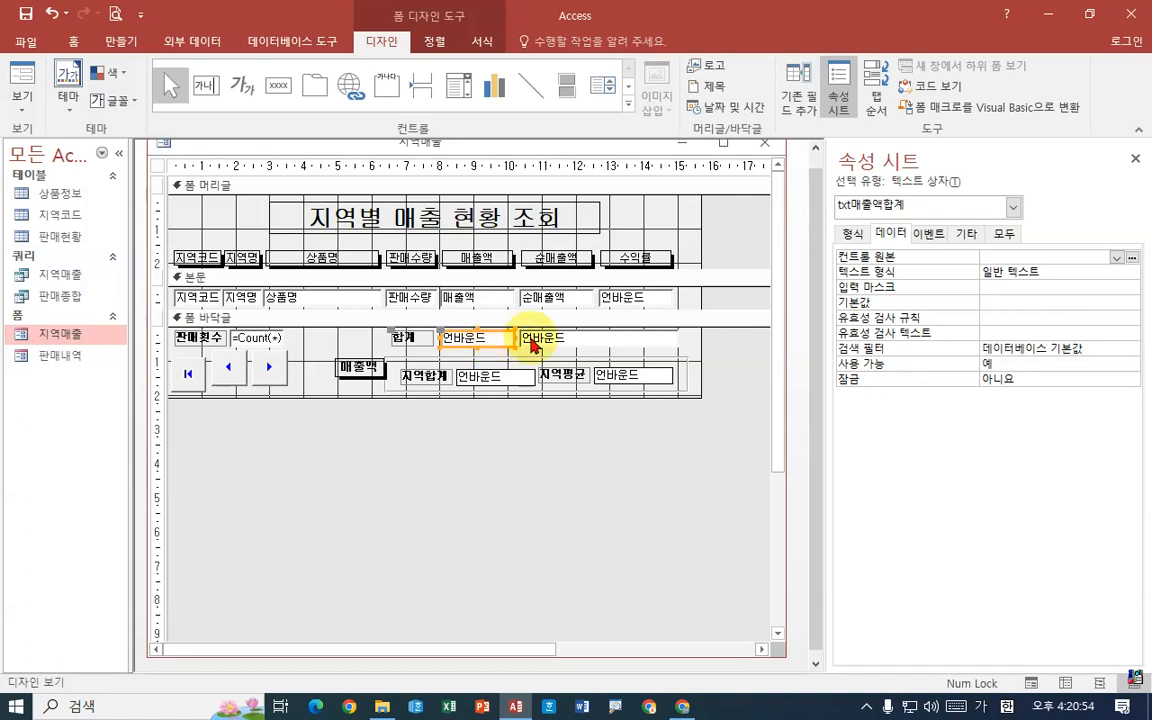
left_click(576, 338)
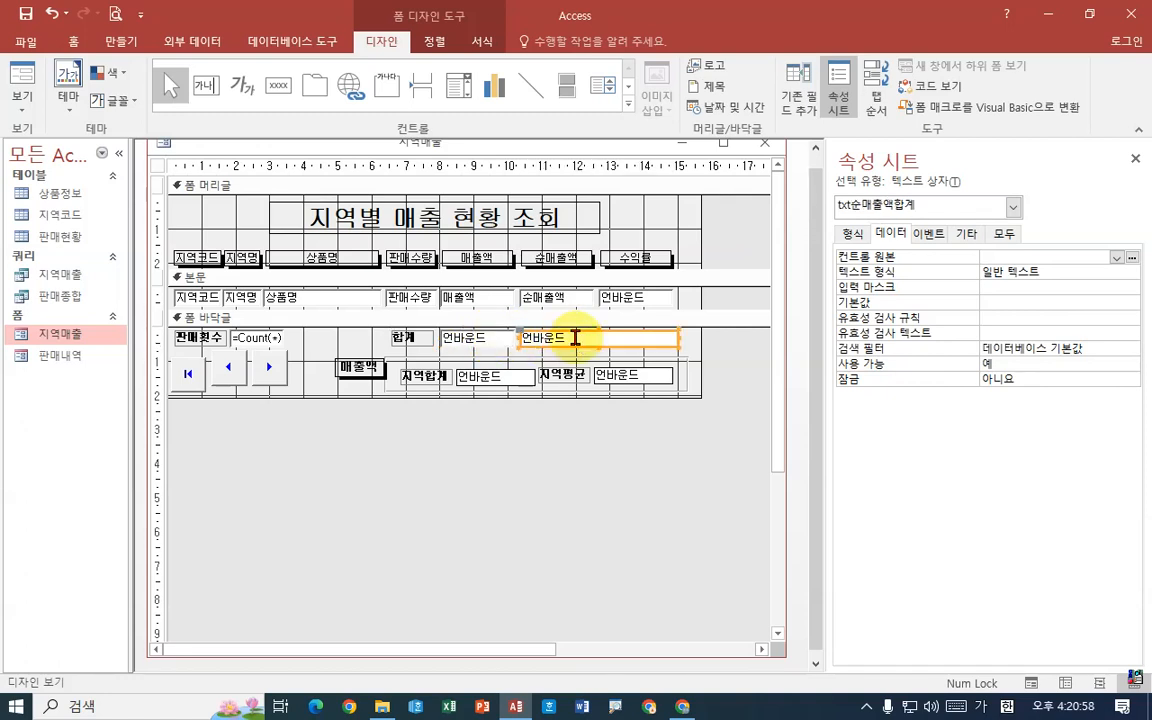
left_click(484, 340)
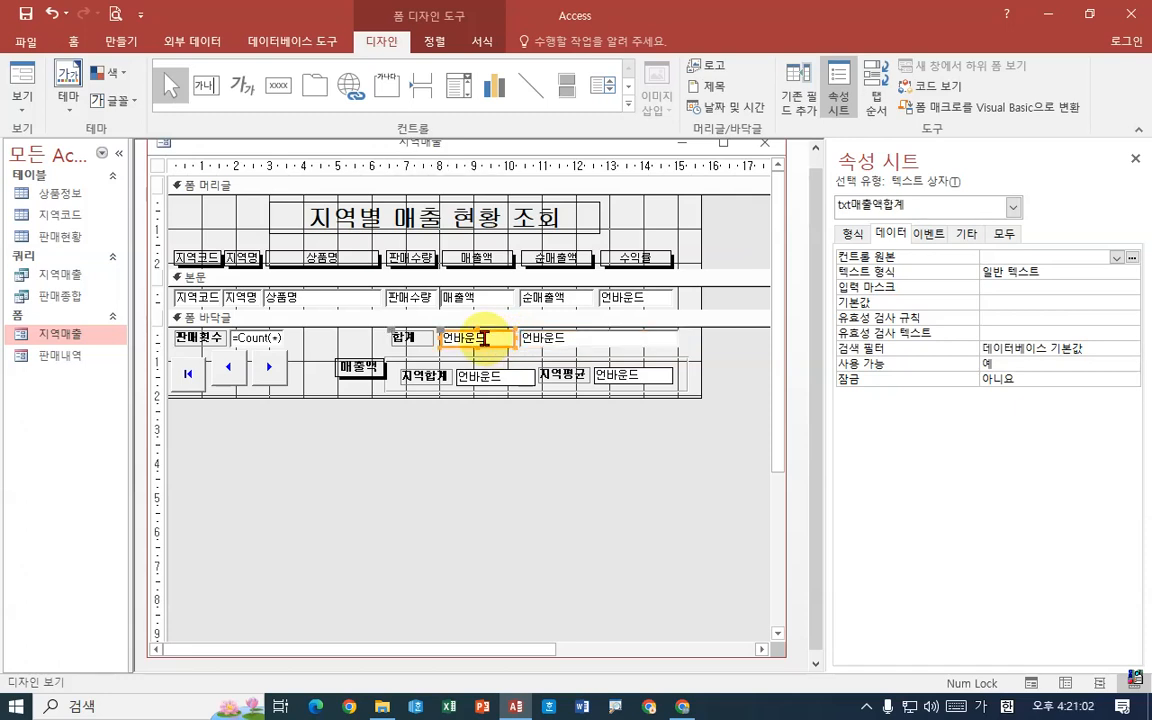
left_click(890, 233)
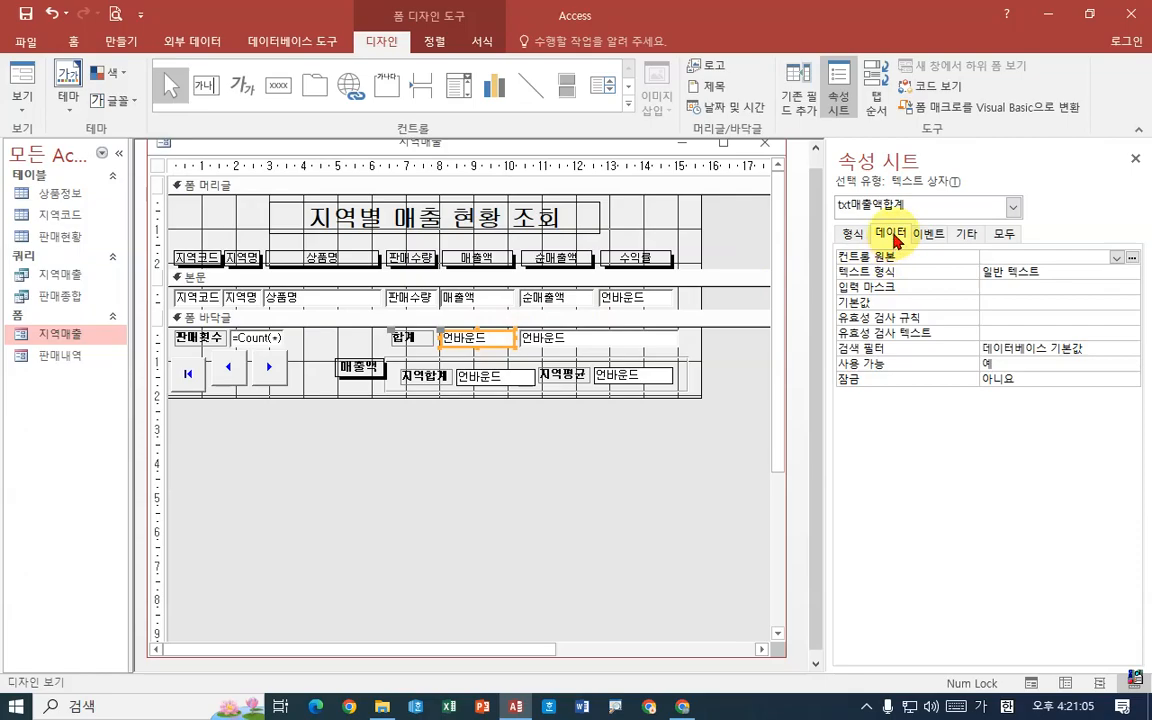
key("ctrl+1")
left_click(492, 339)
left_click_drag(484, 283, 563, 281)
mouse_move(486, 321)
left_mouse_down()
mouse_move(494, 342)
mouse_move(506, 311)
mouse_move(400, 332)
mouse_move(420, 300)
mouse_move(505, 352)
left_mouse_up()
mouse_move(468, 290)
left_mouse_down()
mouse_move(491, 270)
mouse_move(486, 336)
left_mouse_up()
mouse_move(468, 303)
left_mouse_down()
mouse_move(490, 342)
mouse_move(520, 289)
left_mouse_up()
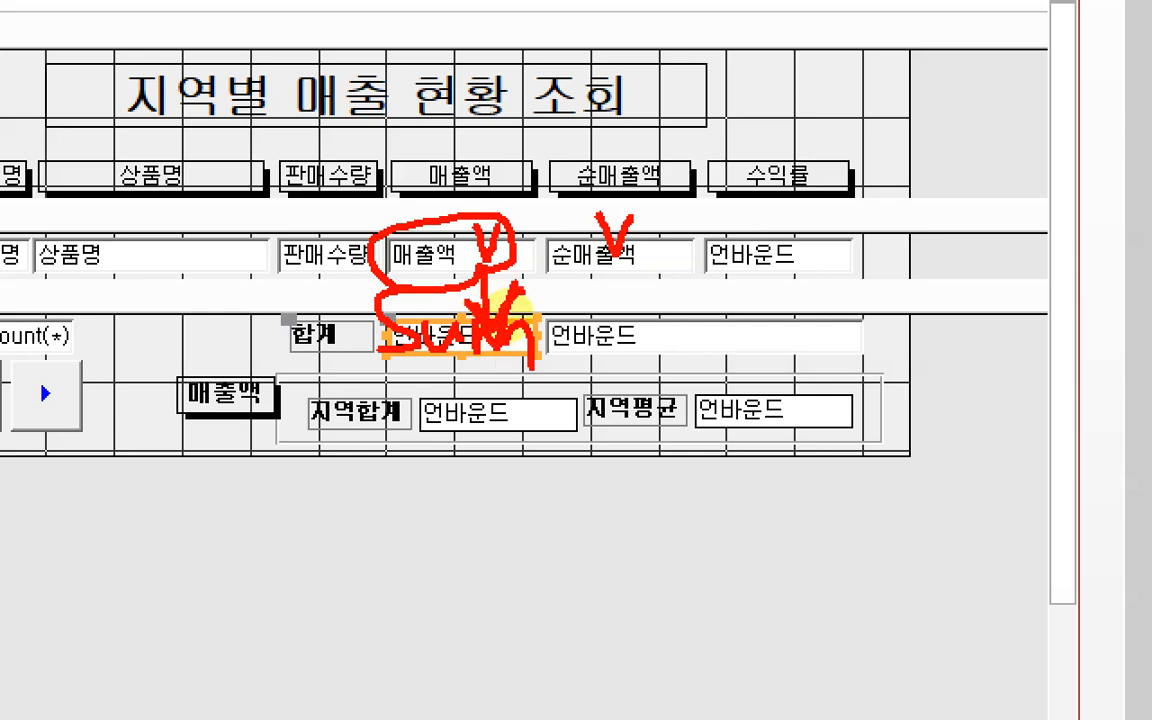
key("Escape")
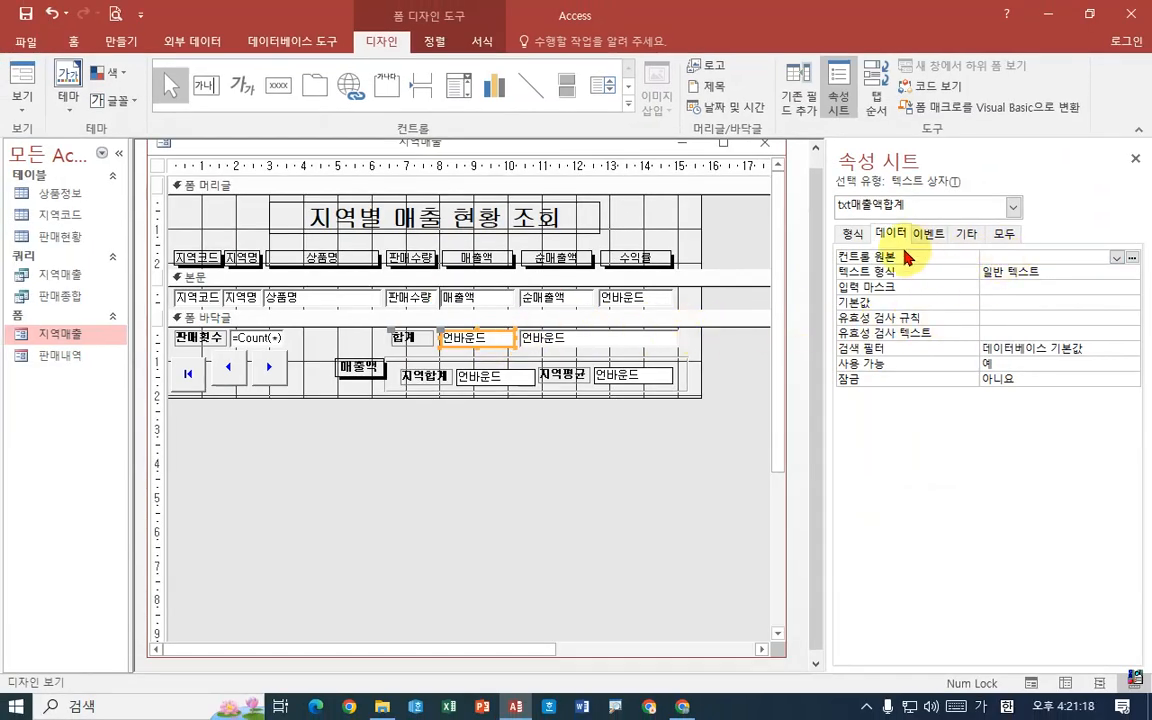
Set the control source of the footer text box txt매출액합계 to the expression sum(매출액) with the Expression Builder.
left_click(1131, 258)
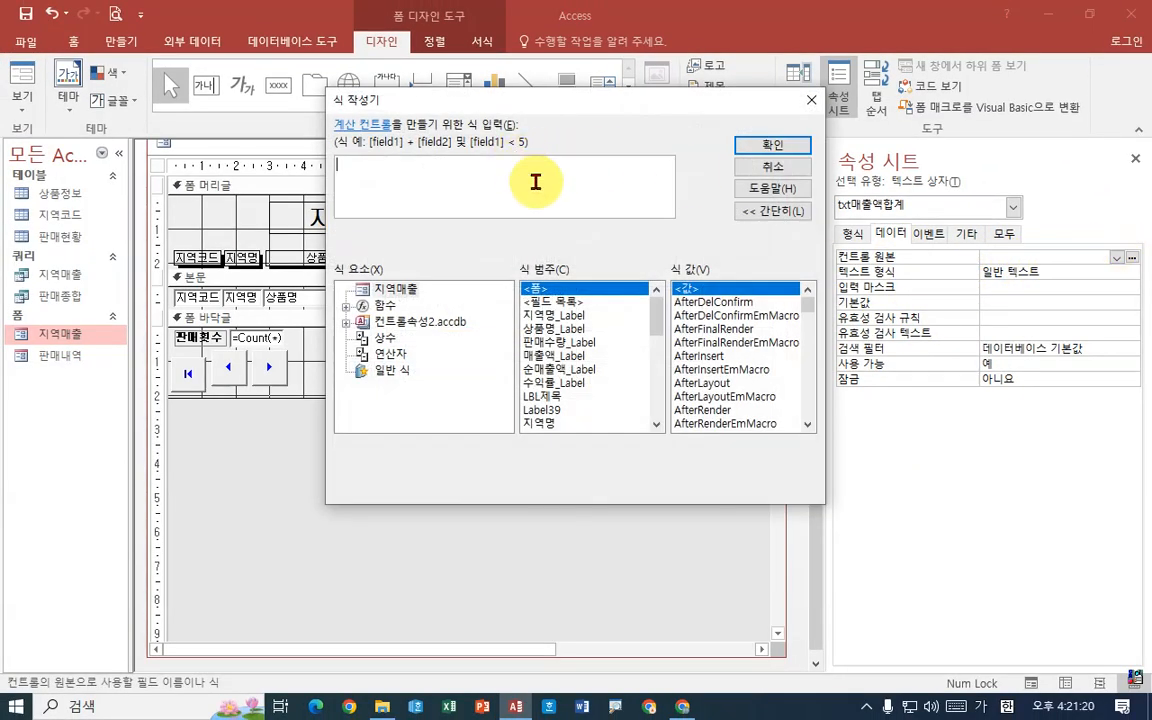
type("녀ㅡ")
key("BackSpace")
key("BackSpace")
key("Hangul")
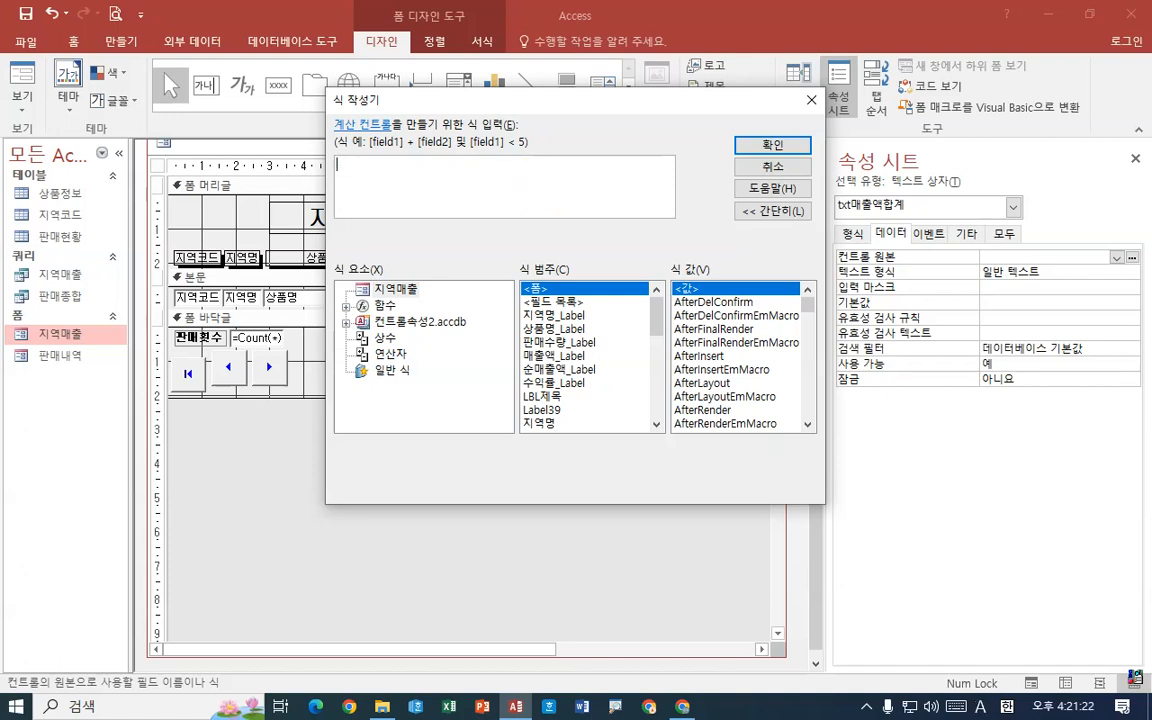
type("sum(a")
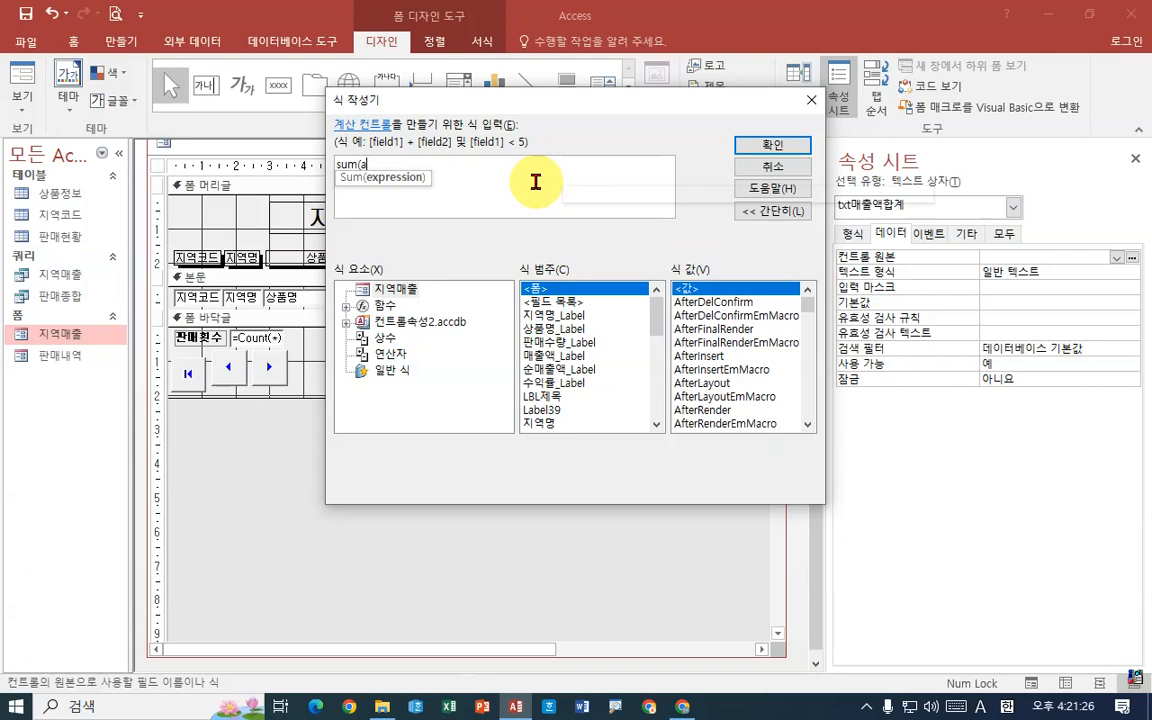
key("Hangul")
type("ㅁ")
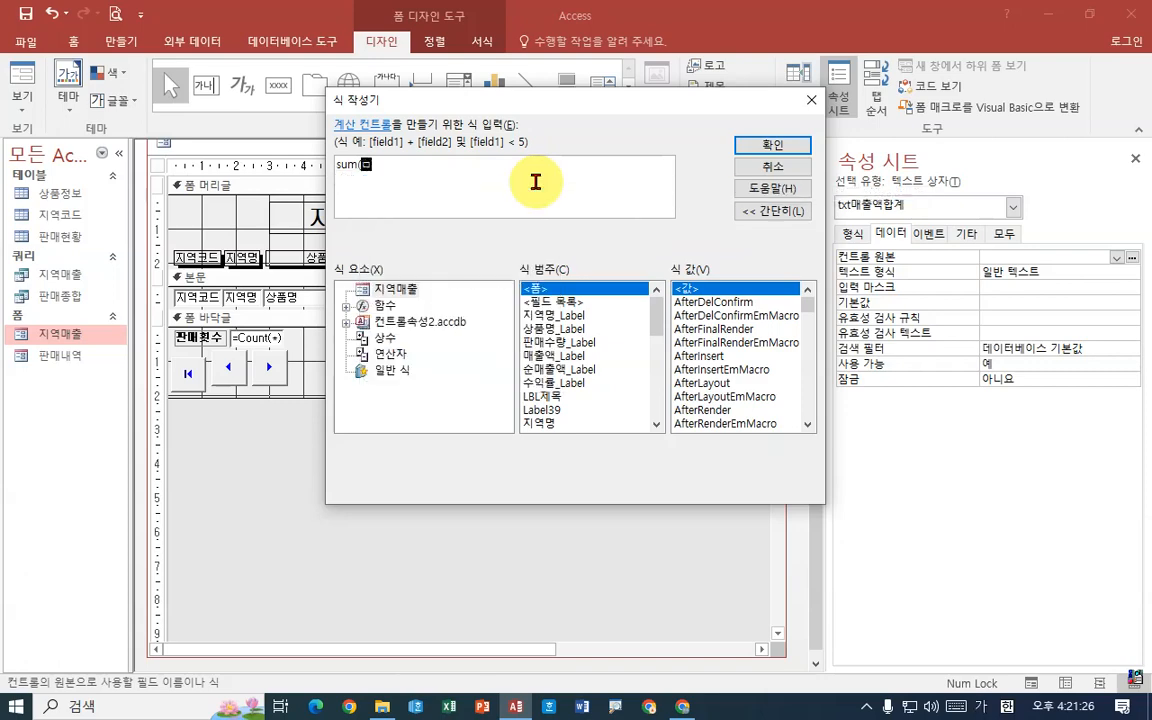
type("출액)")
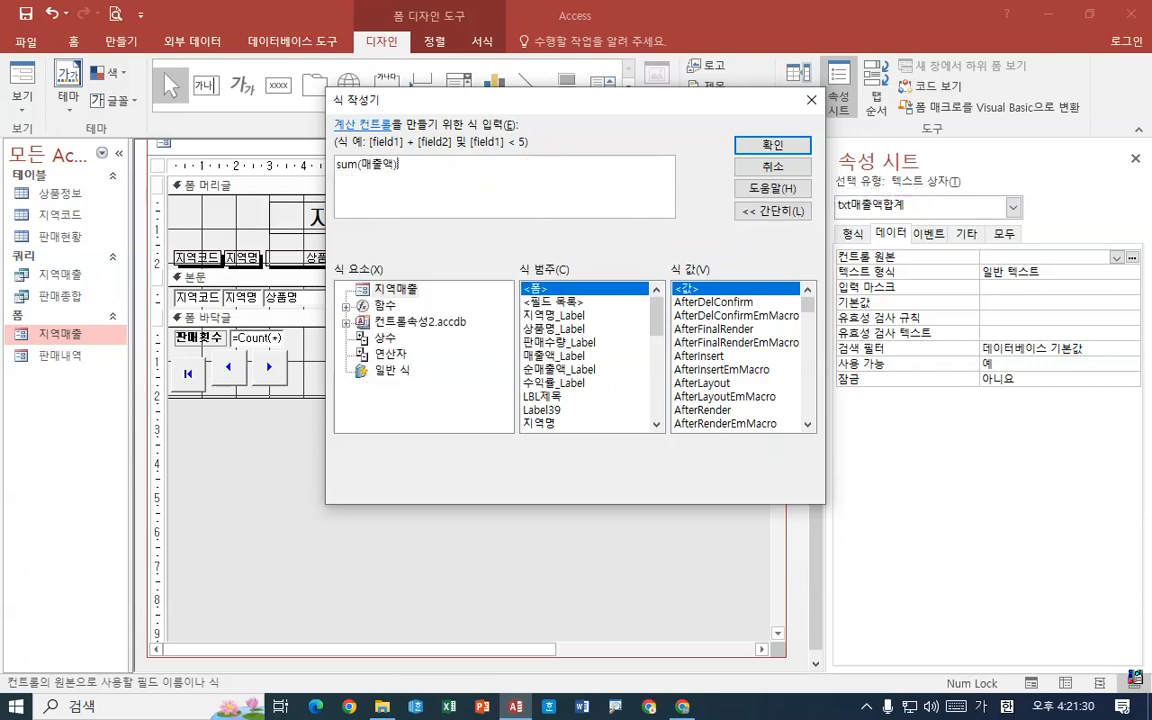
key("Return")
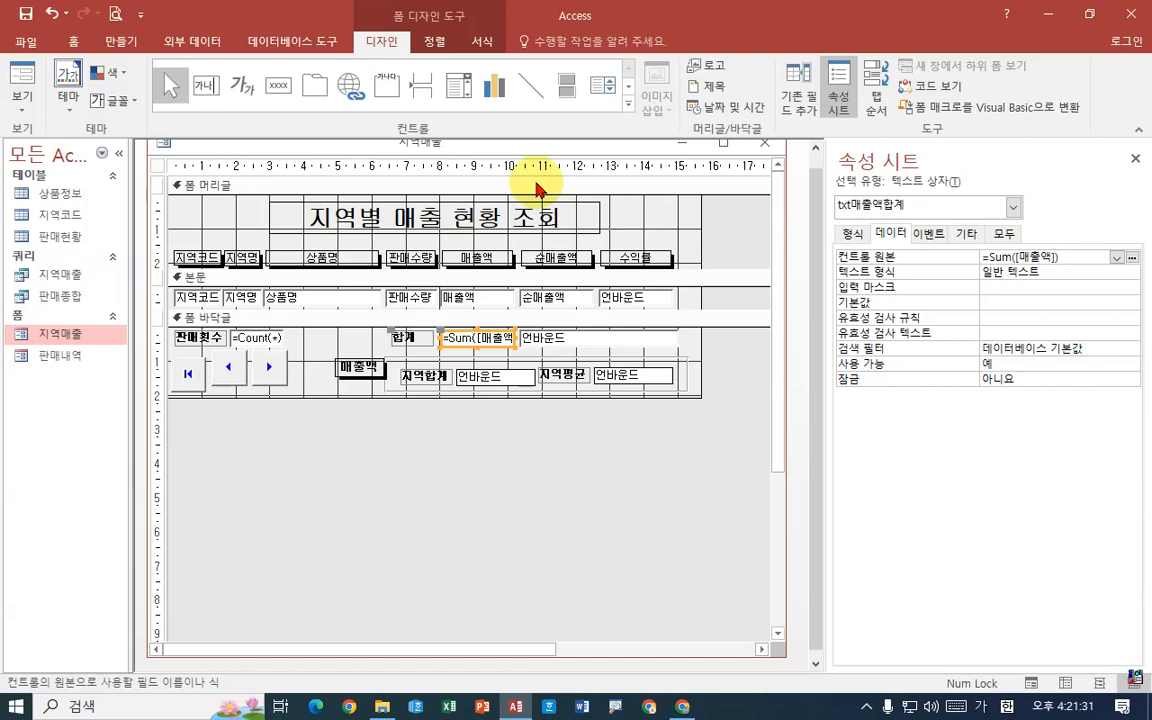
Set the control source of the footer text box txt순매출액합계 to the expression sum(순매출액) with the Expression Builder.
left_click(580, 331)
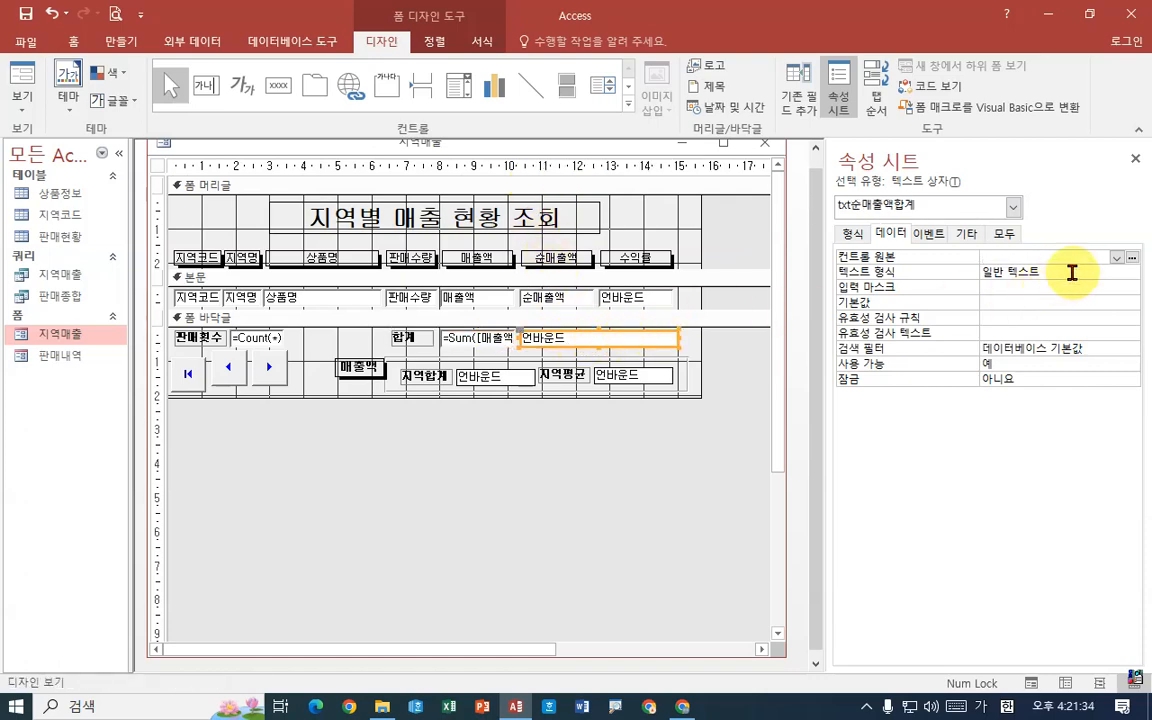
left_click(1132, 257)
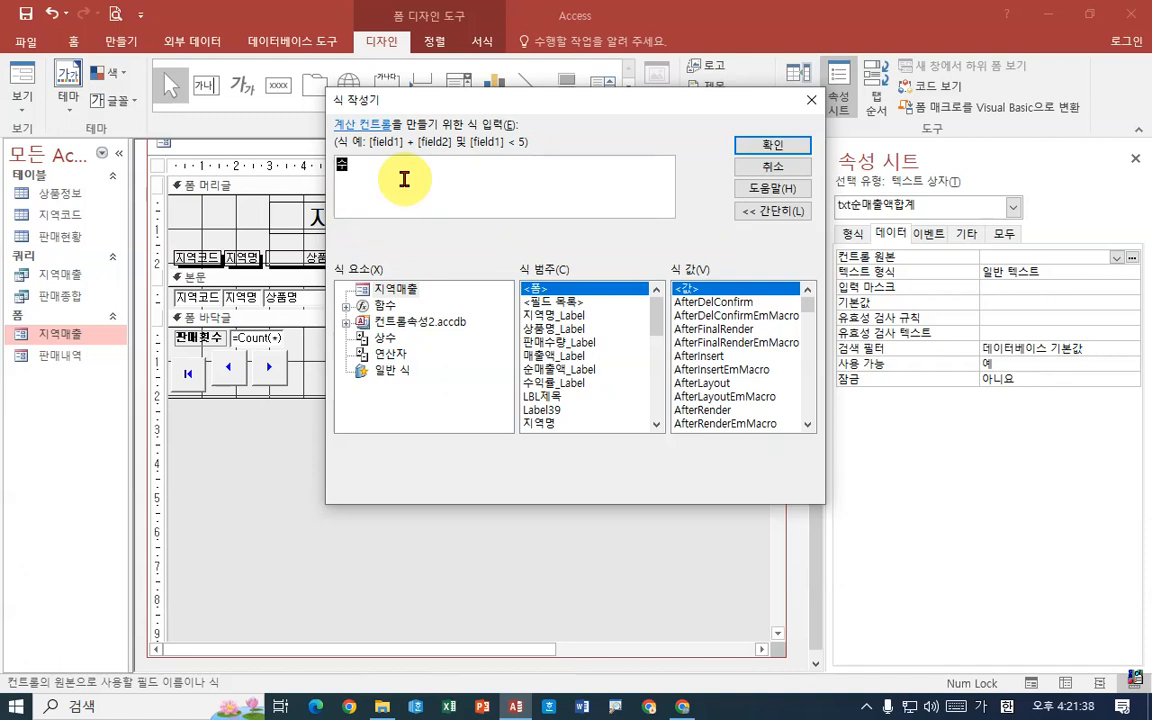
type("sum(순매출액)")
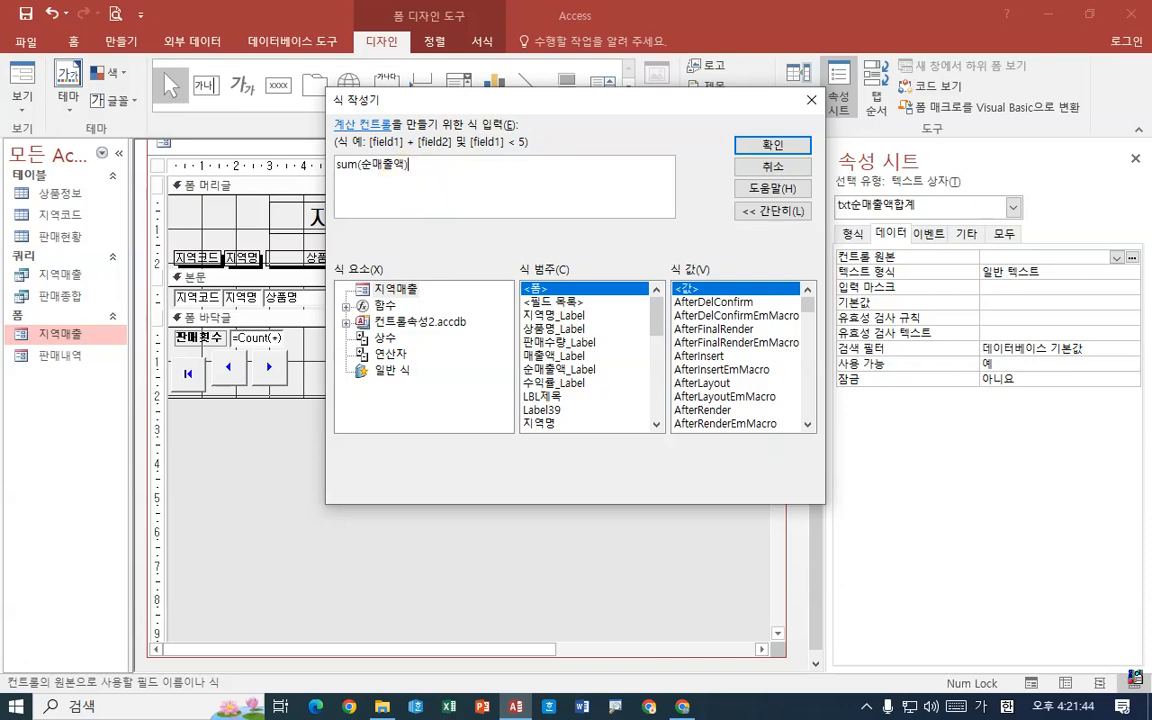
key("Return")
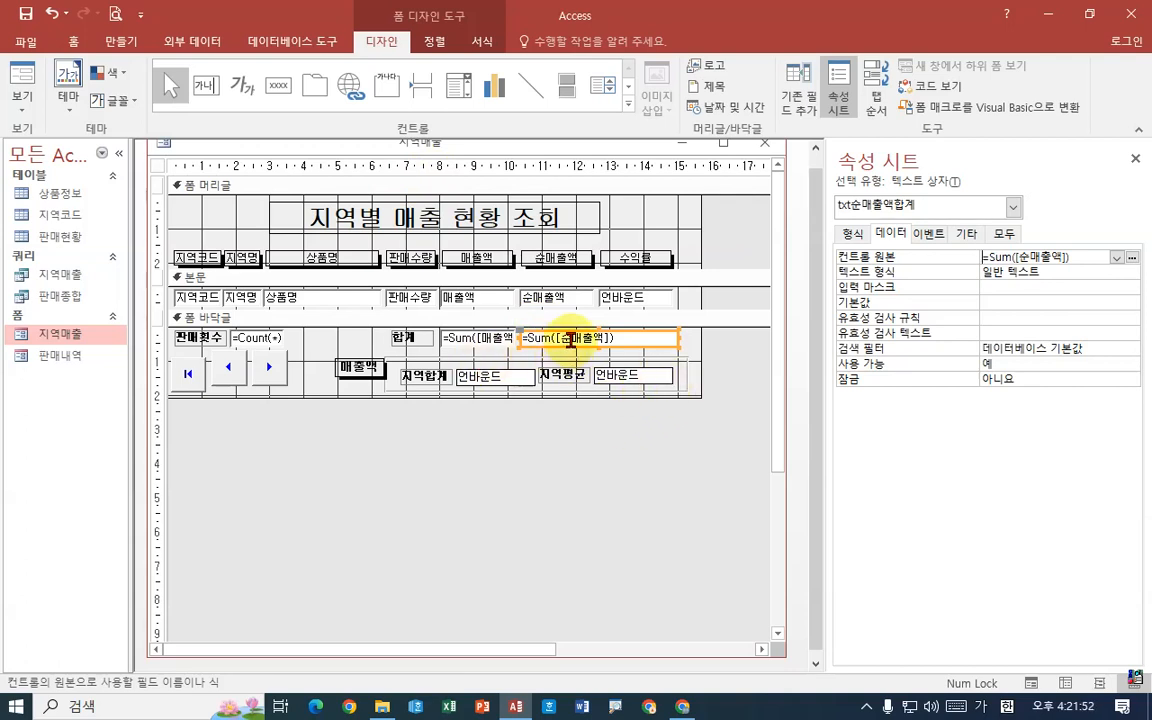
Set the format of the footer text boxes txt순매출액합계 and txt매출액합계 to 통화, and save the form.
left_click(855, 236)
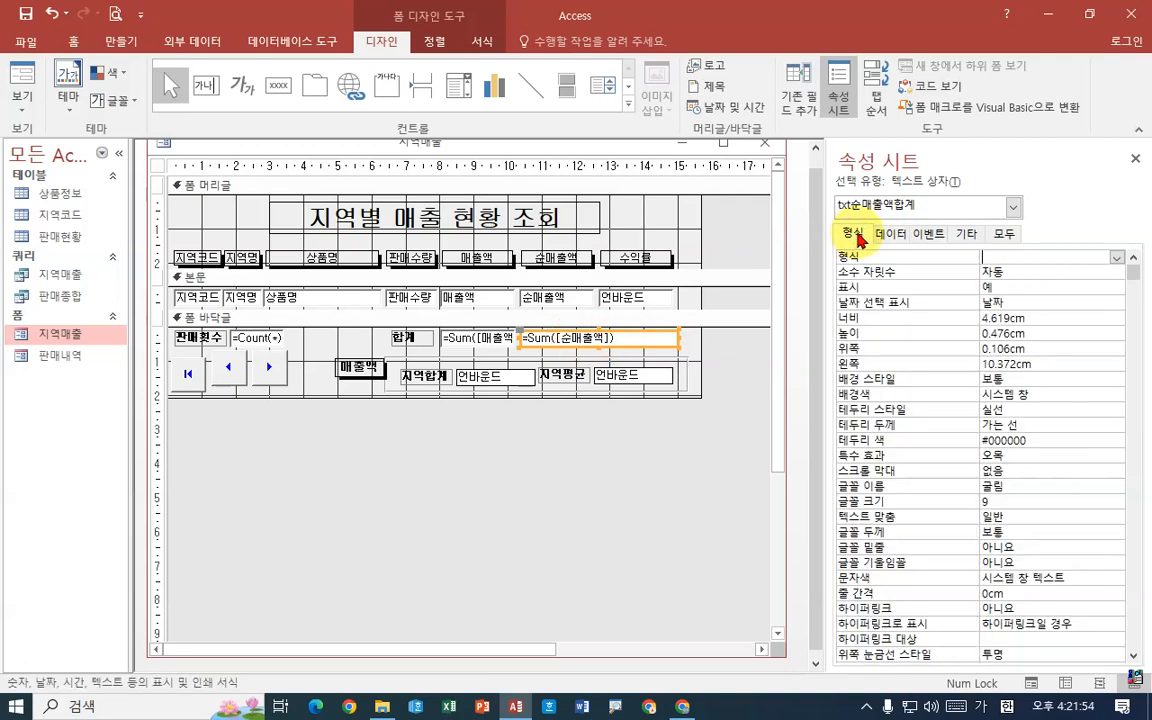
left_click(1116, 257)
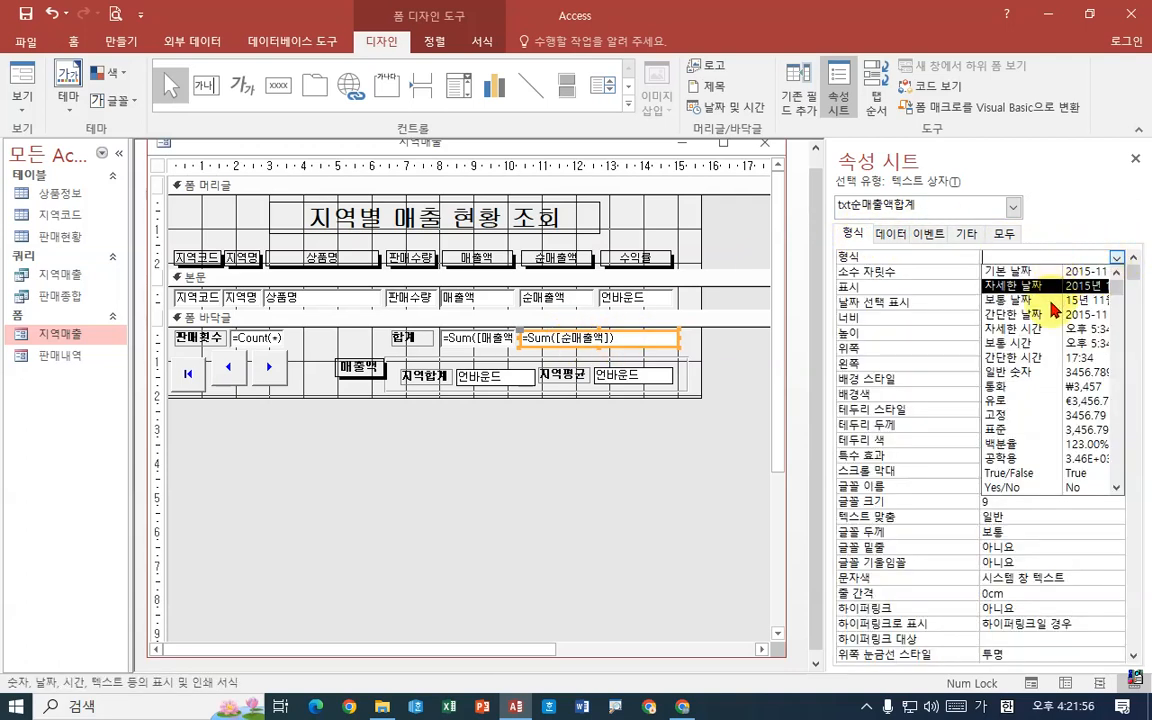
left_click(998, 386)
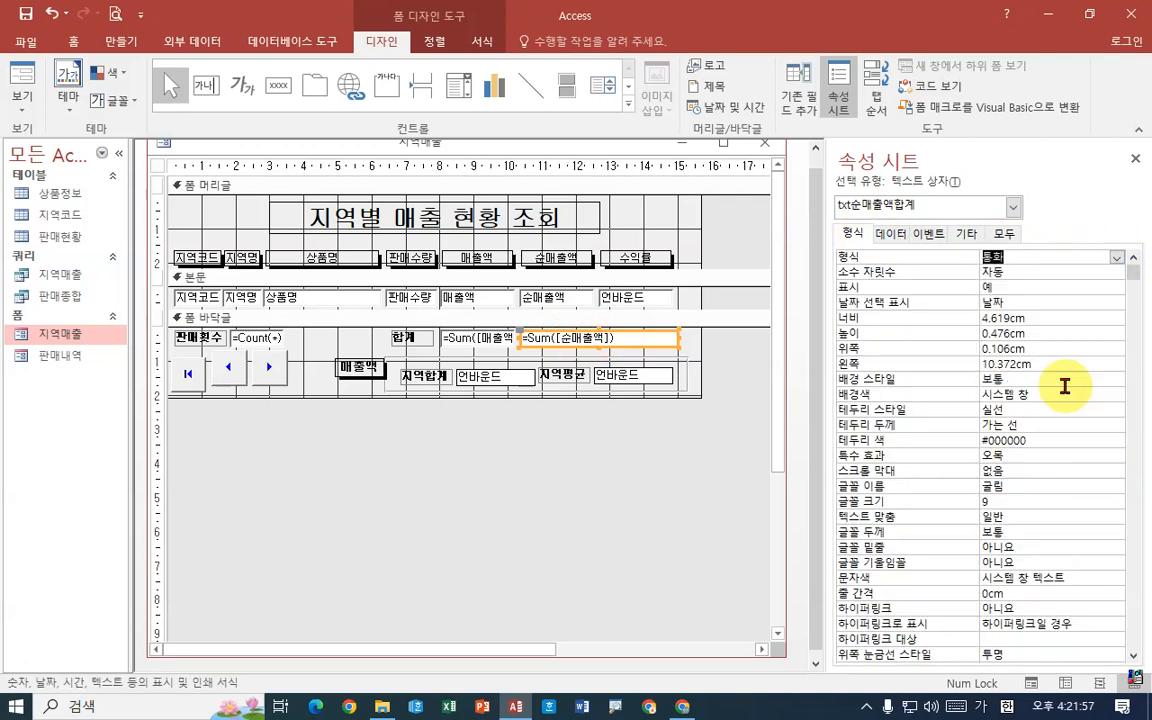
left_click(495, 345)
left_click(1116, 257)
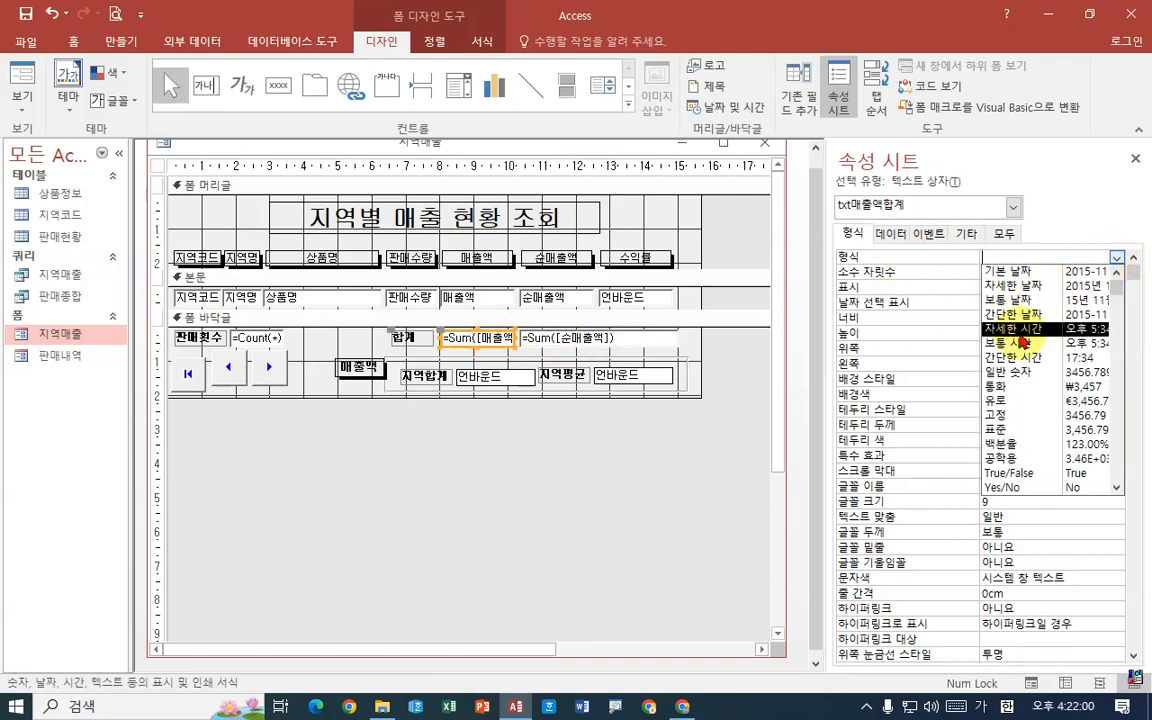
left_click(998, 386)
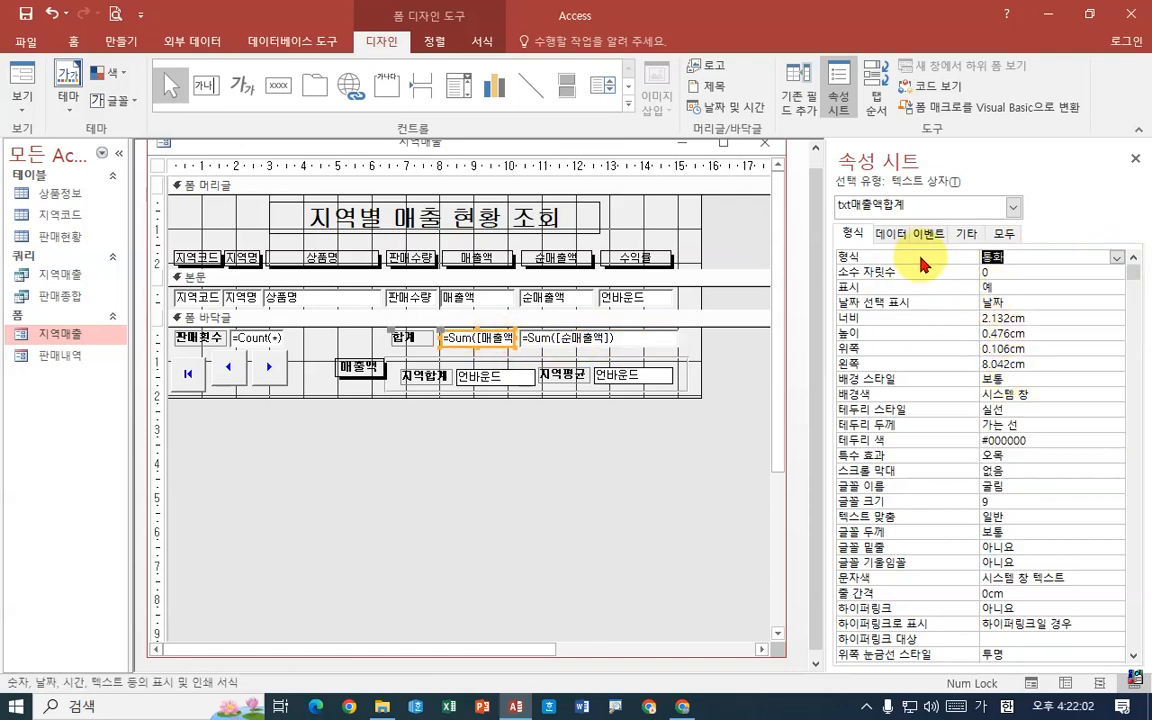
right_click(207, 143)
left_click(241, 157)
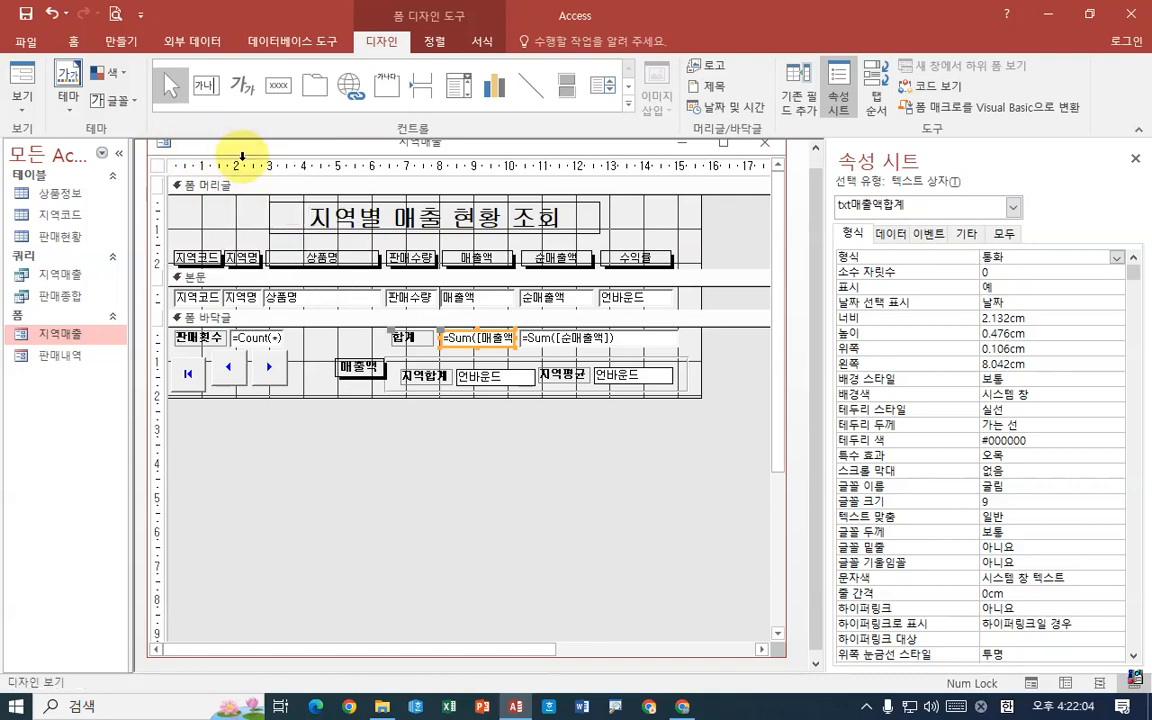
Check the footer totals of the 지역매출 form in Form View, and return to Design View.
right_click(224, 146)
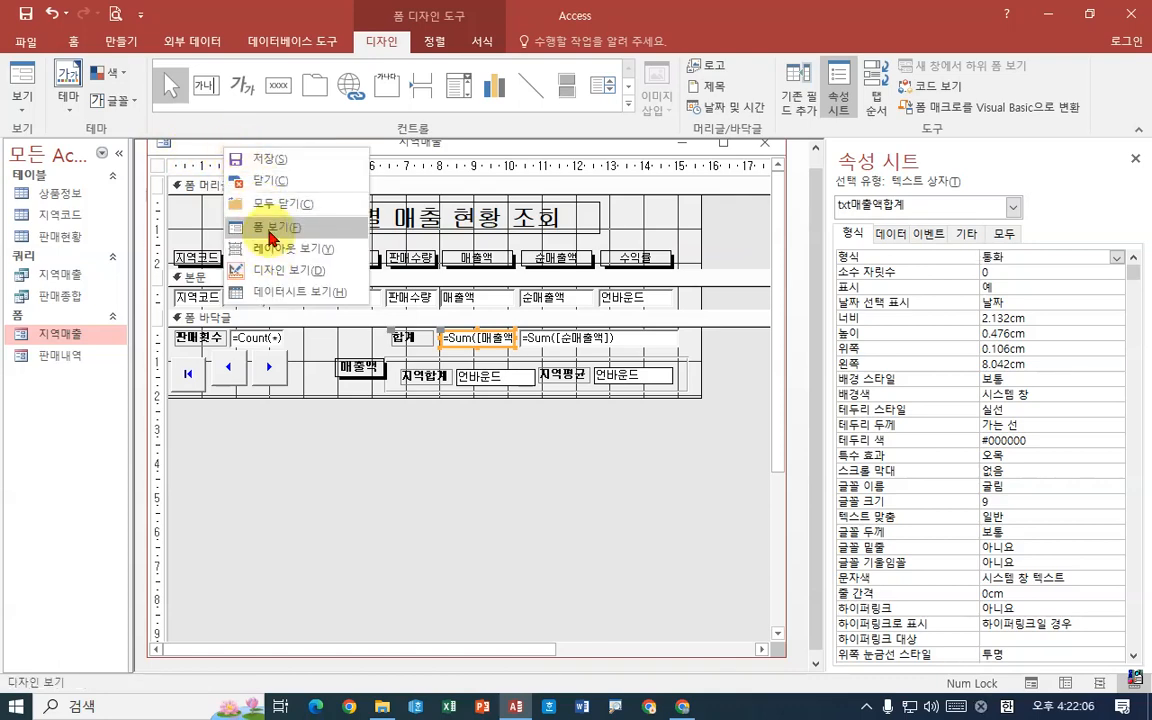
left_click(270, 230)
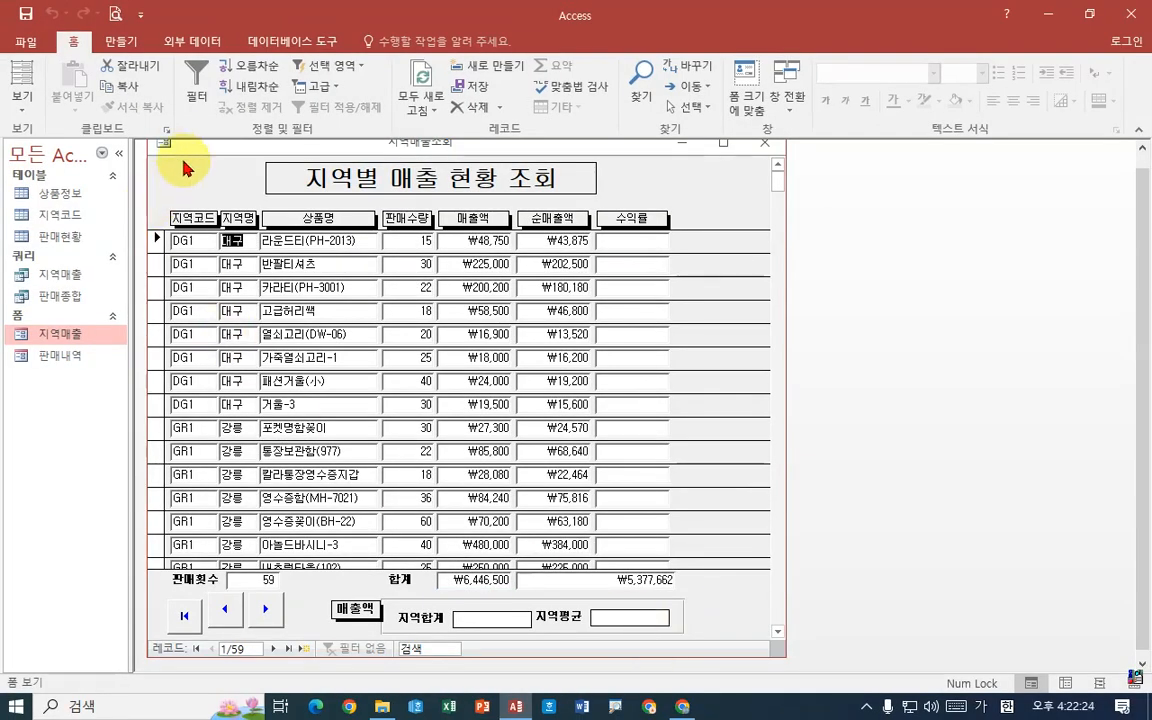
right_click(185, 150)
left_click(235, 264)
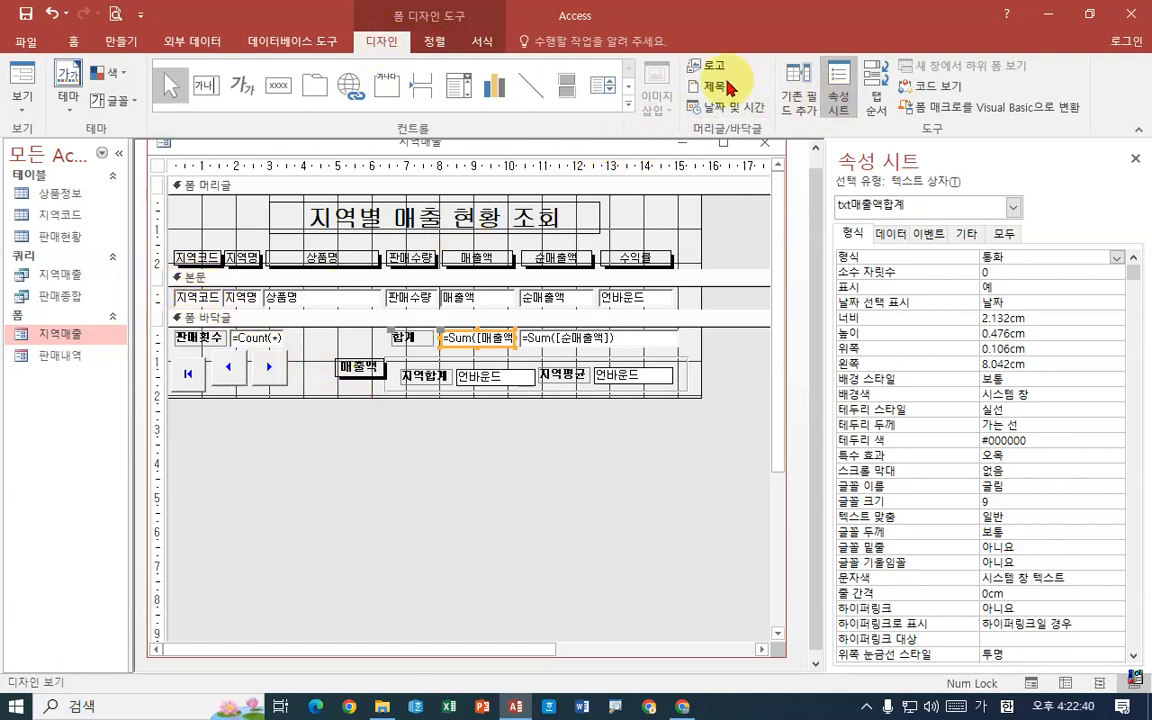
Set the tab order of the controls in the 본문 section to the automatic order.
left_click(876, 108)
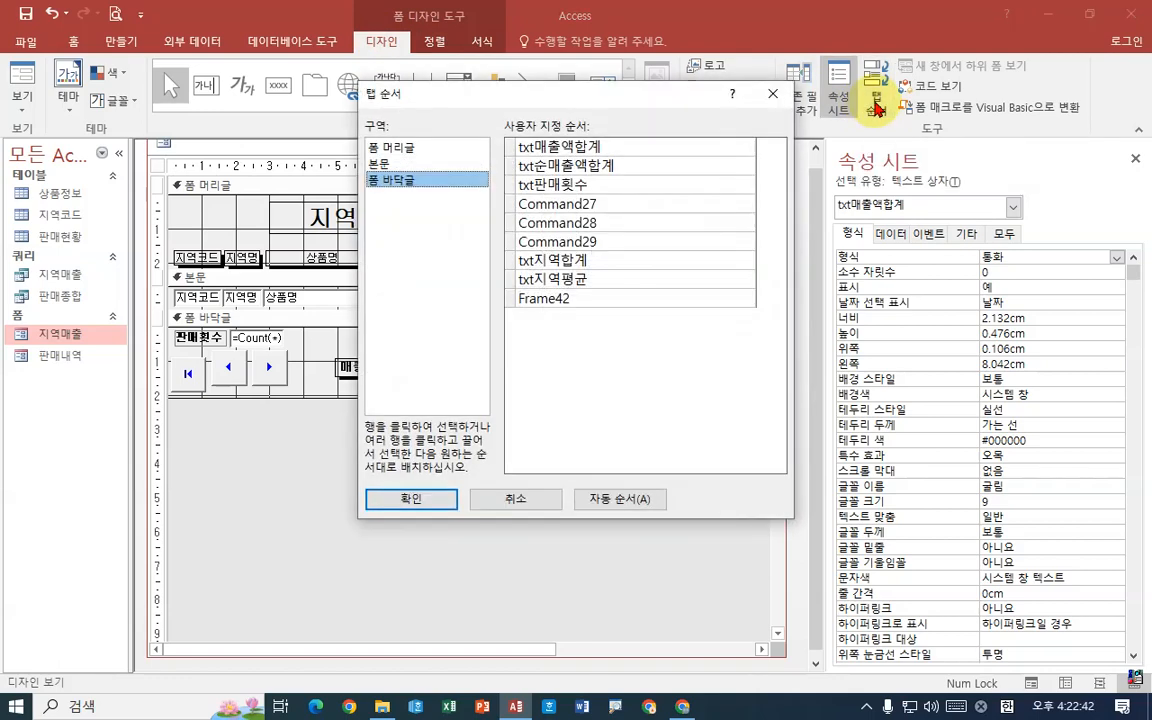
left_click(372, 163)
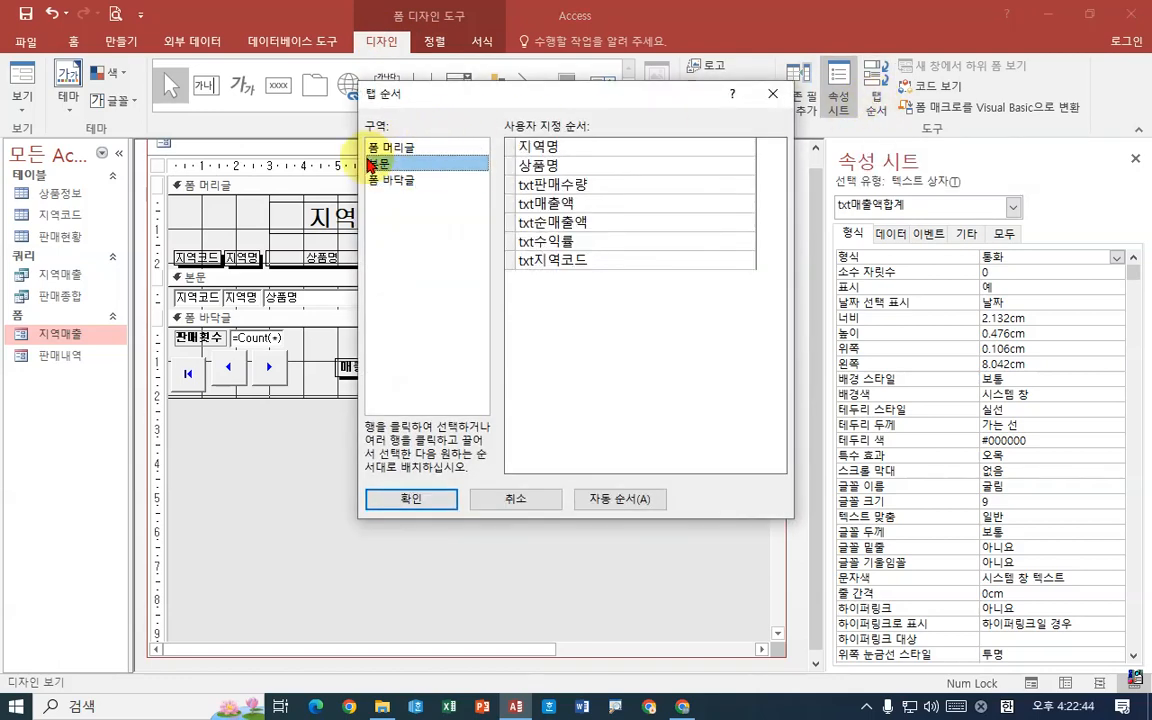
left_click(647, 500)
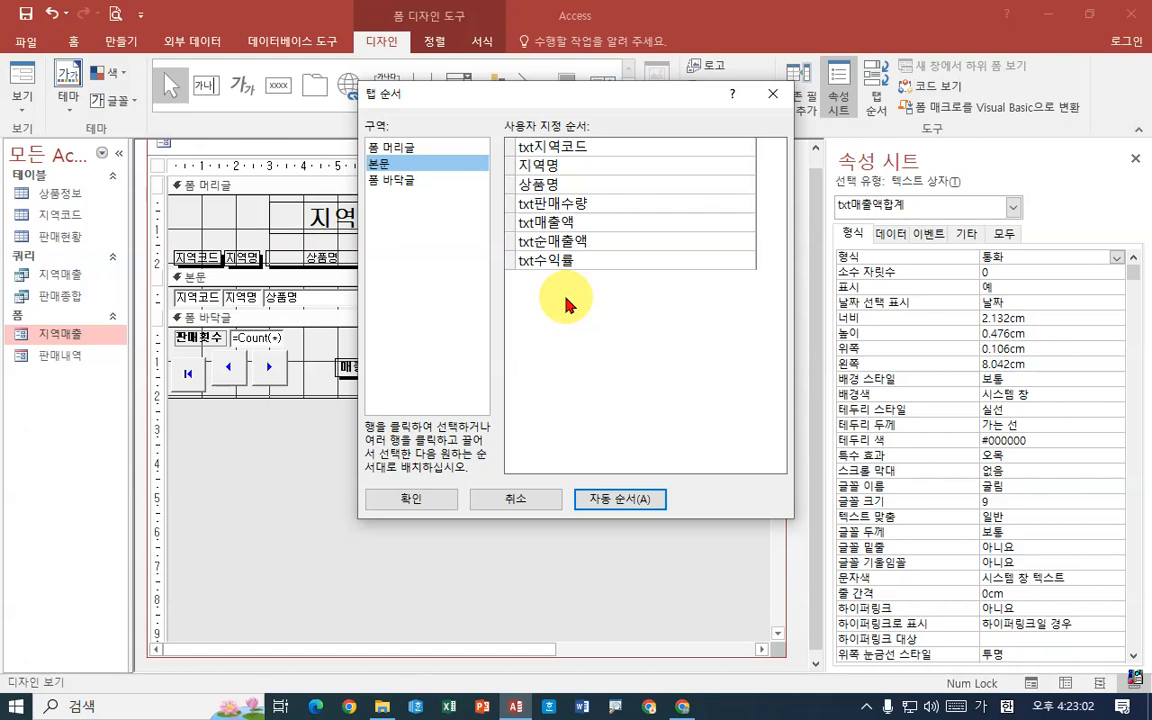
left_click(430, 498)
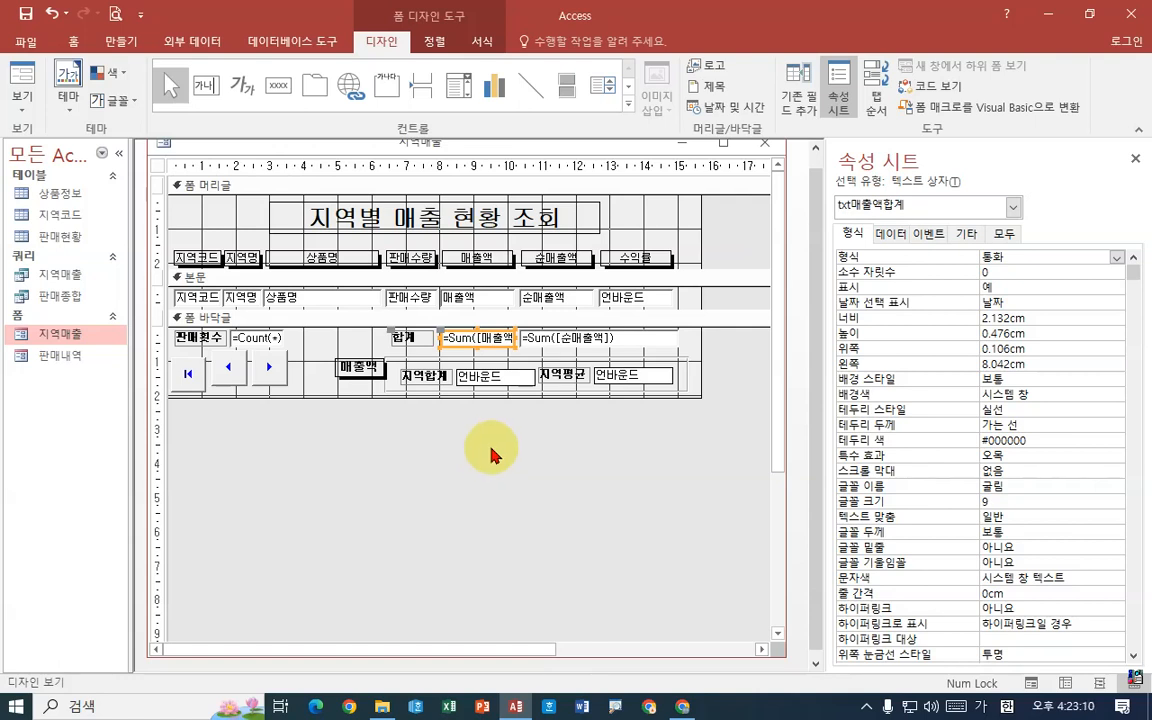
Set the control source of the detail text box txt수익률 to the expression iif(판매수량>=20,0.1,0.05) with the Expression Builder.
left_click(640, 297)
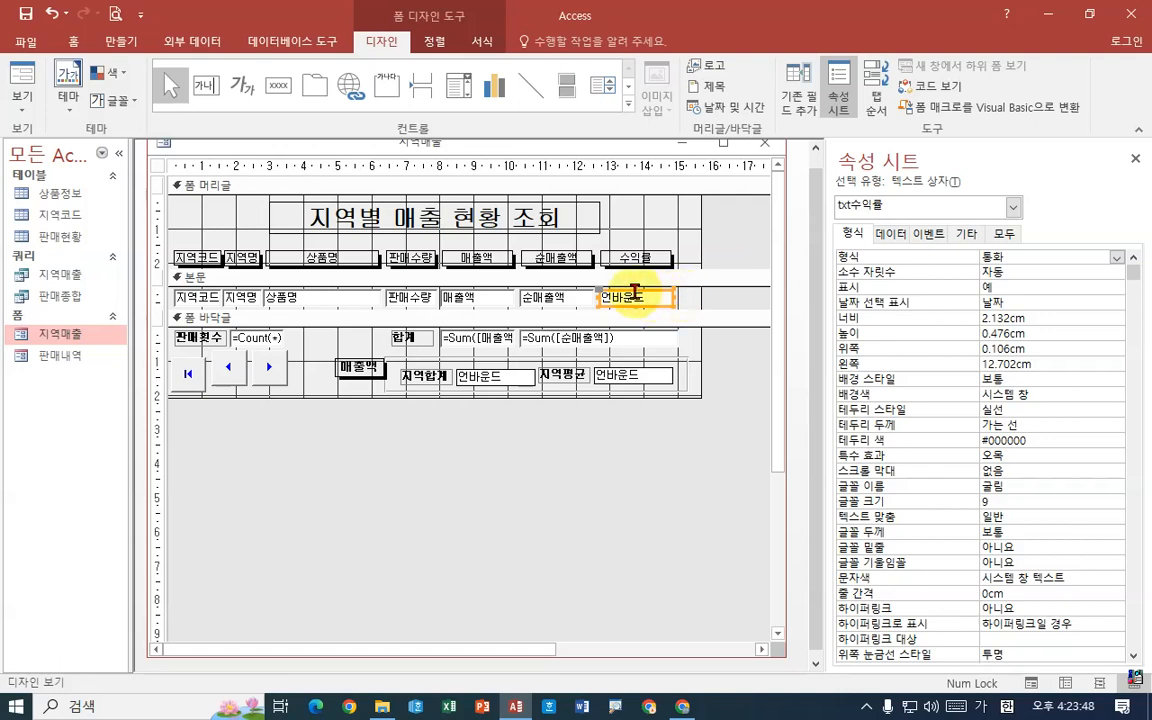
left_click(893, 235)
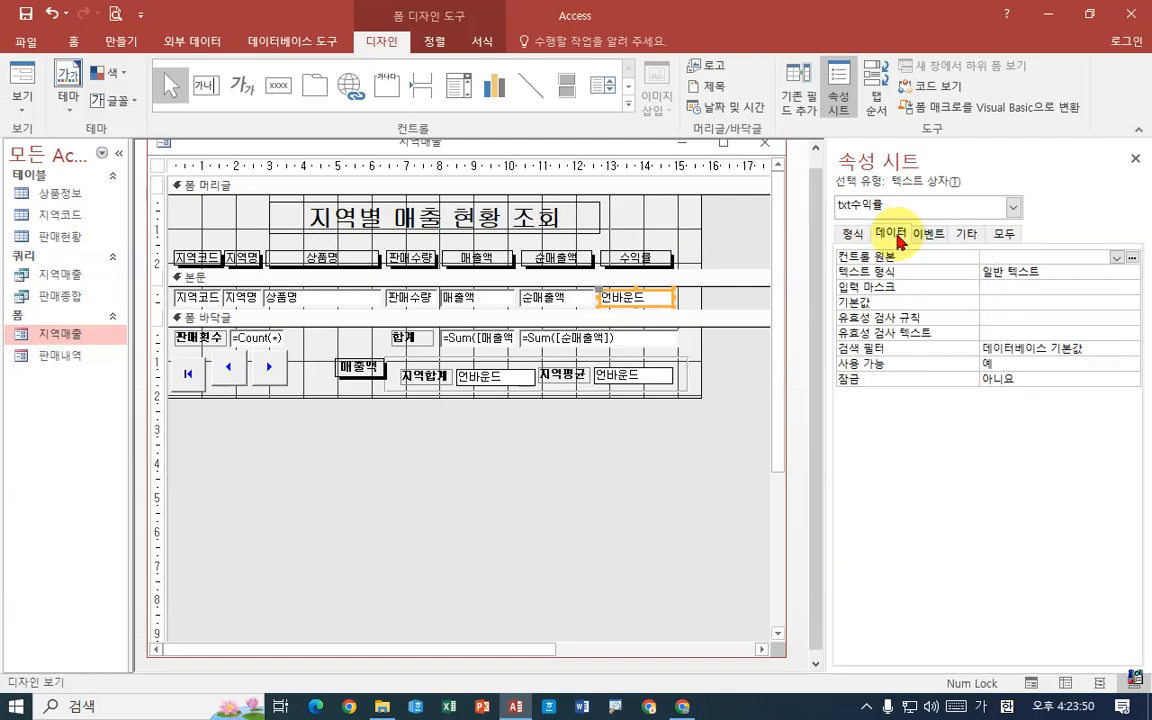
left_click(1132, 257)
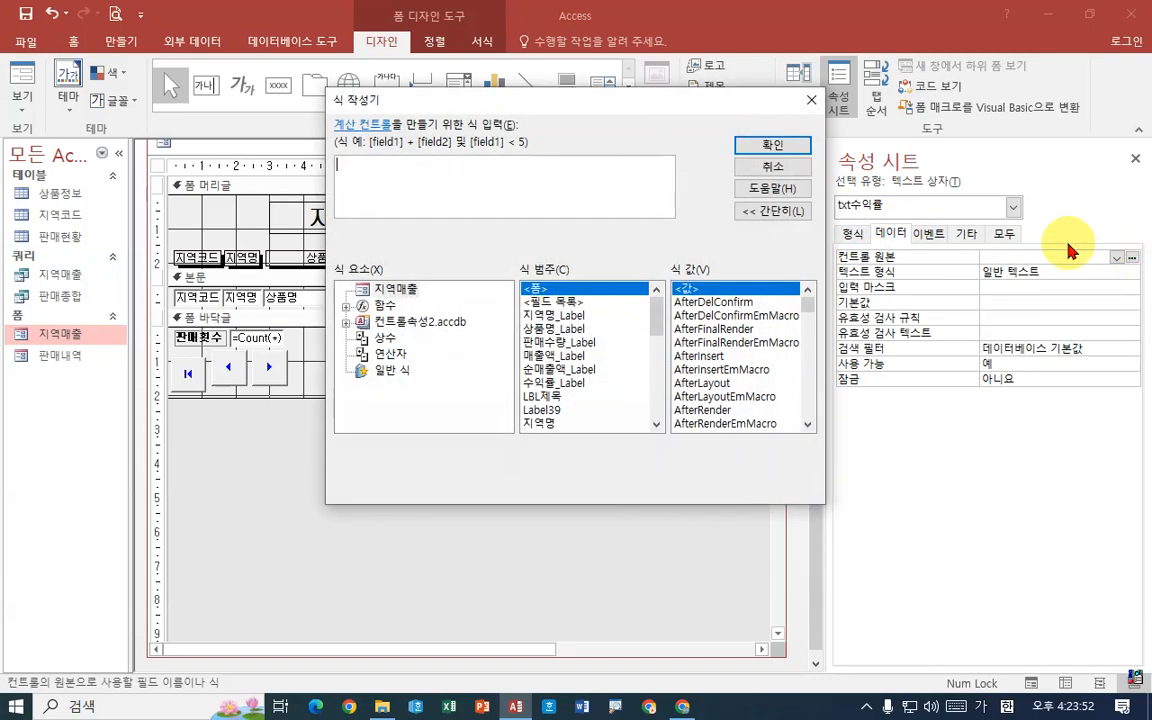
left_click_drag(553, 98, 762, 340)
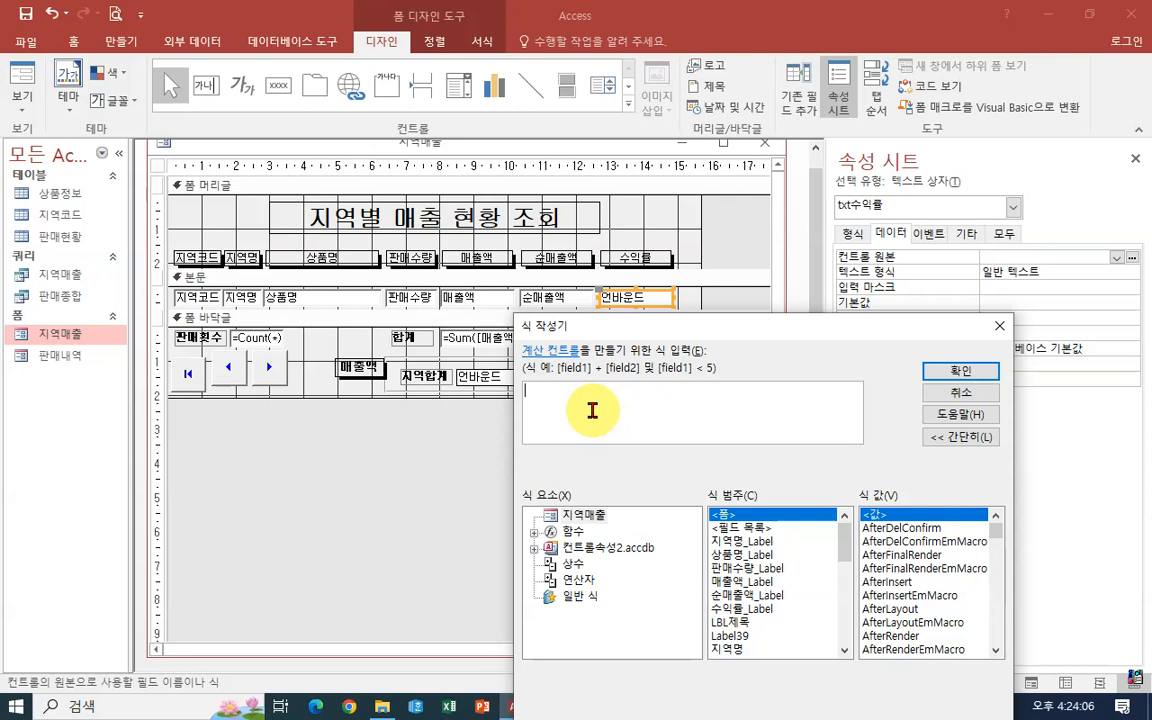
type("ㅑㅑ")
key("BackSpace")
key("BackSpace")
key("Hangul")
type("i")
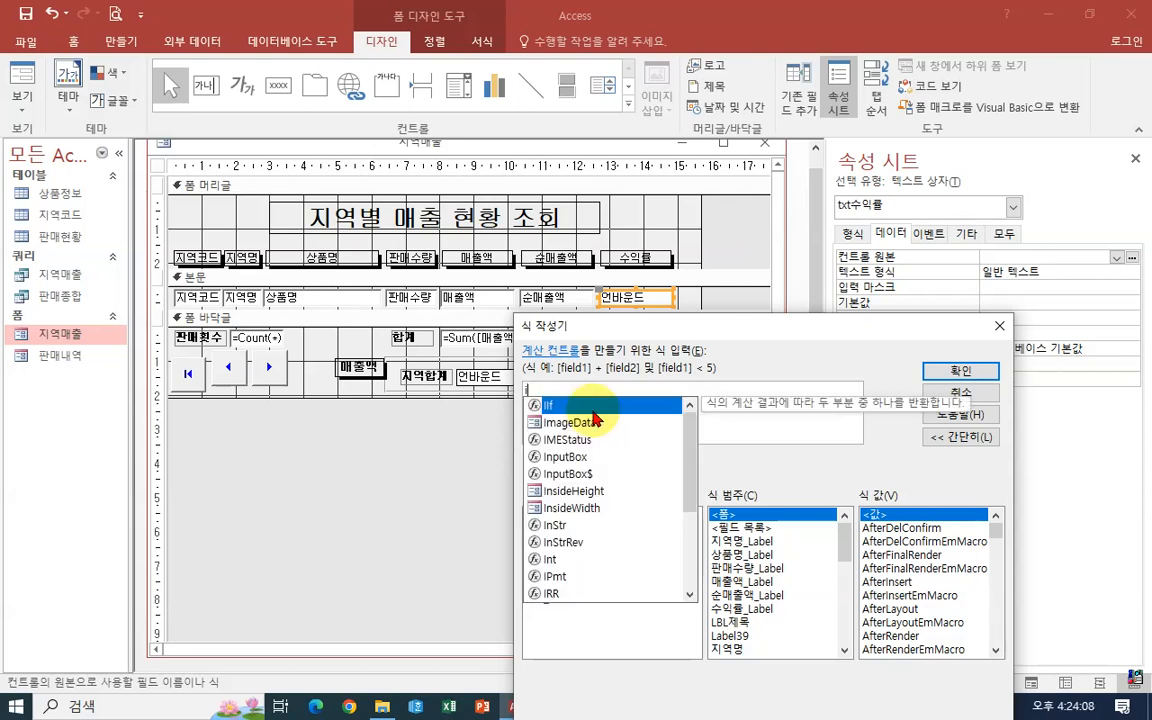
type("if(")
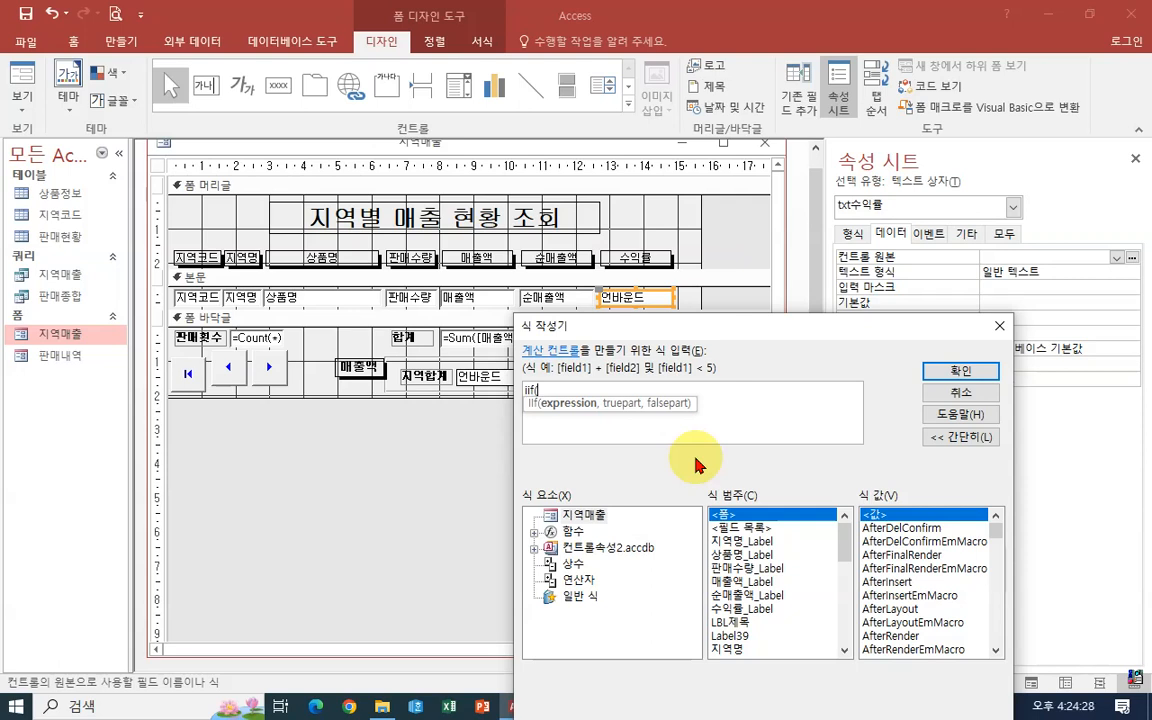
type("vk")
key("BackSpace")
key("BackSpace")
type("판")
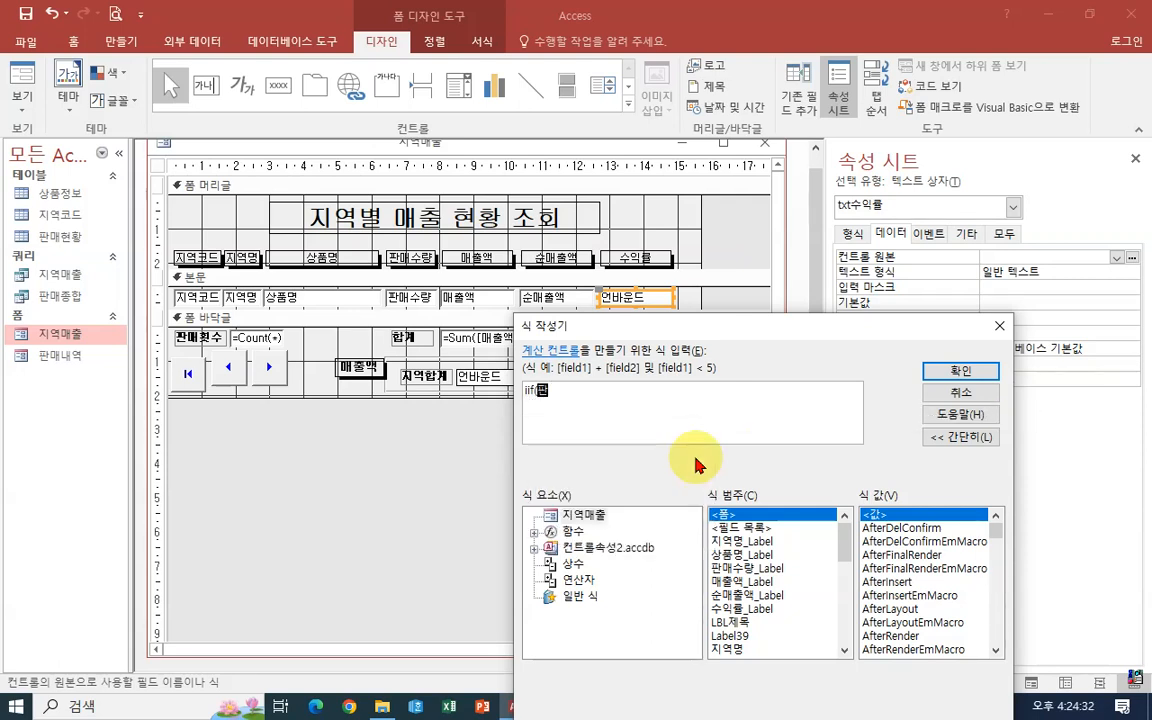
type("매수량>=20")
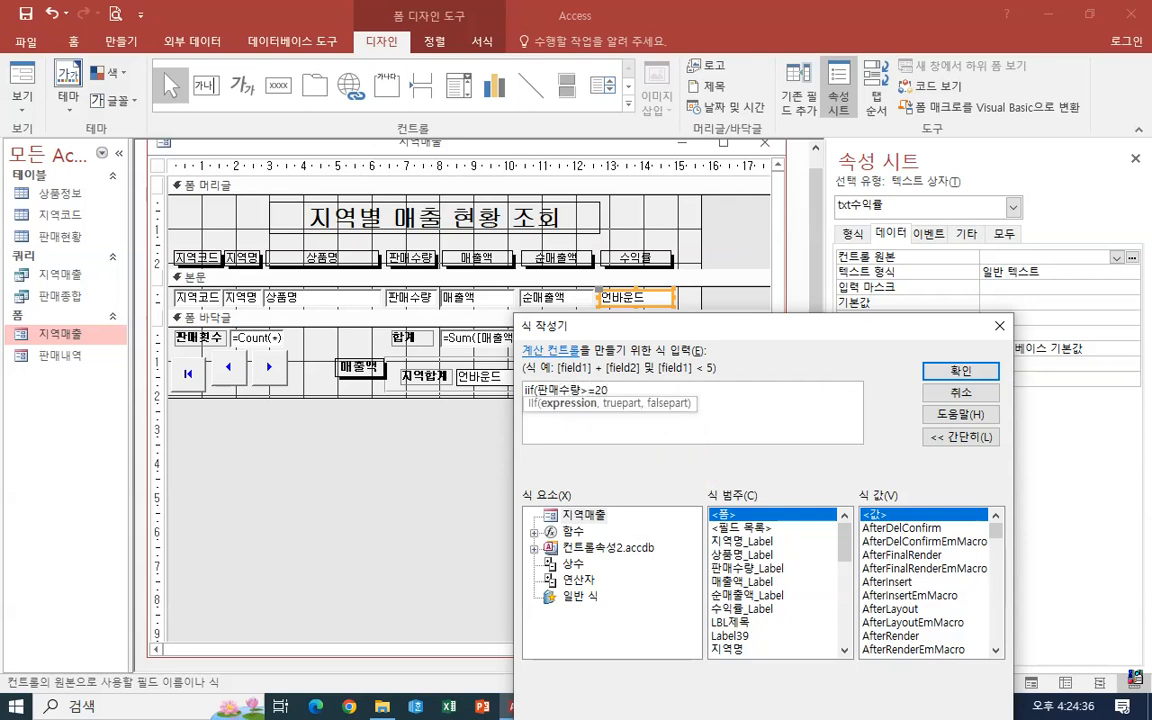
type(",")
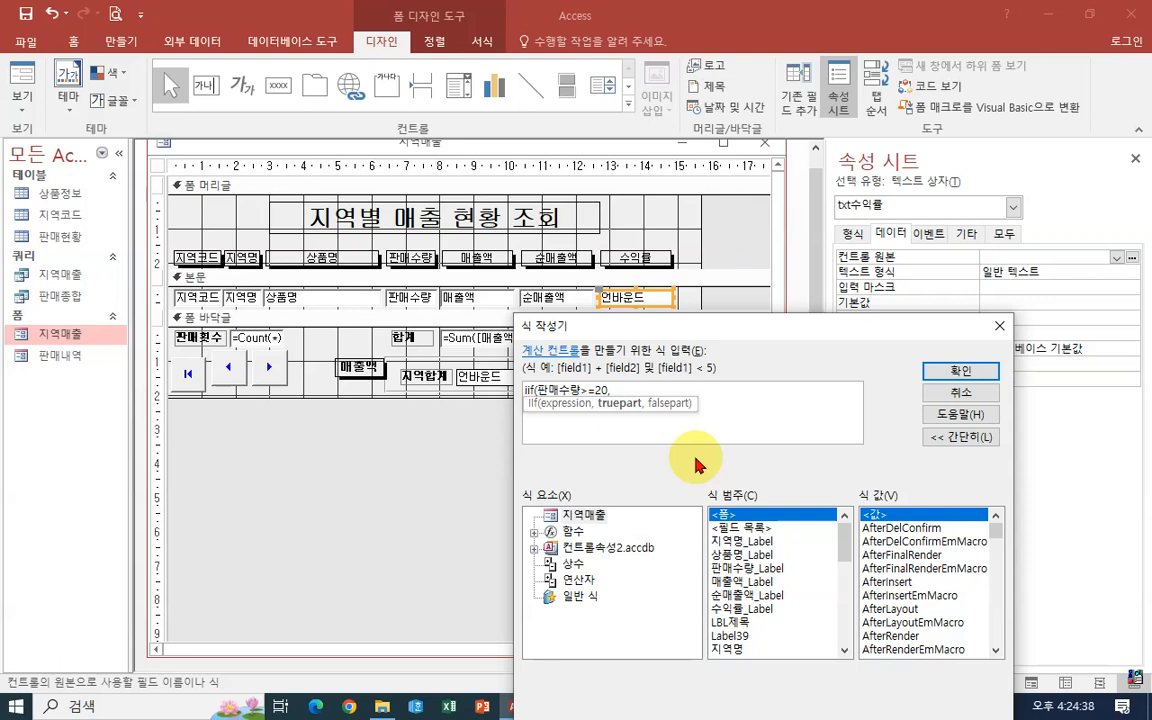
type("0.1,")
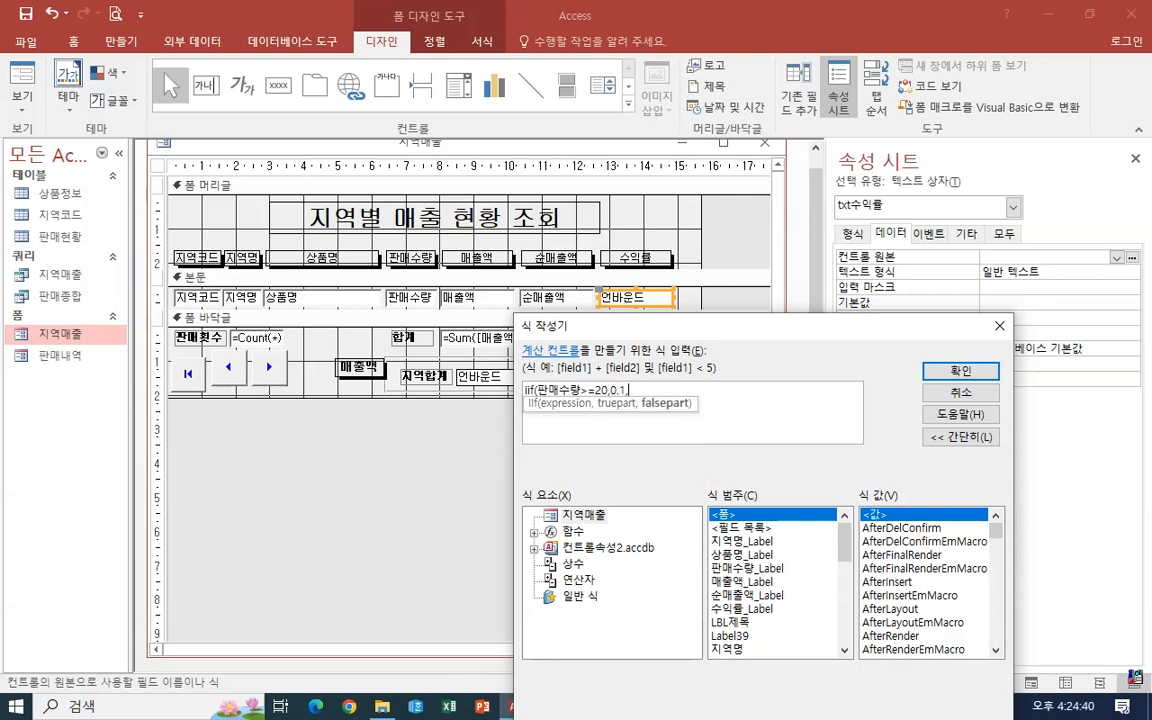
type("0.05)")
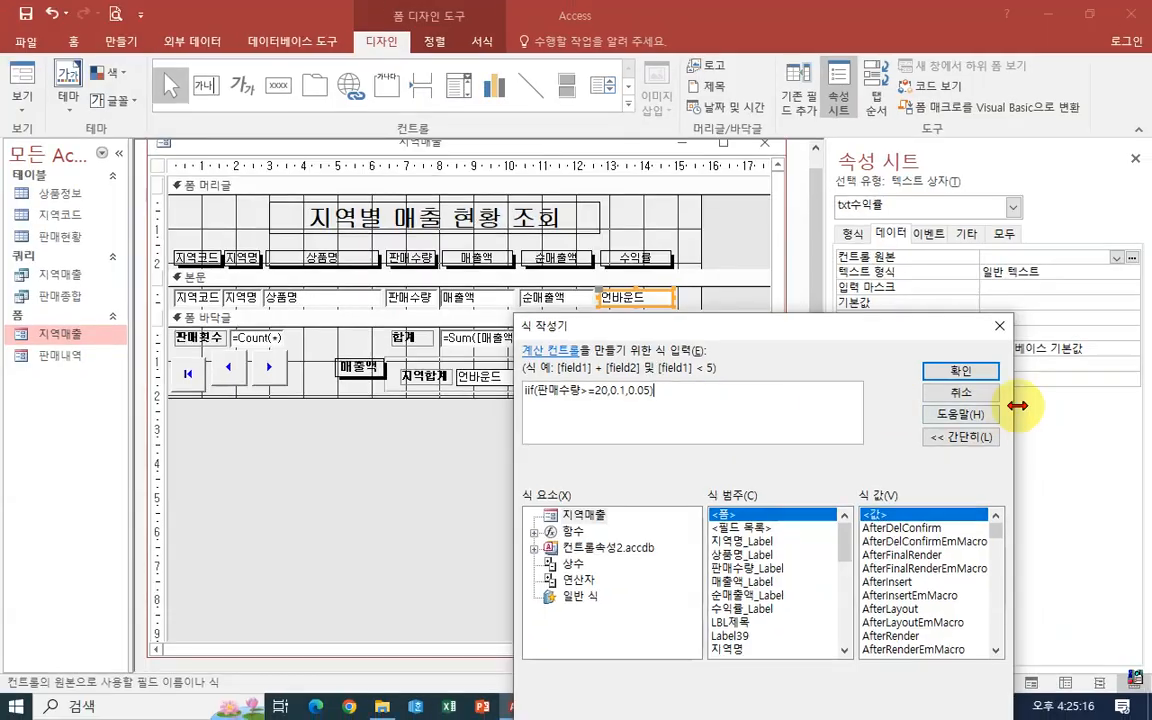
left_click(1146, 337)
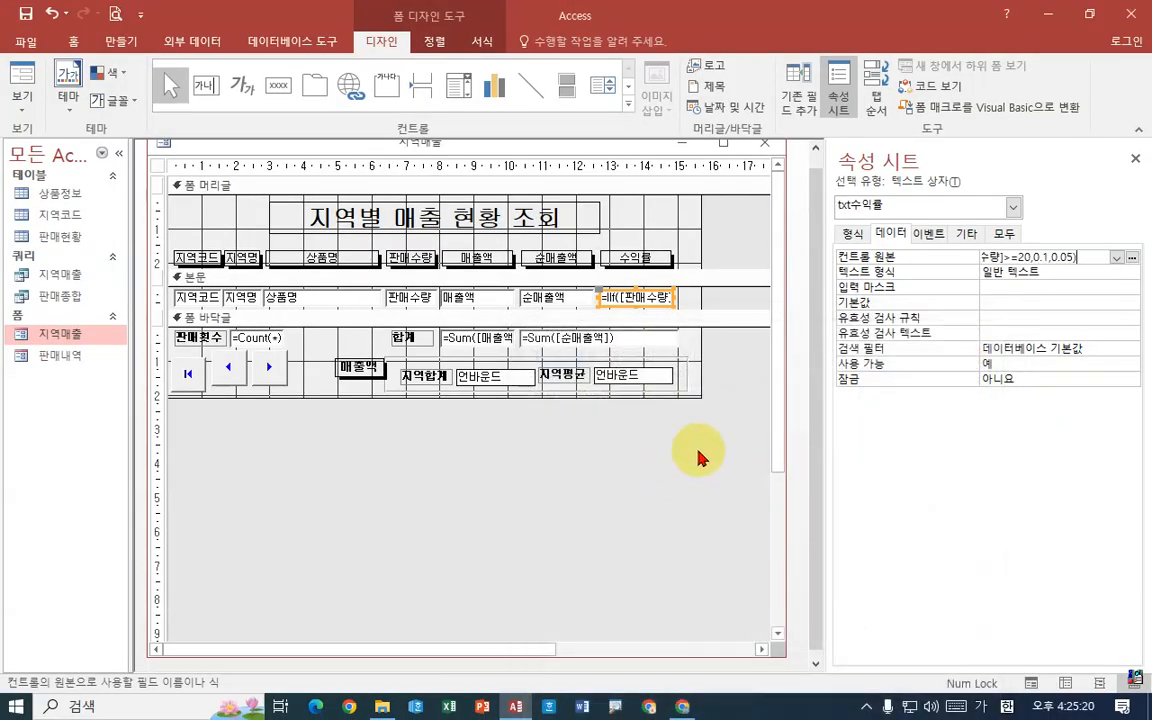
Set the format of the text box txt수익률 to 백분율 with 1 decimal place, and save the form.
left_click(851, 233)
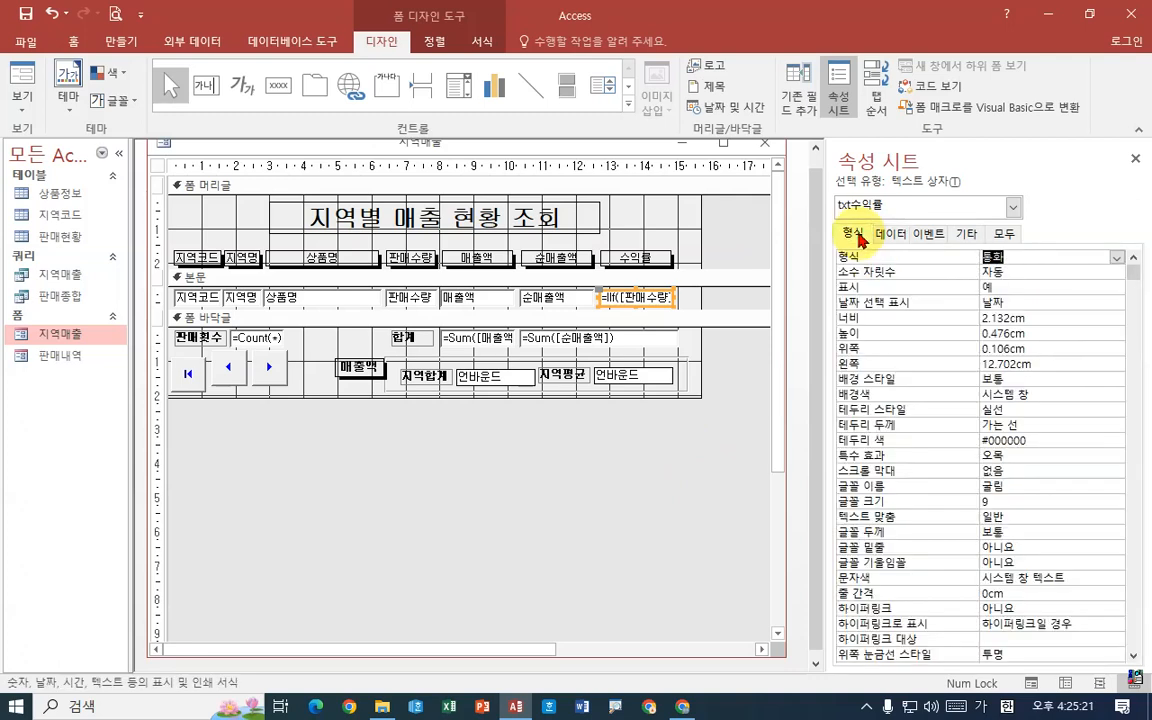
left_click(1083, 253)
left_click(1117, 259)
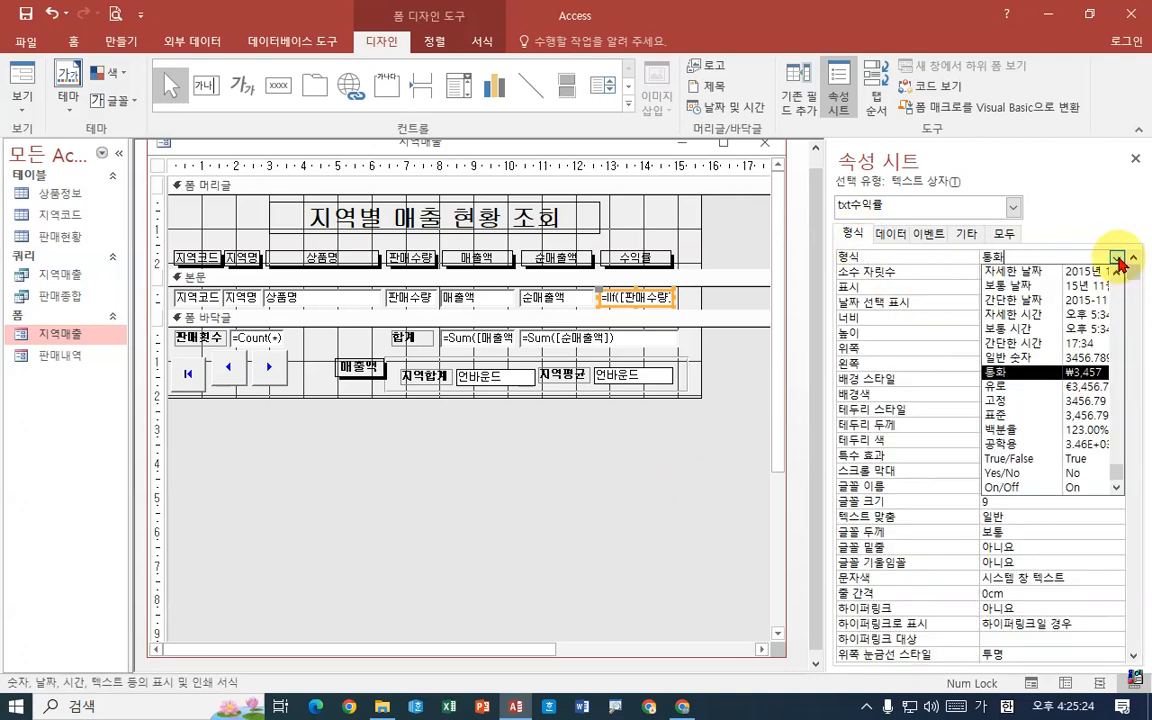
left_click(1077, 430)
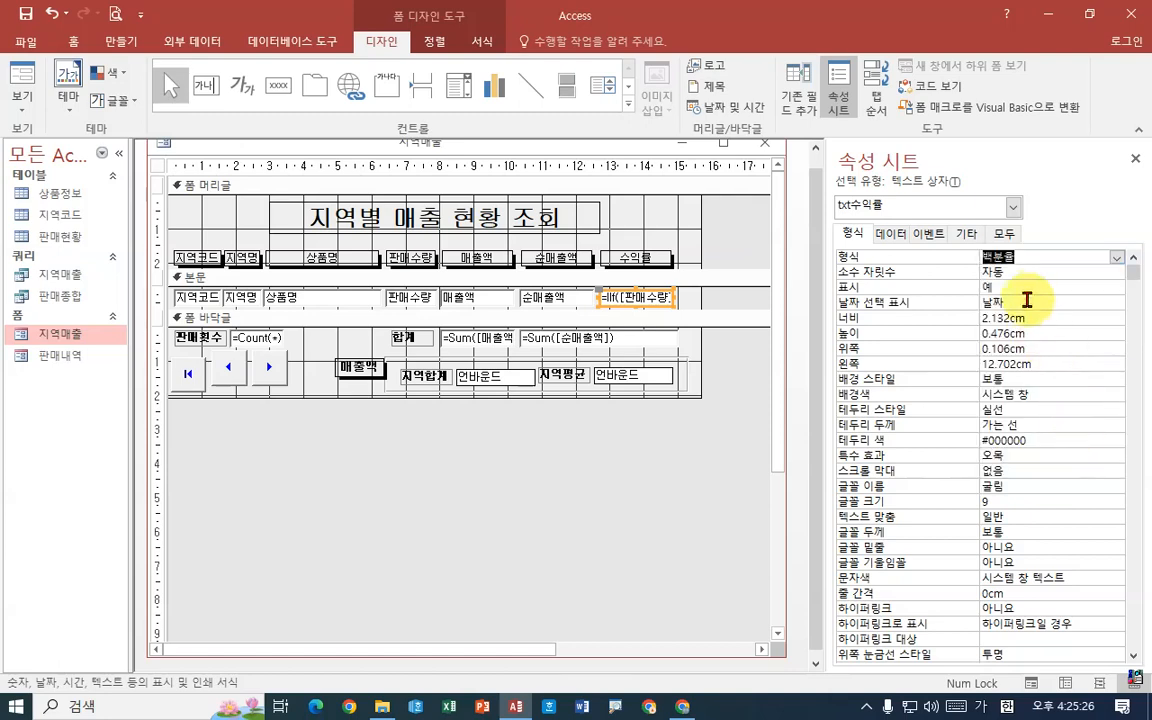
left_click(1026, 271)
left_click(1116, 275)
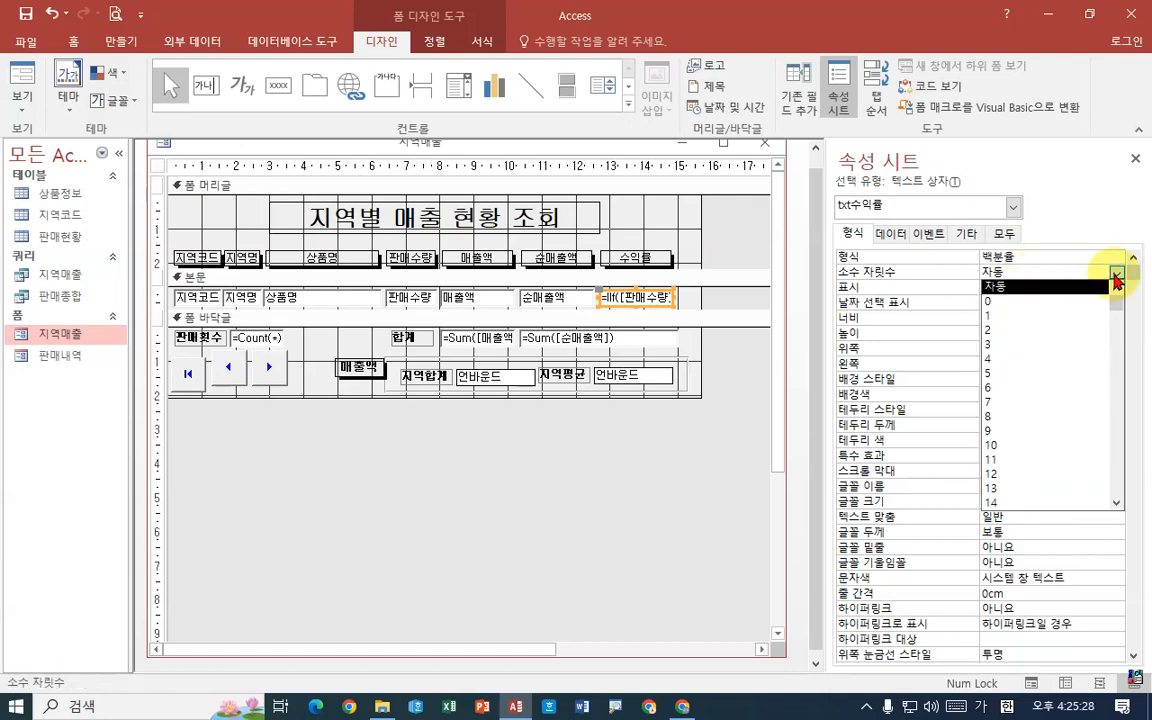
left_click(1030, 315)
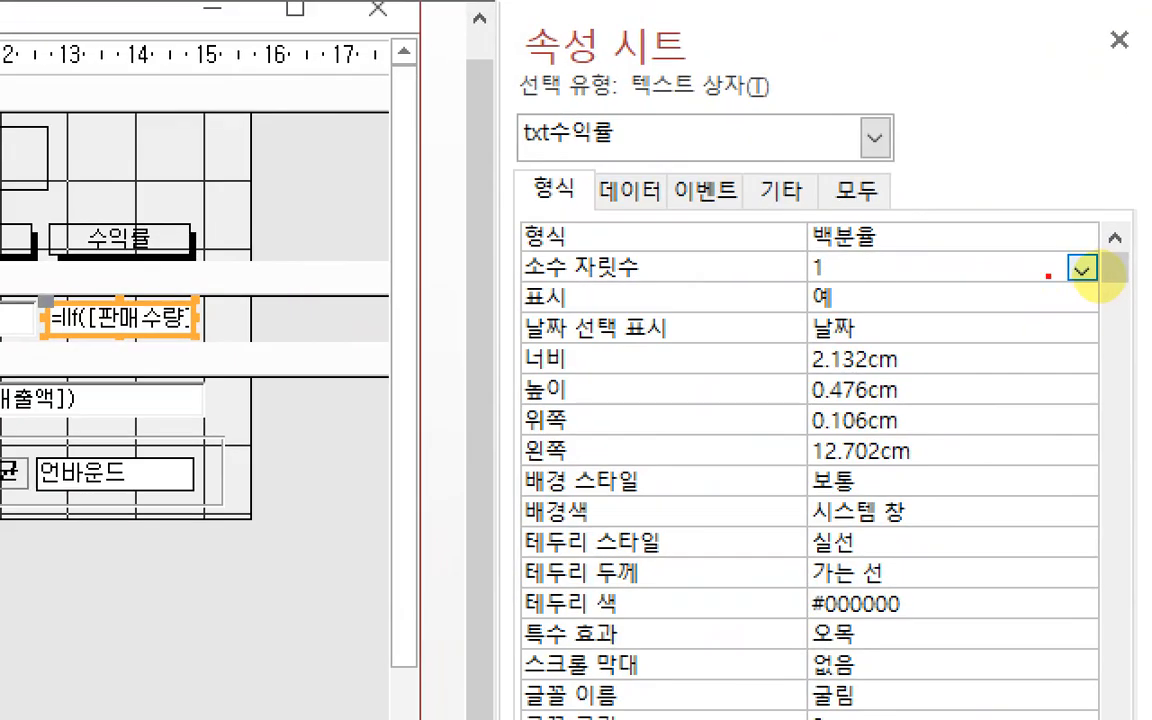
left_click_drag(928, 262, 1003, 262)
left_click_drag(925, 285, 1030, 285)
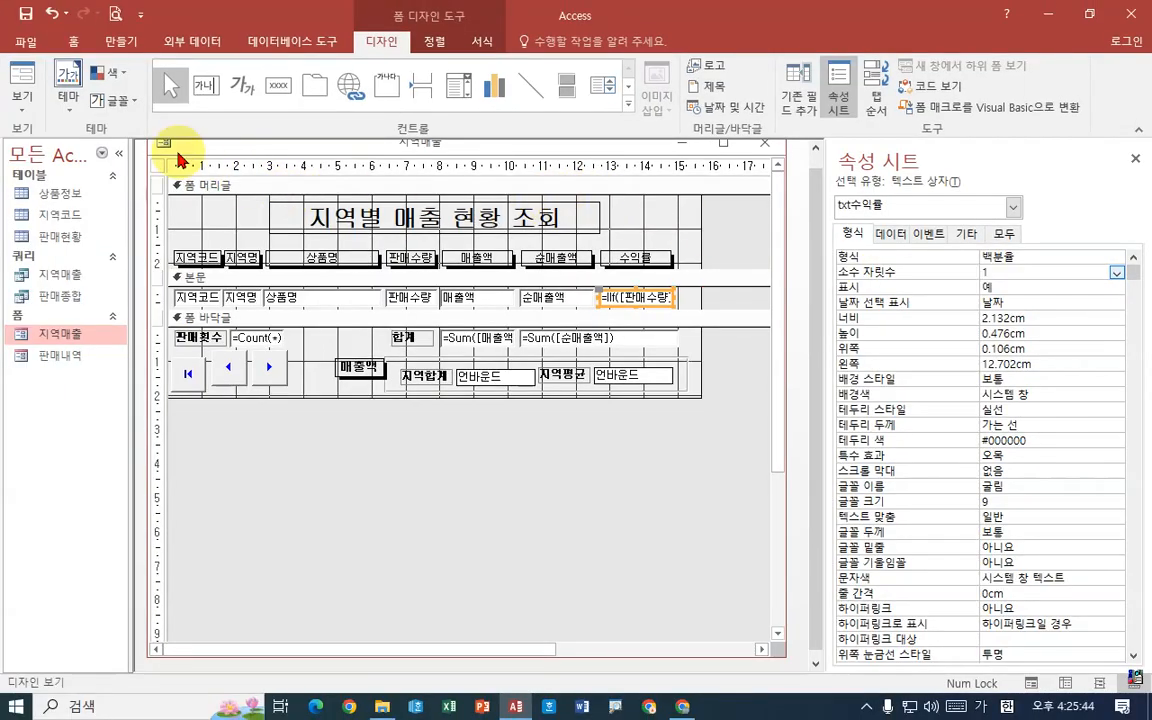
right_click(220, 143)
left_click(252, 153)
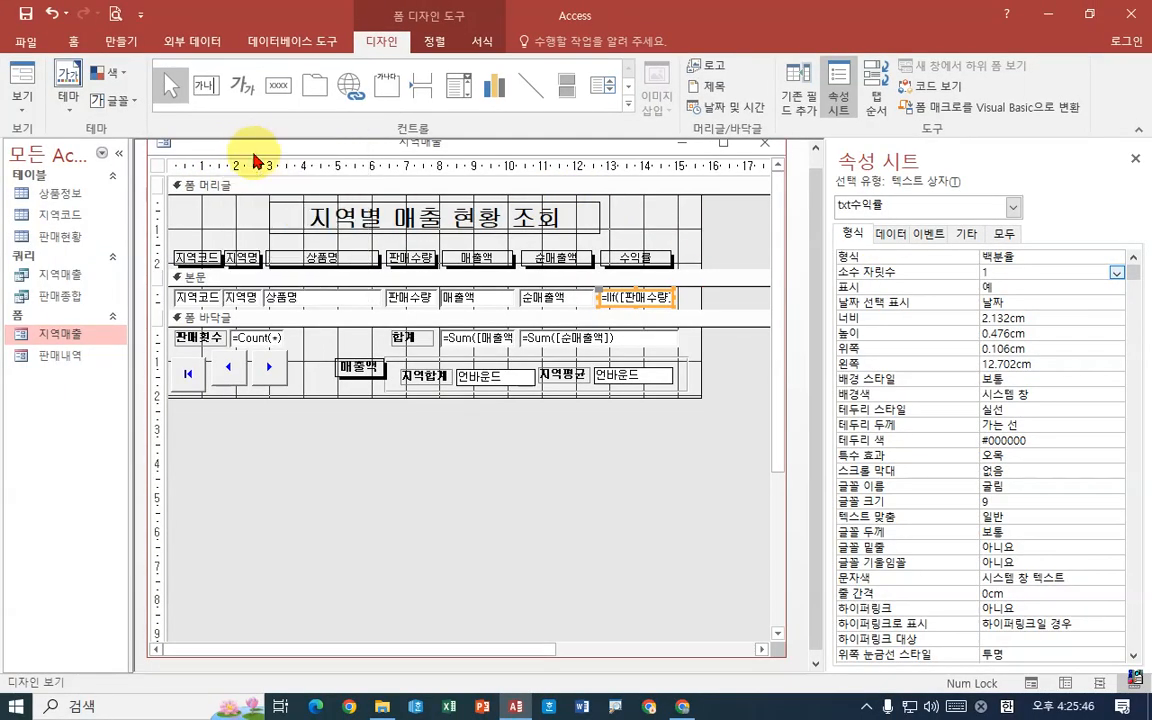
Compare the 수익률 values with the 판매수량 values in Form View, and return to Design View.
right_click(247, 148)
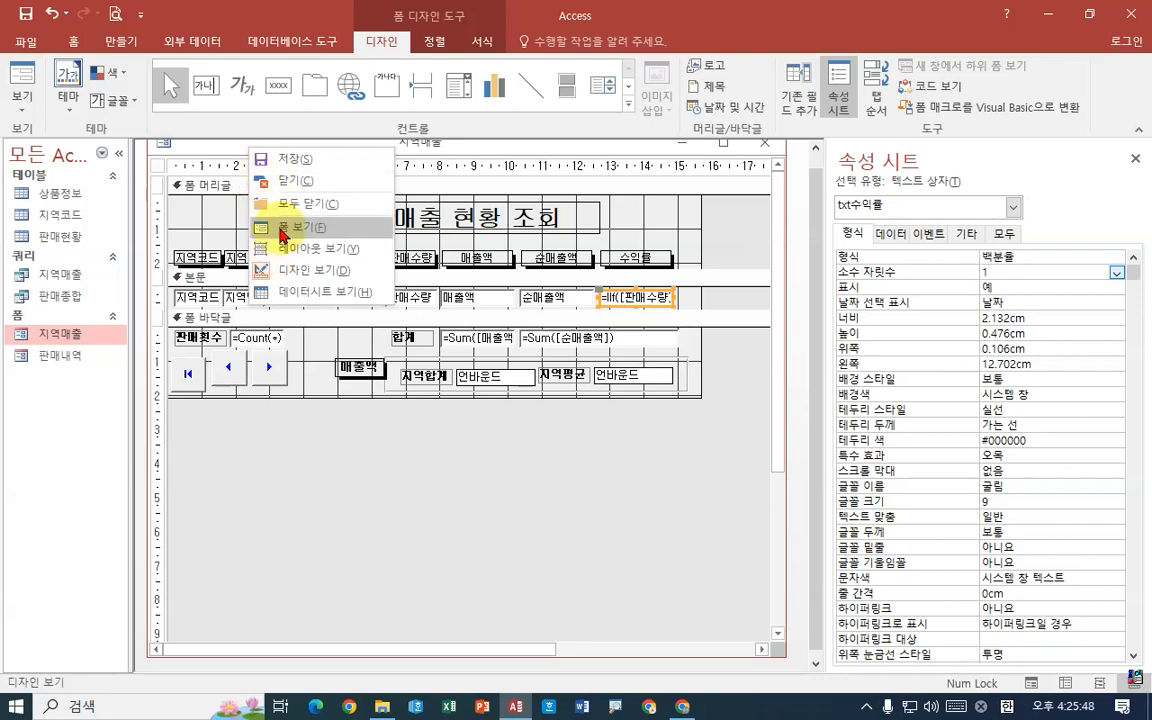
left_click(283, 230)
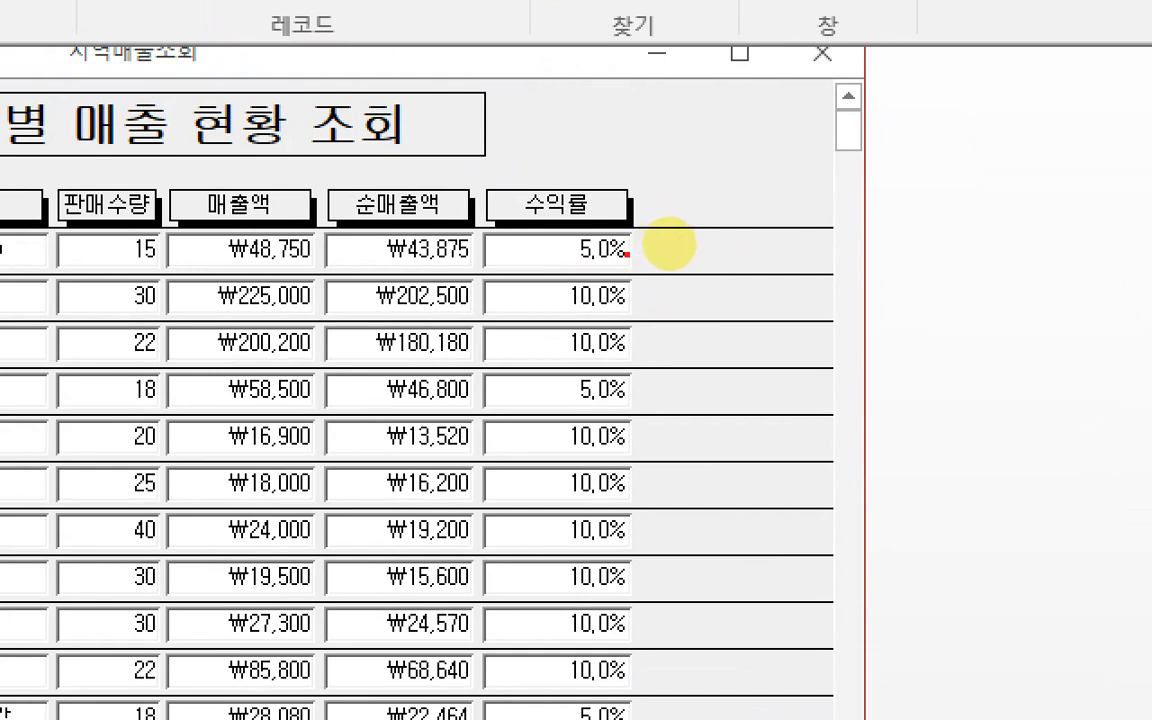
mouse_move(669, 244)
left_mouse_down()
mouse_move(578, 206)
mouse_move(740, 290)
mouse_move(663, 296)
mouse_move(612, 318)
mouse_move(674, 342)
mouse_move(689, 321)
left_mouse_up()
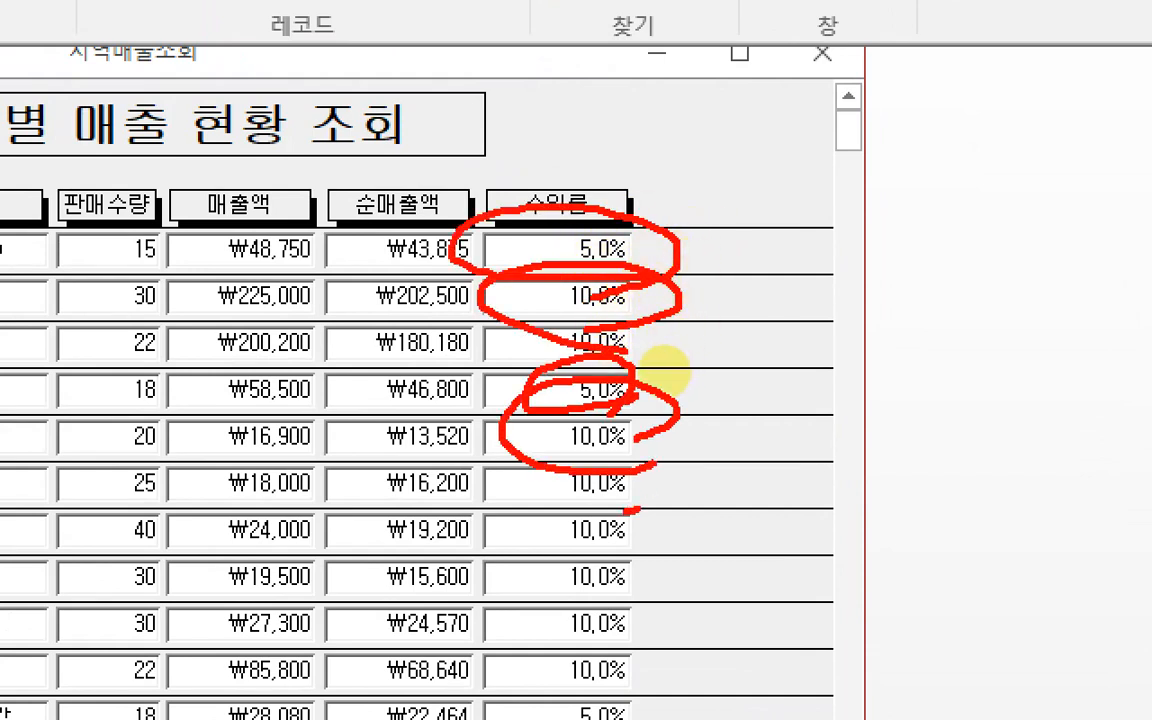
left_click_drag(663, 368, 663, 399)
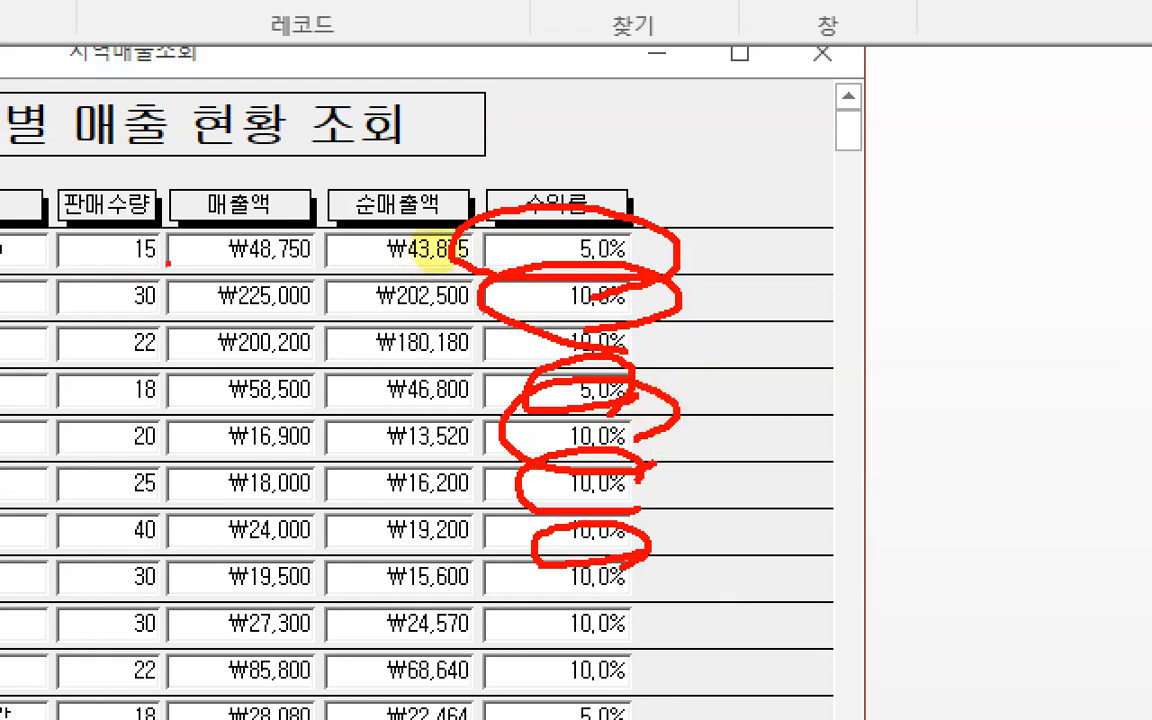
mouse_move(169, 263)
left_mouse_down()
mouse_move(114, 238)
mouse_move(180, 265)
mouse_move(118, 278)
mouse_move(125, 318)
mouse_move(178, 282)
left_mouse_up()
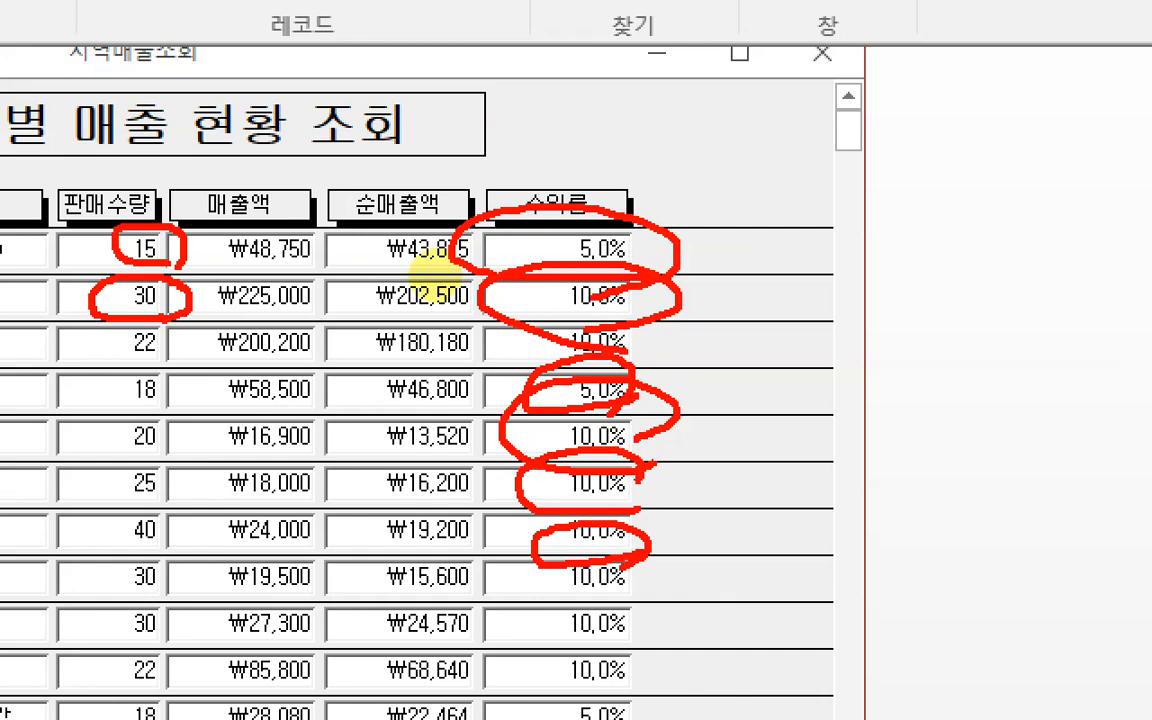
key("Escape")
left_click_drag(578, 144, 574, 167)
right_click(577, 163)
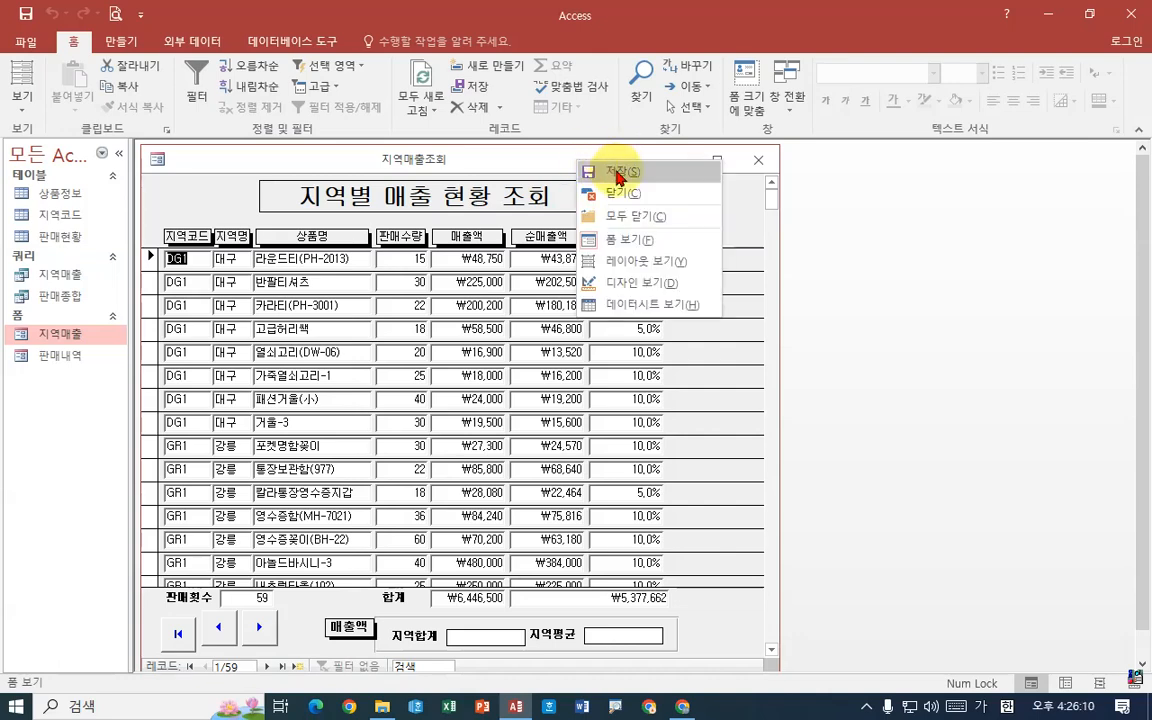
left_click(630, 285)
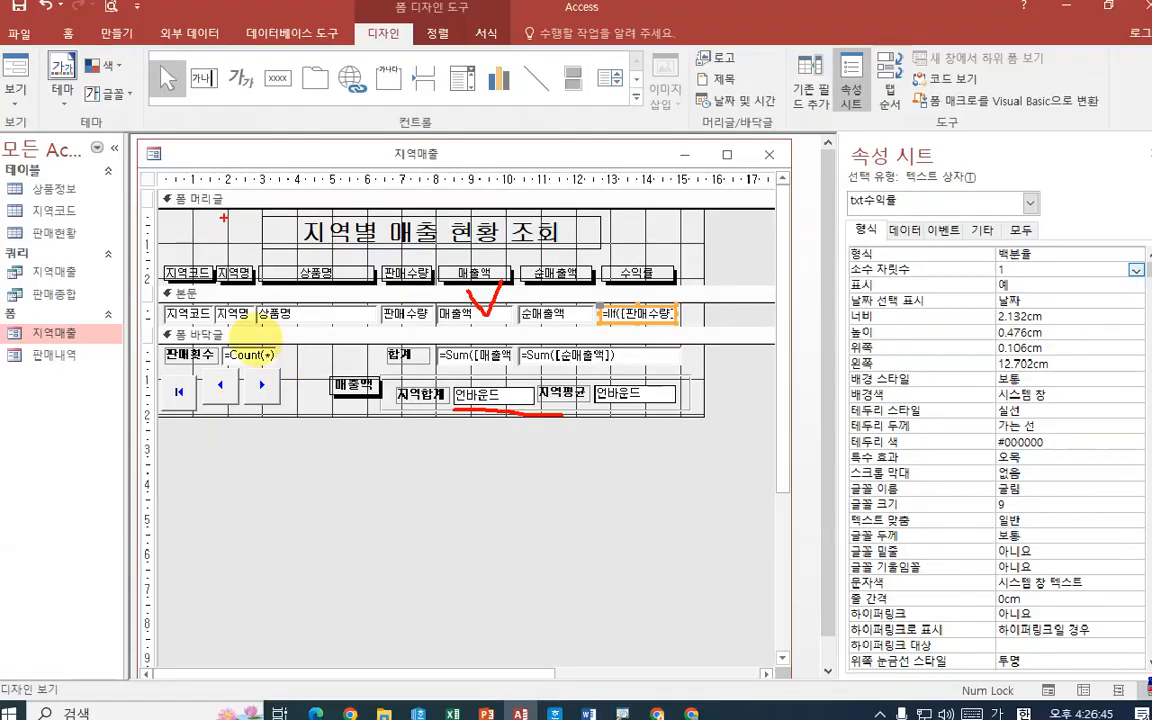
Save the 지역매출 form and show it in Form View.
right_click(220, 155)
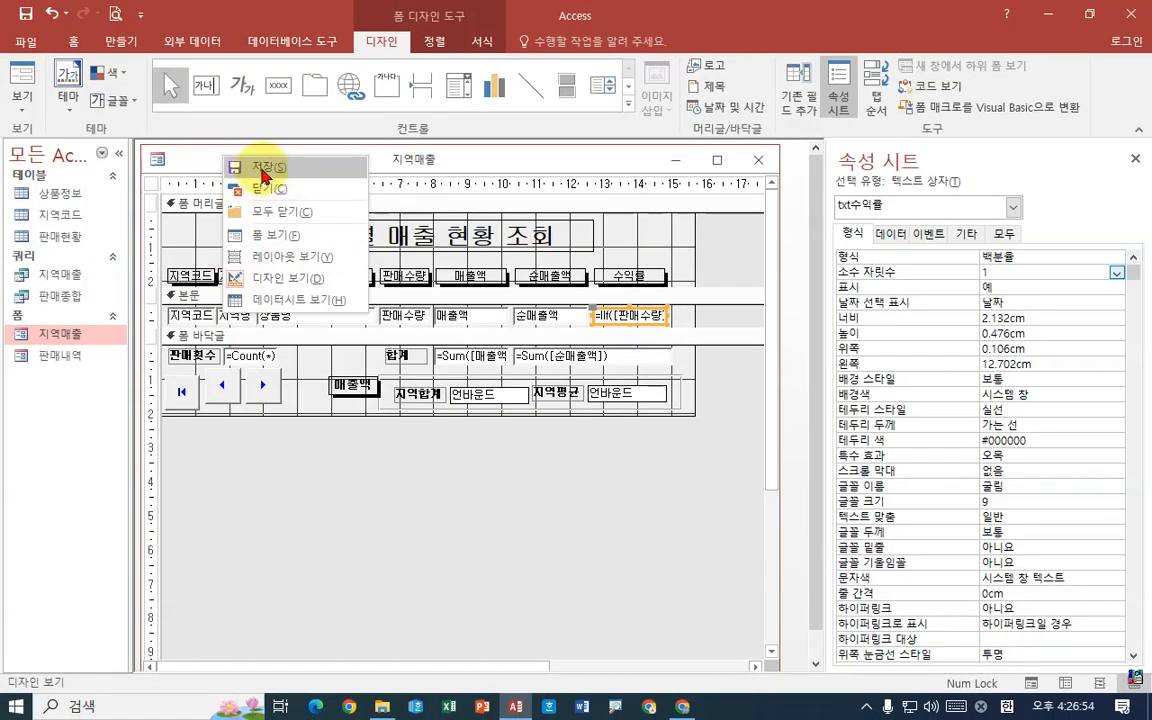
left_click(262, 172)
right_click(268, 158)
left_click(292, 238)
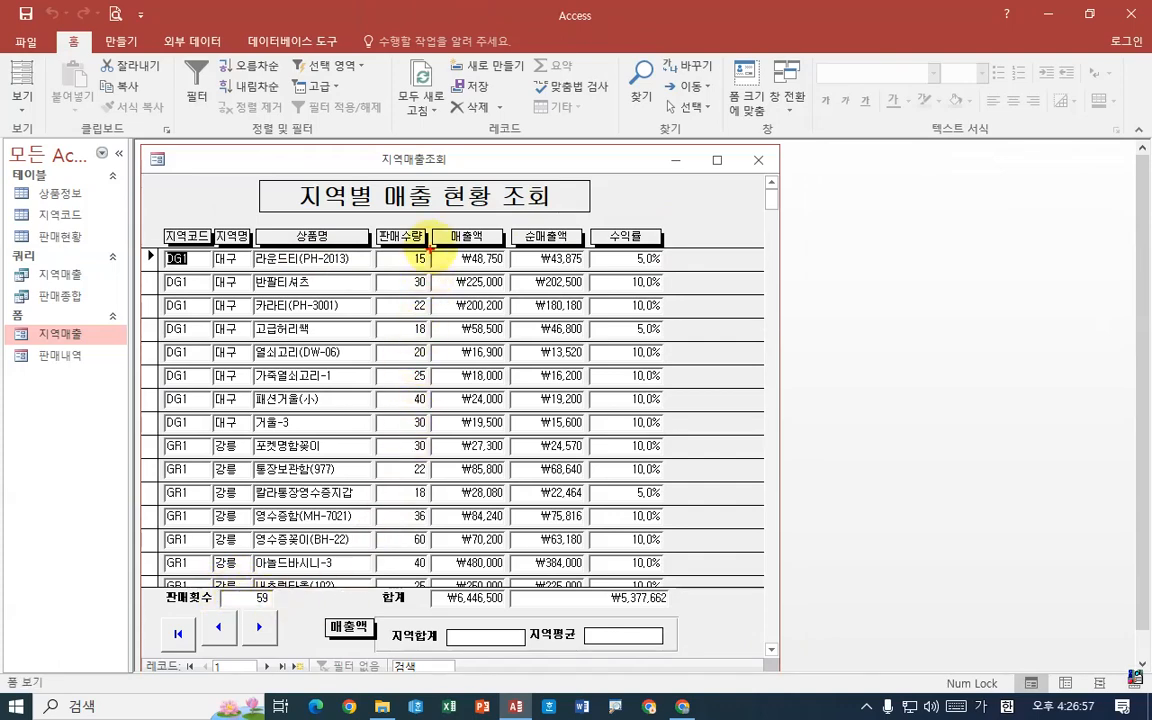
mouse_move(433, 236)
left_mouse_down()
mouse_move(476, 257)
mouse_move(506, 366)
mouse_move(487, 623)
mouse_move(509, 600)
left_mouse_up()
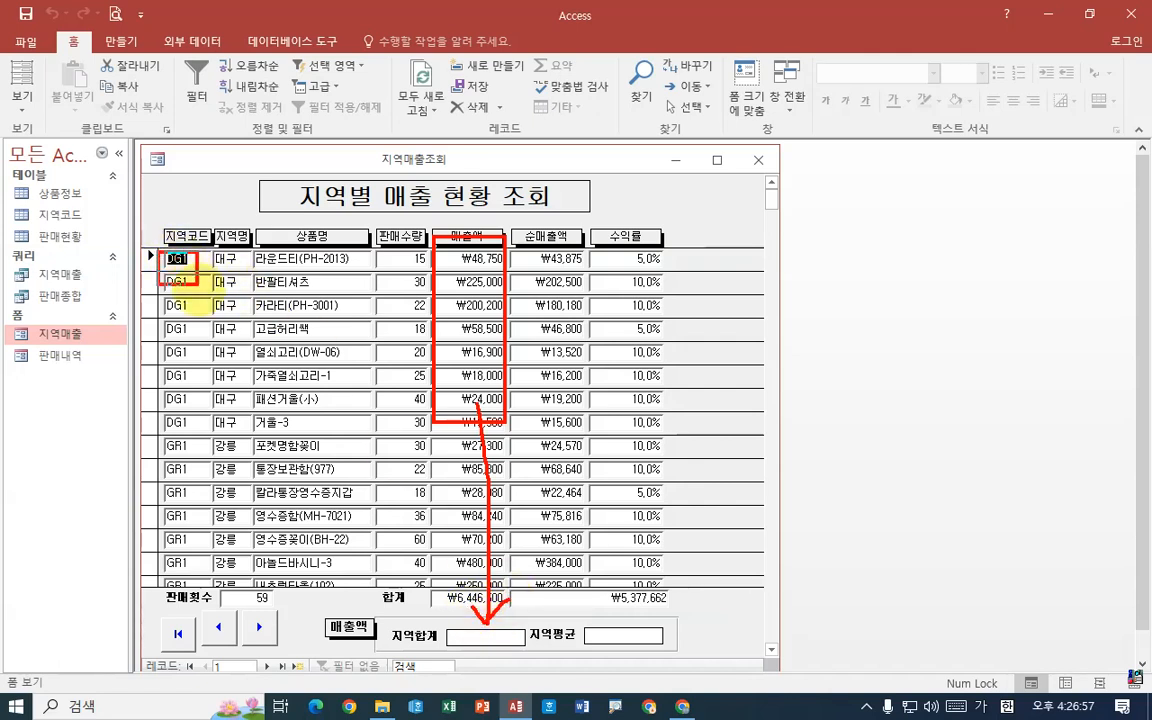
mouse_move(160, 250)
left_mouse_down()
mouse_move(212, 520)
mouse_move(212, 436)
left_mouse_up()
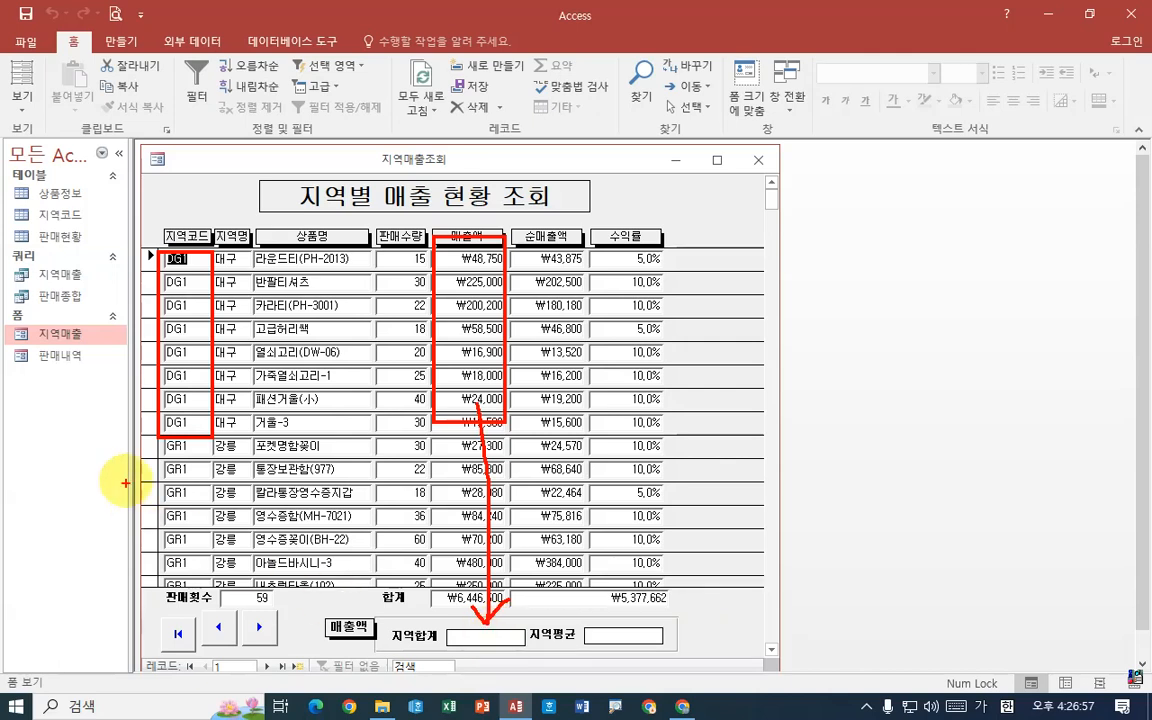
left_click_drag(153, 437, 213, 585)
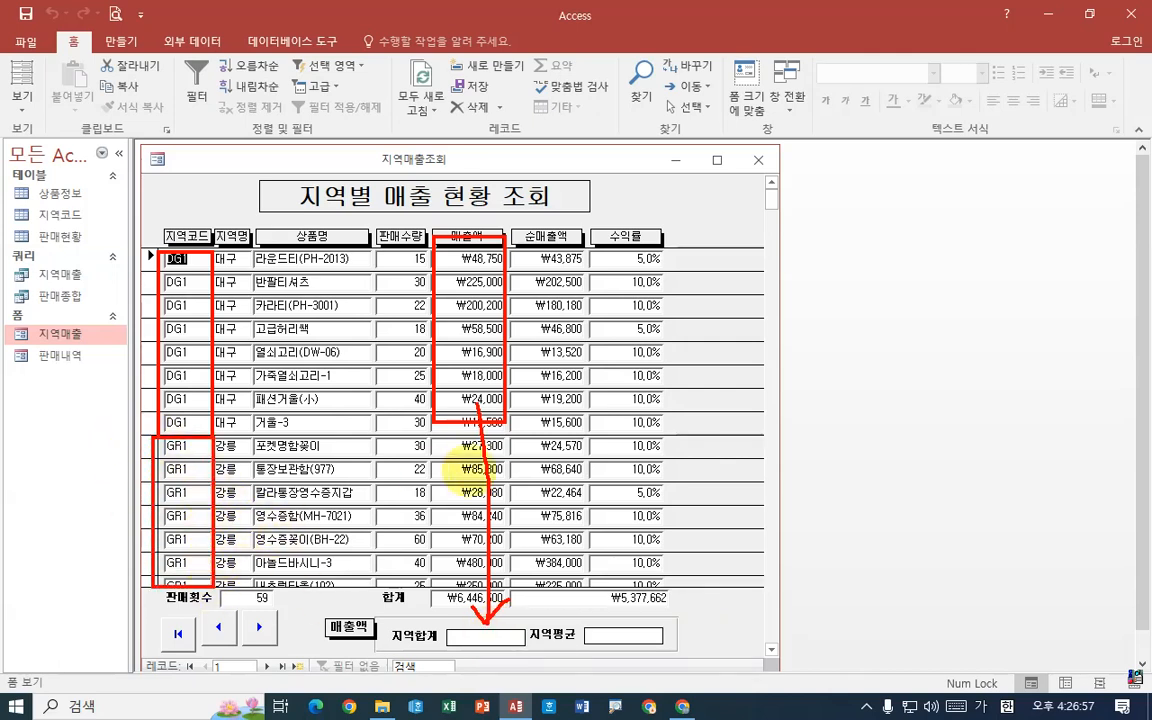
mouse_move(438, 440)
left_mouse_down()
mouse_move(513, 595)
mouse_move(535, 592)
mouse_move(538, 633)
mouse_move(546, 618)
left_mouse_up()
mouse_move(499, 283)
left_mouse_down()
mouse_move(514, 354)
mouse_move(447, 265)
mouse_move(521, 347)
mouse_move(491, 600)
left_mouse_up()
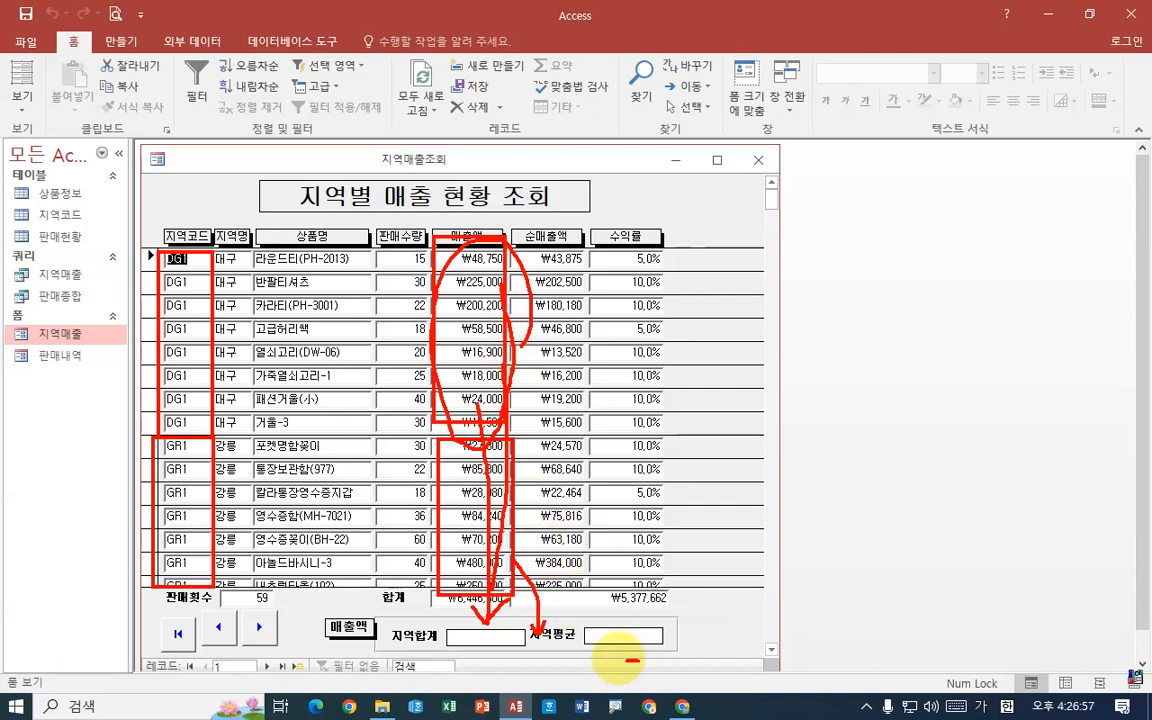
left_click_drag(617, 656, 640, 628)
mouse_move(470, 330)
left_mouse_down()
mouse_move(455, 215)
mouse_move(490, 375)
mouse_move(612, 563)
mouse_move(656, 541)
left_mouse_up()
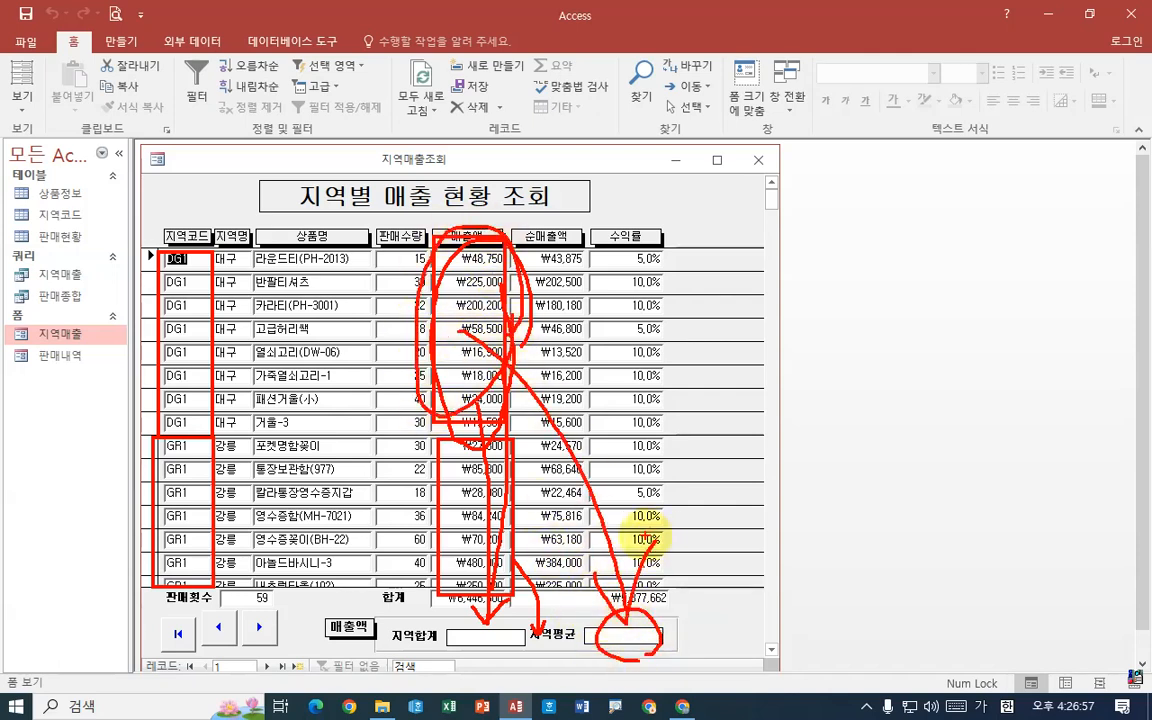
mouse_move(463, 193)
left_mouse_down()
mouse_move(497, 215)
mouse_move(515, 185)
mouse_move(558, 240)
left_mouse_up()
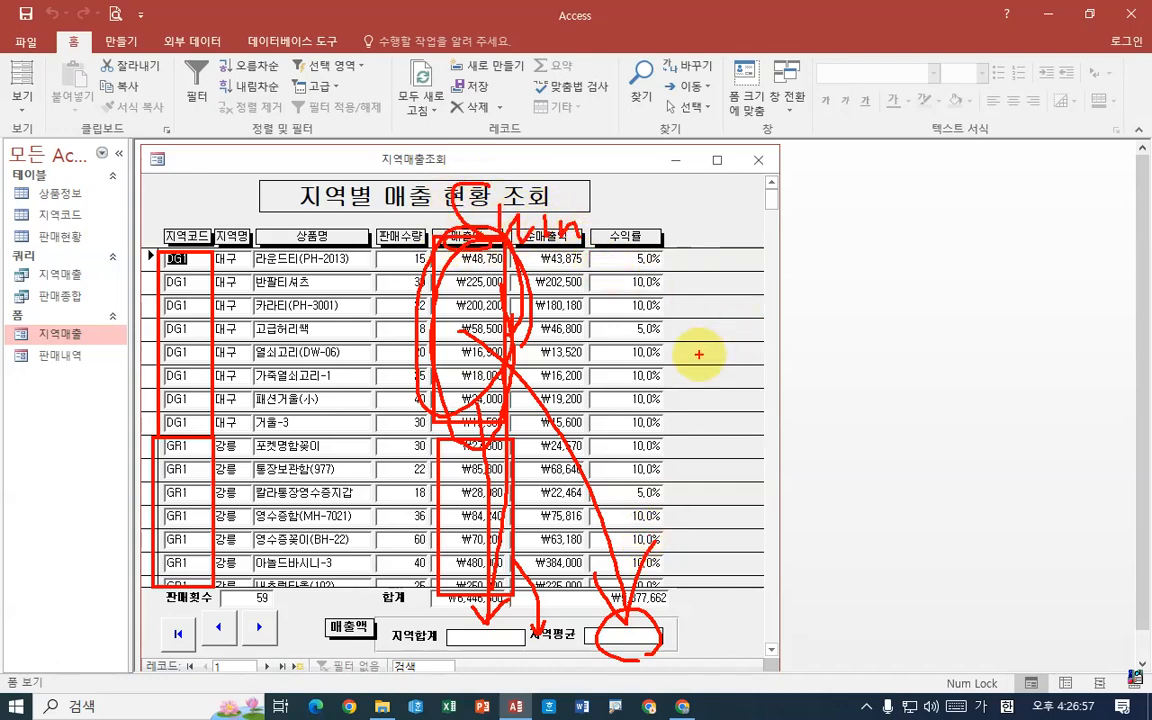
mouse_move(699, 354)
left_mouse_down()
mouse_move(764, 314)
mouse_move(784, 278)
mouse_move(838, 324)
mouse_move(850, 380)
left_mouse_up()
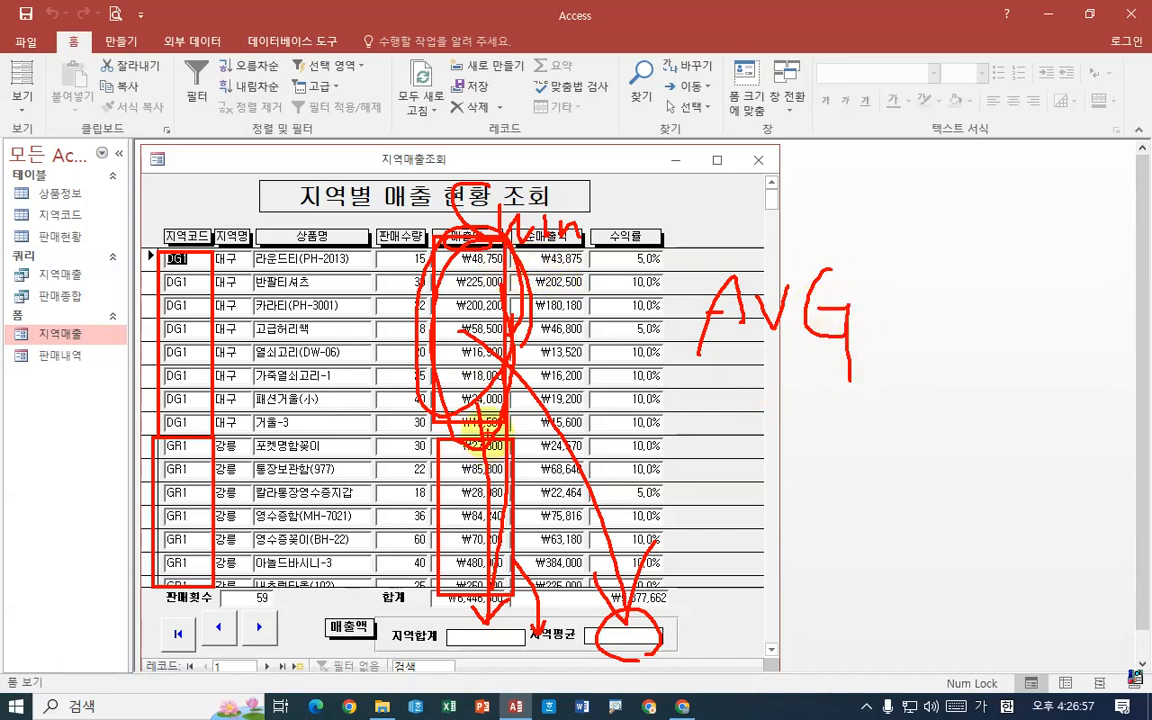
left_click_drag(433, 590, 438, 616)
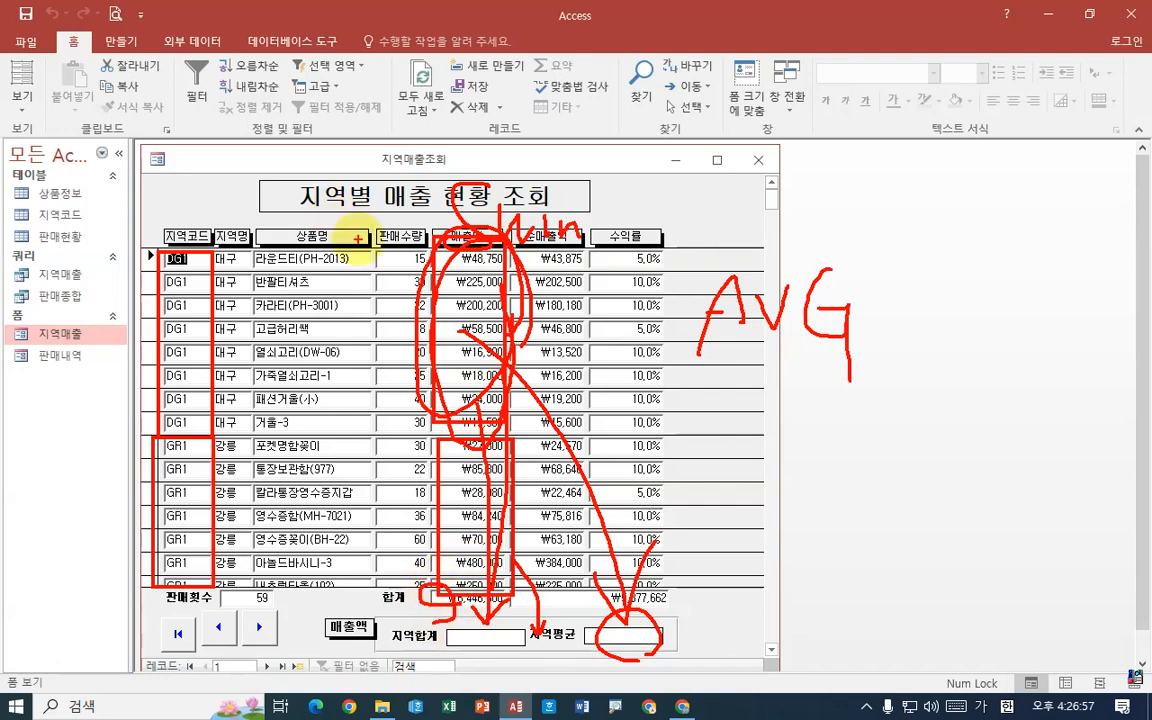
left_click_drag(379, 177, 384, 235)
mouse_move(377, 182)
left_mouse_down()
mouse_move(423, 208)
mouse_move(385, 232)
left_mouse_up()
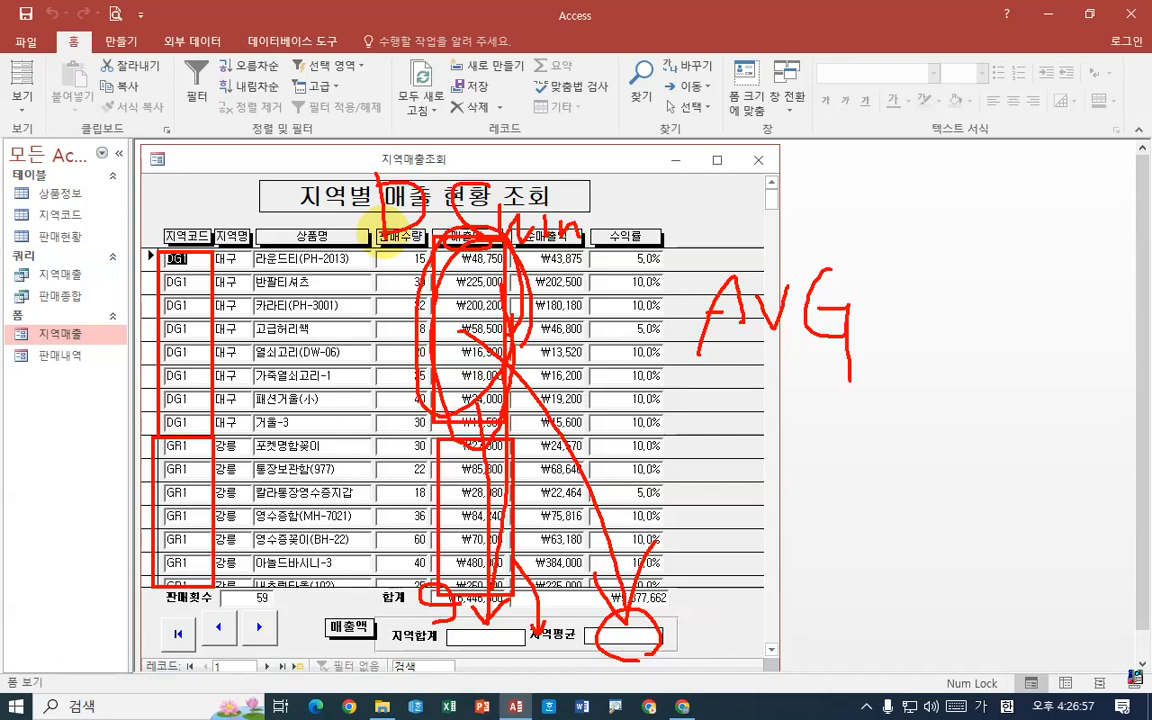
mouse_move(205, 245)
left_mouse_down()
mouse_move(207, 319)
mouse_move(167, 372)
mouse_move(208, 217)
mouse_move(201, 398)
mouse_move(236, 253)
mouse_move(412, 273)
mouse_move(390, 277)
left_mouse_up()
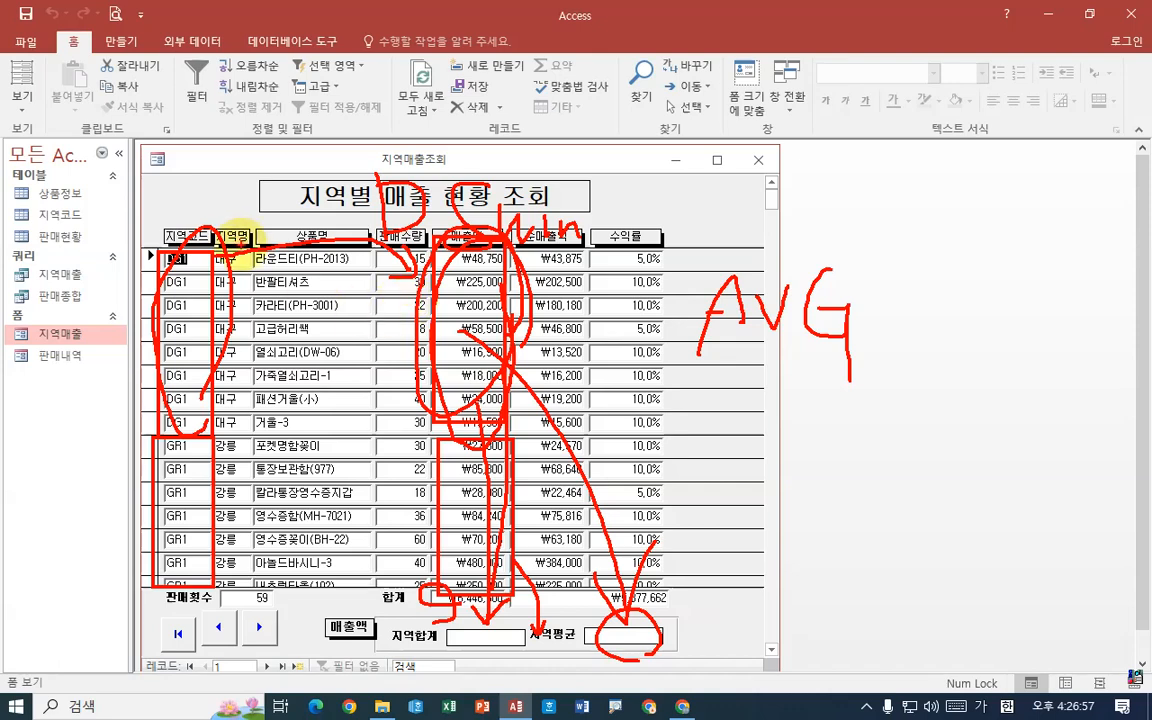
left_click_drag(172, 244, 188, 283)
mouse_move(180, 283)
left_mouse_down()
mouse_move(193, 325)
mouse_move(180, 330)
mouse_move(286, 367)
left_mouse_up()
mouse_move(284, 336)
left_mouse_down()
mouse_move(254, 364)
mouse_move(313, 345)
left_mouse_up()
left_click_drag(302, 333, 309, 373)
left_click_drag(233, 369, 403, 378)
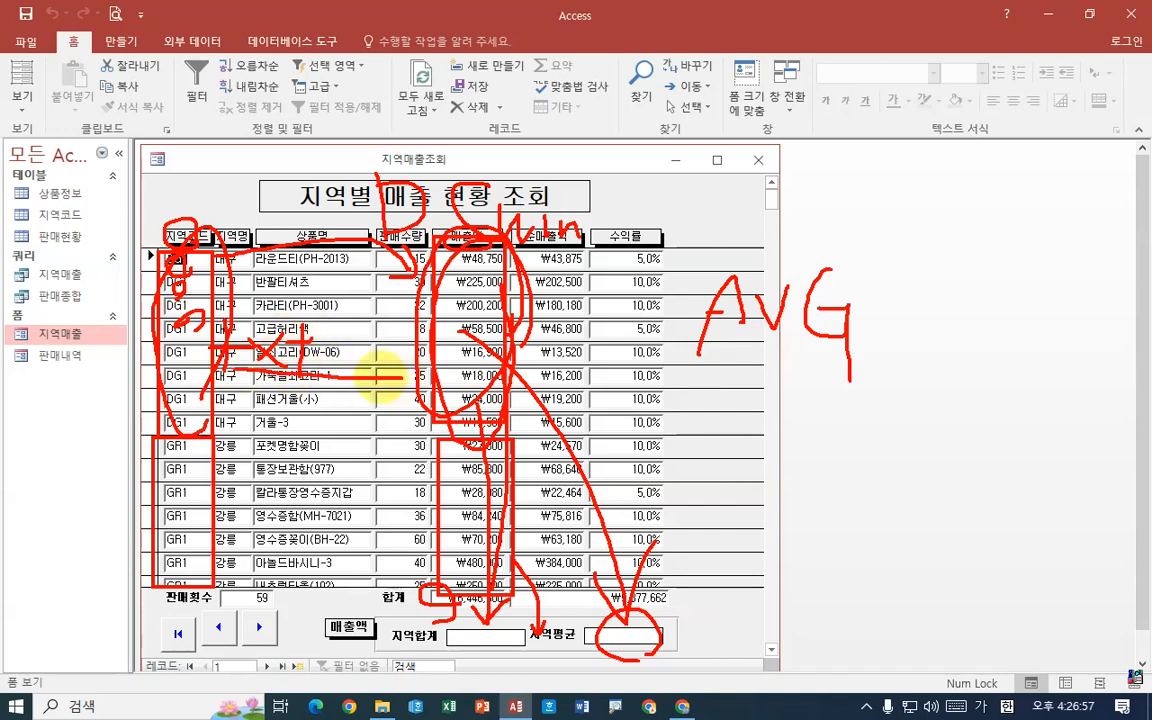
mouse_move(199, 335)
left_mouse_down()
mouse_move(147, 380)
mouse_move(178, 388)
left_mouse_up()
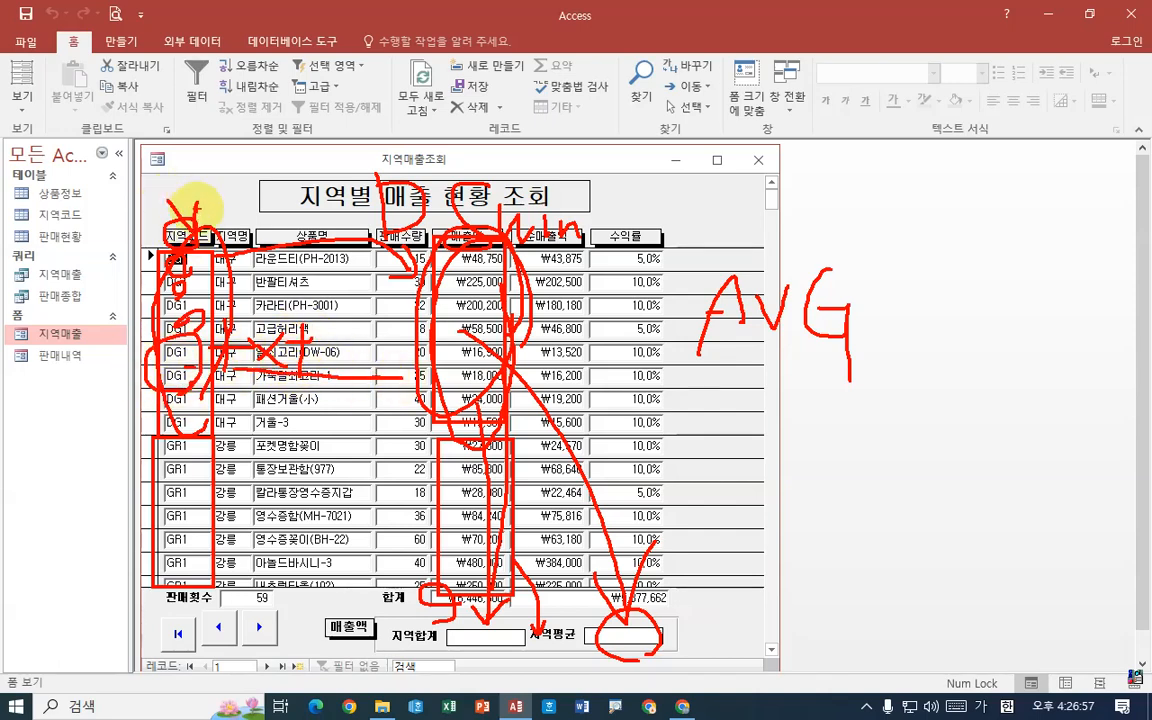
left_click_drag(222, 177, 240, 176)
left_click_drag(205, 187, 246, 184)
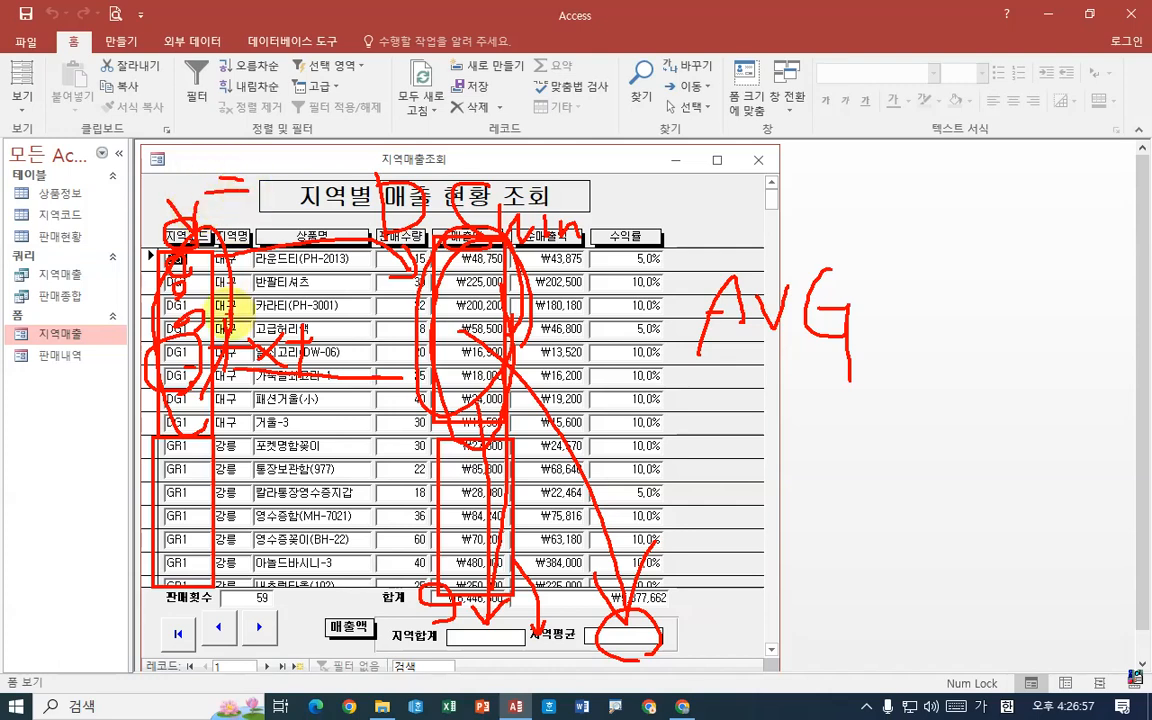
mouse_move(400, 265)
left_mouse_down()
mouse_move(420, 400)
mouse_move(390, 190)
mouse_move(410, 420)
left_mouse_up()
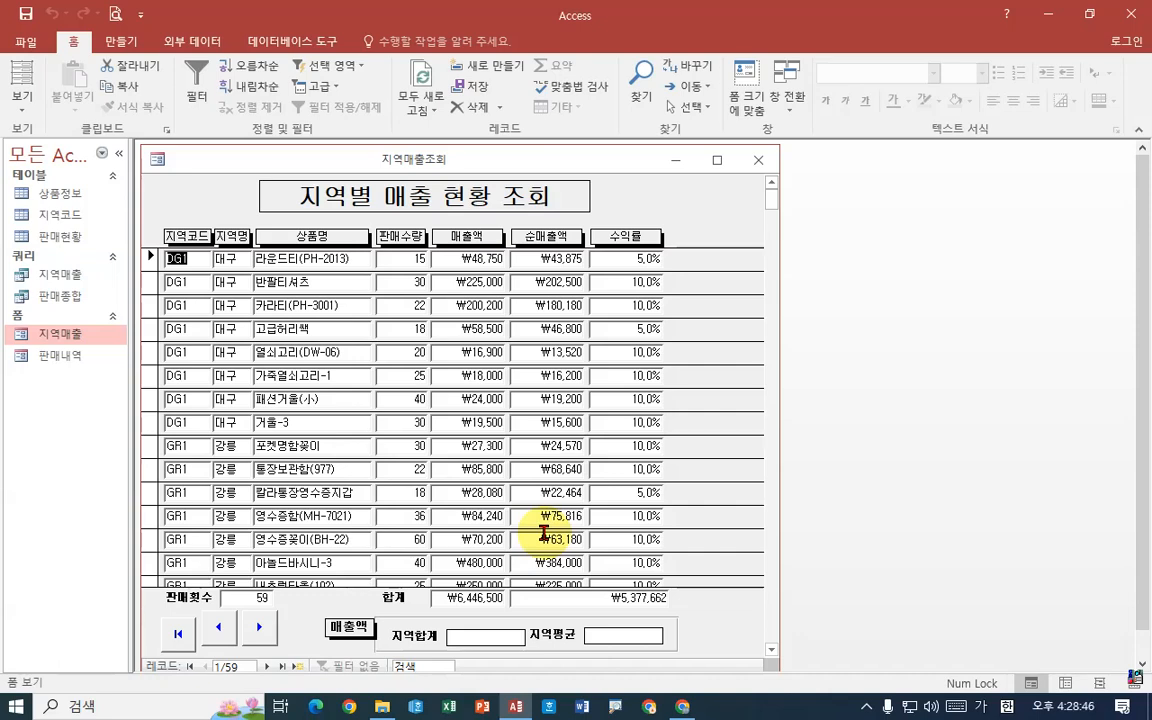
In Design View, start the control source of the footer text box txt지역합계 as dsum("","","") with the Expression Builder.
right_click(268, 162)
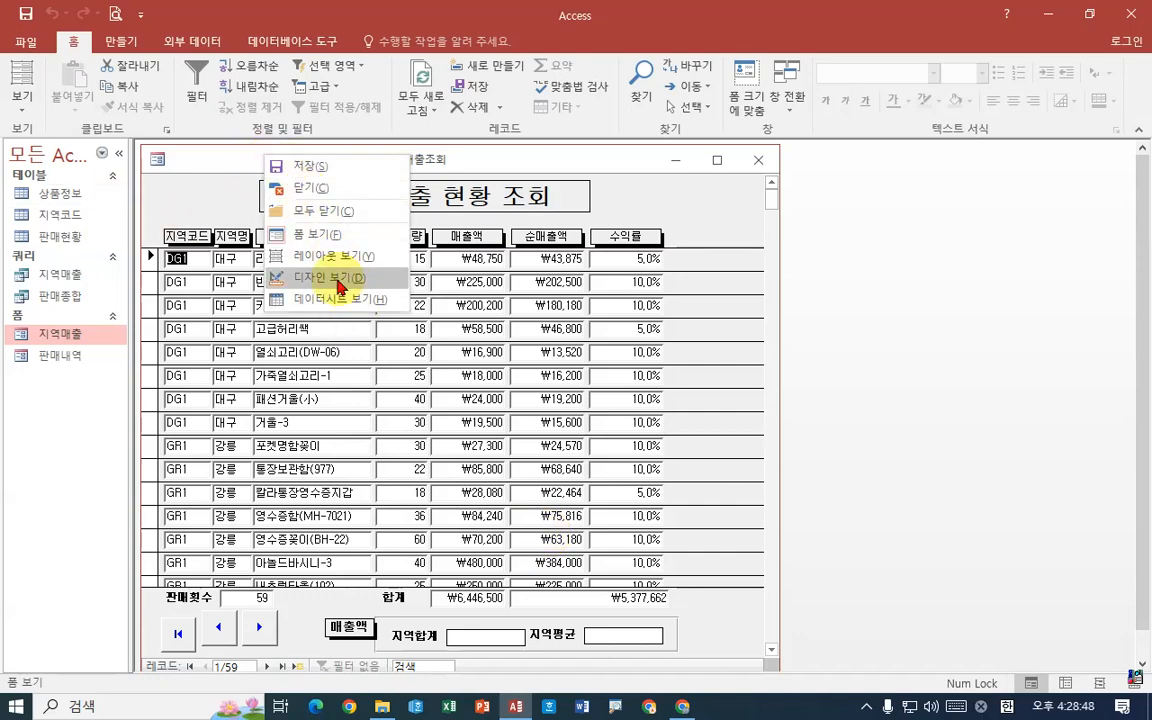
left_click(360, 283)
left_click(475, 396)
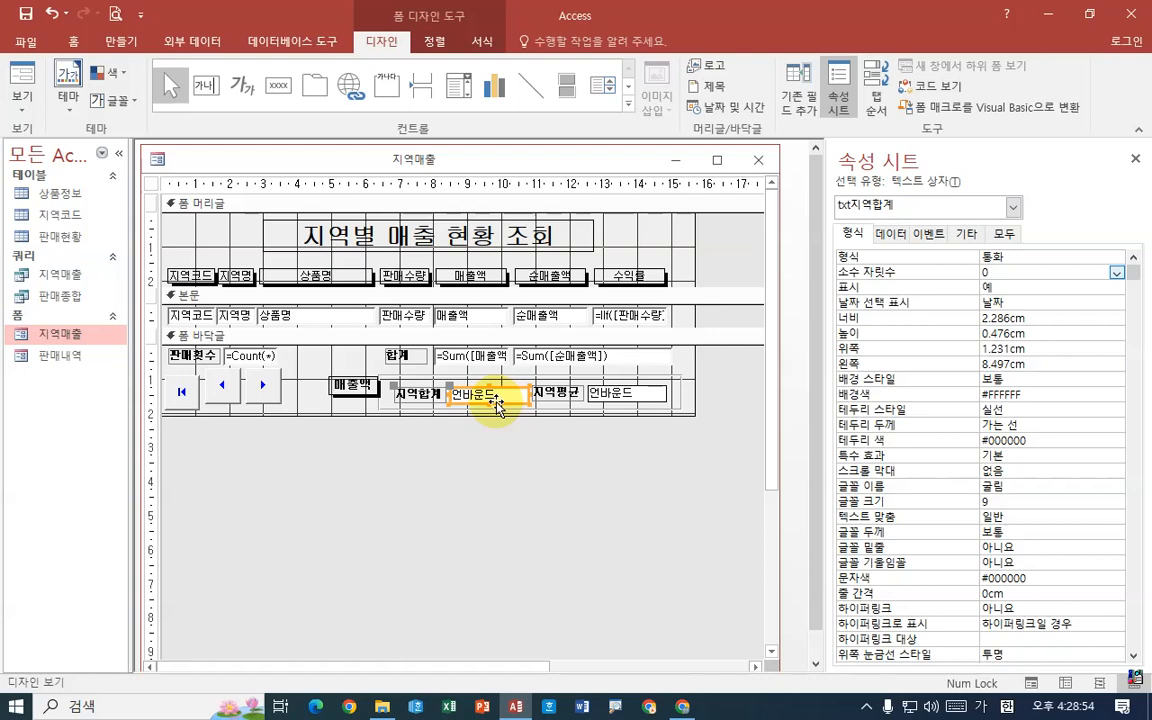
left_click(890, 233)
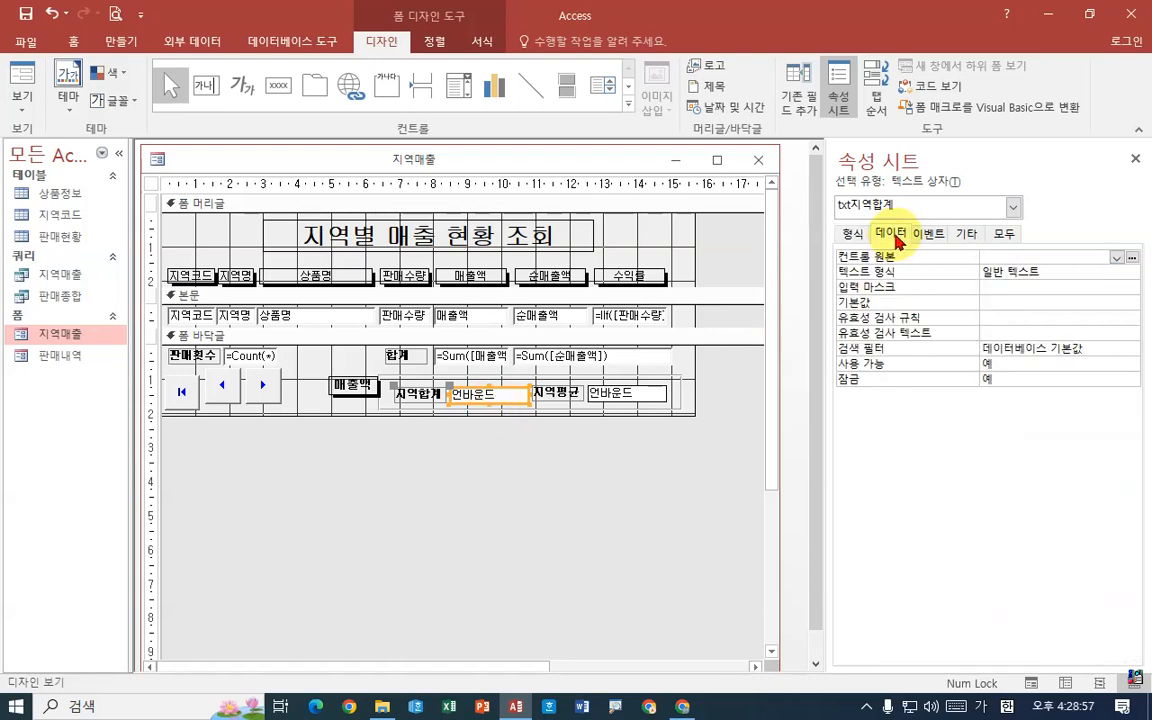
left_click(1133, 262)
left_click_drag(585, 65, 800, 218)
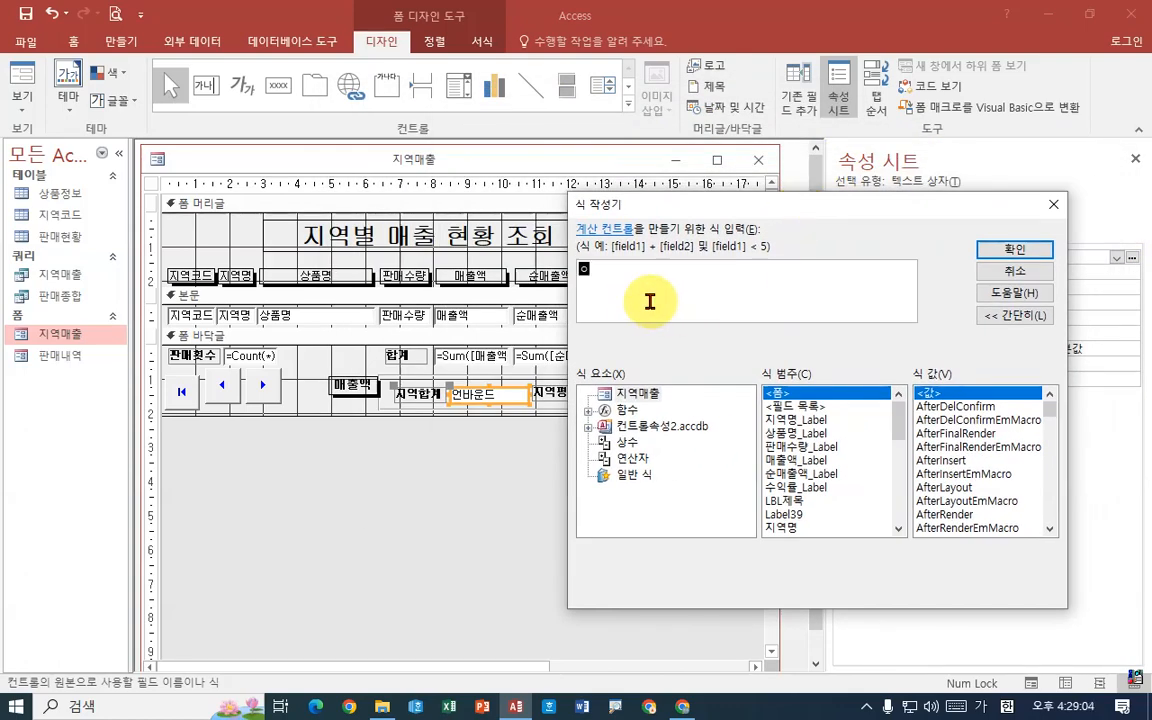
type("dsum")
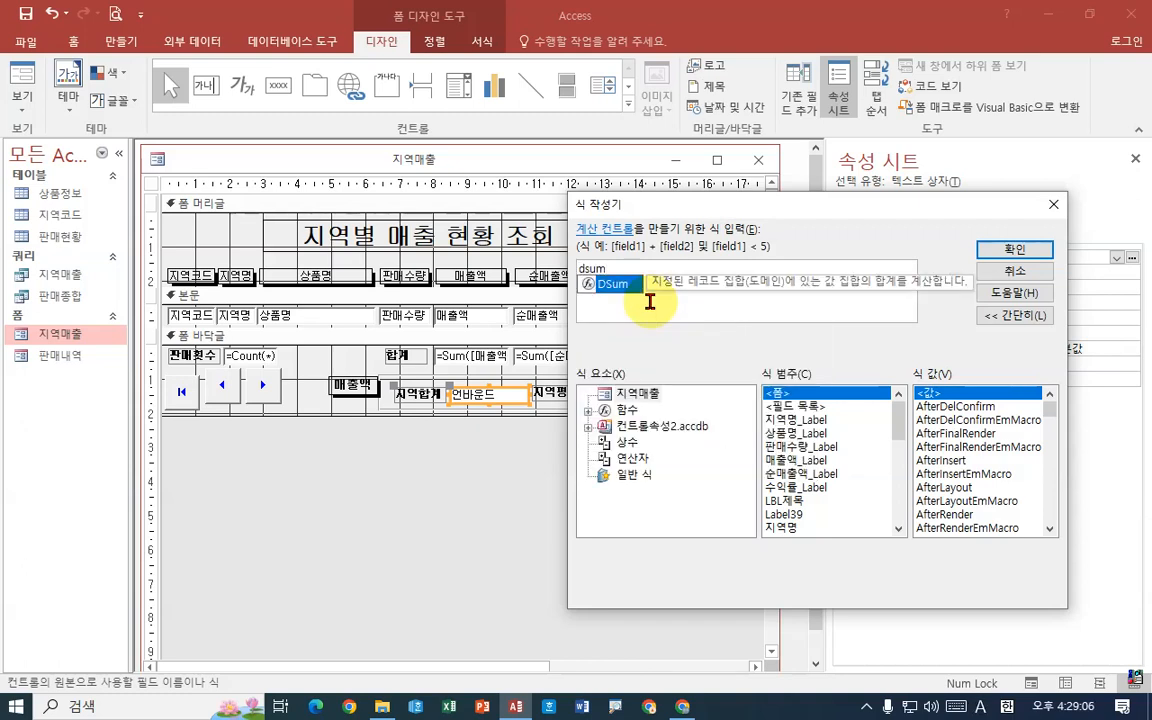
type("(")
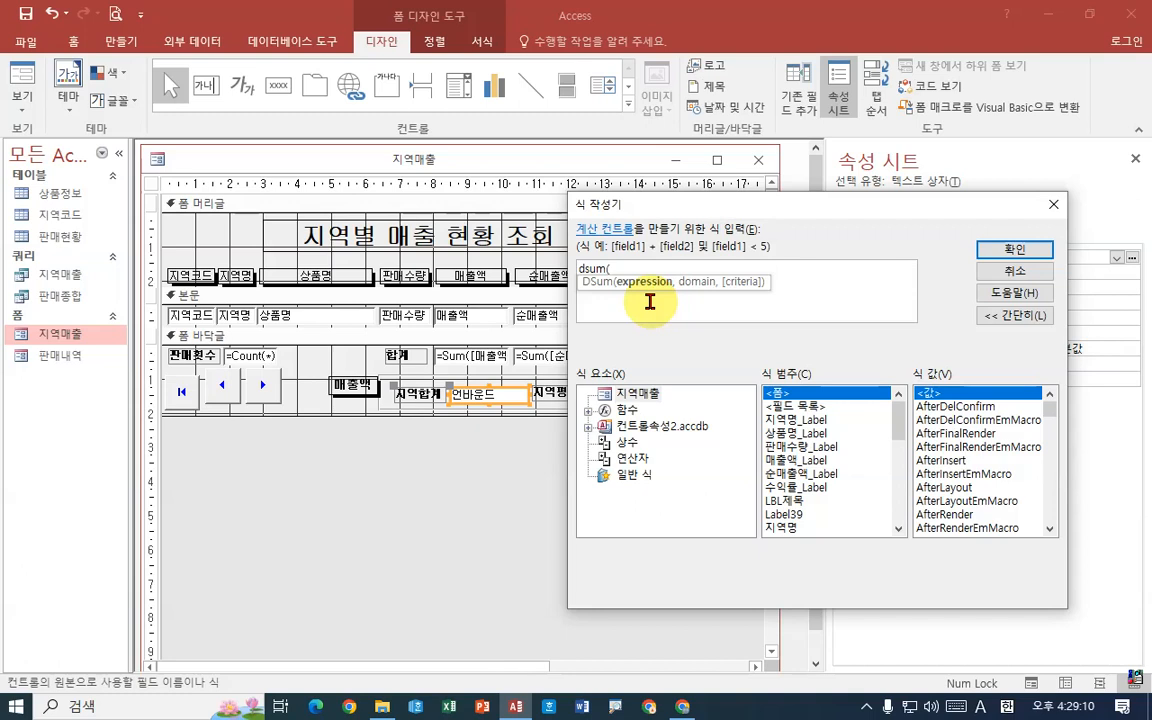
type("\"\"")
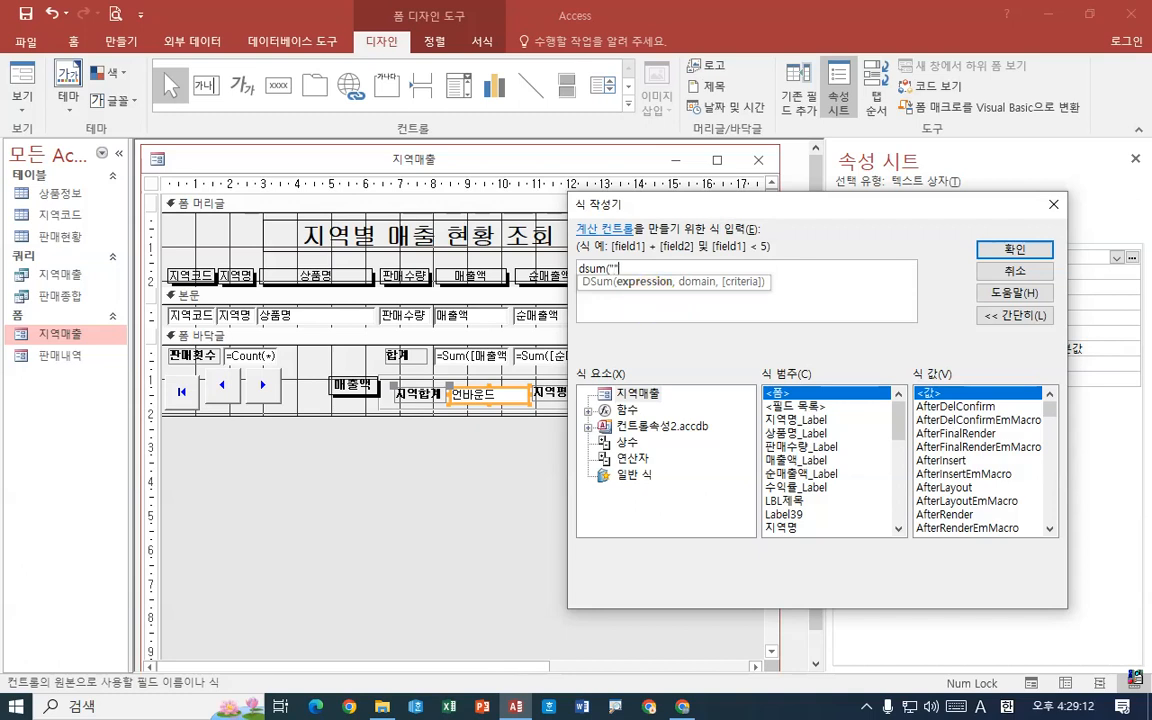
type(",")
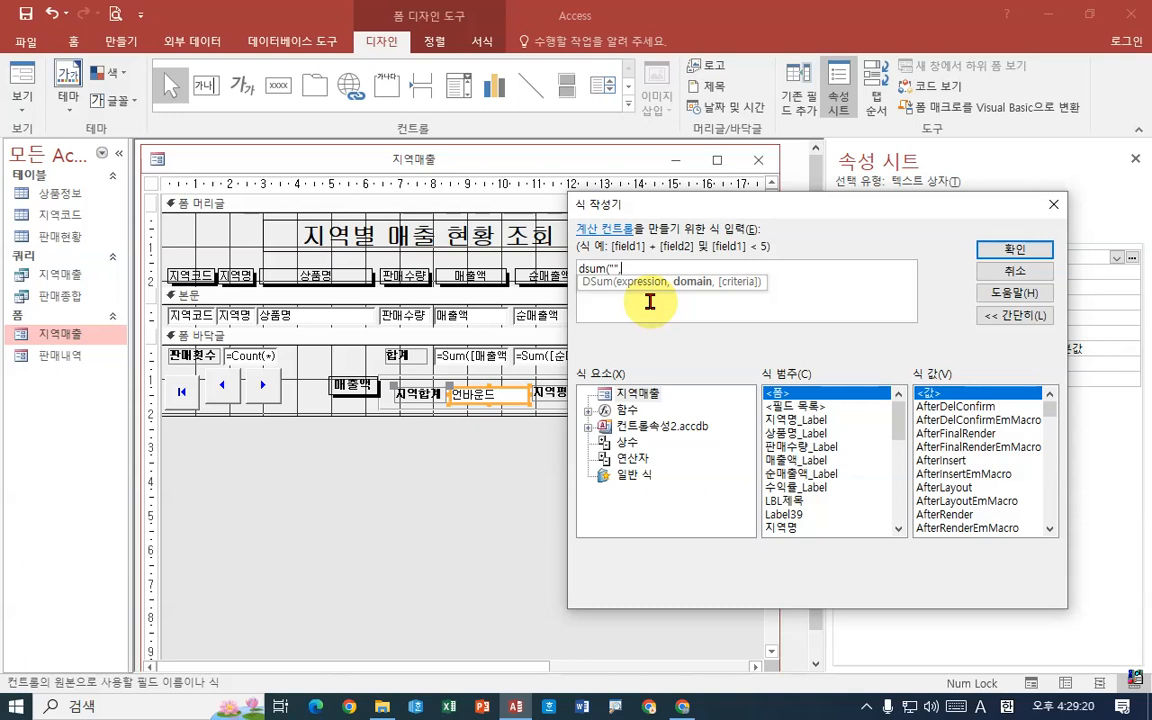
type("\"\"")
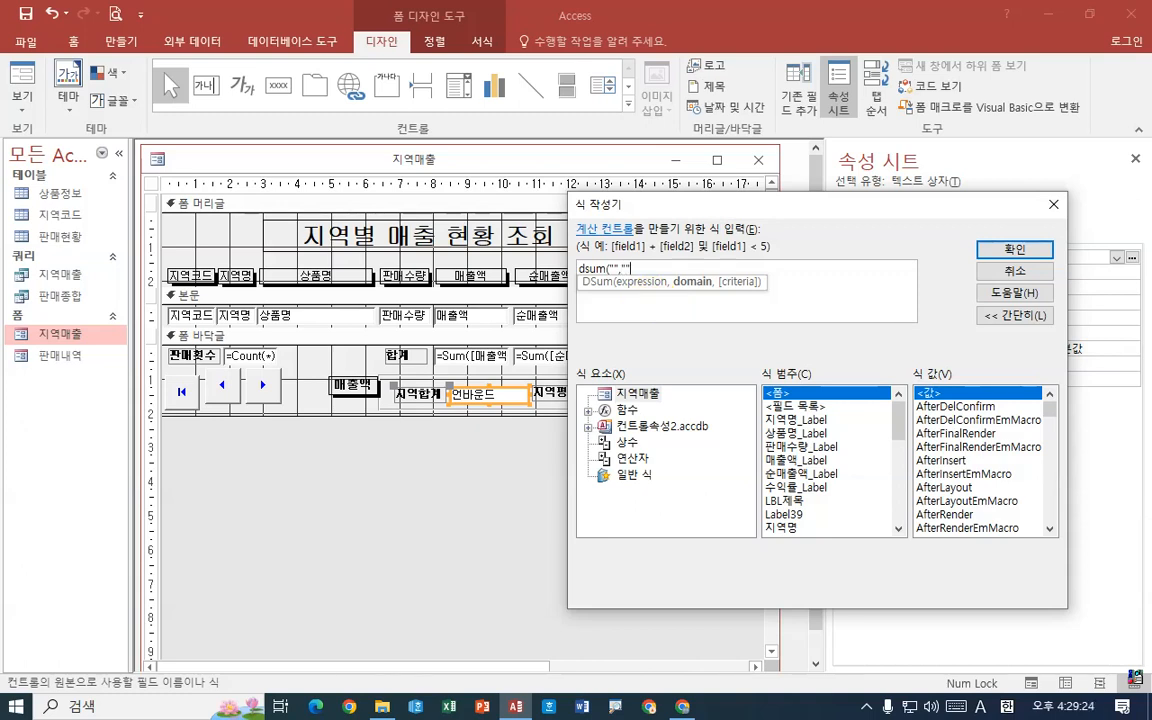
type(",\"")
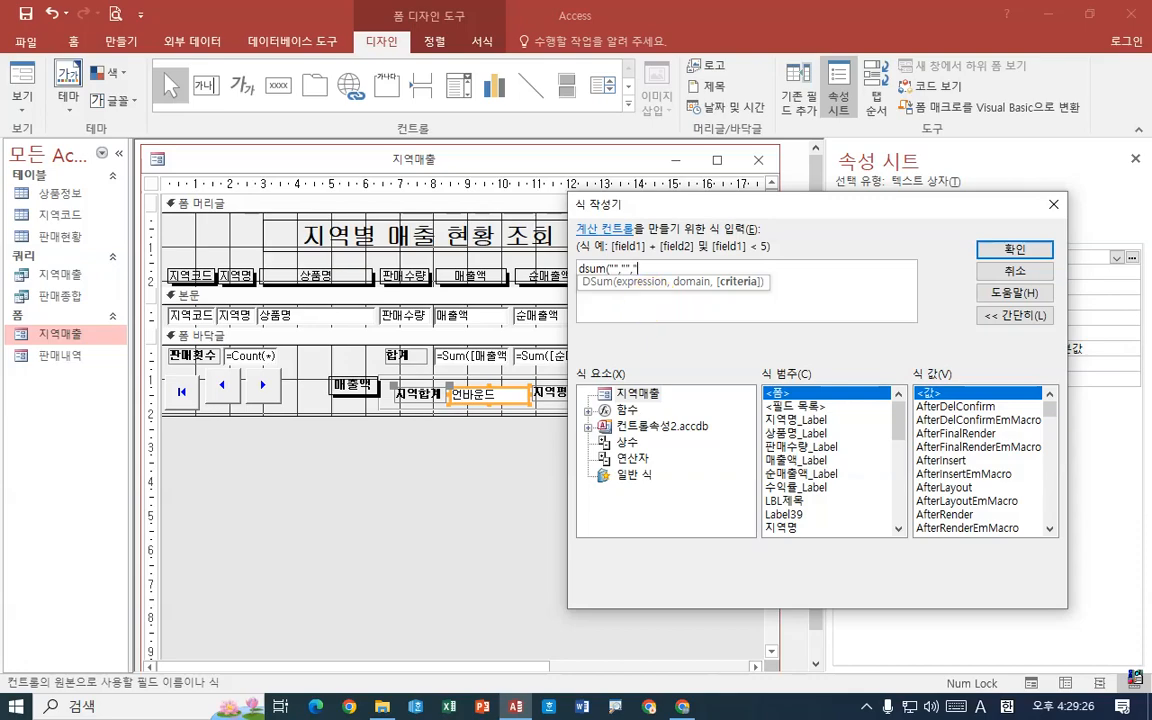
type("\")")
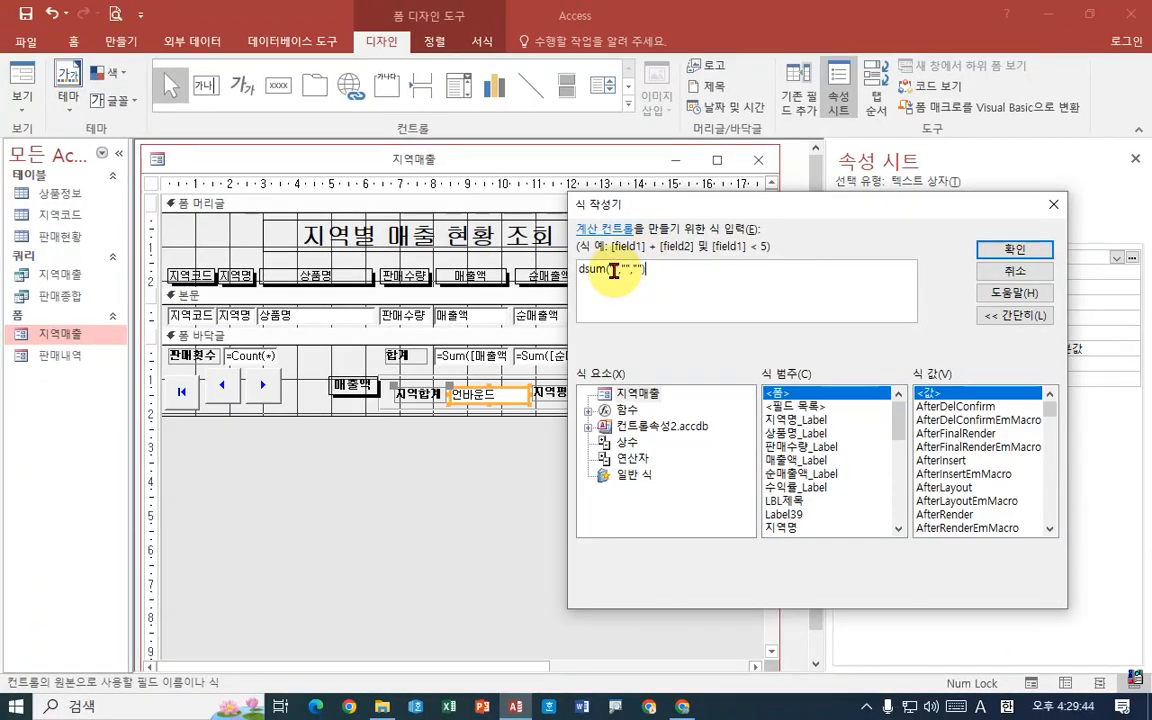
Fill in 매출액 as the expression argument and 판매현황 as the domain argument of the dsum function.
left_click(577, 237)
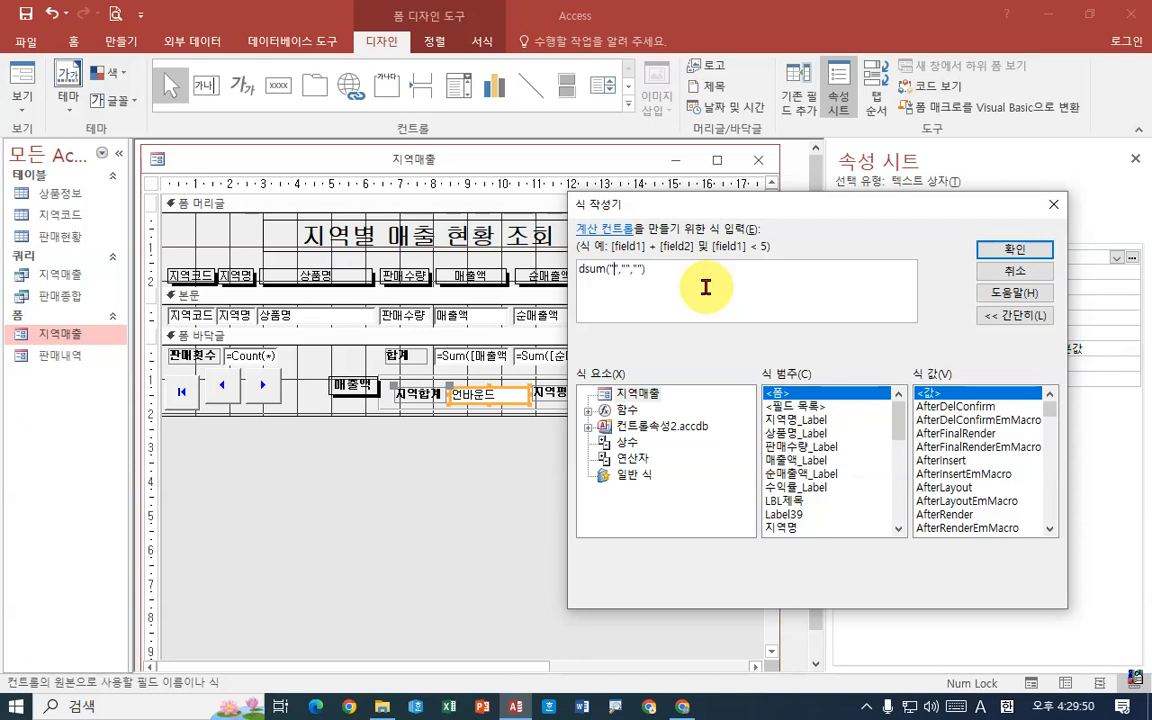
type("ad")
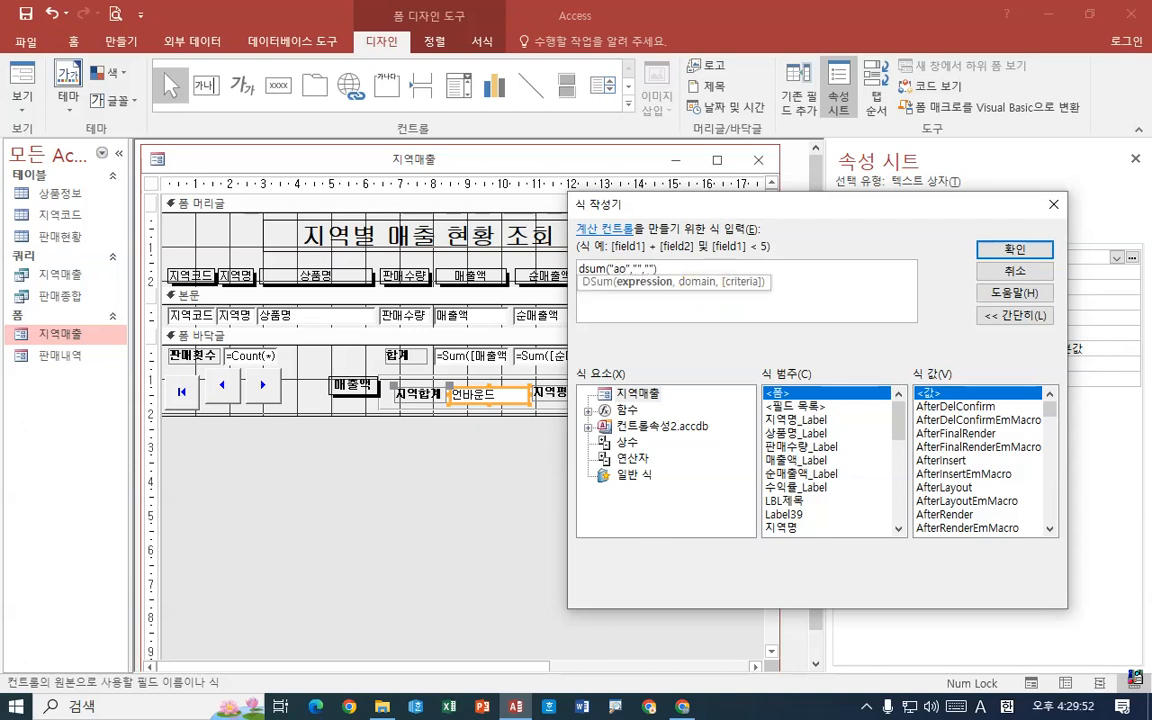
key("BackSpace")
key("BackSpace")
type("매출")
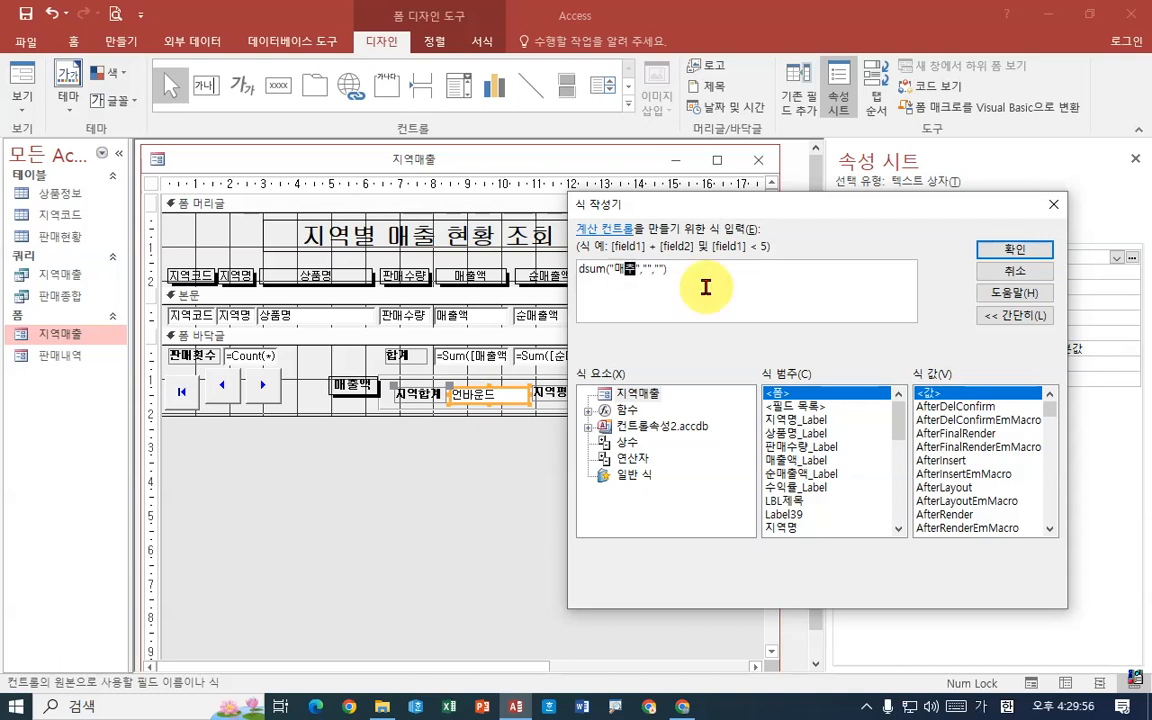
type("ㅇ")
left_click(705, 287)
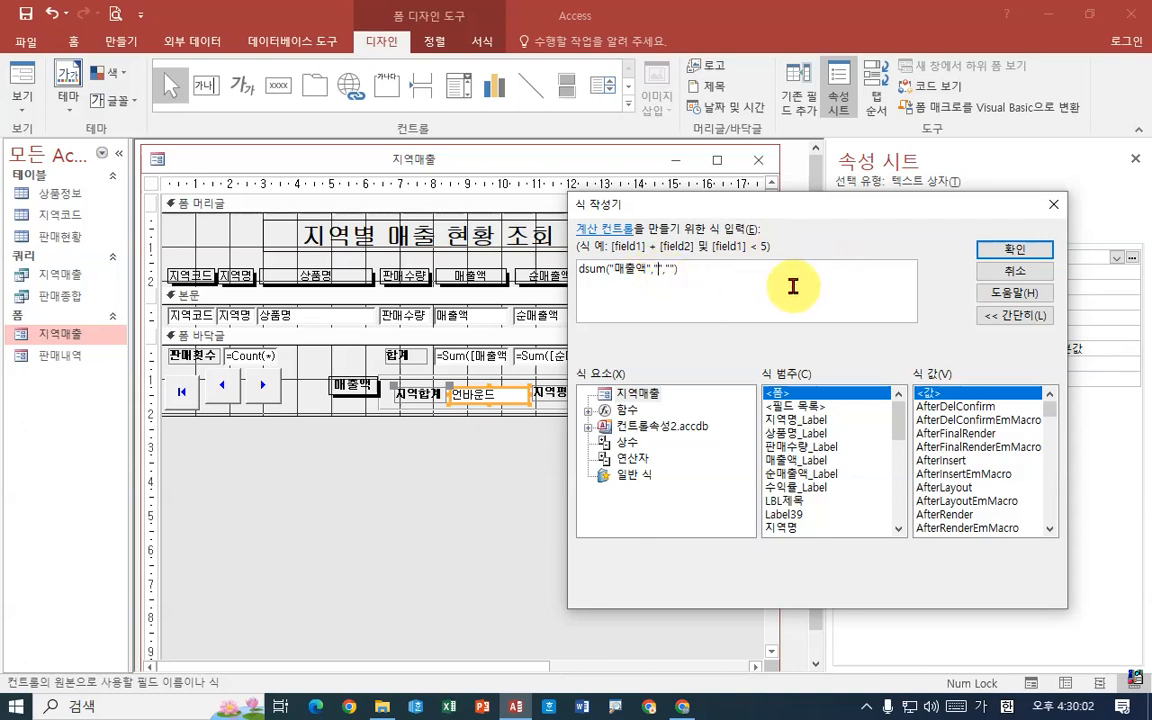
type("판매현황")
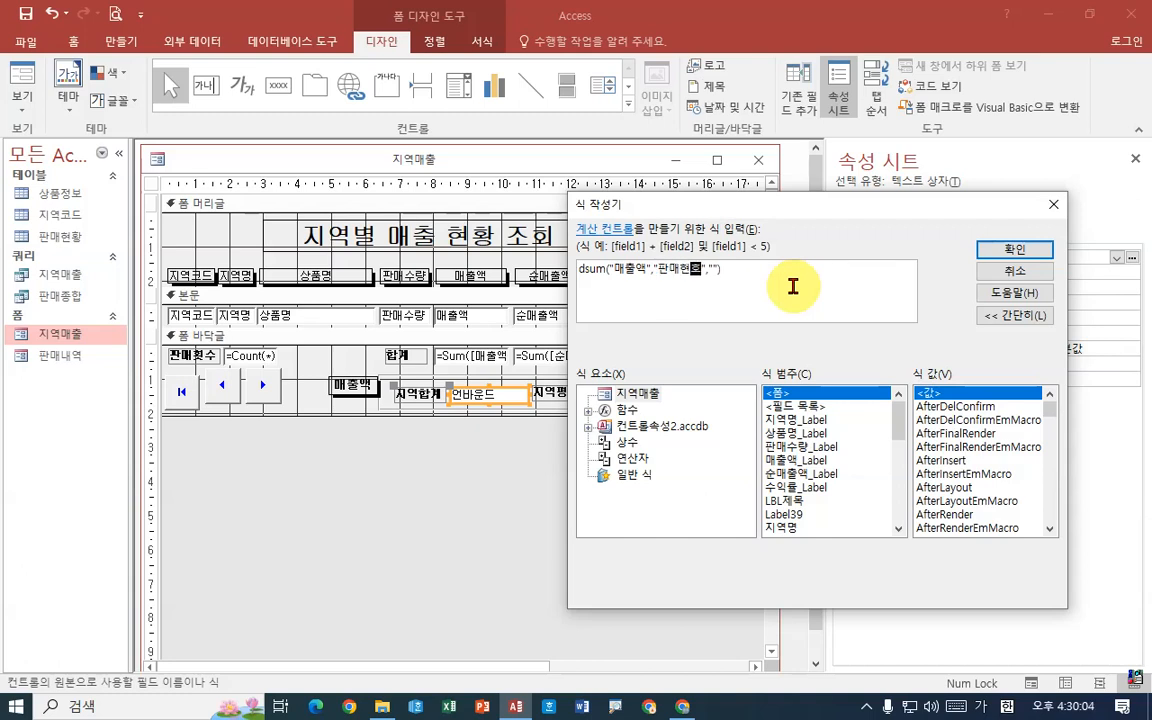
Enter 지역코드=txt지역코드 as the dsum criteria, accept the expression, and save the 지역매출 form.
left_click(713, 270)
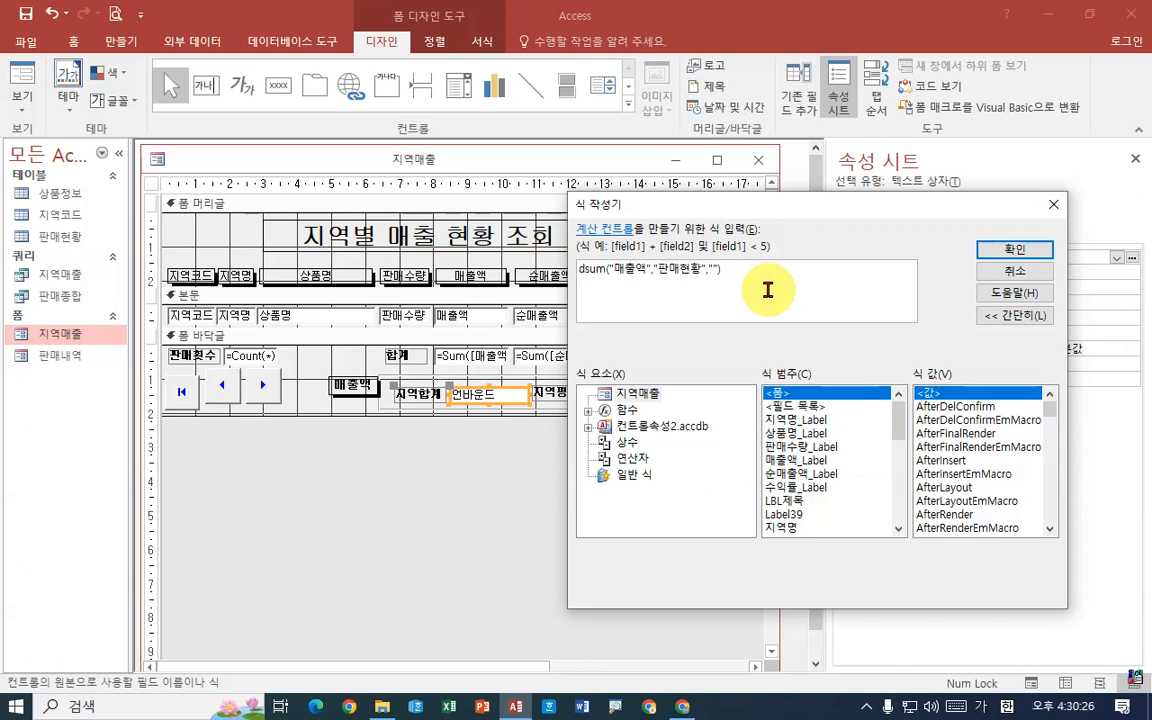
type("지역코드=txt")
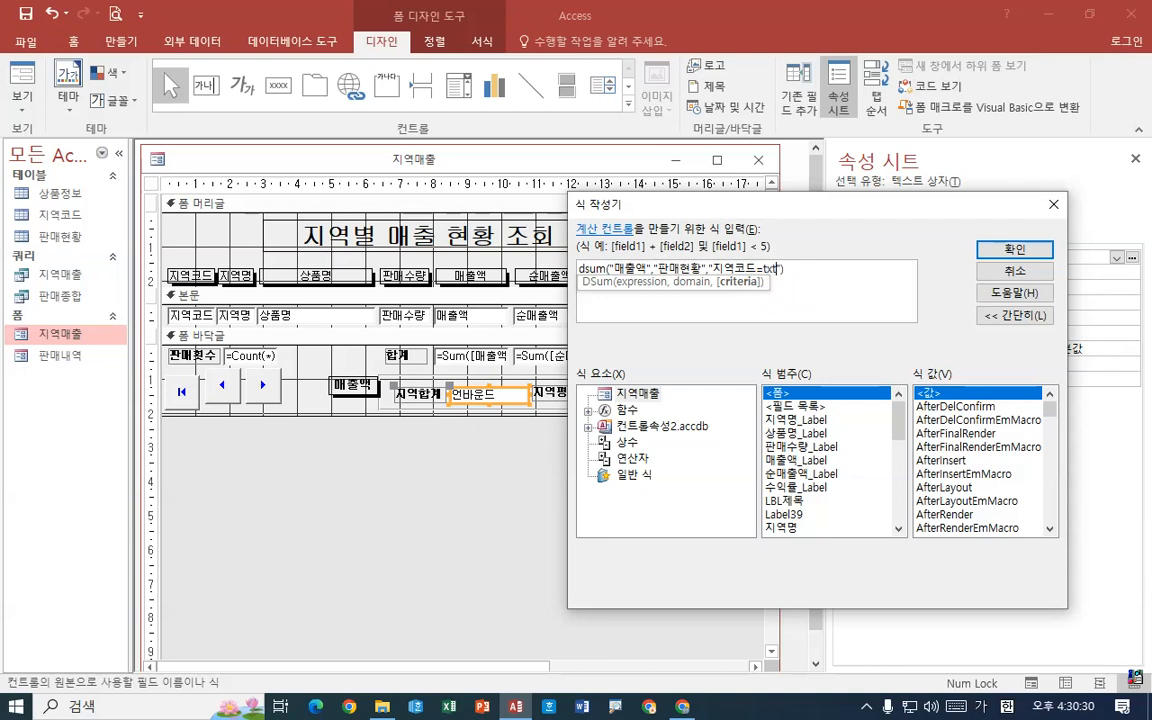
type("지역ㄴ")
key("BackSpace")
type("코드")
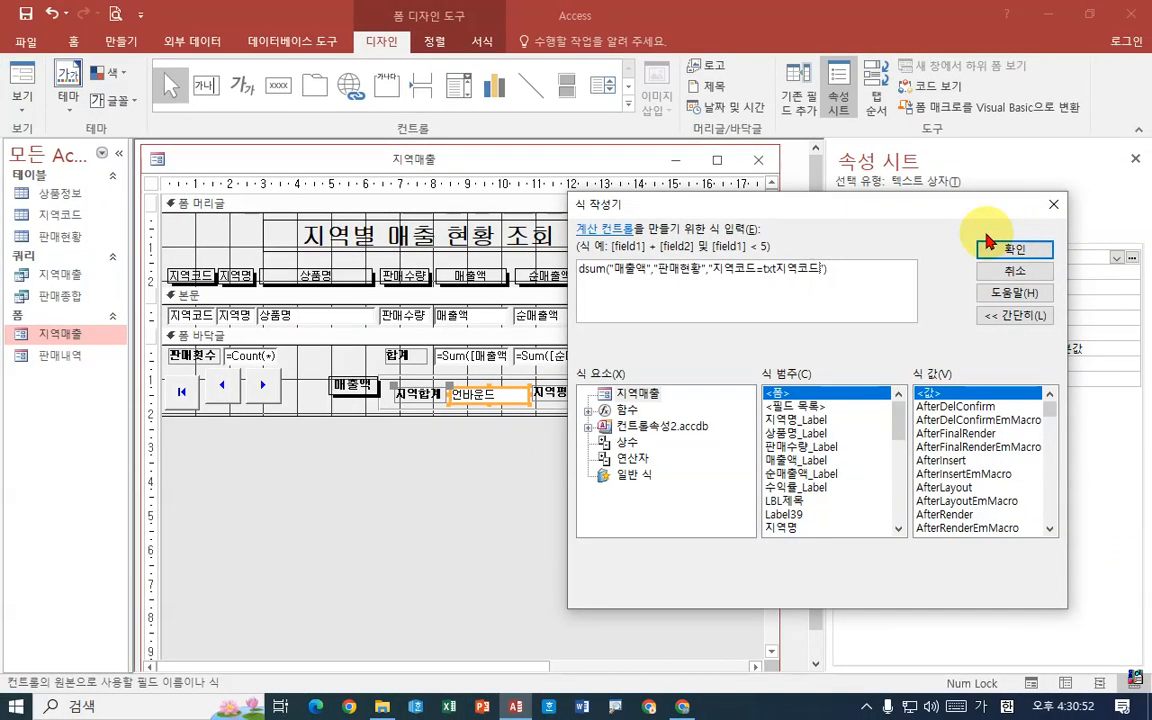
left_click(1000, 226)
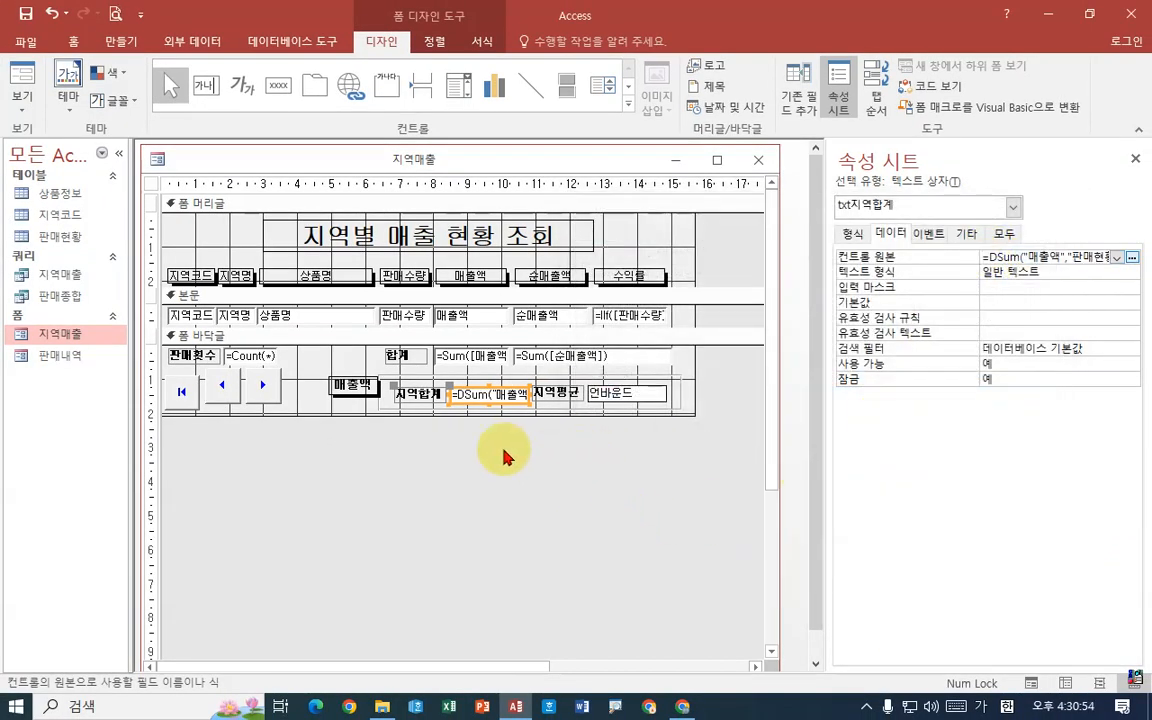
right_click(209, 153)
left_click(245, 164)
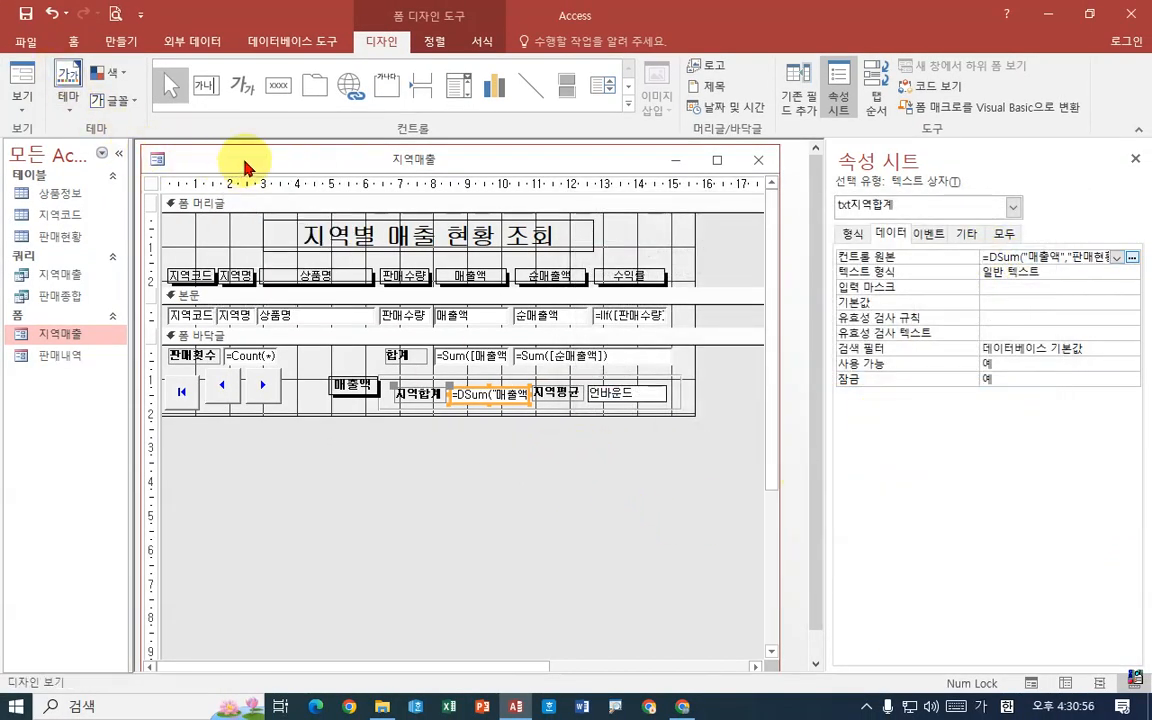
Show the 지역매출 form in Form View and check the 지역합계 value for a DG1 record.
right_click(245, 166)
left_click(302, 240)
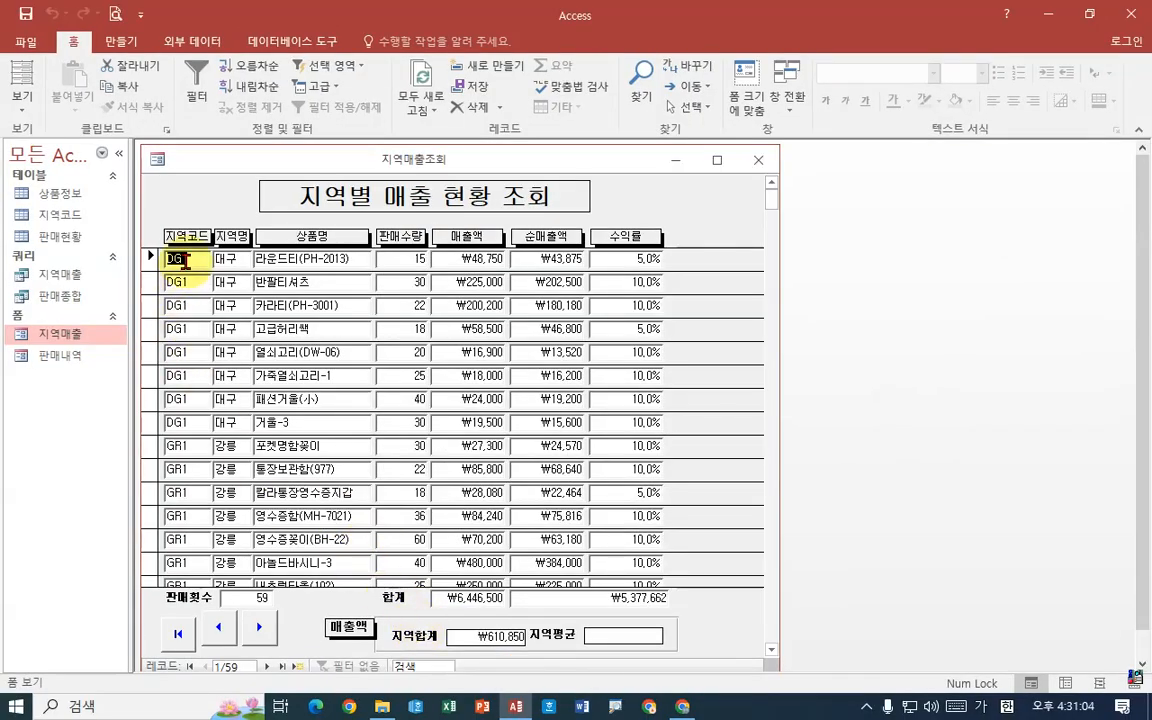
left_click(187, 262)
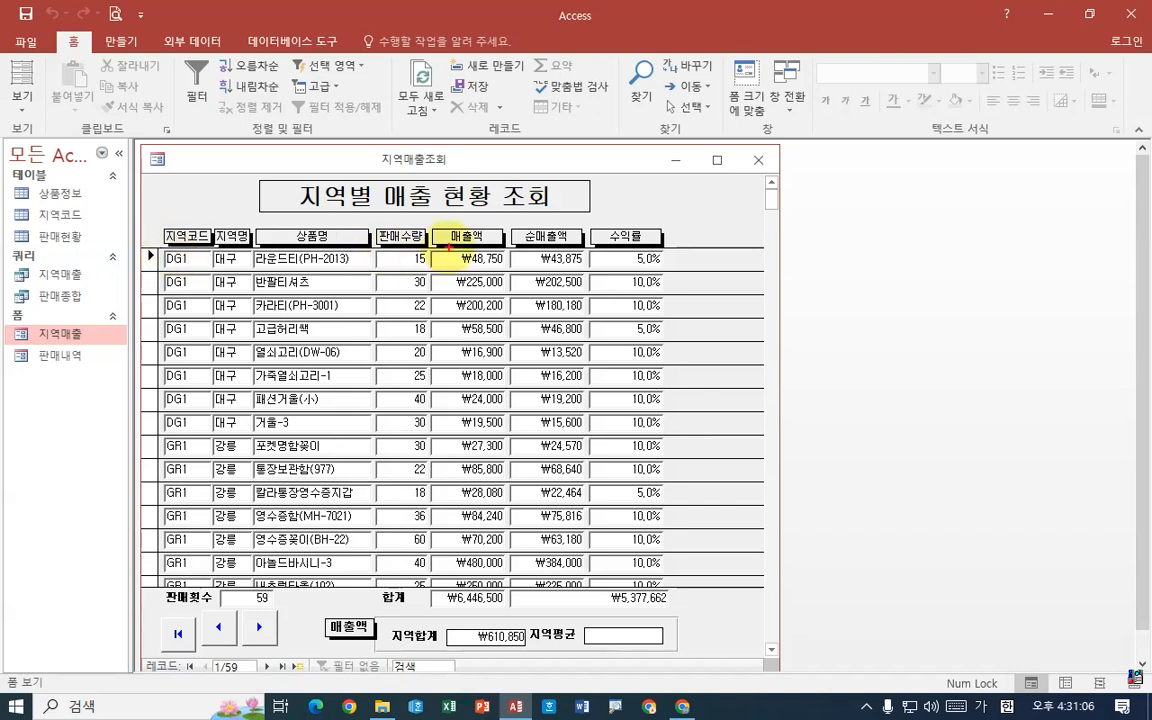
mouse_move(449, 247)
left_mouse_down()
mouse_move(513, 437)
mouse_move(509, 470)
mouse_move(506, 406)
mouse_move(515, 455)
mouse_move(493, 620)
mouse_move(524, 594)
left_mouse_up()
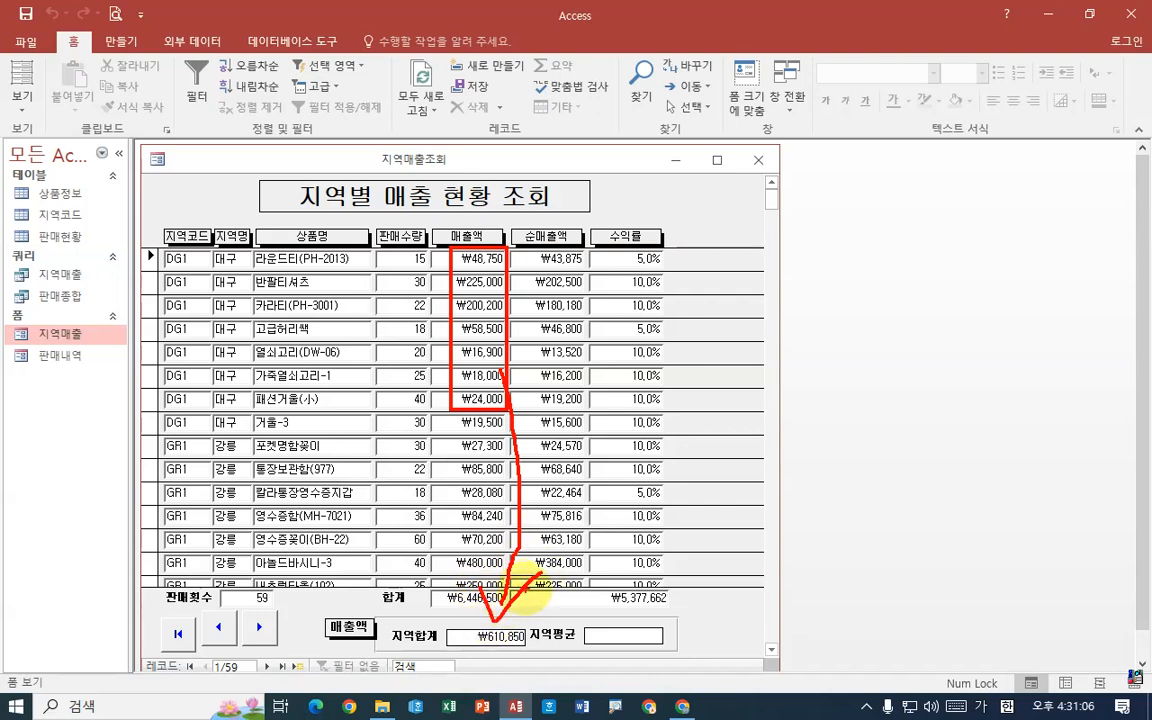
key("Escape")
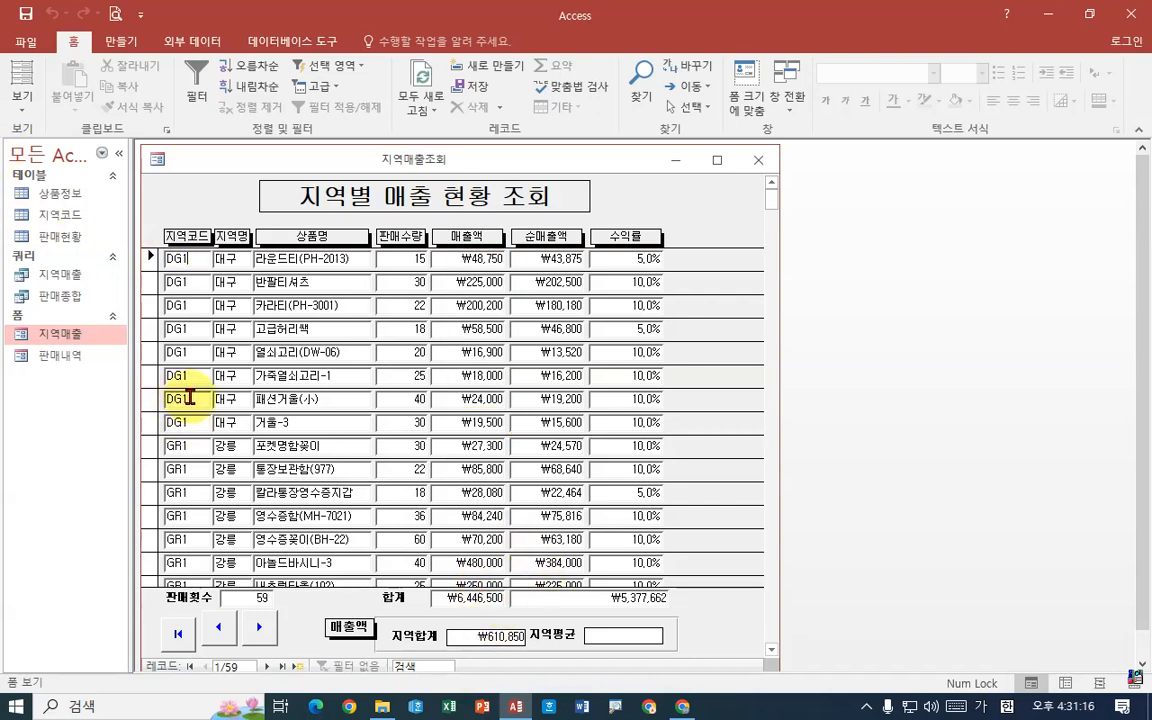
Select a GR1 record and a KJ1 record to compare the footer's 지역합계 with each region's 매출액 entries.
left_click(192, 470)
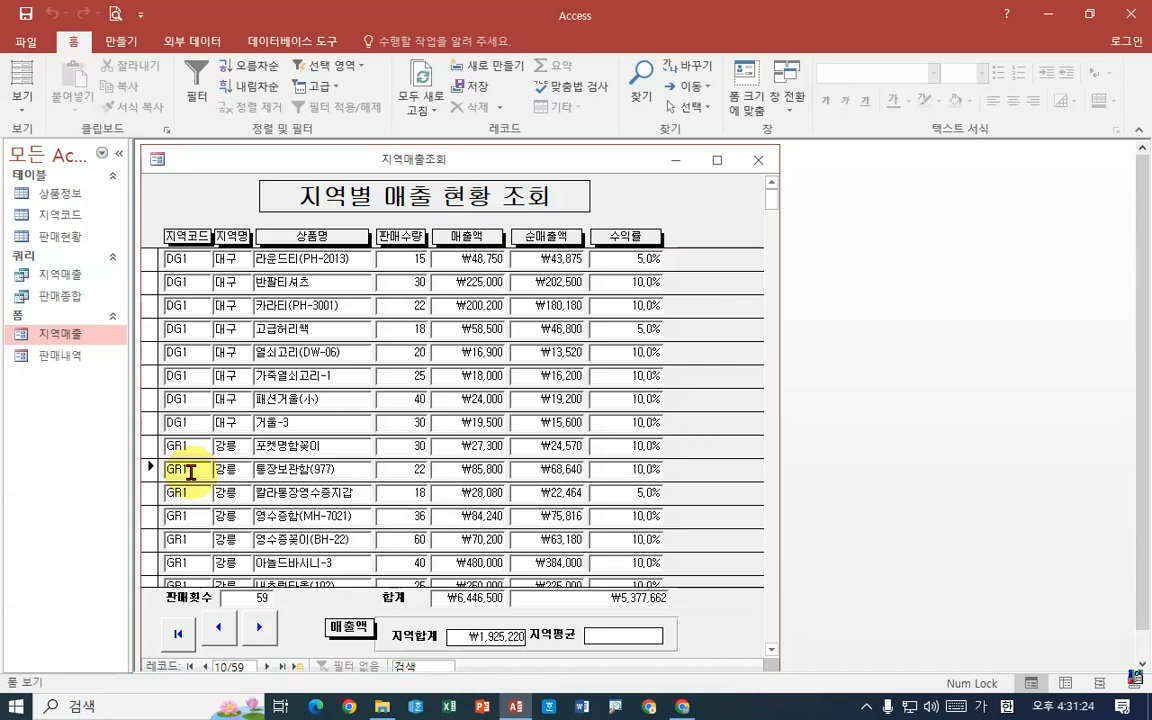
left_click_drag(437, 621, 536, 657)
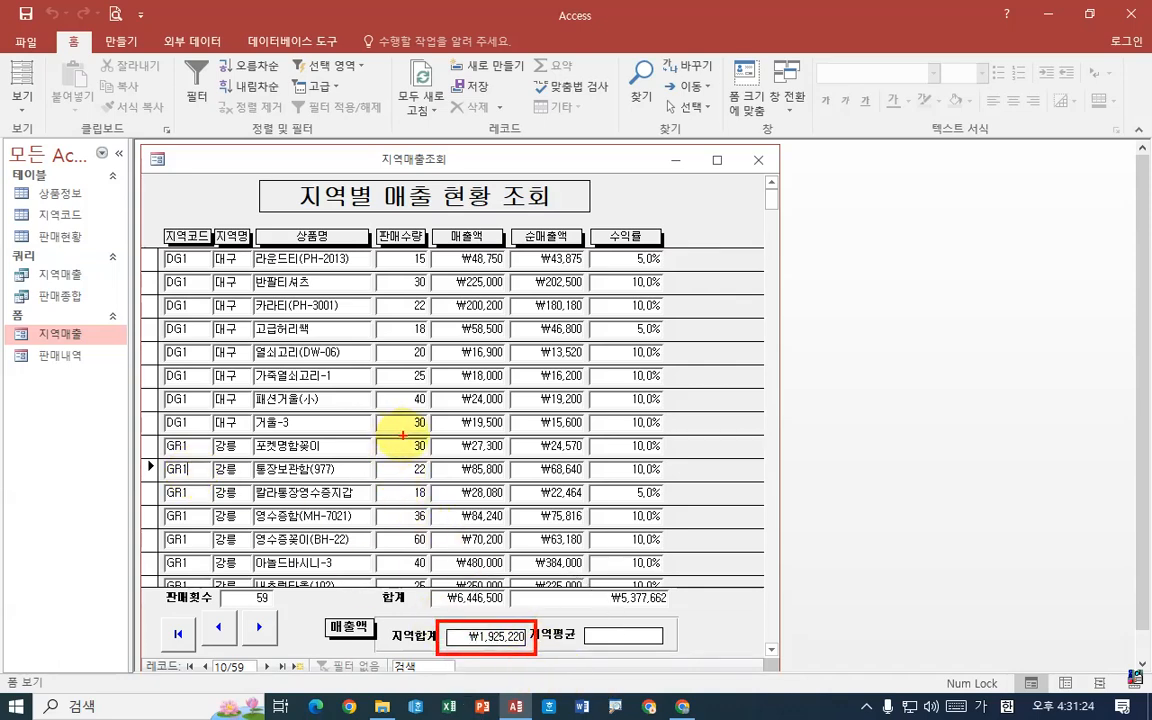
mouse_move(428, 438)
left_mouse_down()
mouse_move(504, 514)
mouse_move(507, 613)
left_mouse_up()
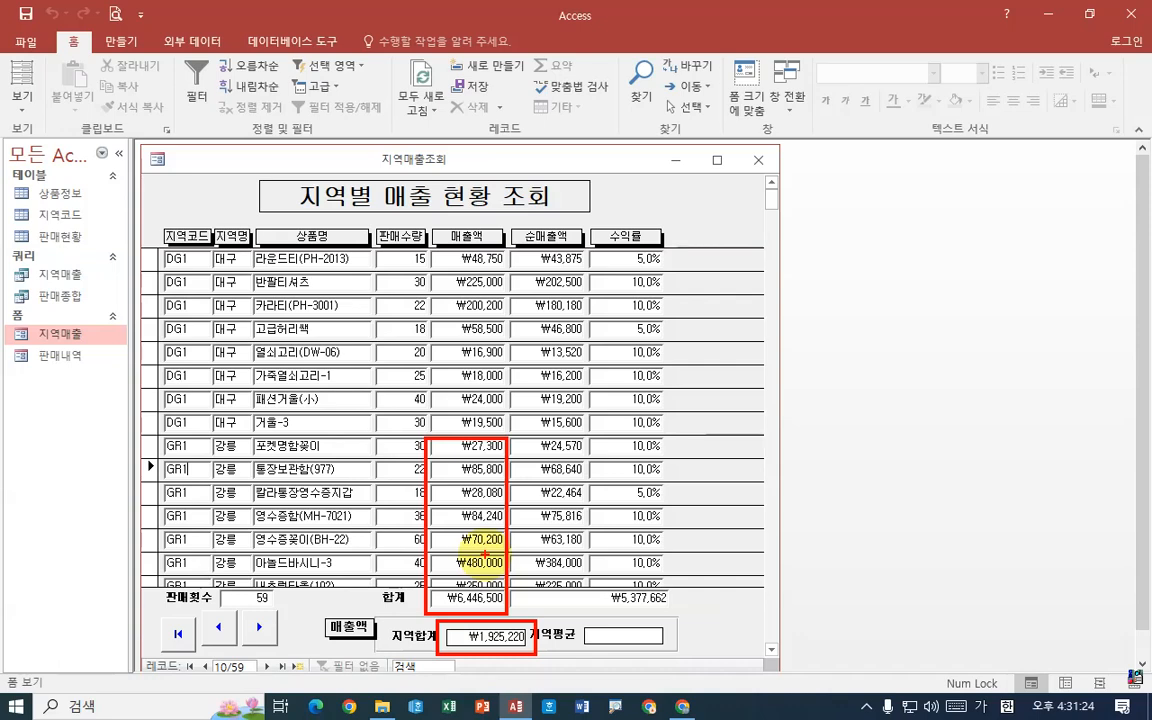
scroll(241, 467, "down", 1)
scroll(241, 467, "down", 4)
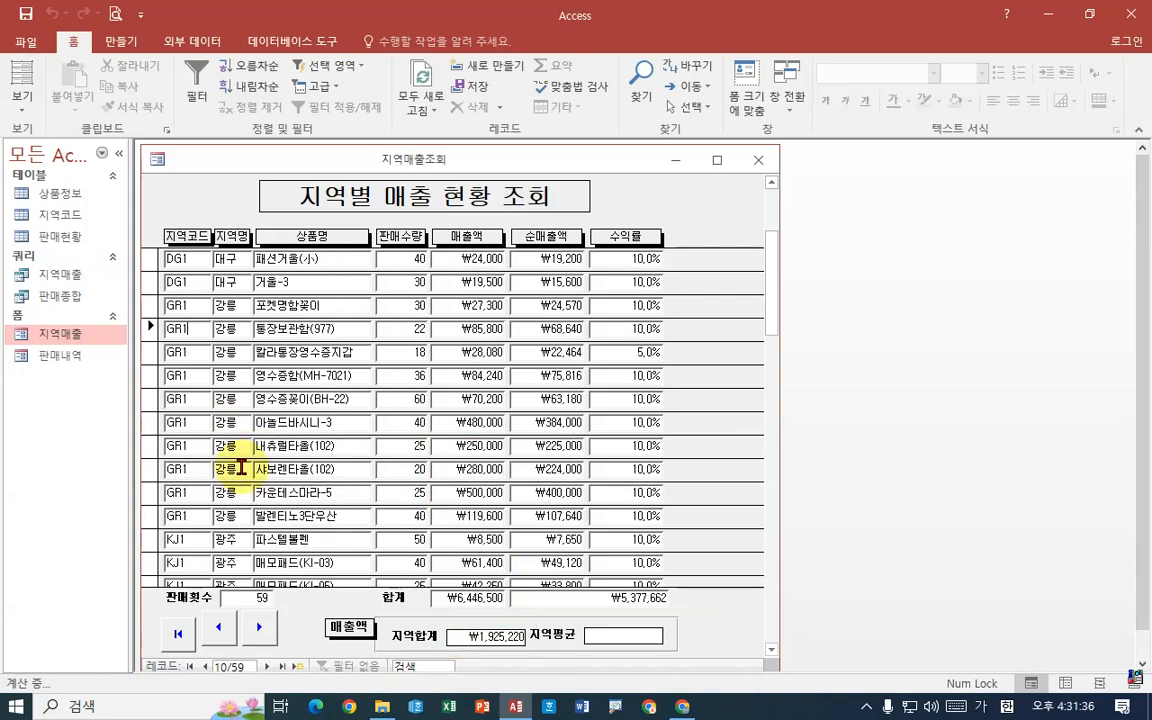
scroll(187, 440, "down", 1)
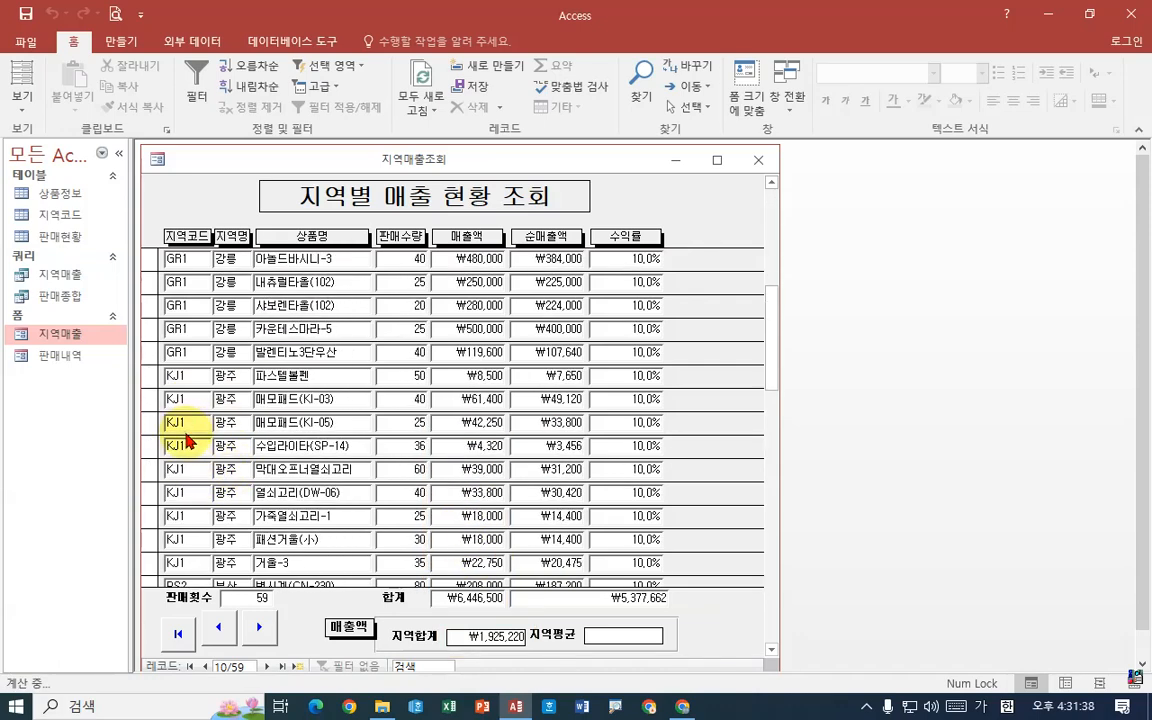
left_click(189, 375)
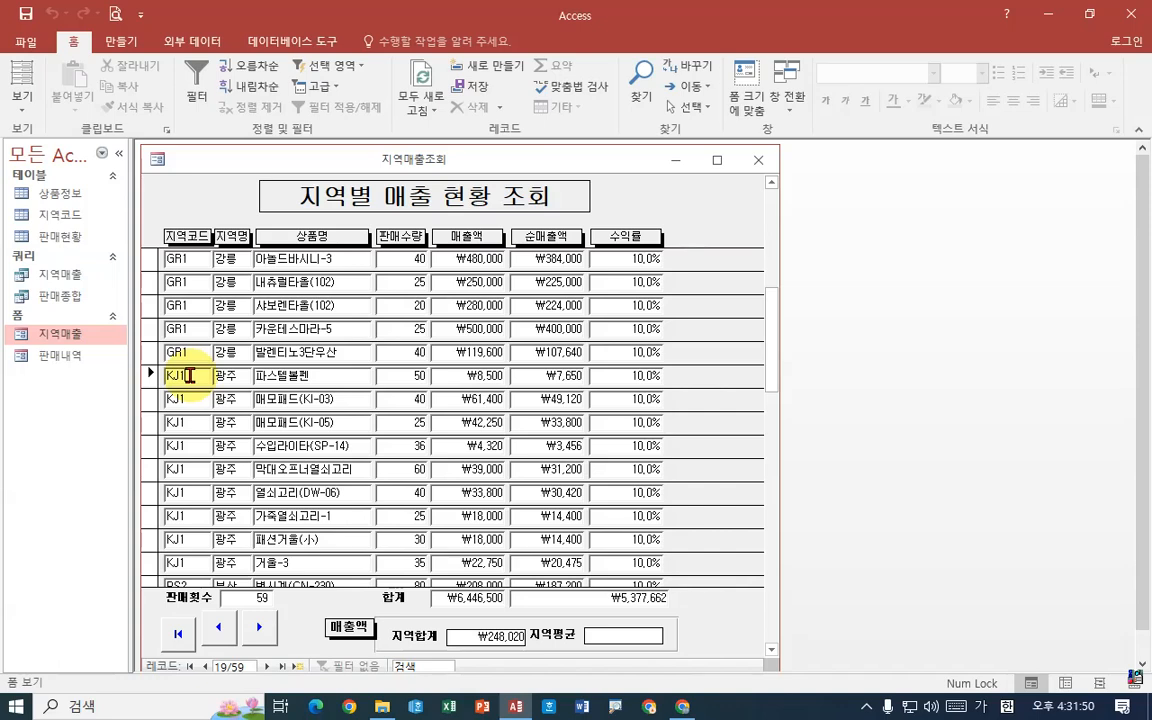
In Design View, start the control source of the footer text box txt지역평균 as davg("","","") with the Expression Builder.
right_click(227, 160)
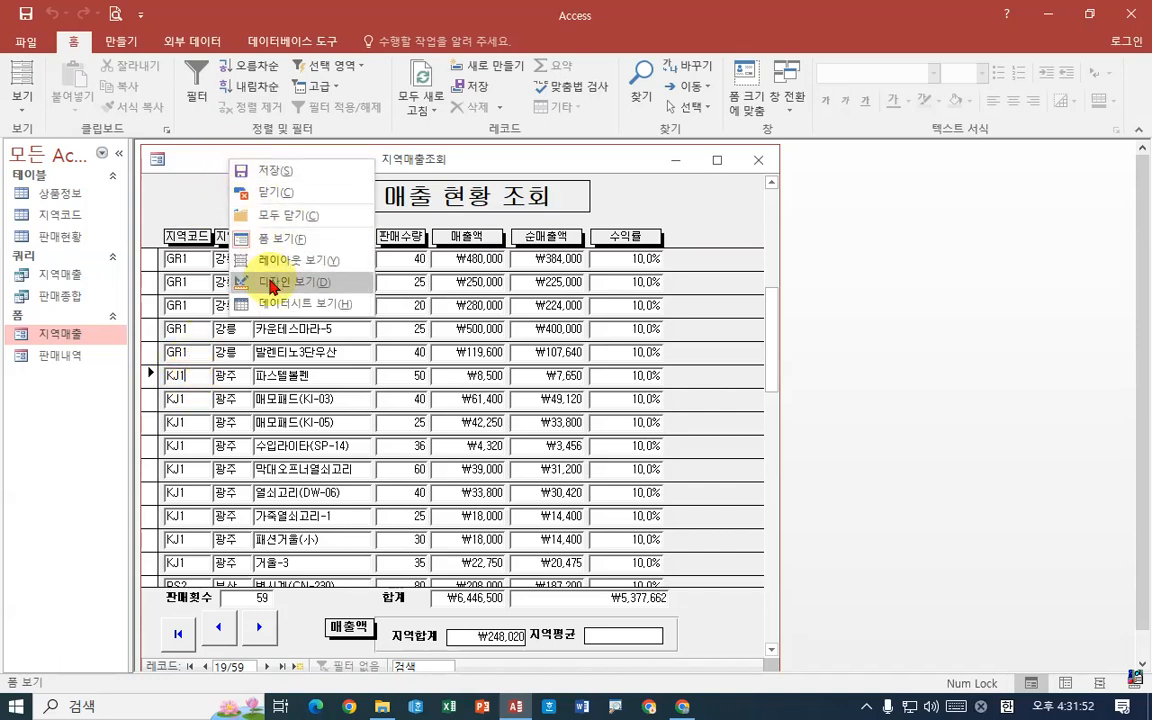
left_click(272, 285)
left_click(630, 396)
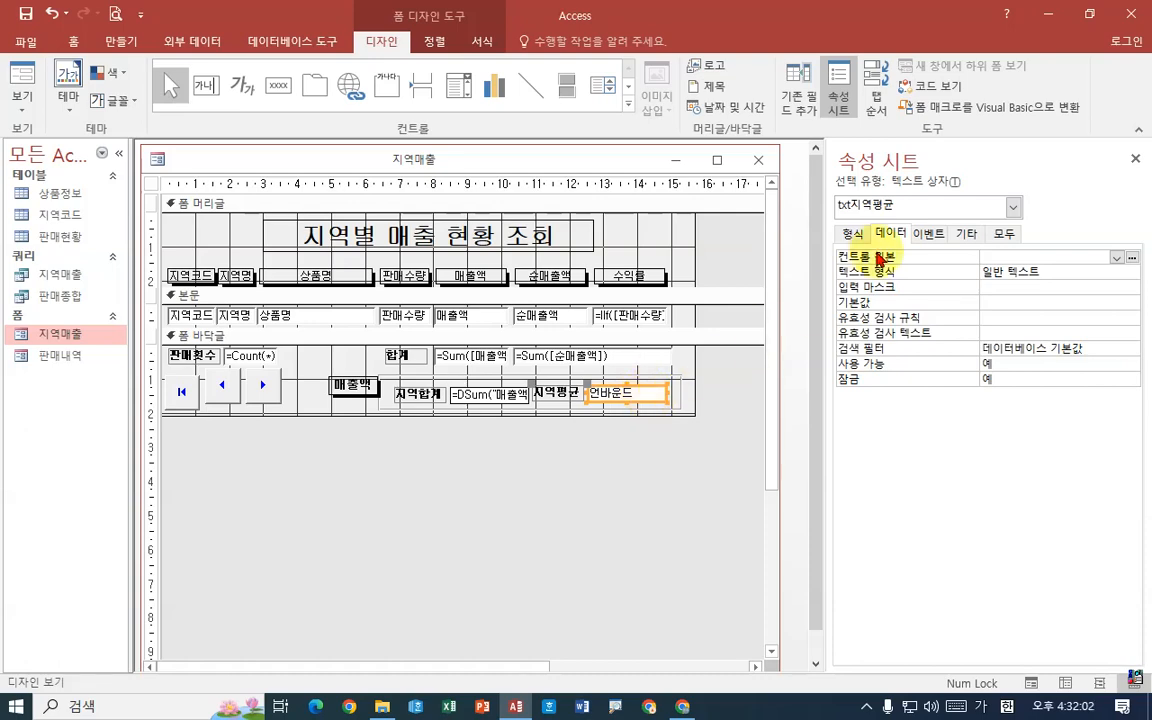
left_click(1132, 258)
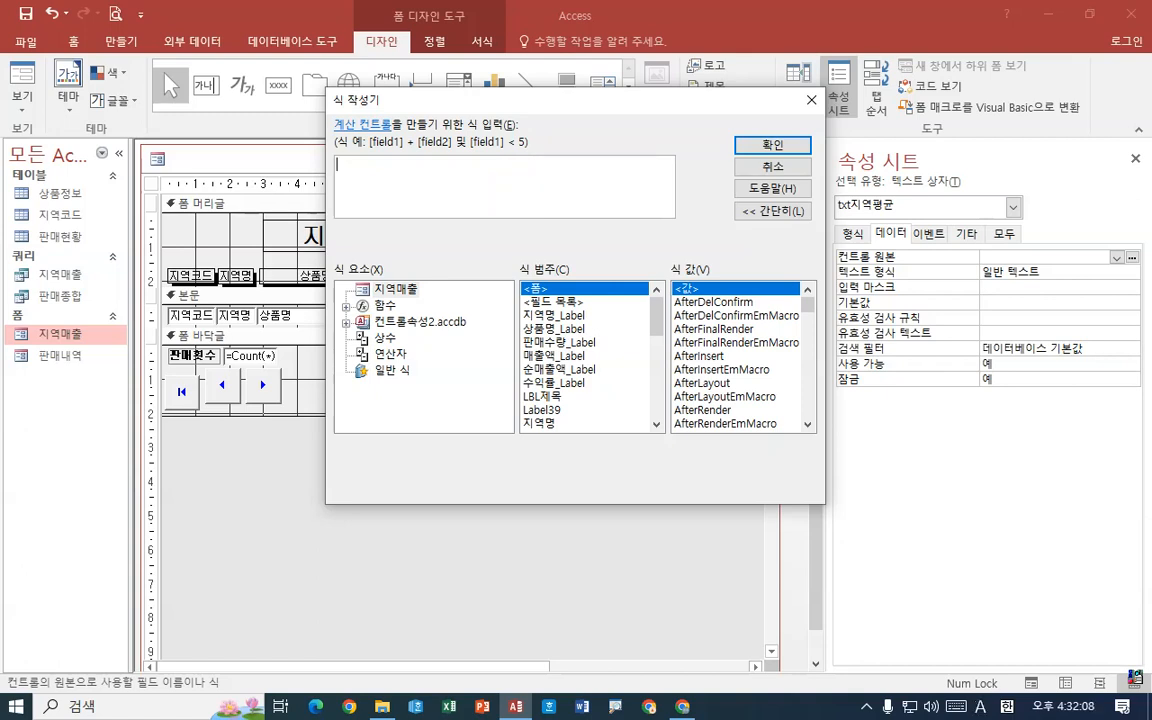
type("davg")
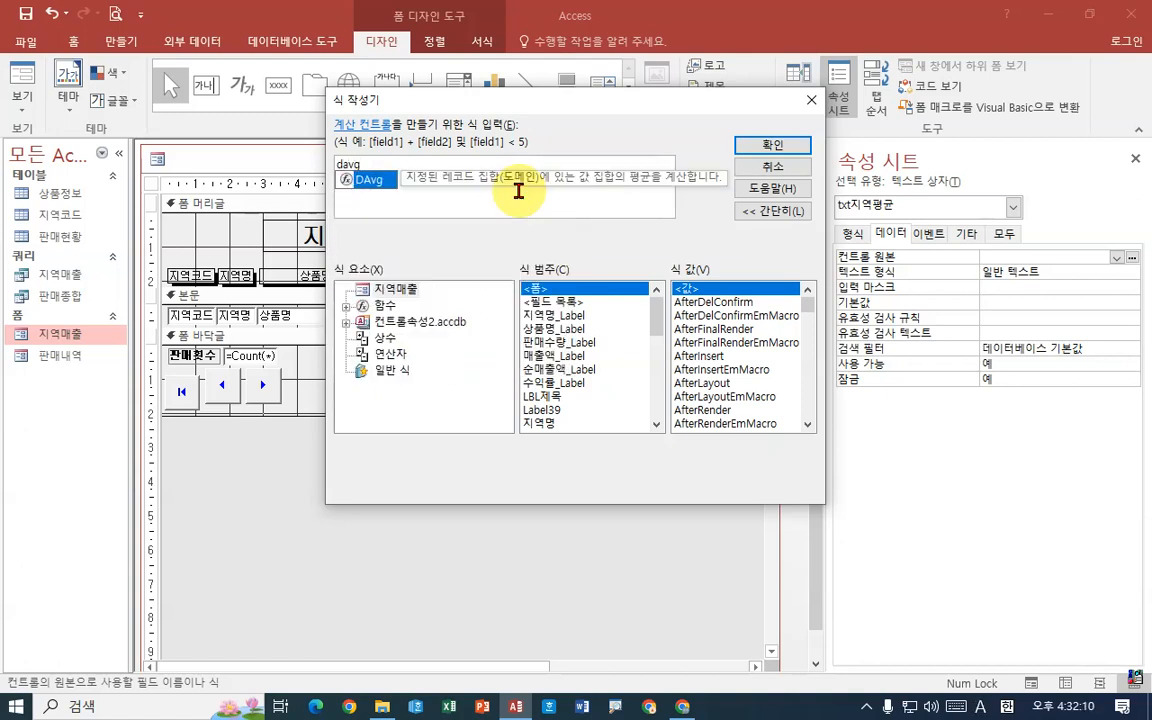
type("(")
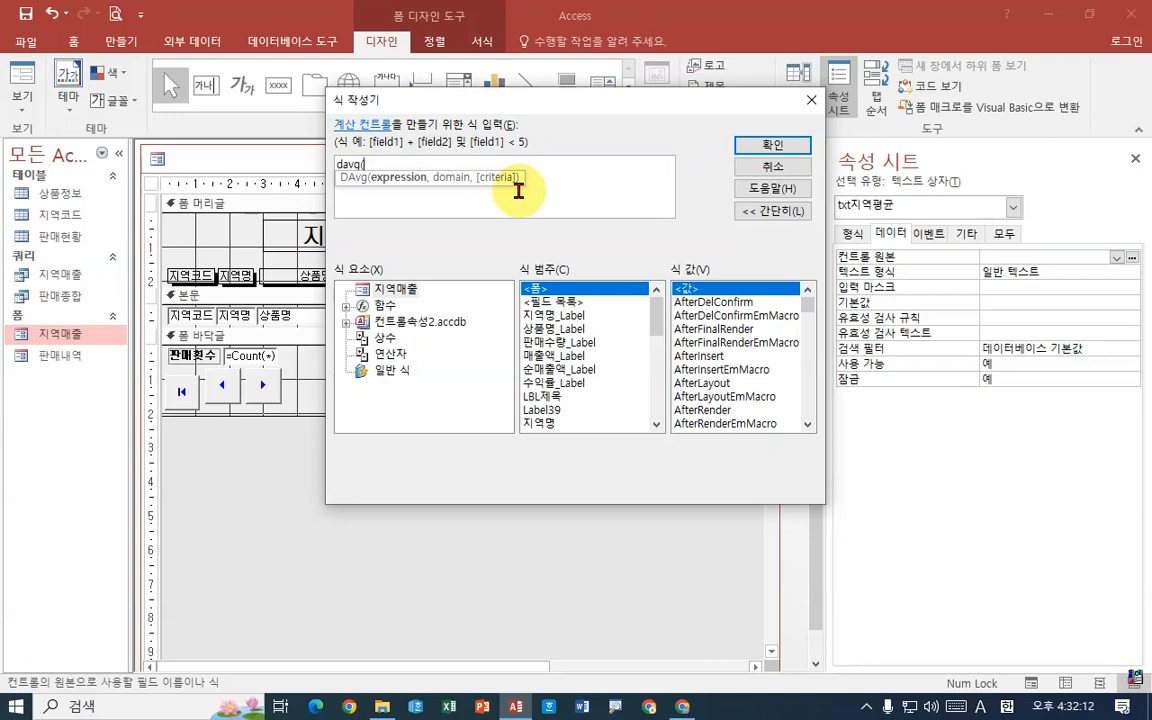
type("\"\"")
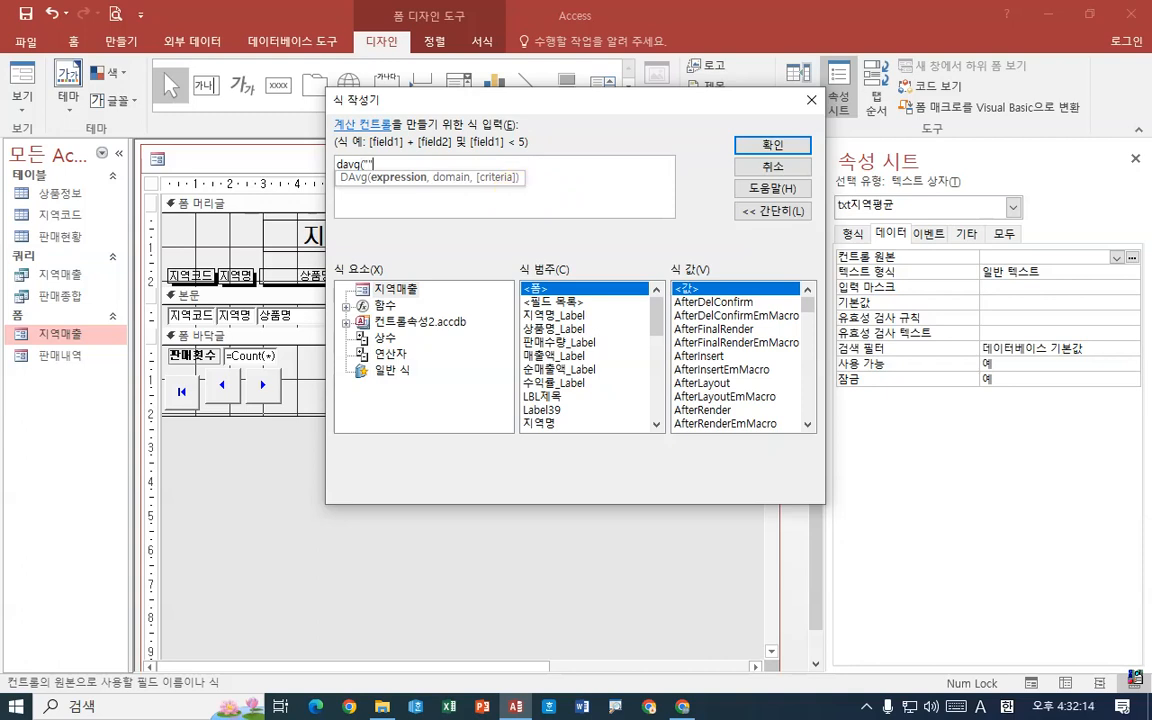
type(",")
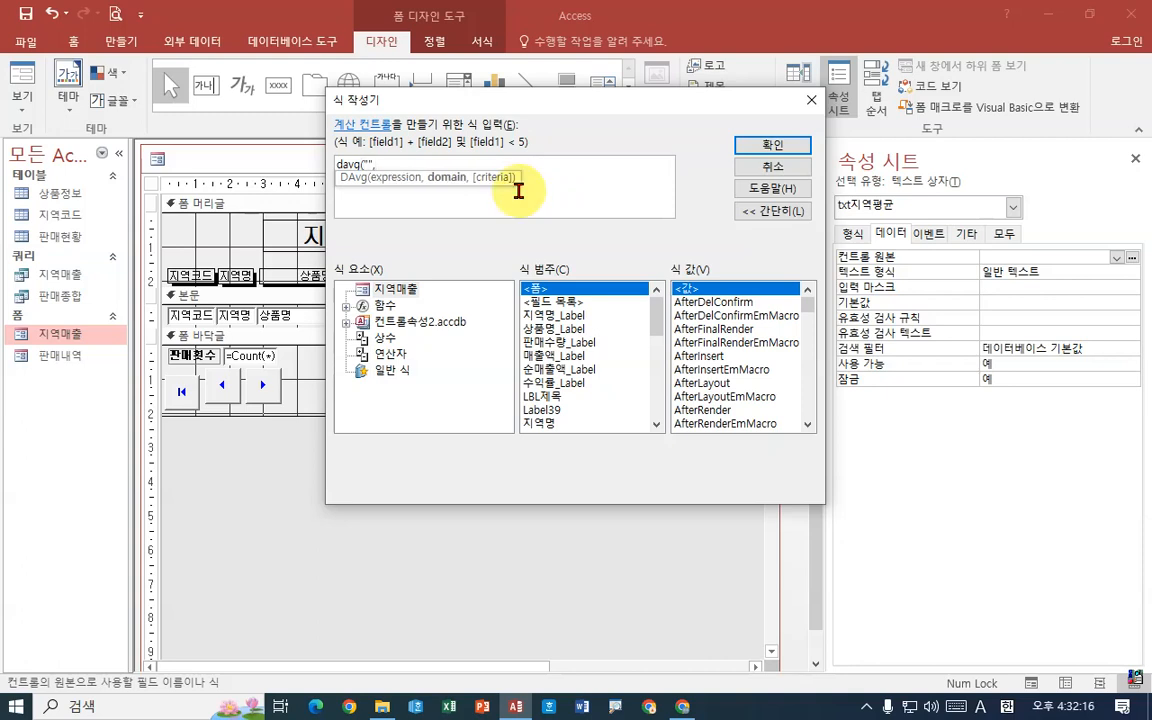
type("\"\"")
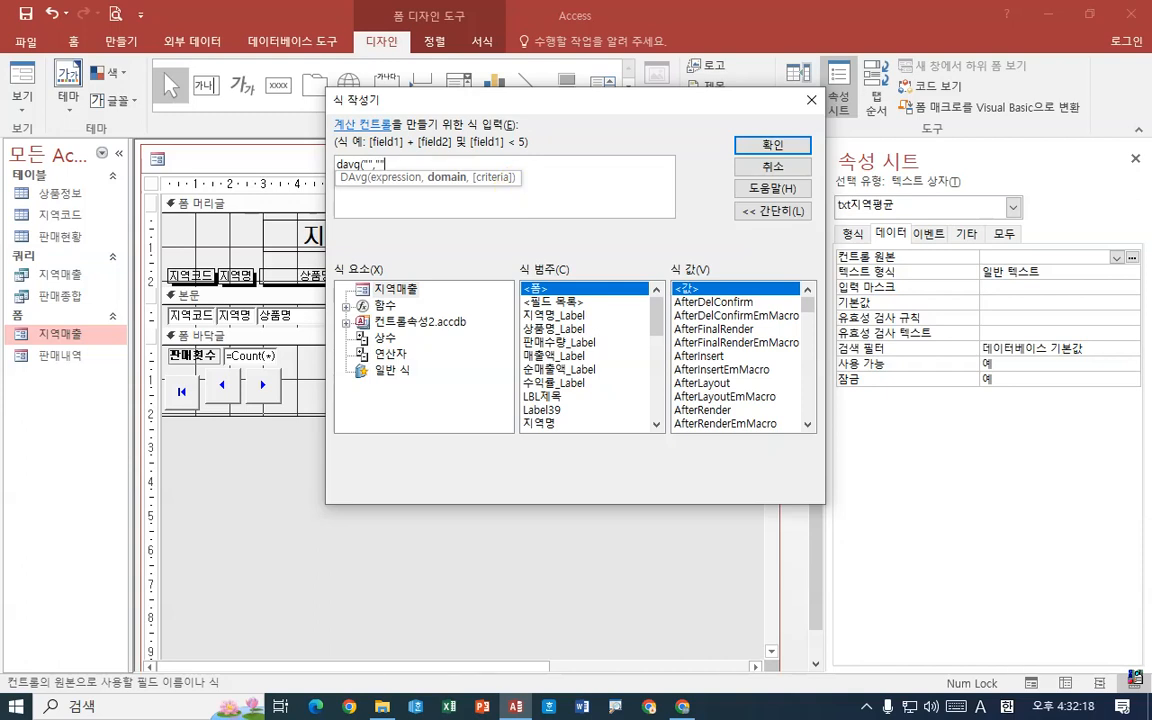
type(",")
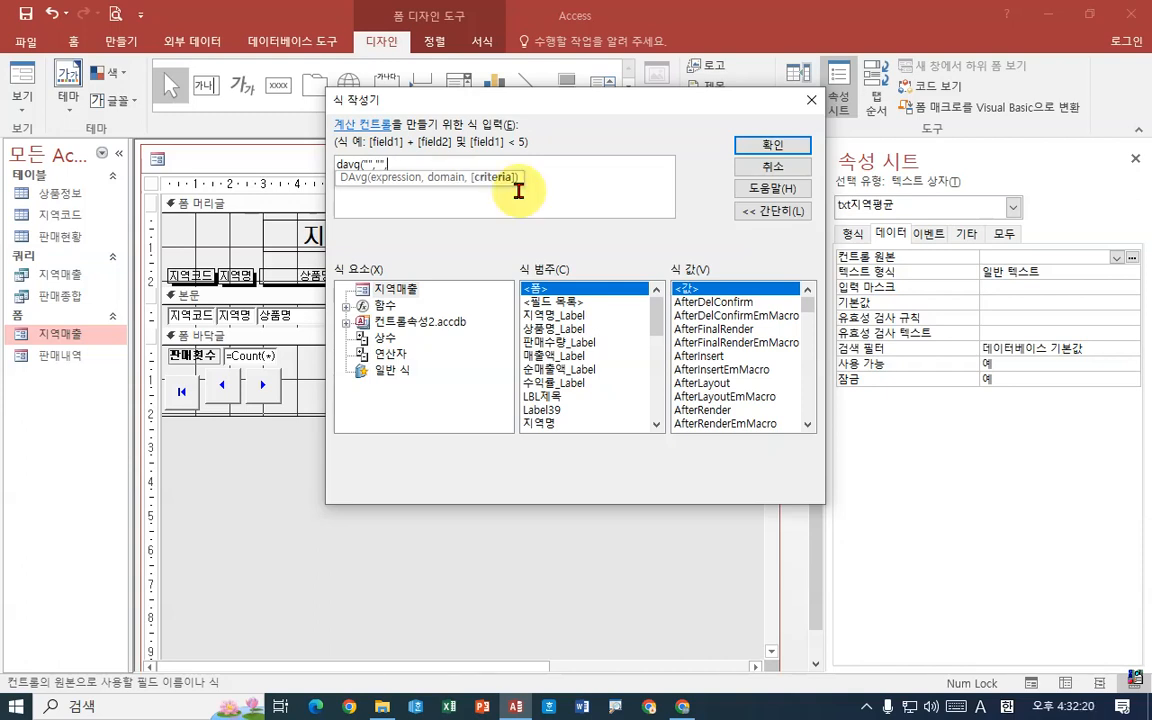
type("\"\")")
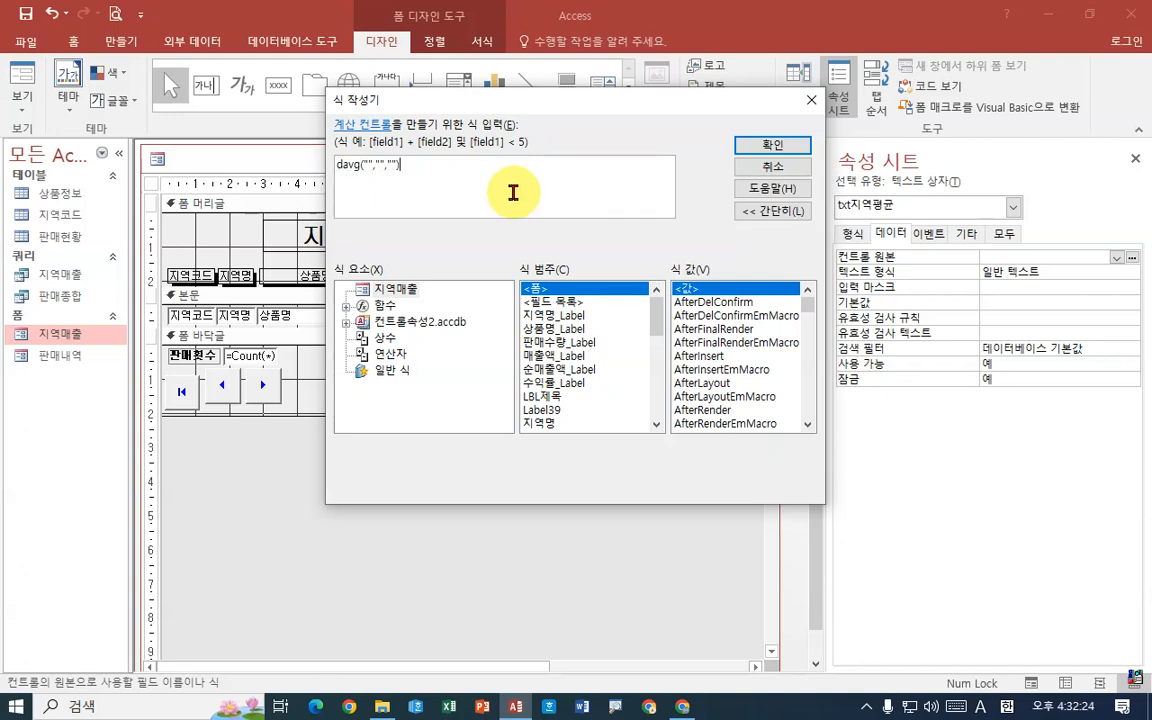
Fill in 매출액 as the expression argument and 판매현황 as the domain argument of the davg function.
left_click(366, 165)
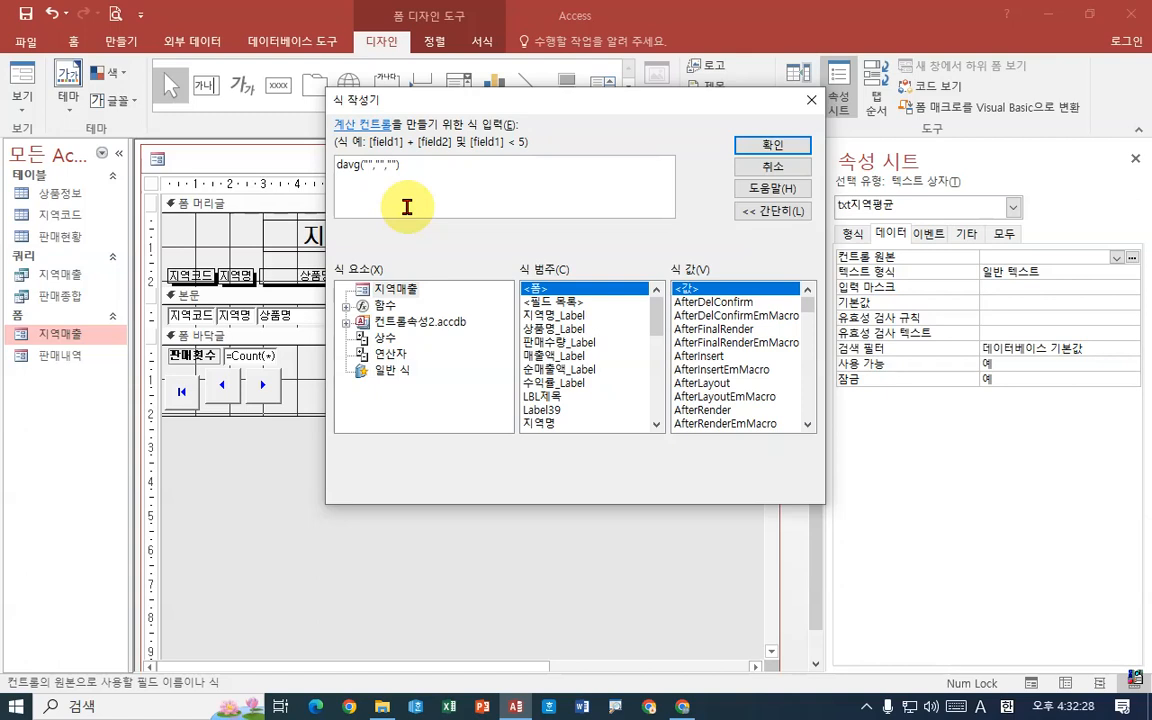
type("매출ㅇ")
type("액")
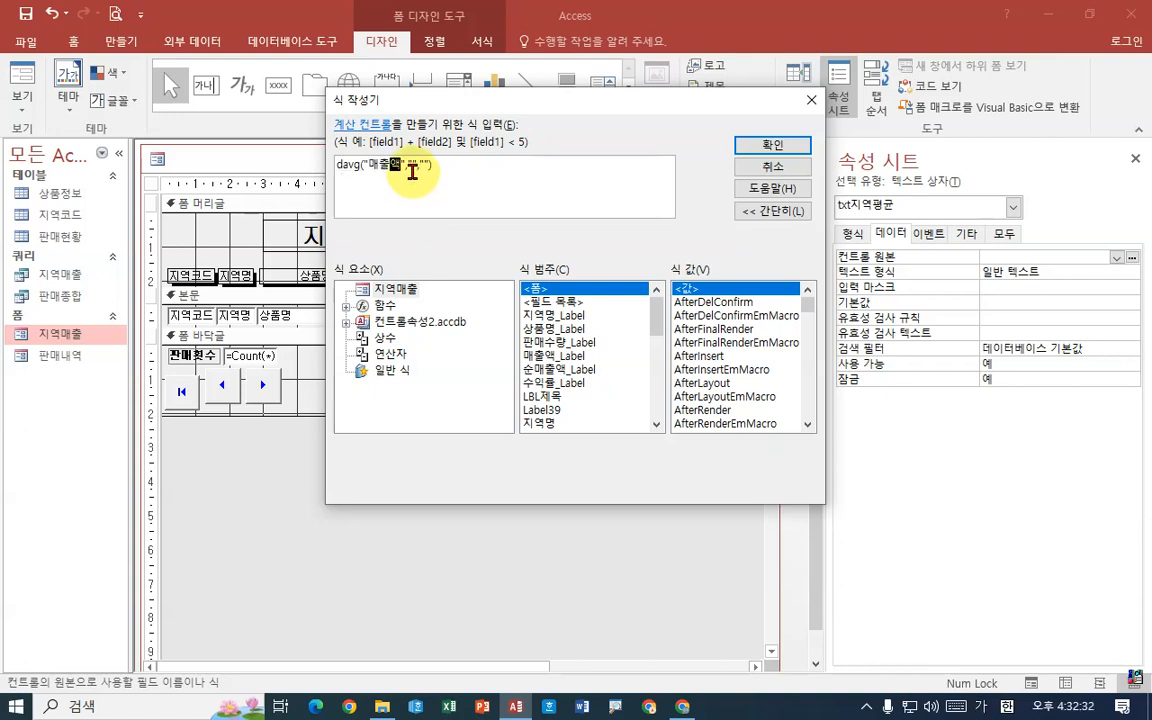
left_click(414, 165)
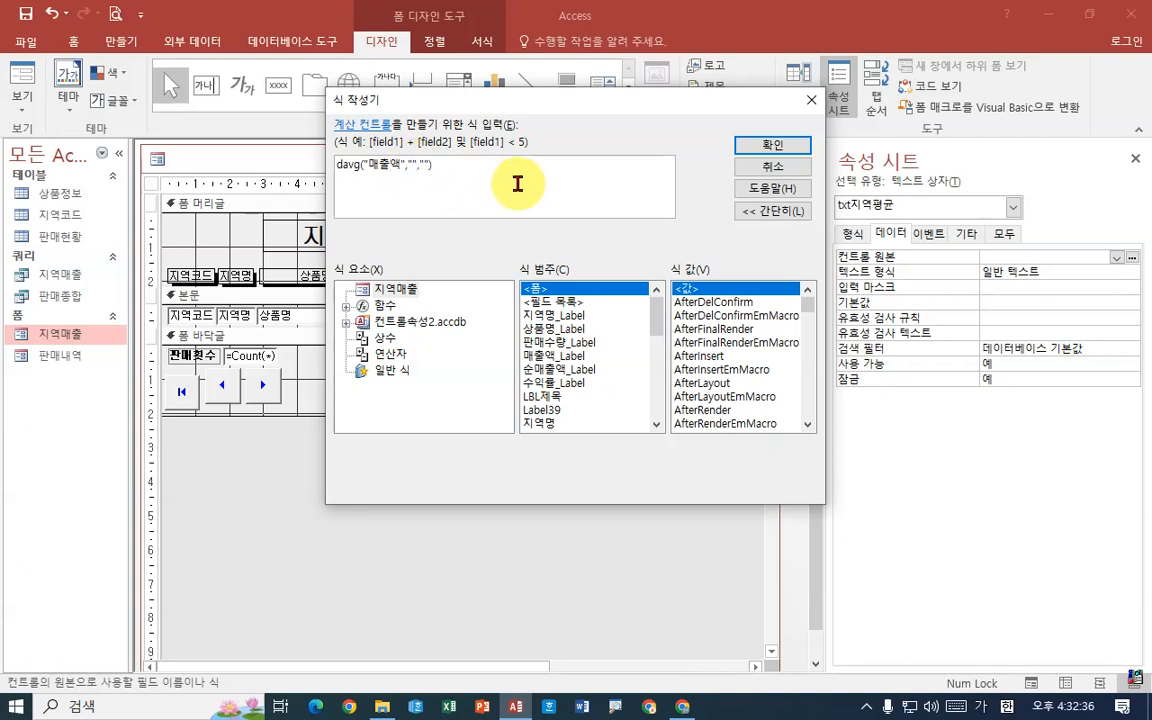
type("판매혀ㄴ황")
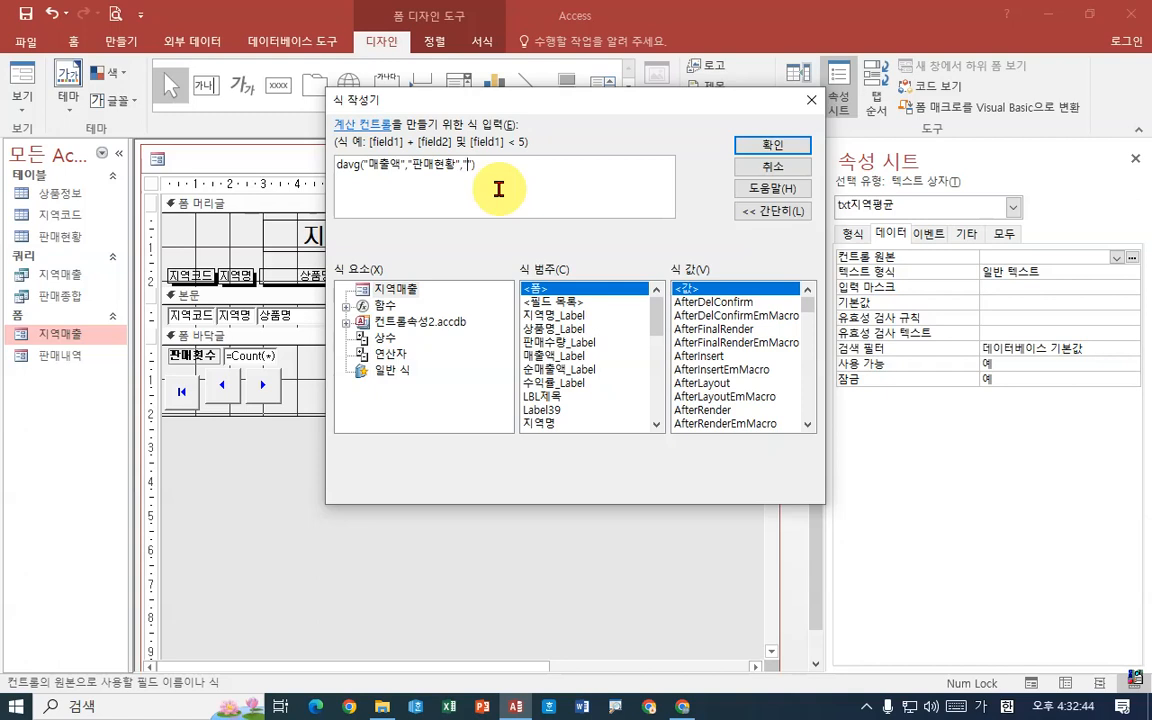
Enter 지역코드=txt지역코드 as the criteria argument of the davg function.
type("지역=모드")
key("BackSpace")
key("BackSpace")
key("BackSpace")
key("BackSpace")
type("코드=txt지")
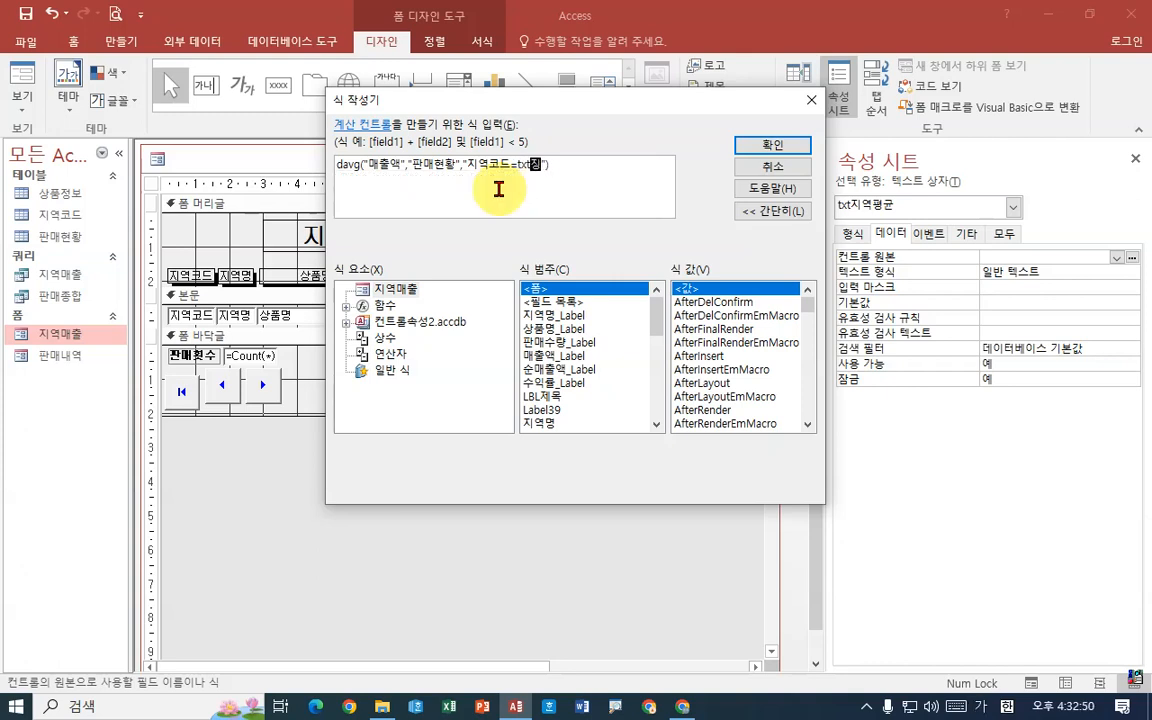
type("역코드")
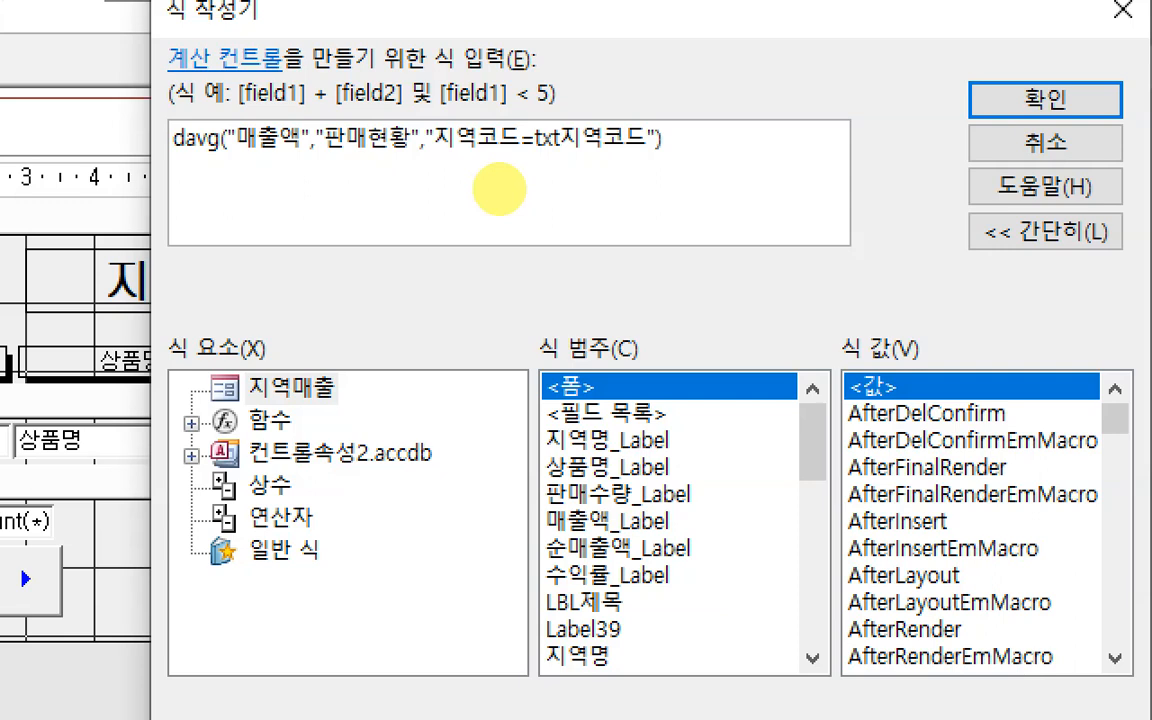
left_click(499, 189)
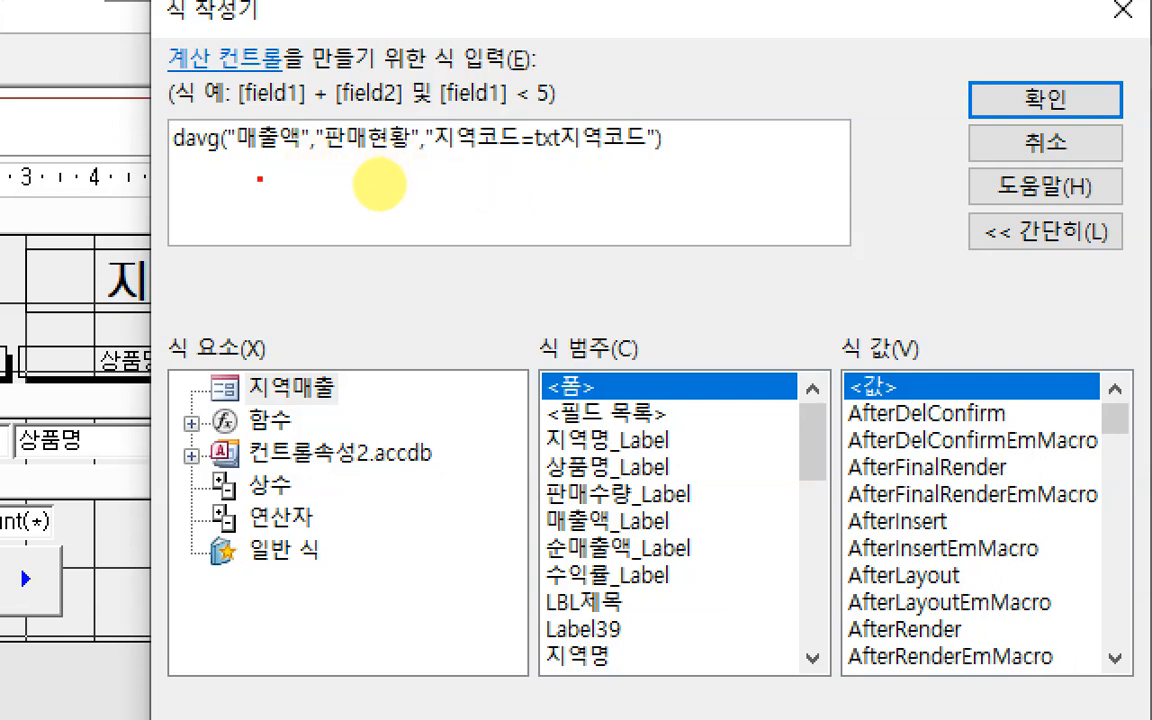
left_click_drag(248, 154, 291, 153)
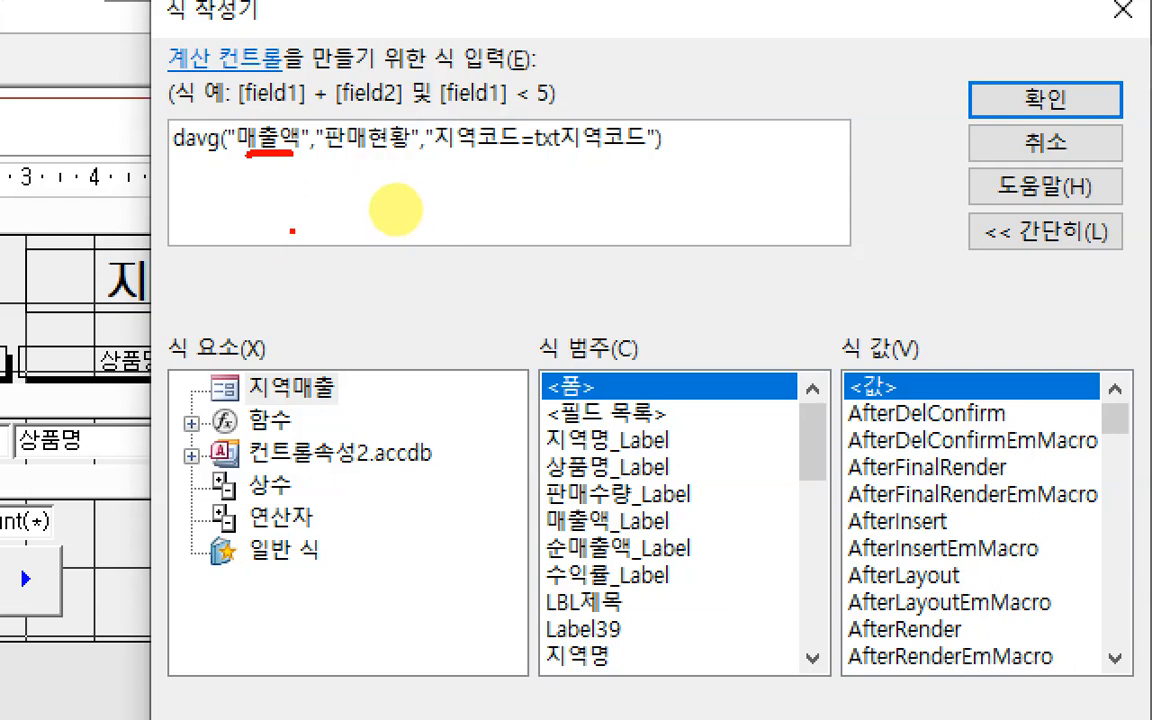
left_click_drag(326, 162, 418, 152)
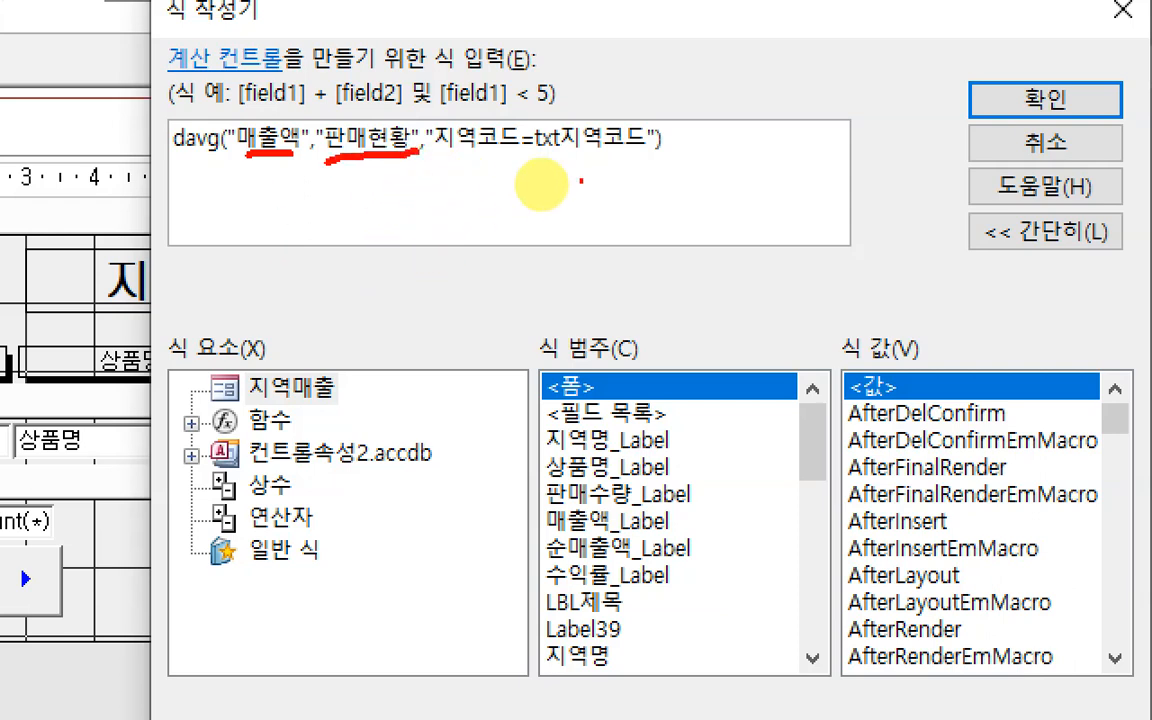
left_click_drag(469, 160, 632, 158)
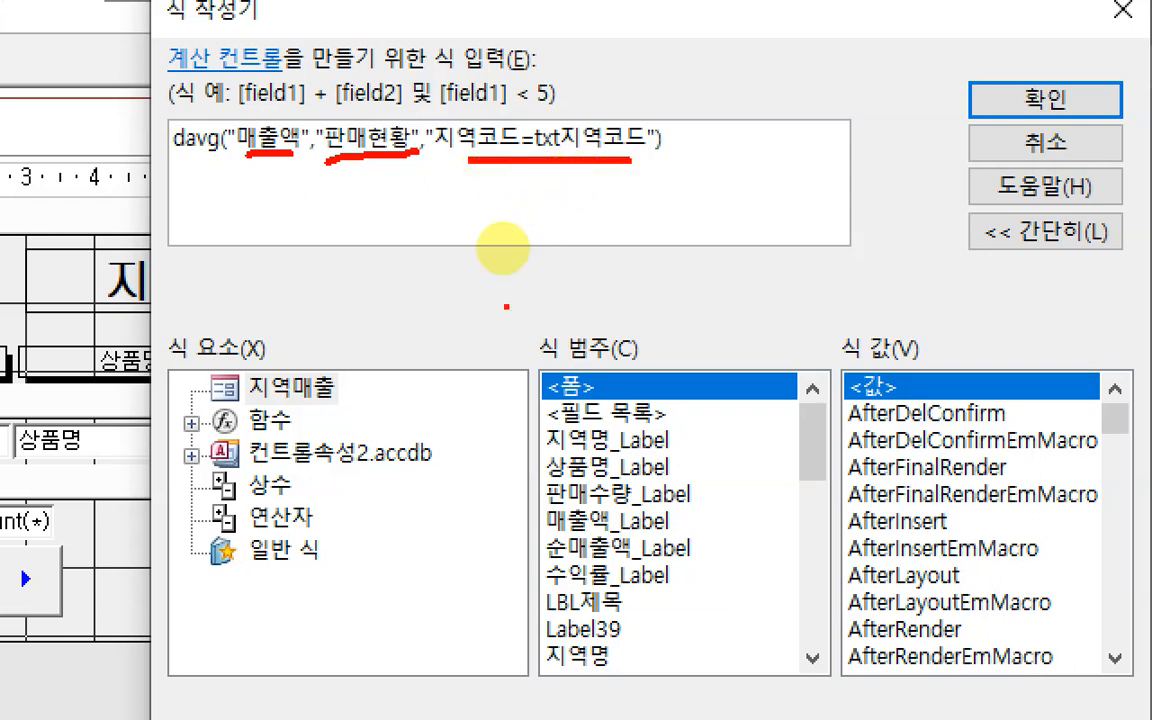
left_click_drag(159, 153, 192, 147)
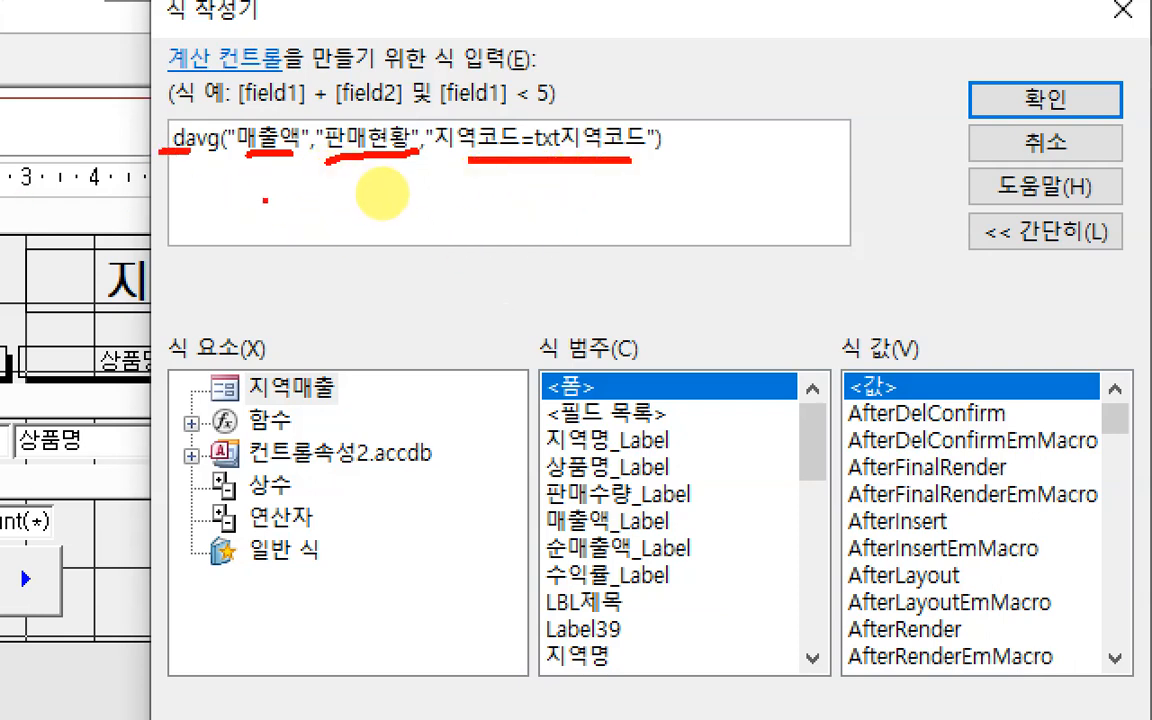
mouse_move(265, 185)
left_mouse_down()
mouse_move(264, 260)
mouse_move(300, 255)
left_mouse_up()
left_click_drag(232, 262, 300, 258)
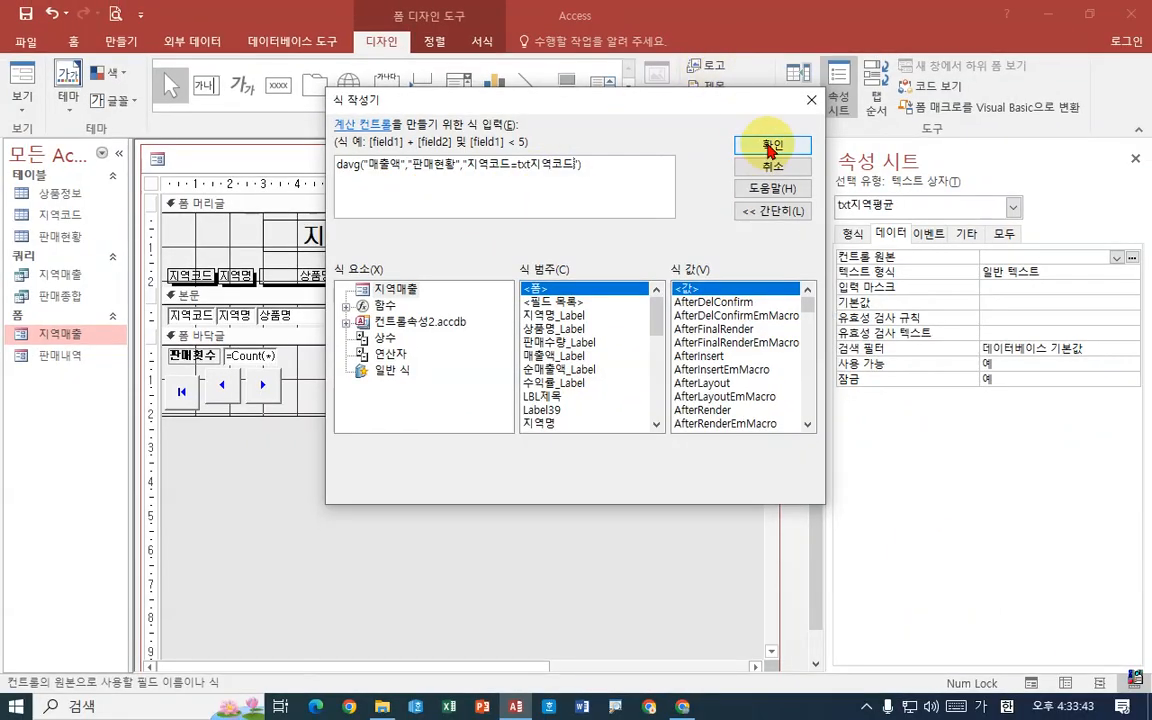
Save the 지역매출 form with the davg expression accepted for txt지역평균 and show it in Form View.
left_click(1045, 99)
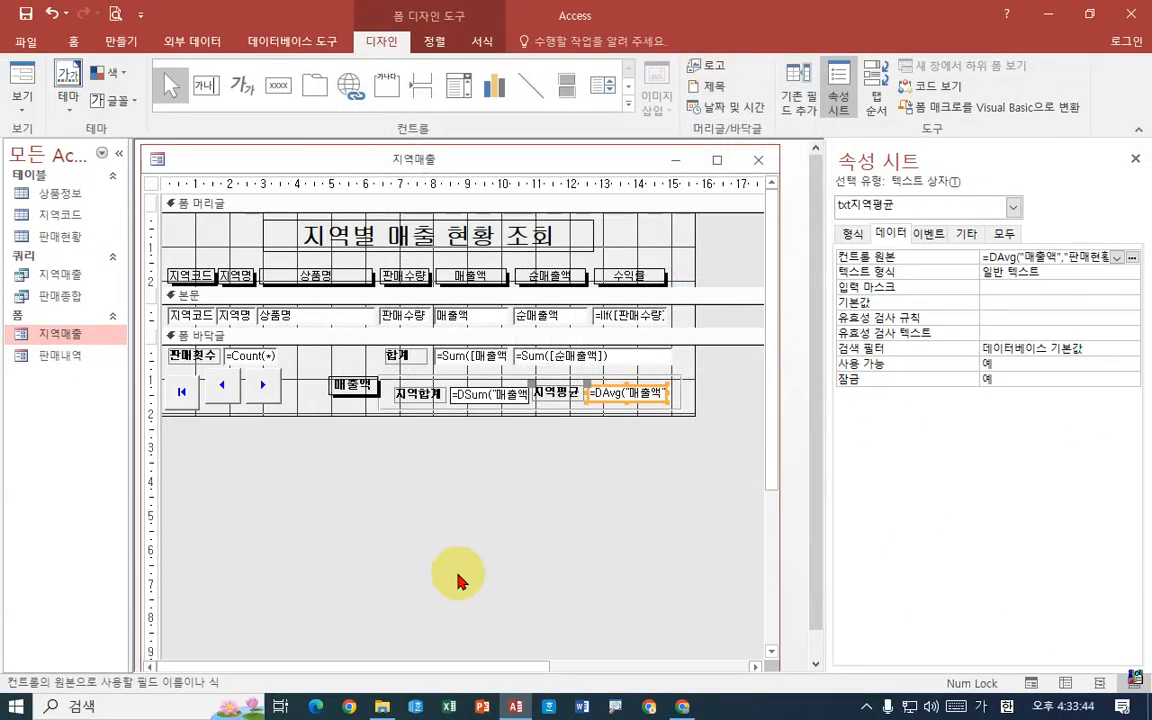
right_click(222, 164)
left_click(251, 173)
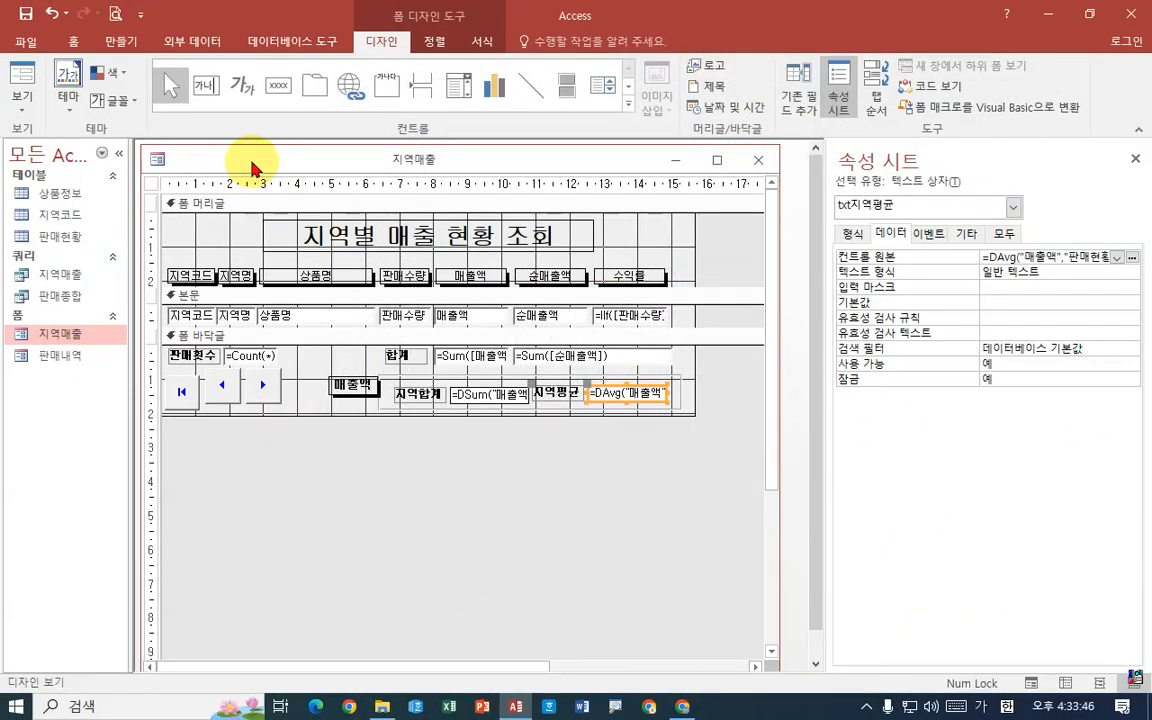
right_click(252, 168)
left_click(296, 248)
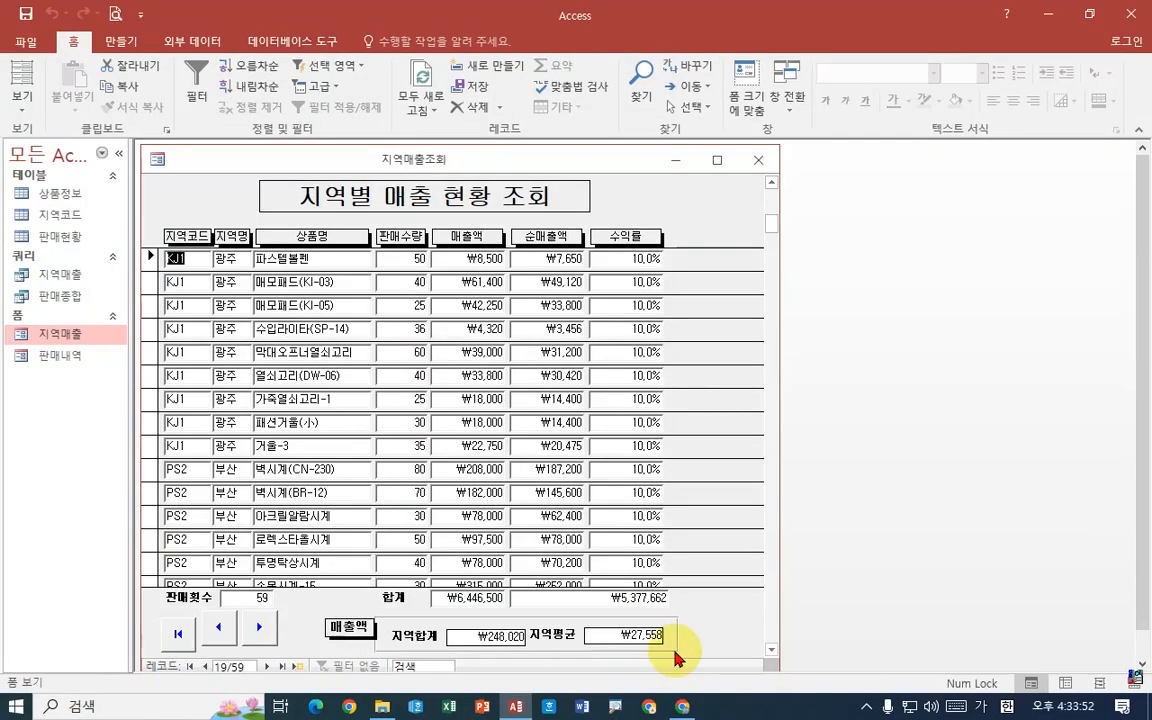
In Design View, draw a command button in the form footer between the next-record button and the 매출액 label.
right_click(307, 155)
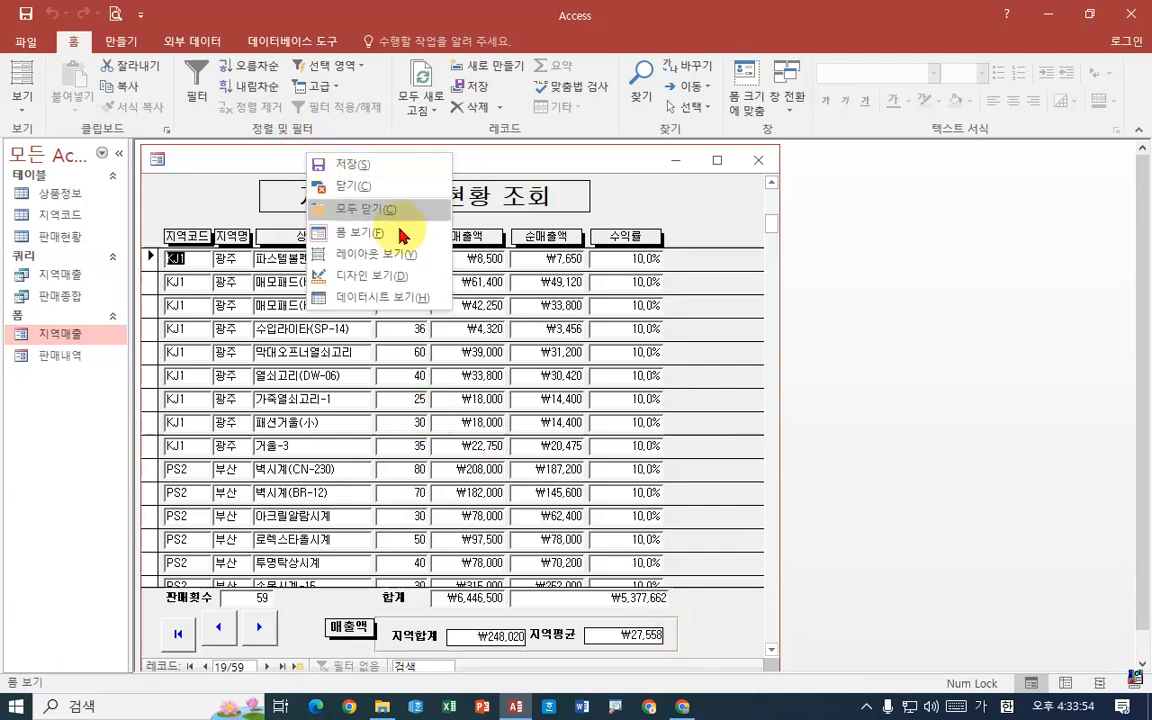
left_click(385, 276)
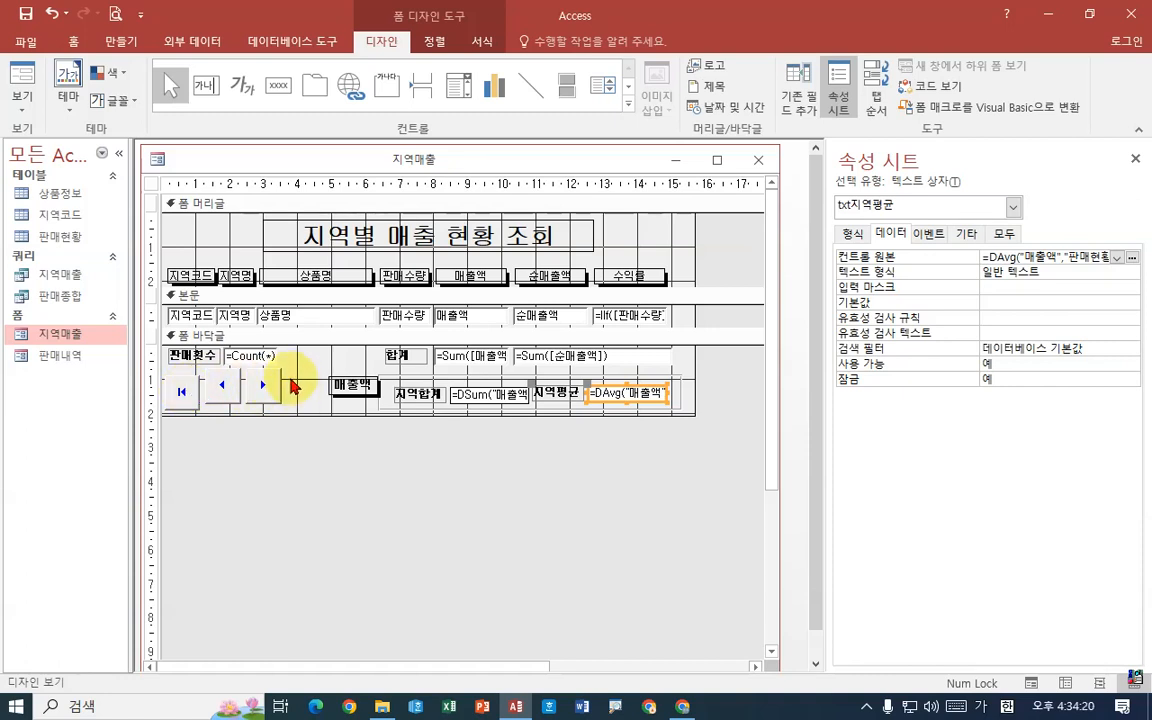
left_click(277, 88)
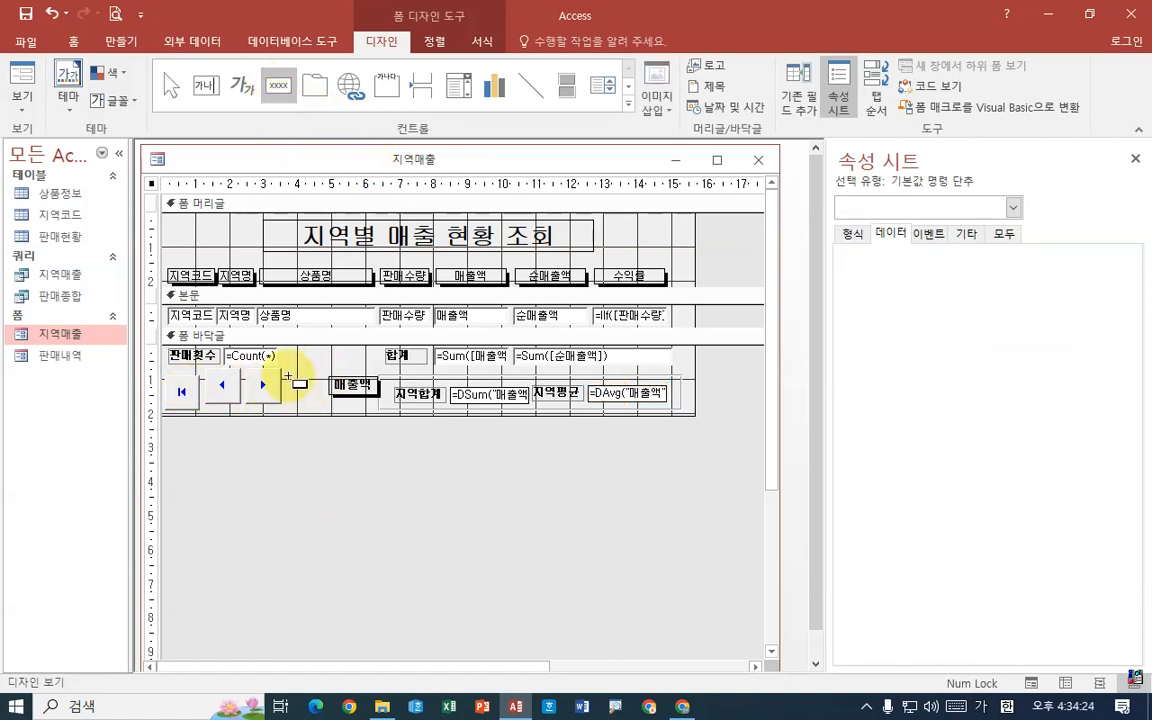
left_click_drag(291, 372, 324, 408)
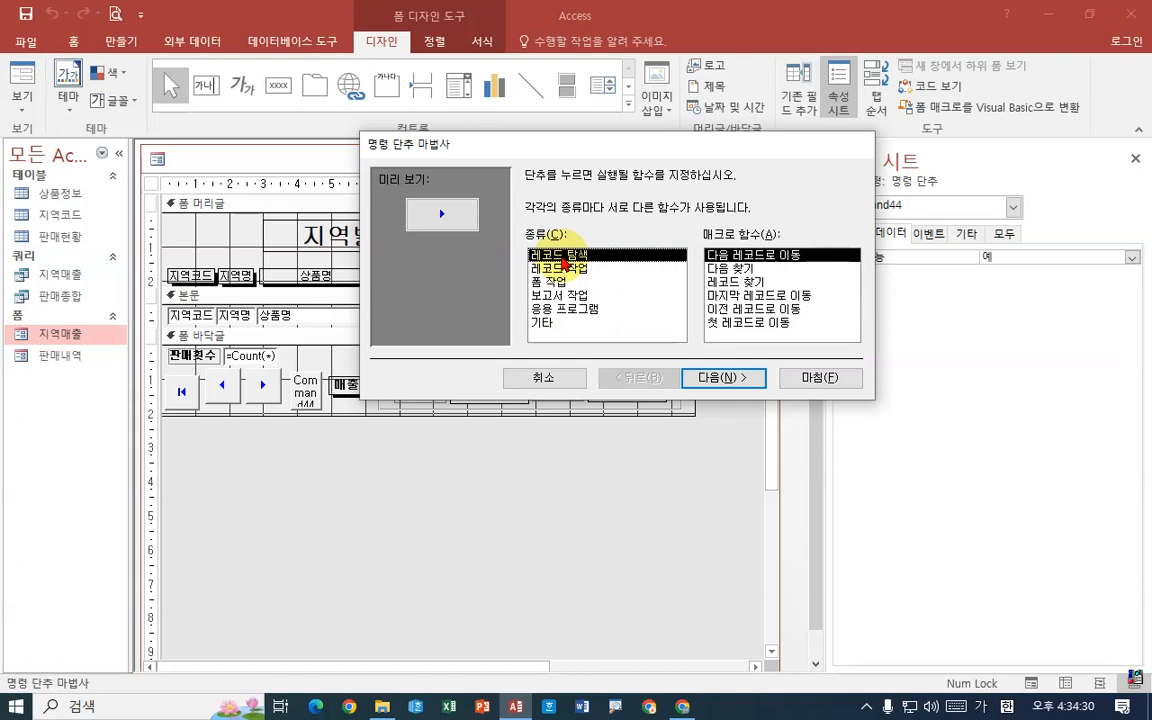
Assign the 레코드 탐색 action 마지막 레코드로 이동 to the new button in the command button wizard.
left_click(740, 297)
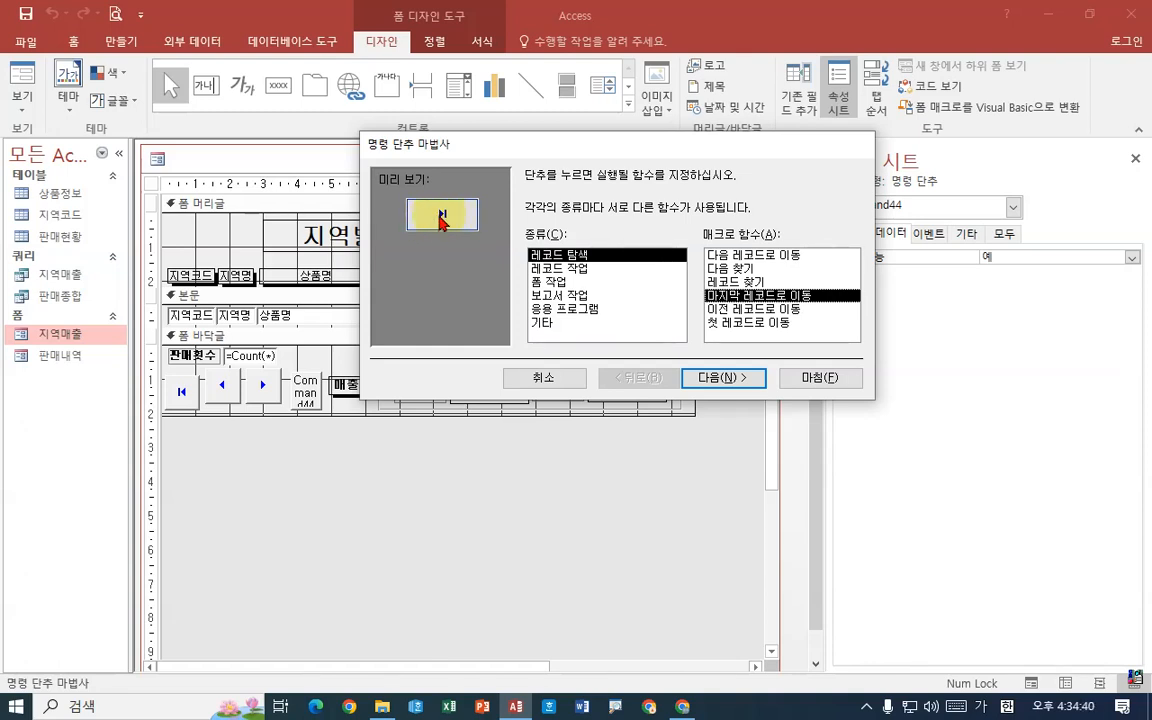
left_click(540, 254)
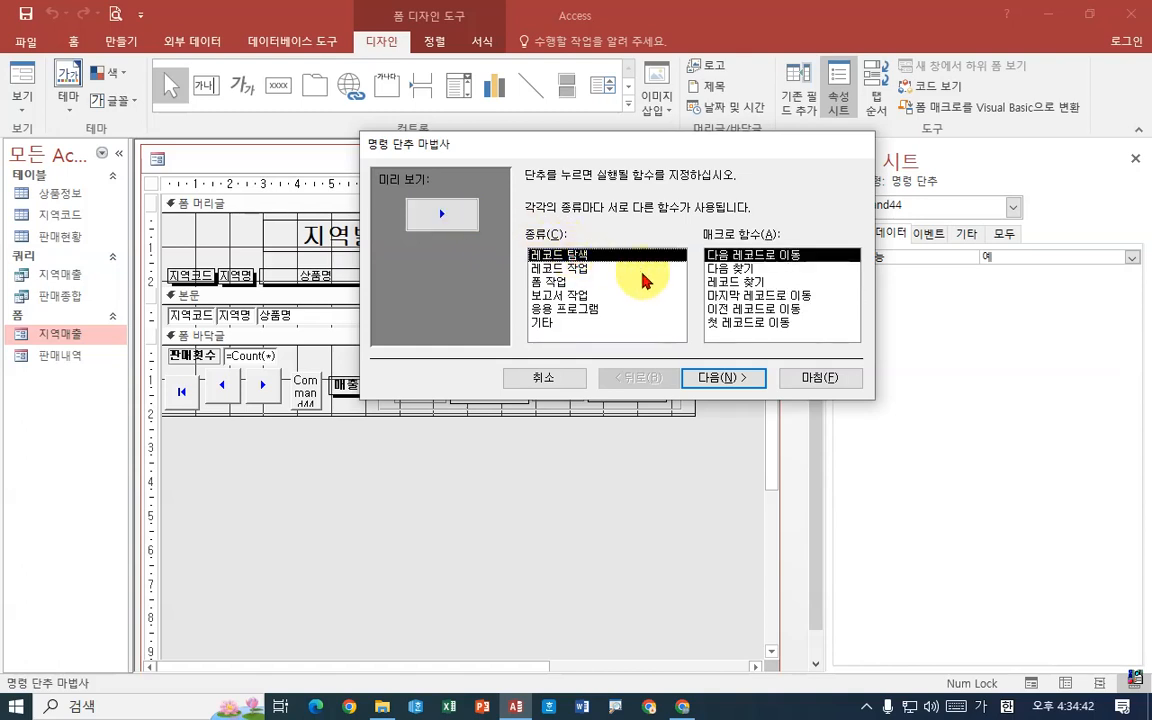
left_click(729, 297)
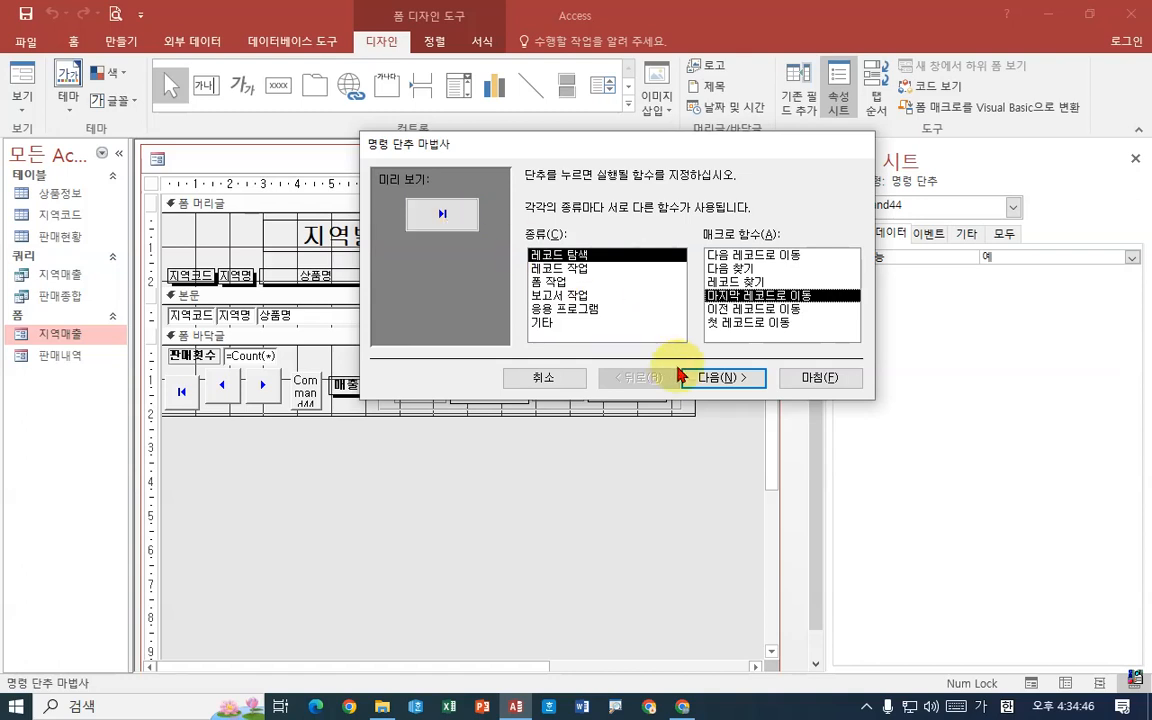
left_click(724, 384)
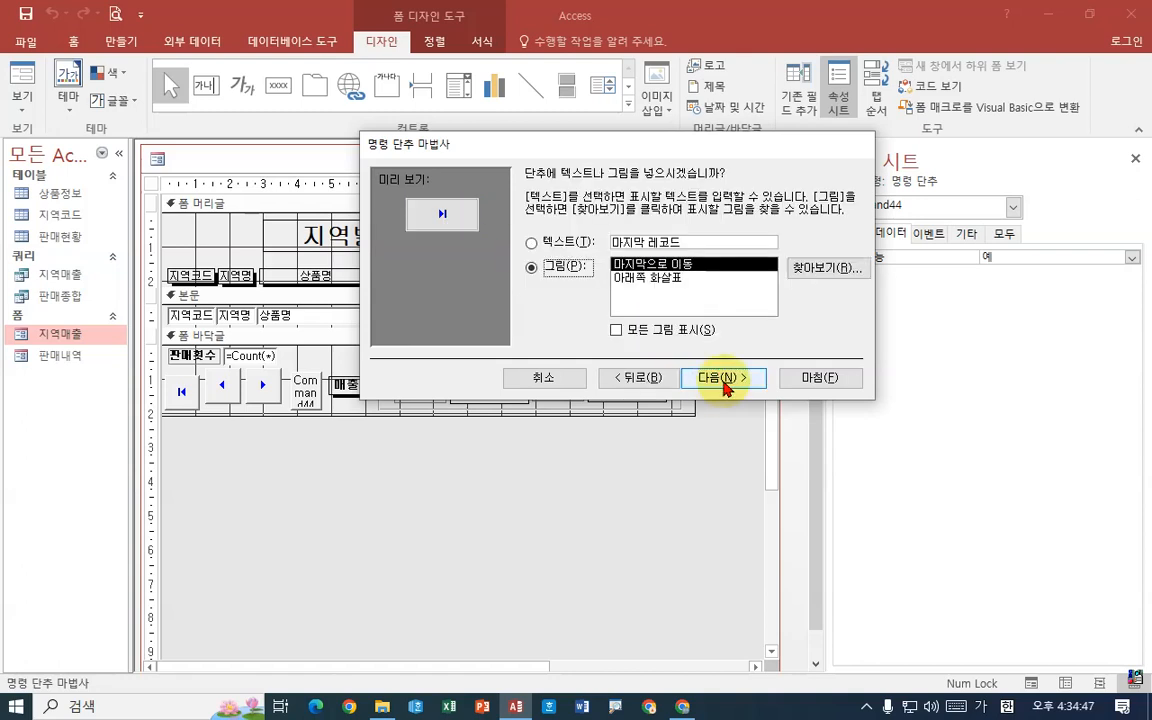
Have the button show the picture 마지막으로 이동 instead of text.
left_click(531, 243)
left_click(531, 267)
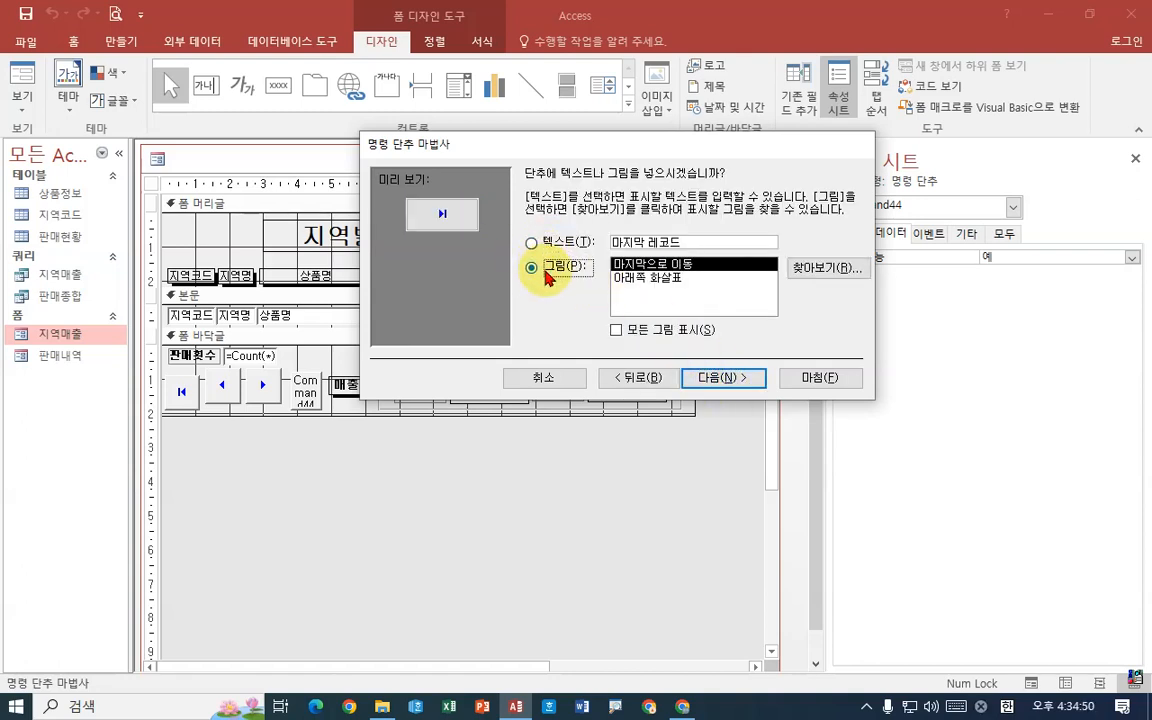
left_click(646, 276)
left_click(647, 265)
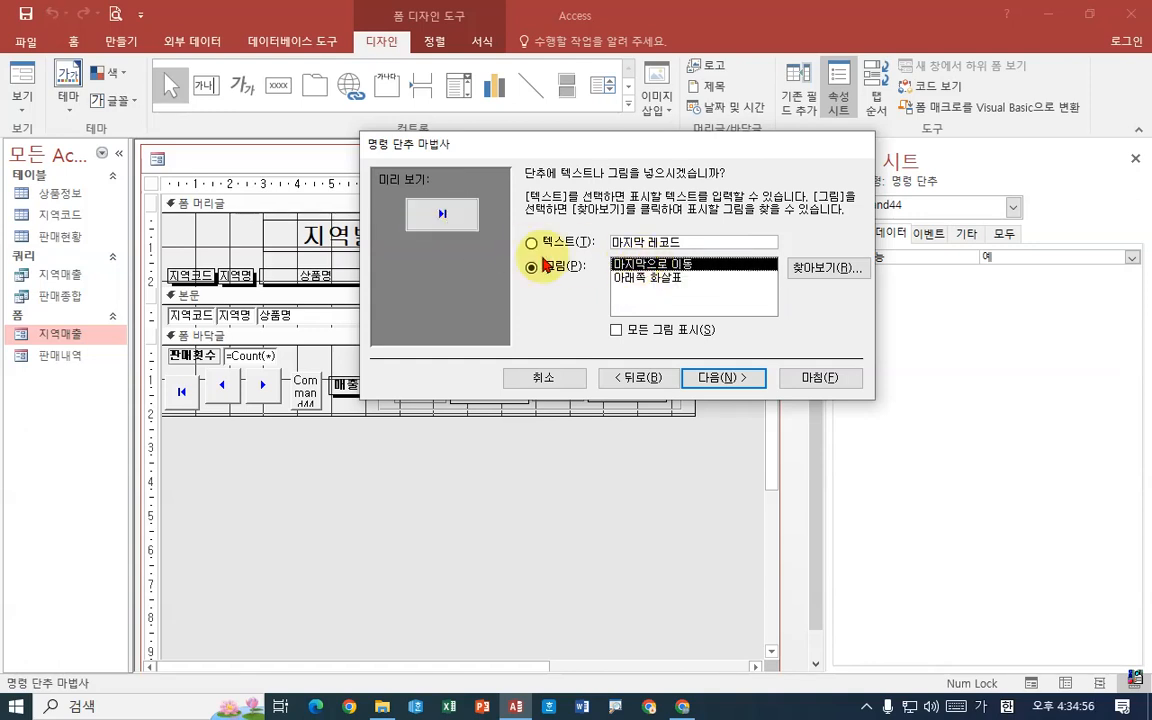
left_click(700, 380)
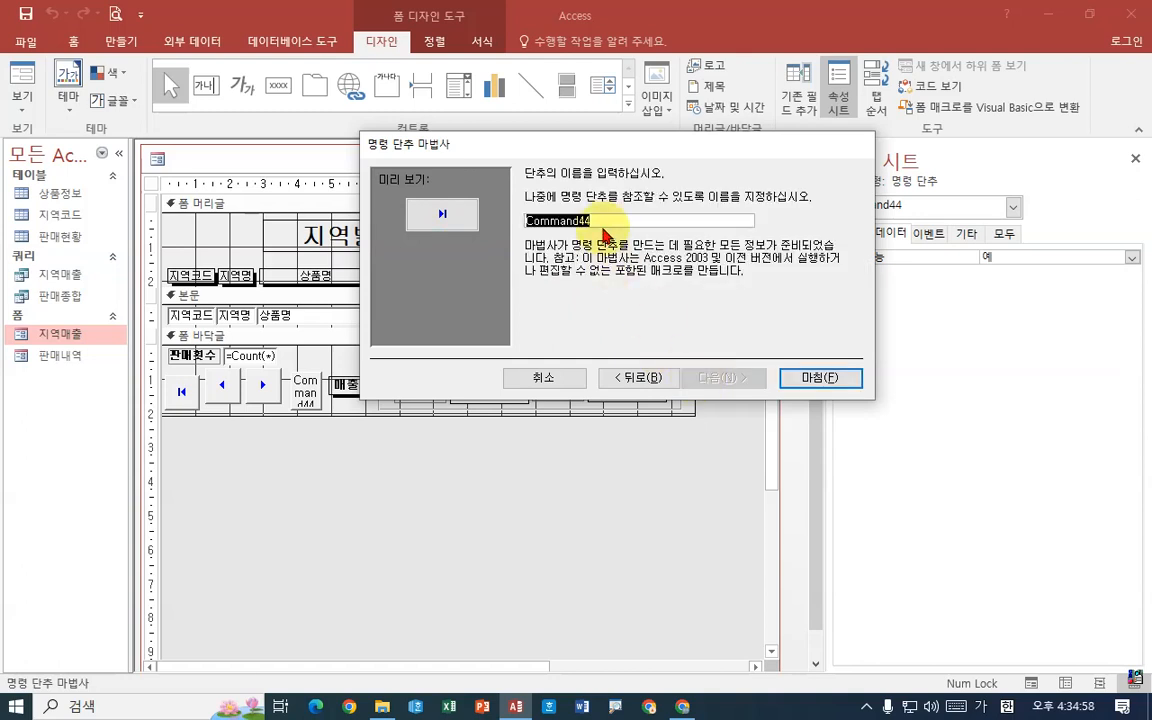
Name the command button cmd마지막 and finish the wizard.
type("홍")
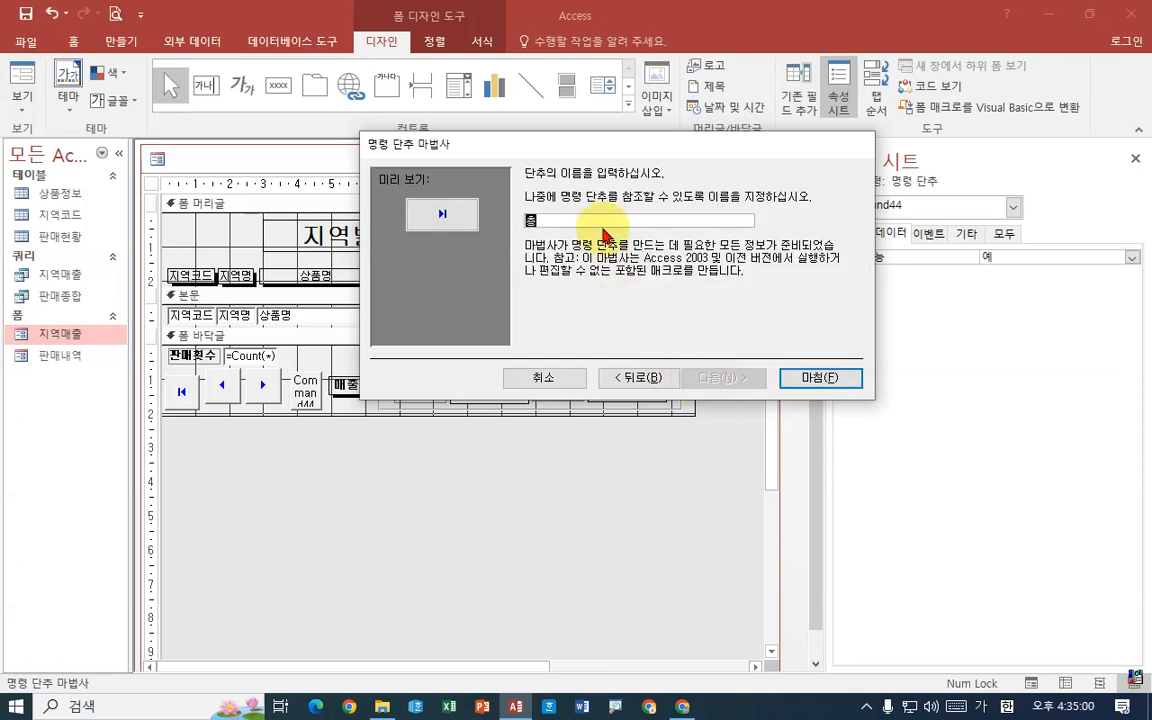
key("BackSpace")
type("cm")
type("d마저")
type("막")
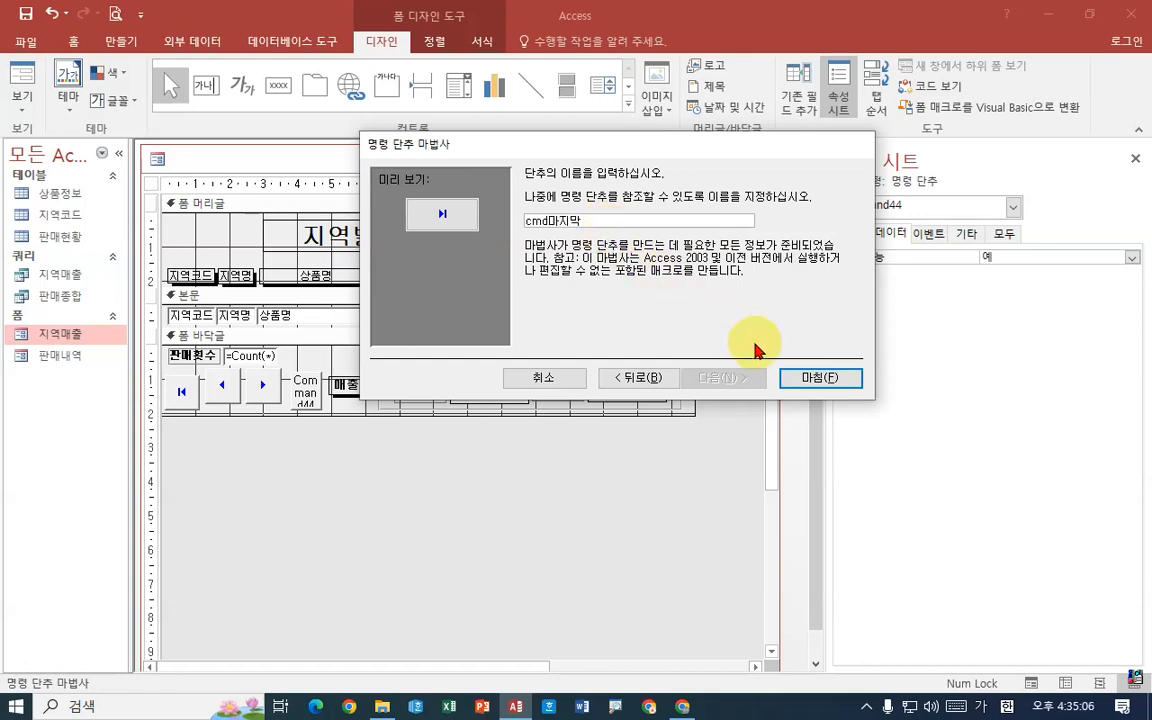
left_click(800, 378)
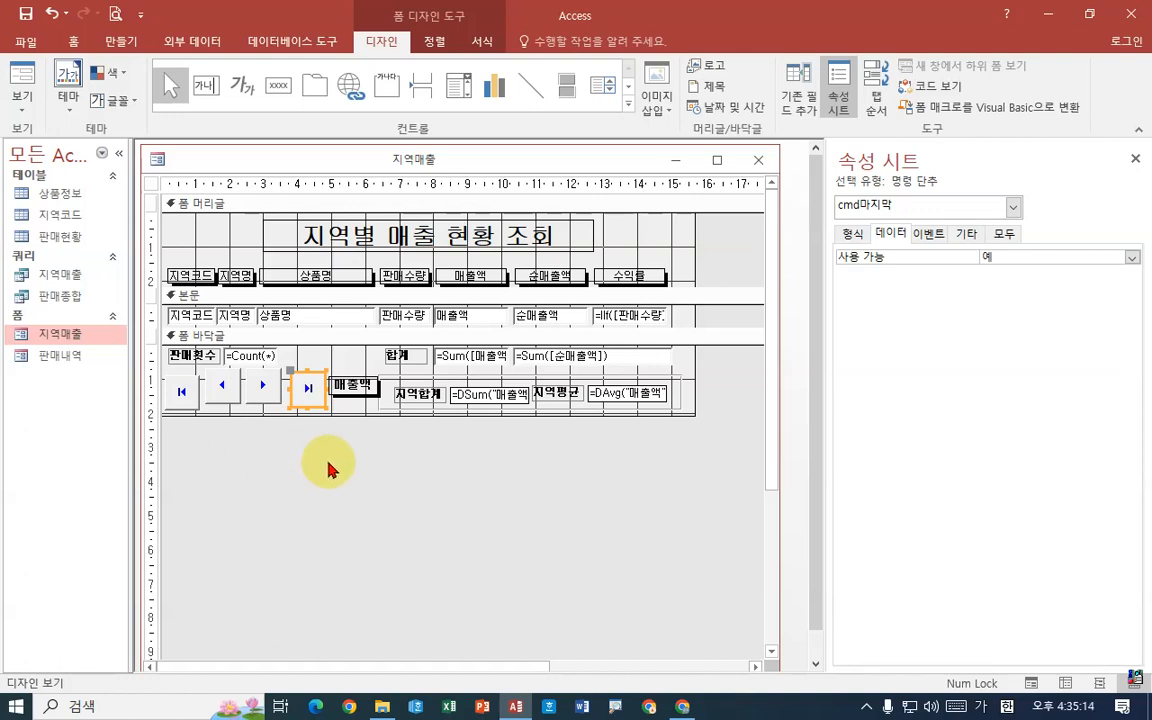
Align the four record navigation buttons in the form footer by their top edges and snap them to the grid.
left_click(181, 391)
key("Caps_Lock")
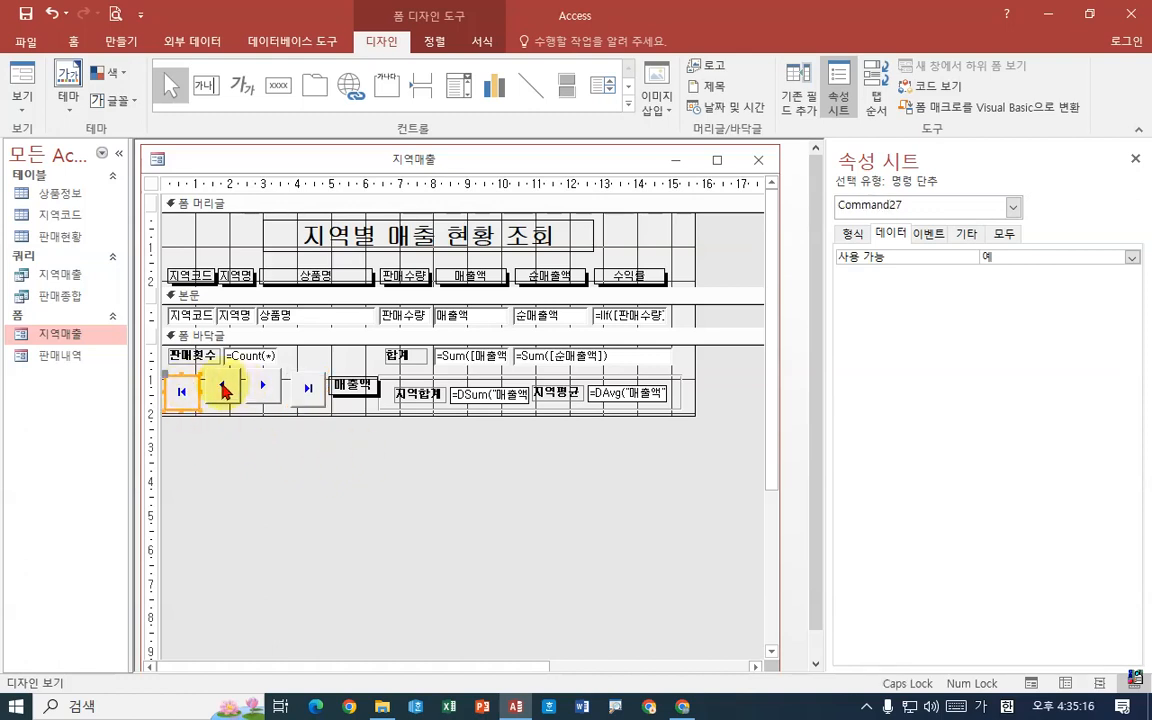
left_click(306, 388)
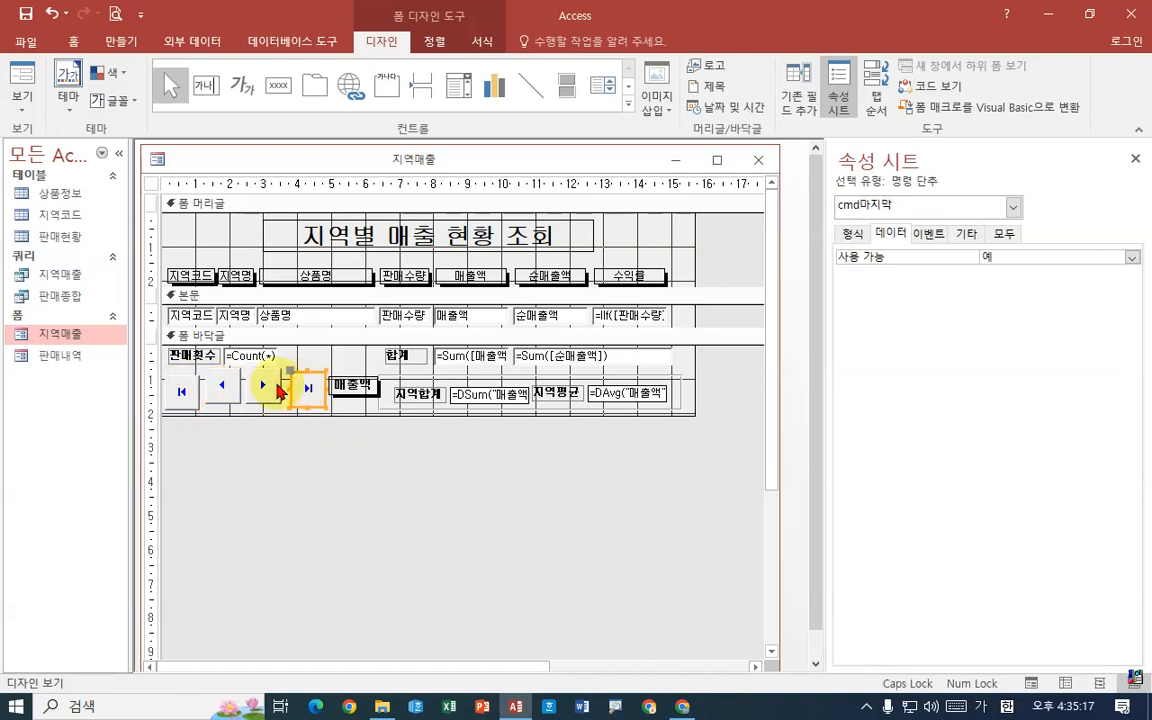
left_click(183, 393)
left_click(217, 392, "shift")
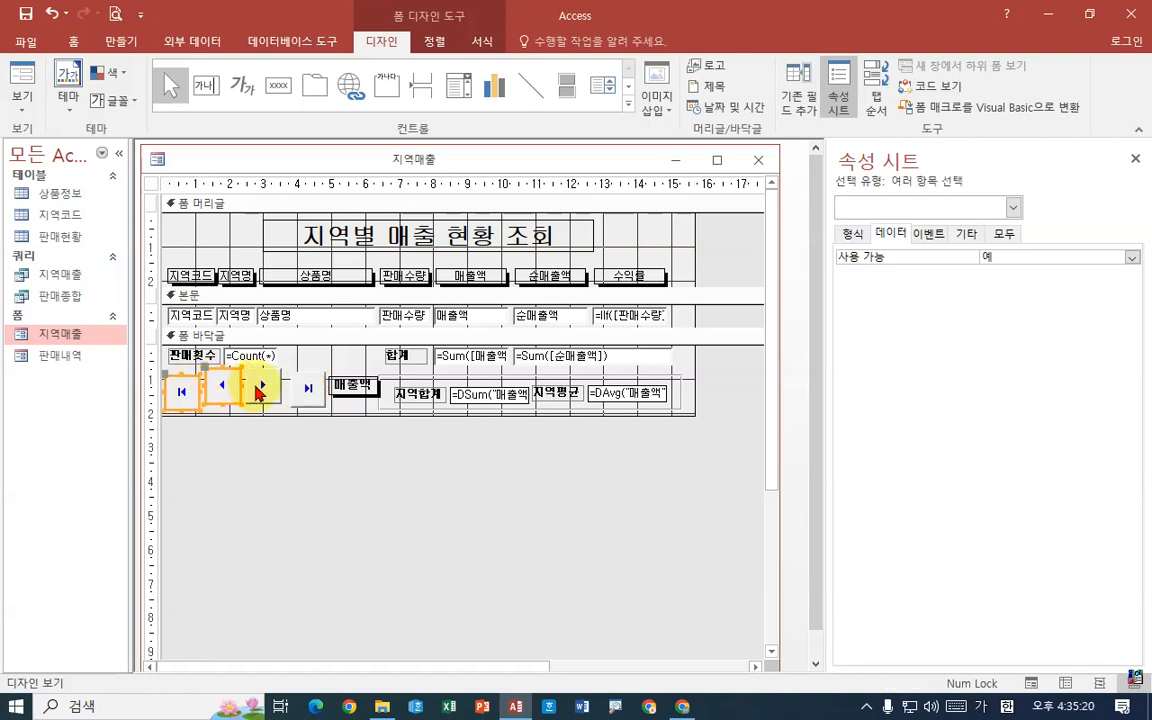
left_click(259, 392, "shift")
left_click(305, 392, "shift")
left_click(435, 42)
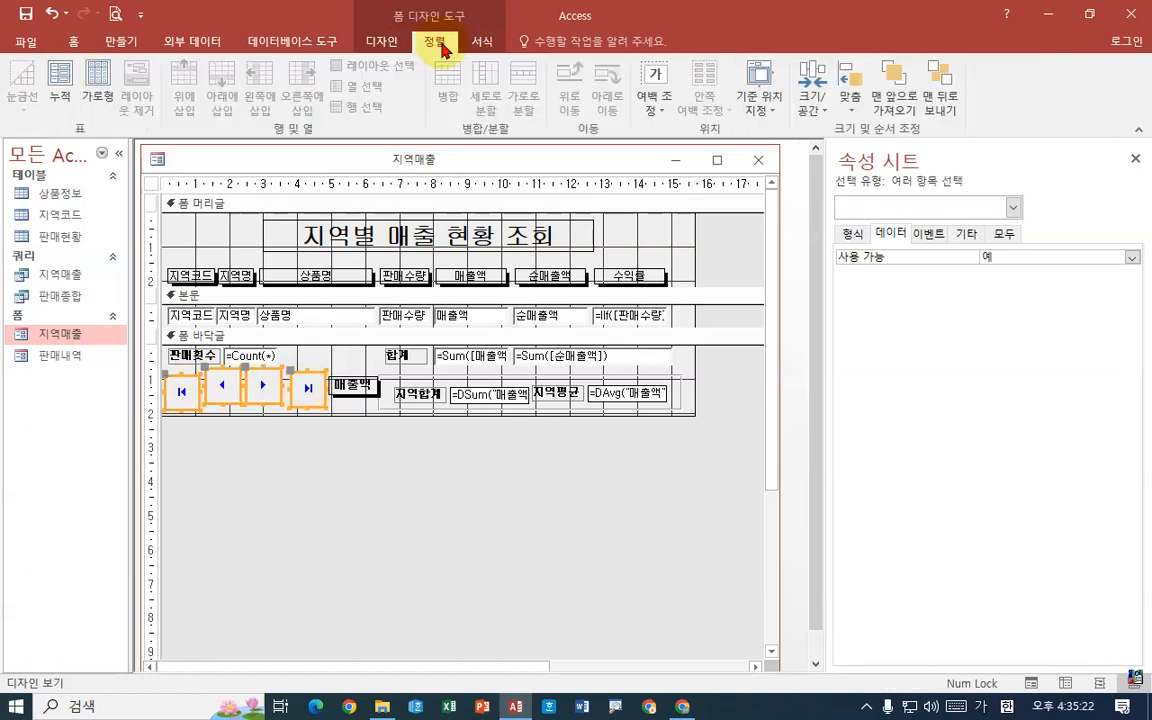
left_click(850, 95)
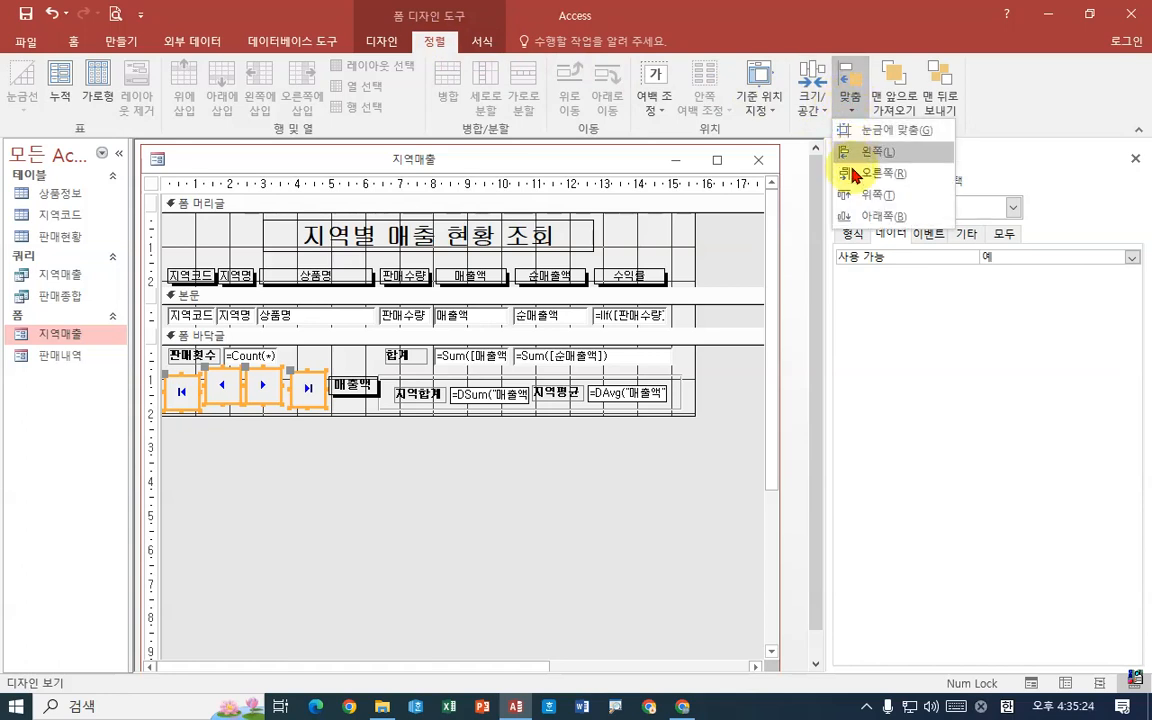
left_click(856, 194)
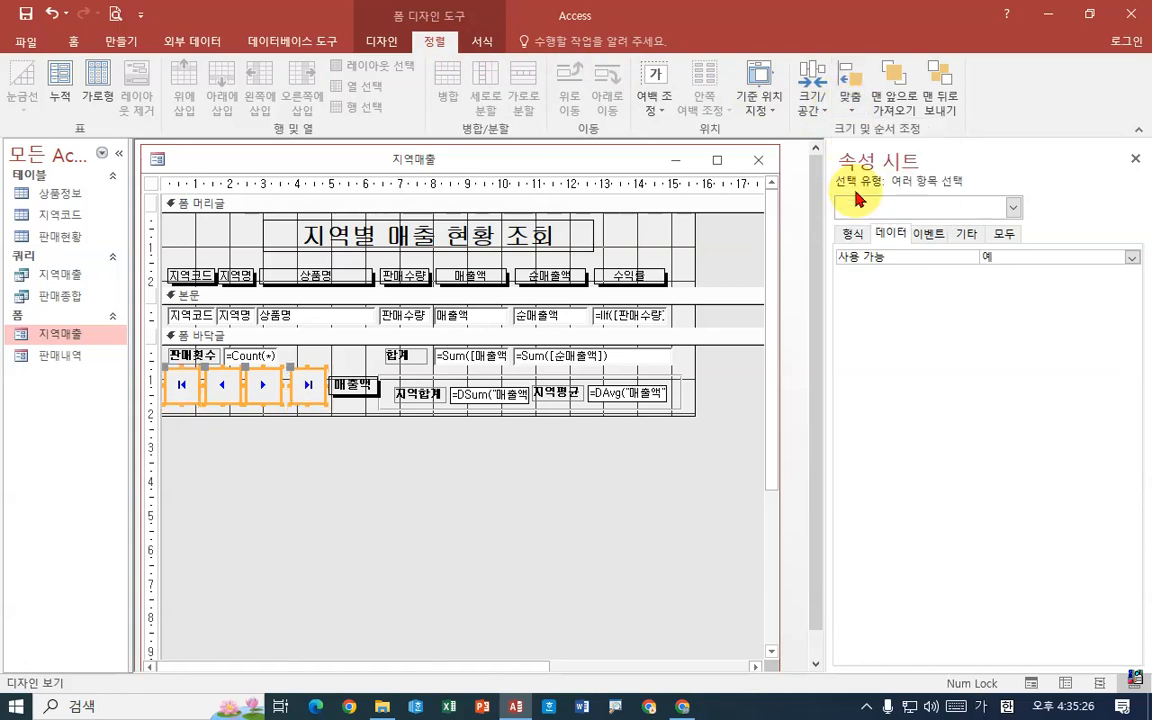
left_click(849, 98)
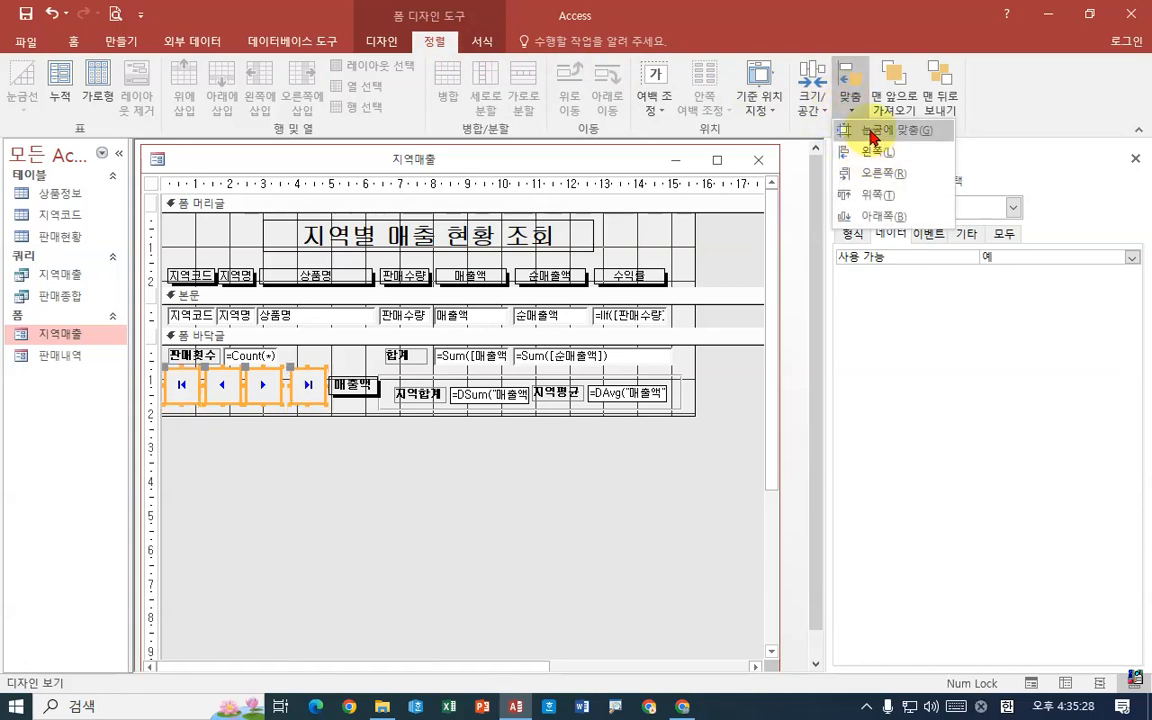
left_click(870, 132)
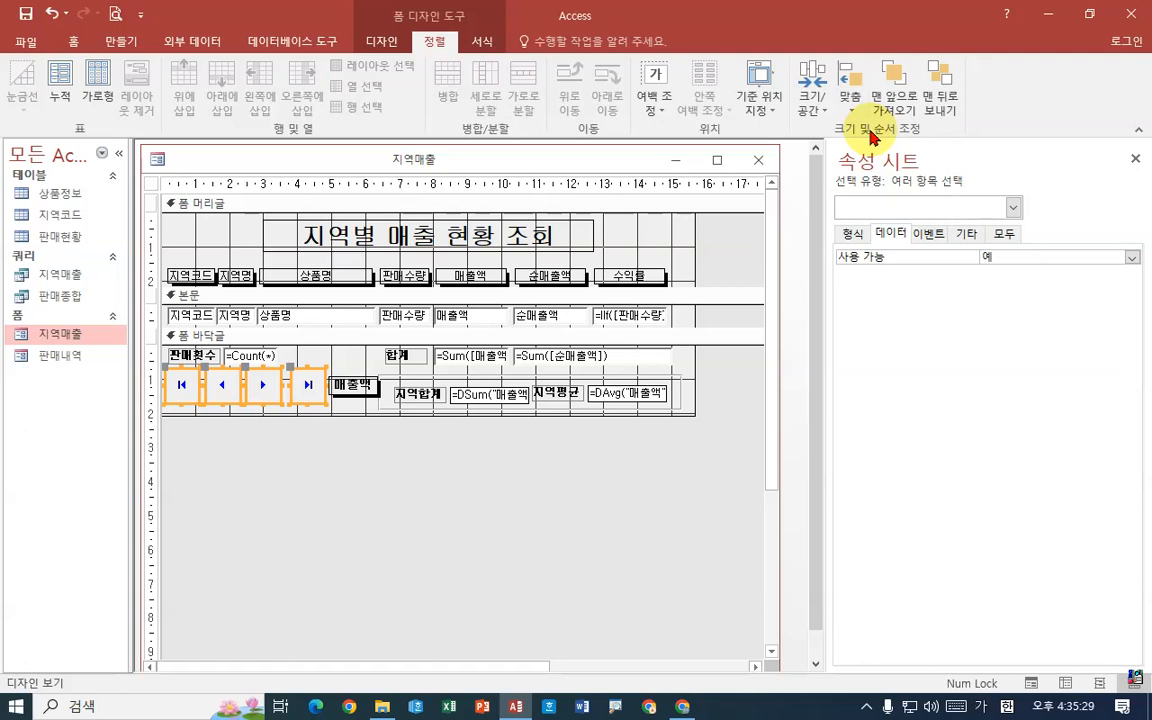
left_click(288, 462)
Nudge the previous-record and next-record buttons left to close the gaps after the first-record button.
left_click(305, 386)
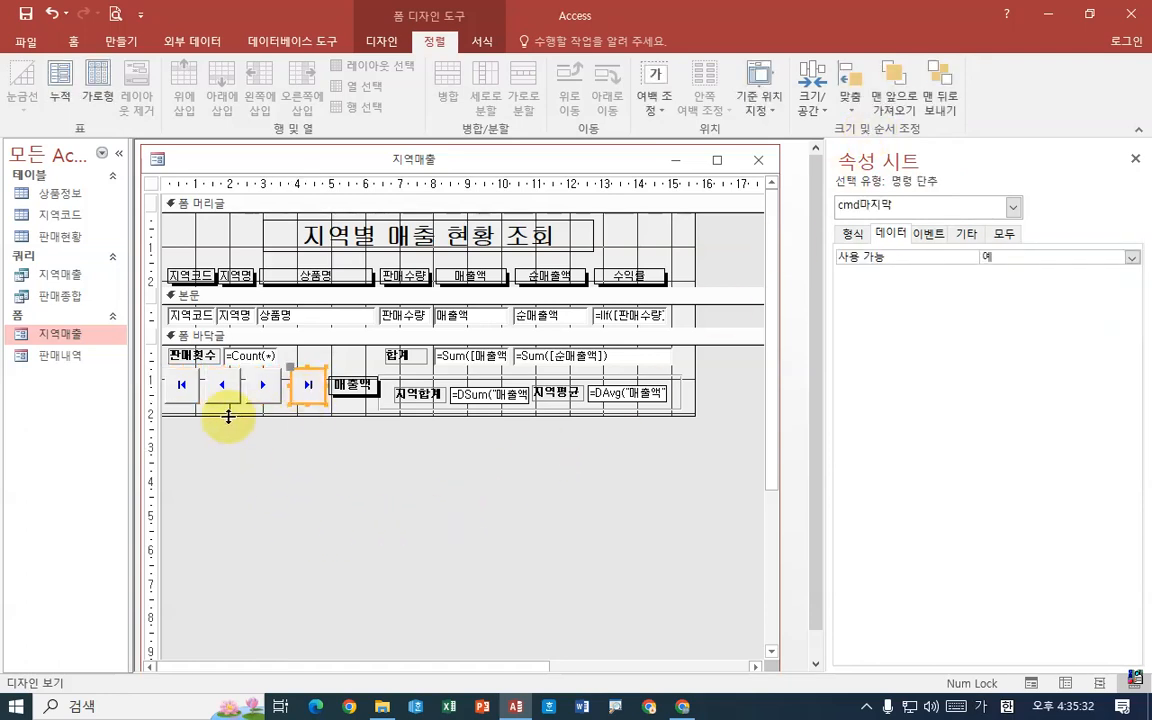
left_click(221, 384)
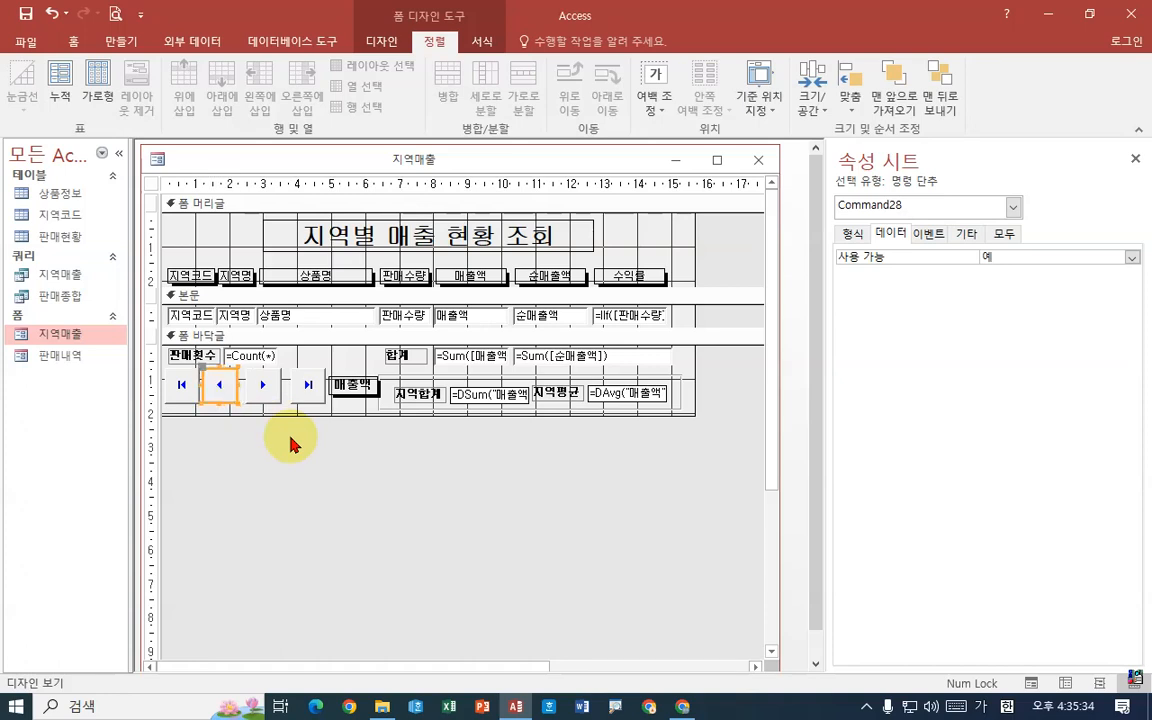
key("Left")
left_click(254, 396)
key("Left")
key("Left")
key("Left")
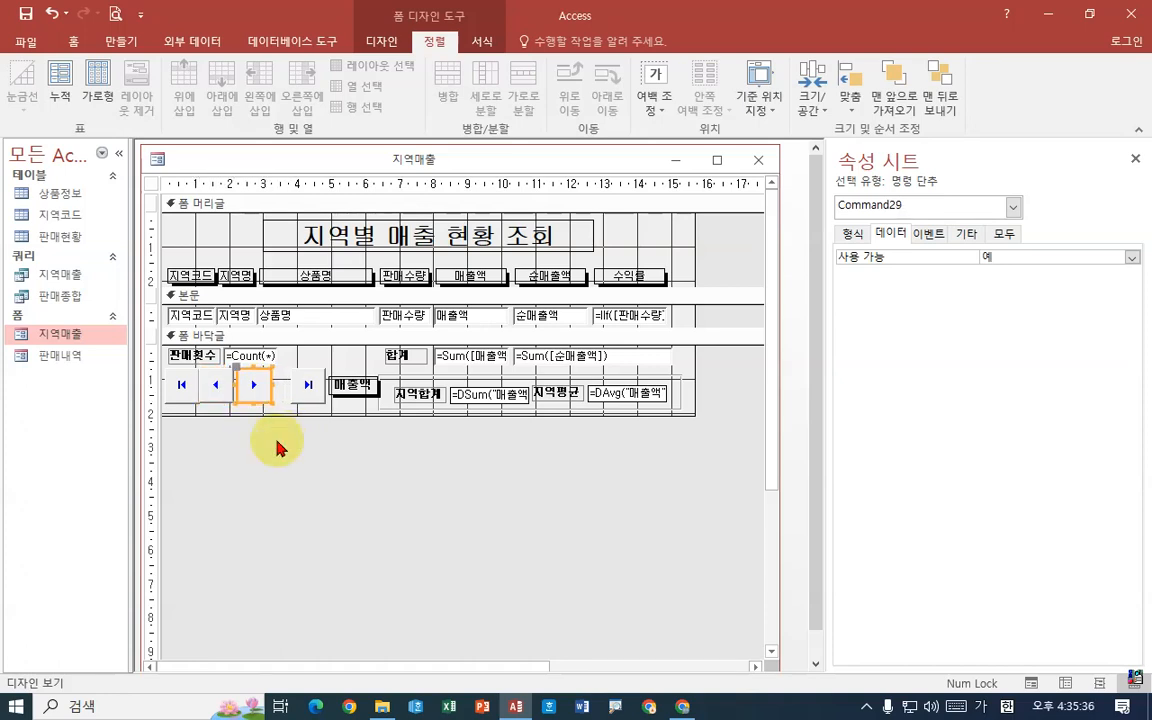
Nudge the cmd마지막 button left until it sits directly beside the next-record button.
left_click(303, 386)
key("Left")
key("Left")
key("Left")
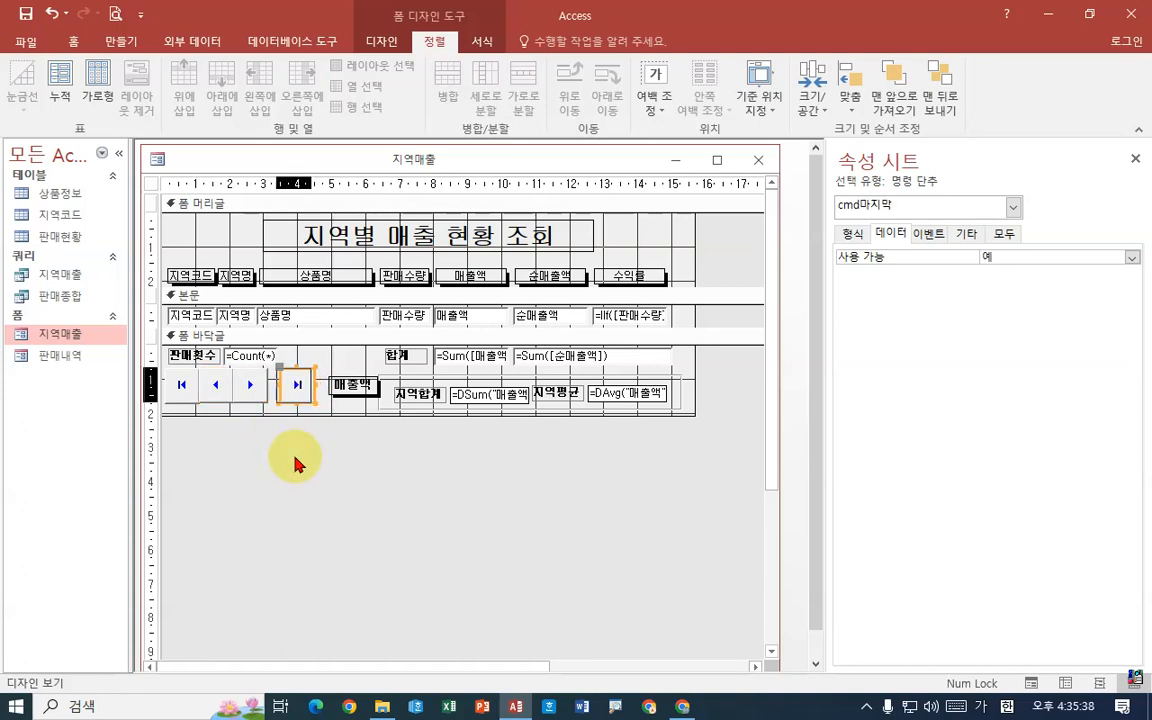
key("Left")
key("Left")
key("Left")
key("Left")
left_click(312, 515)
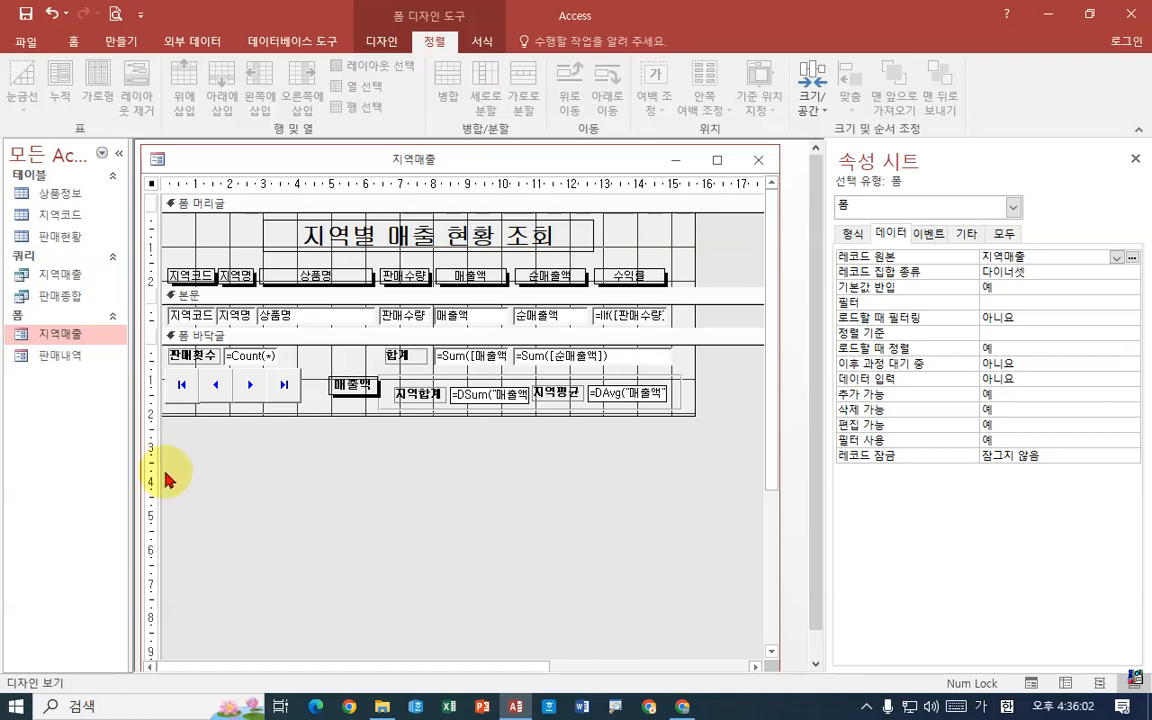
left_click(424, 320)
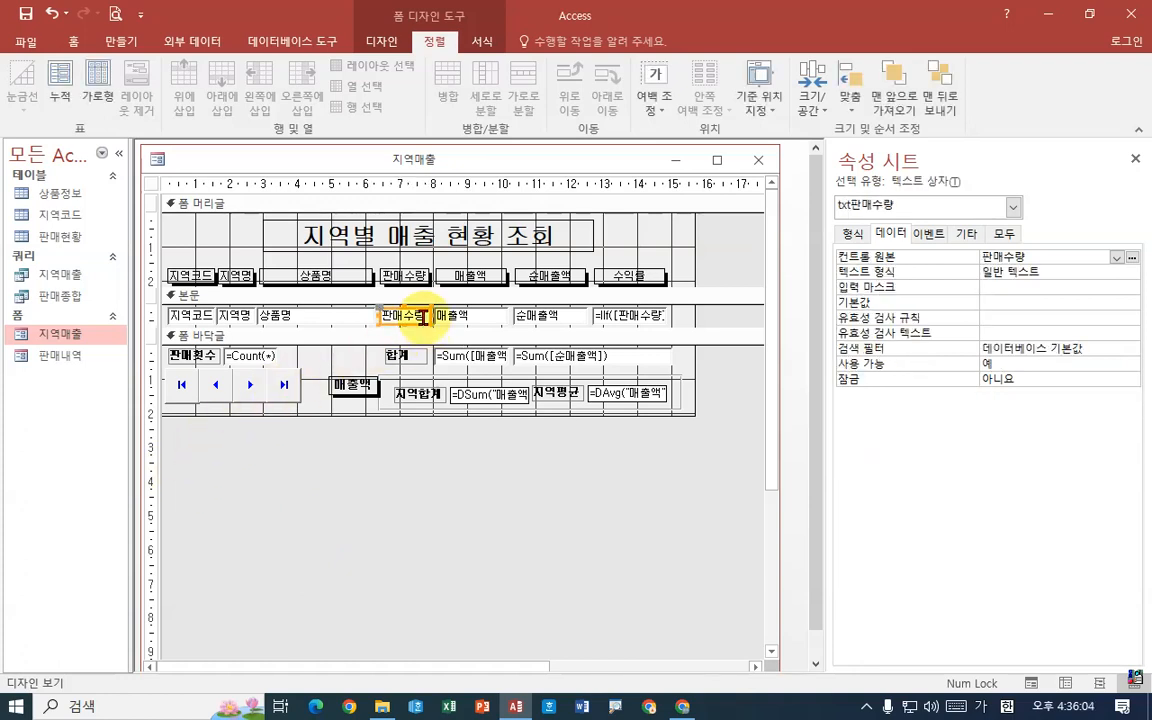
left_click(474, 318)
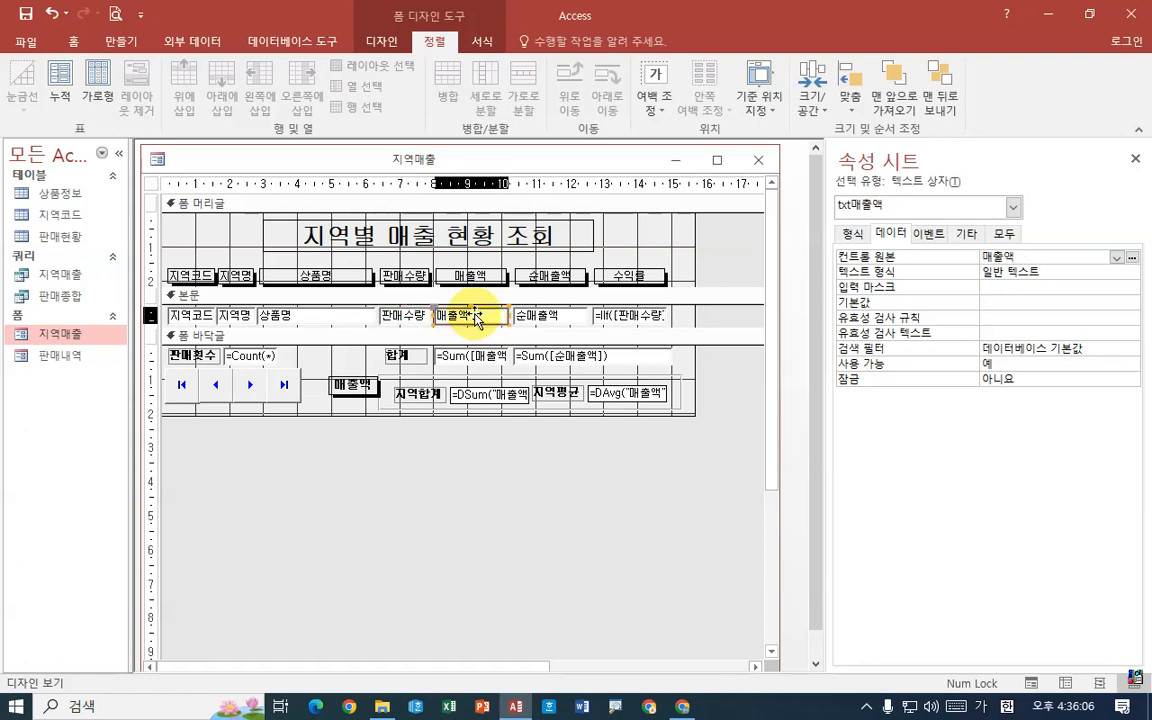
left_click(408, 322)
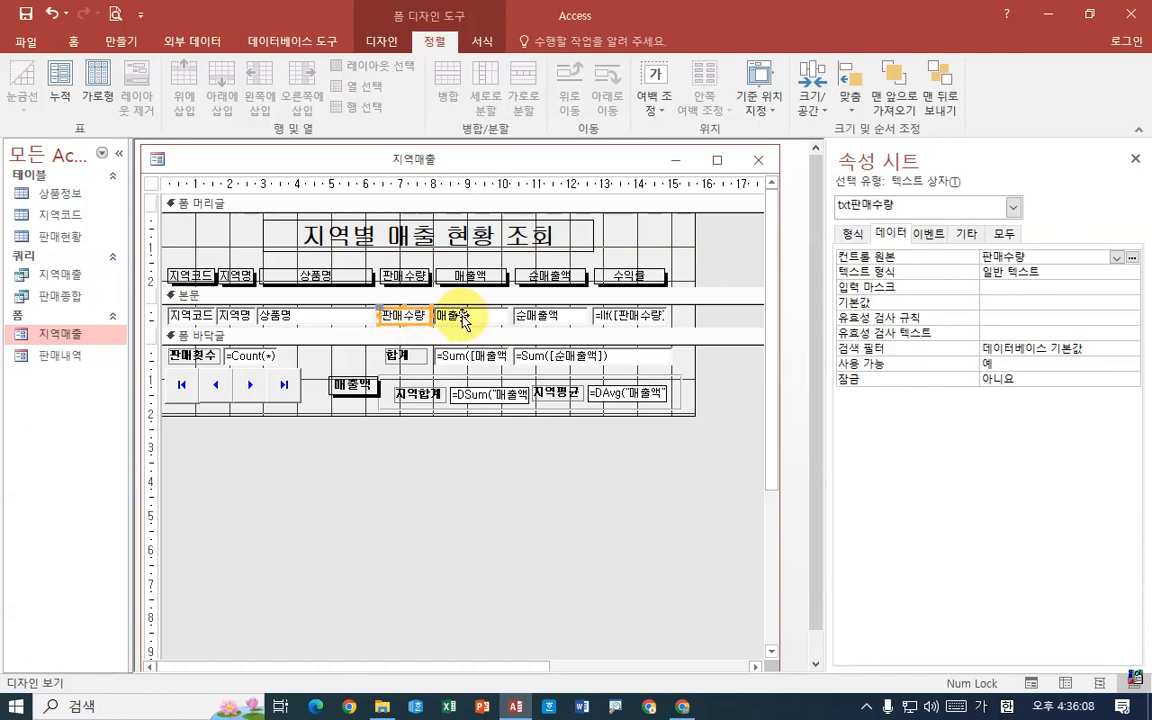
left_click(463, 321)
left_click(400, 318)
left_click(458, 321)
left_click(411, 322)
left_click(456, 321)
left_click(408, 320)
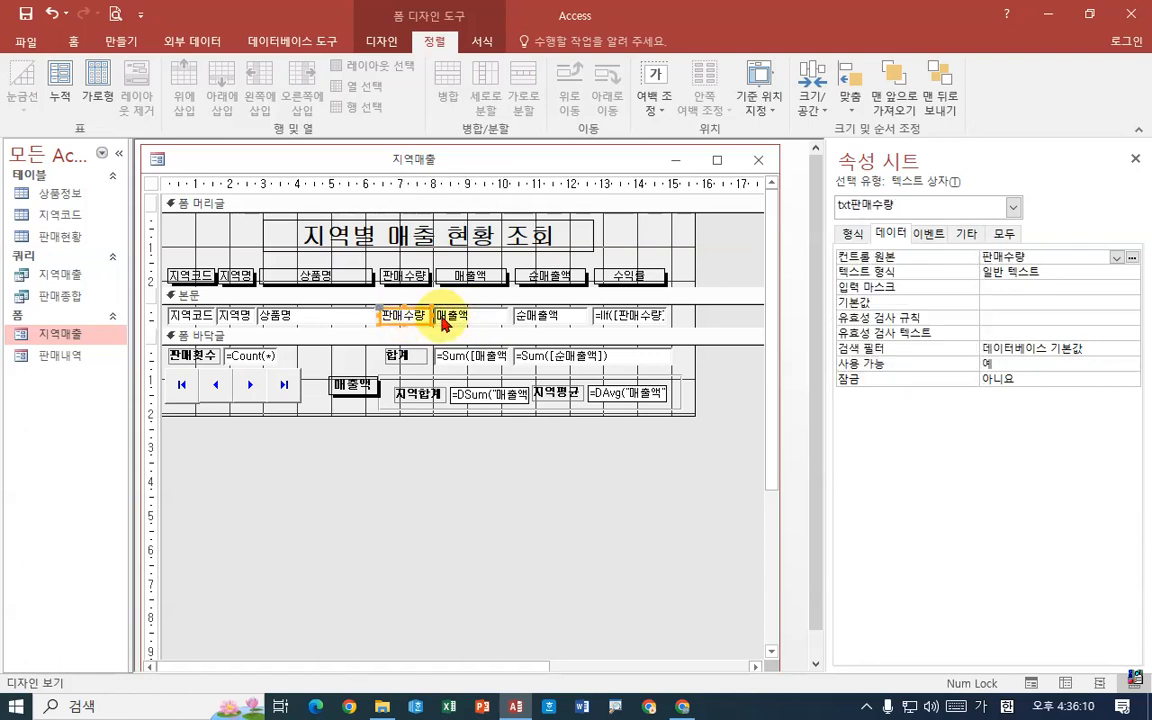
left_click(456, 320)
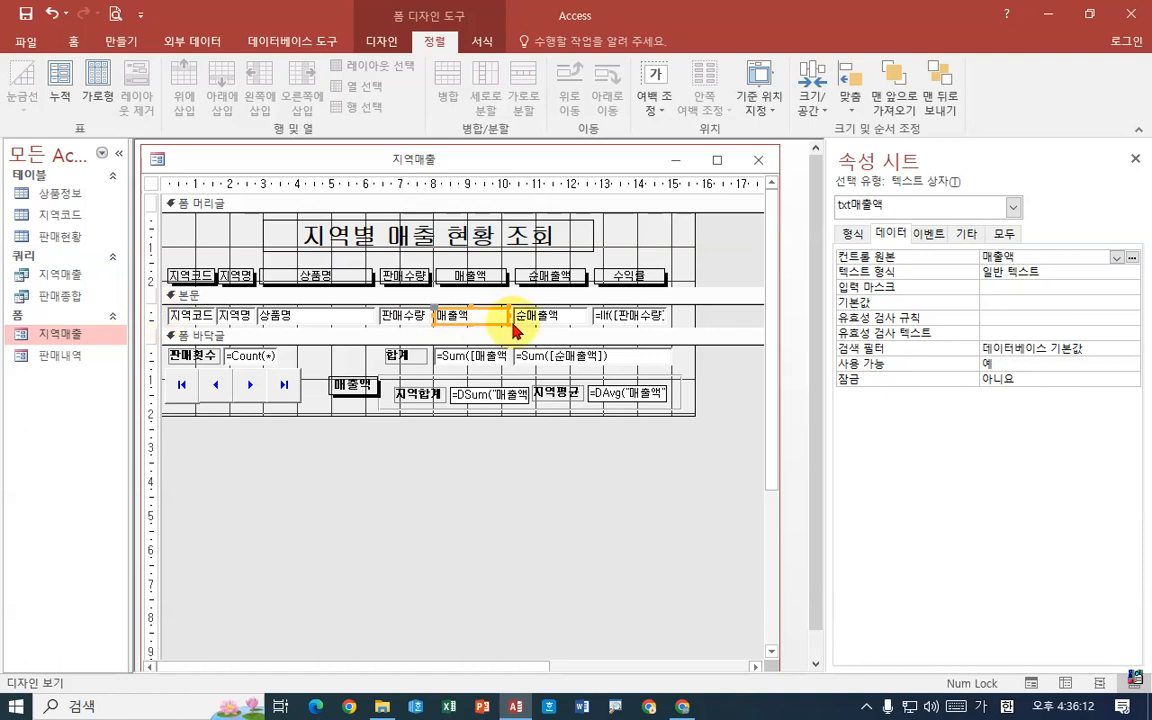
Start a new conditional formatting rule for both the 판매수량 and 매출액 text boxes in the detail section.
left_click(408, 318)
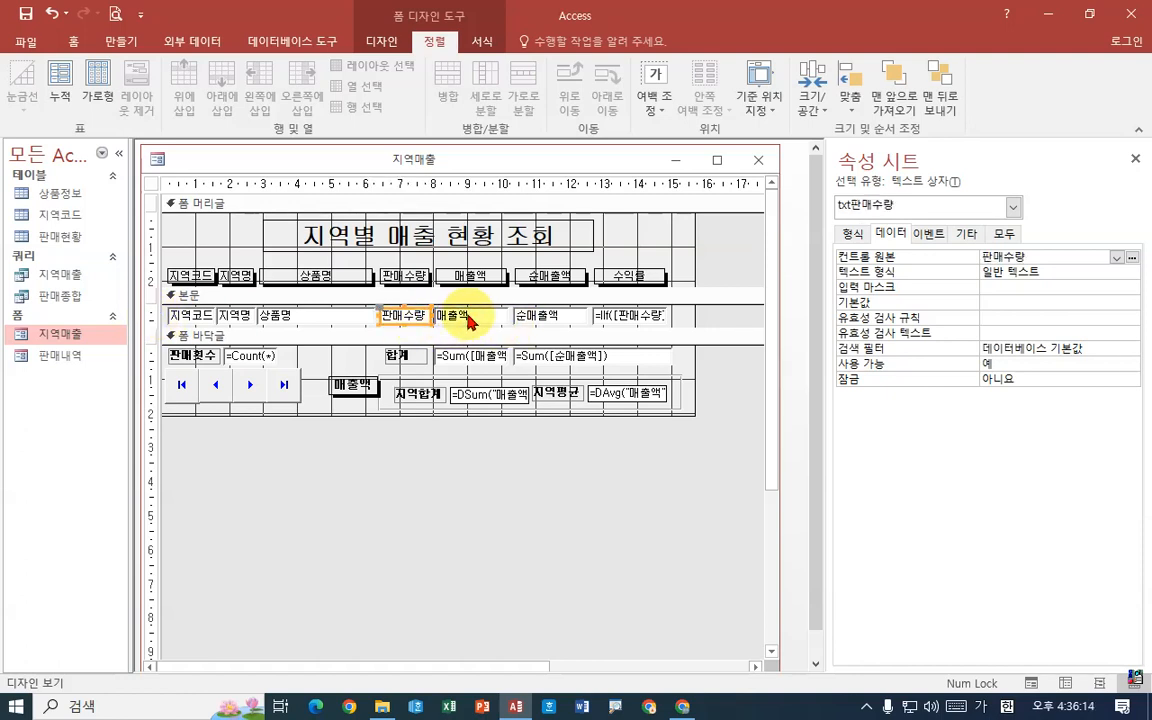
left_click(468, 320, "shift")
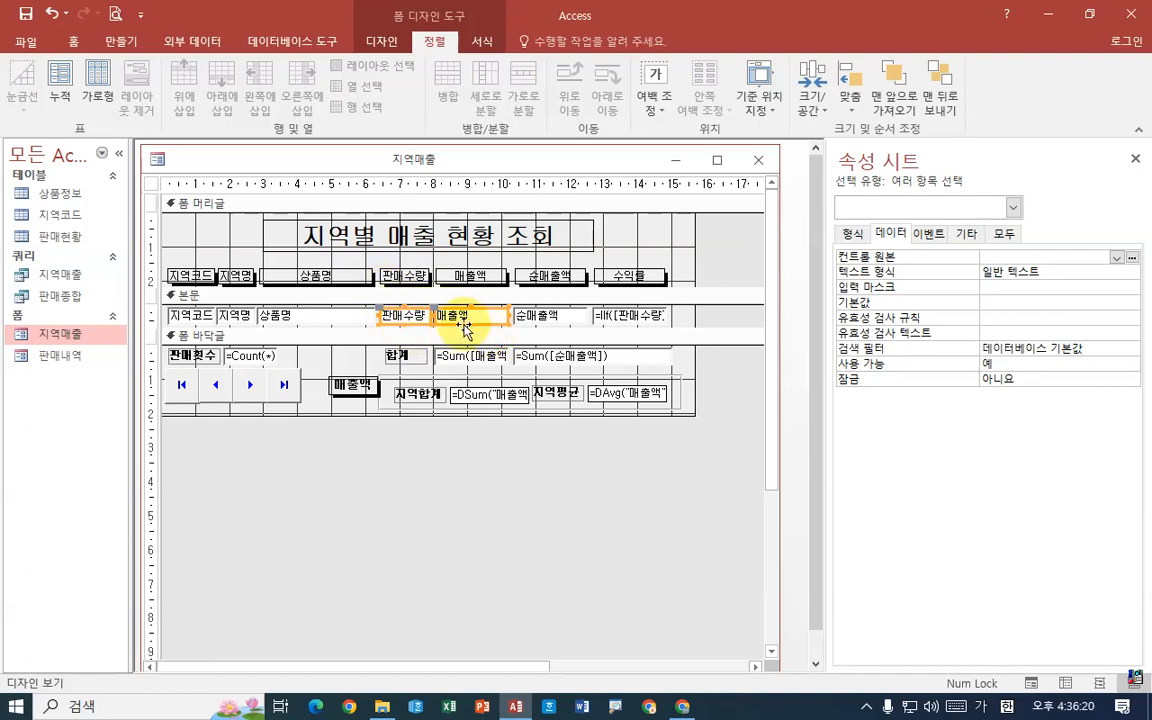
left_click(482, 43)
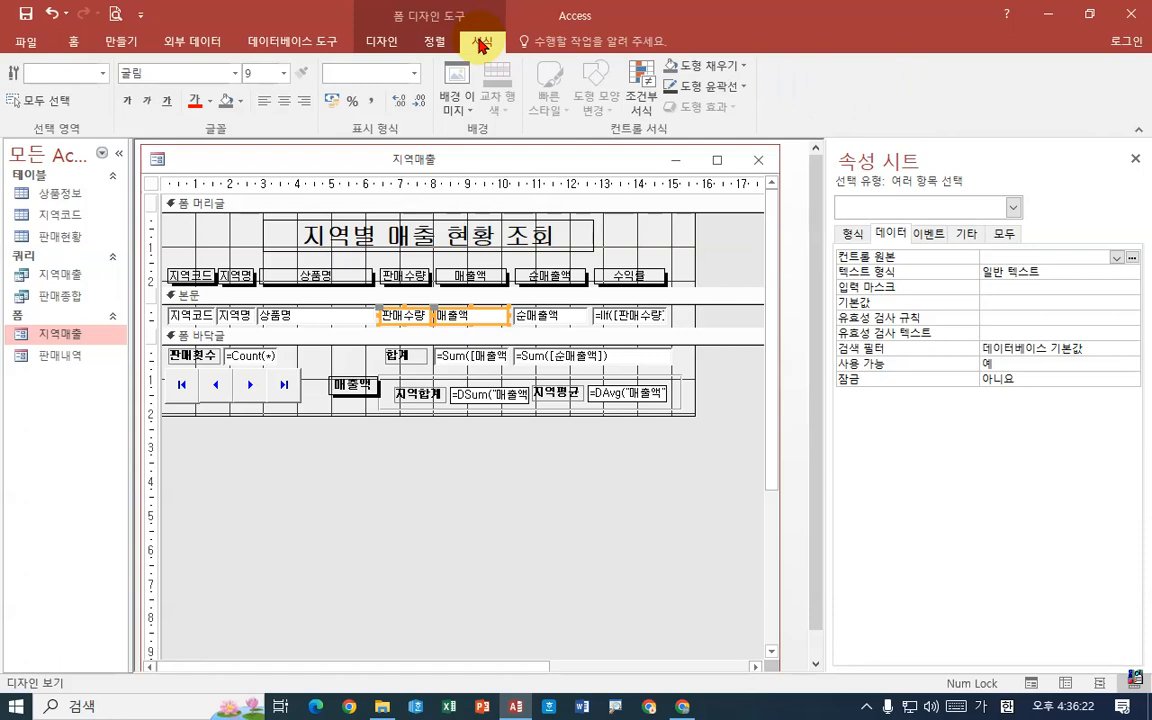
left_click(645, 105)
left_click_drag(518, 157, 841, 169)
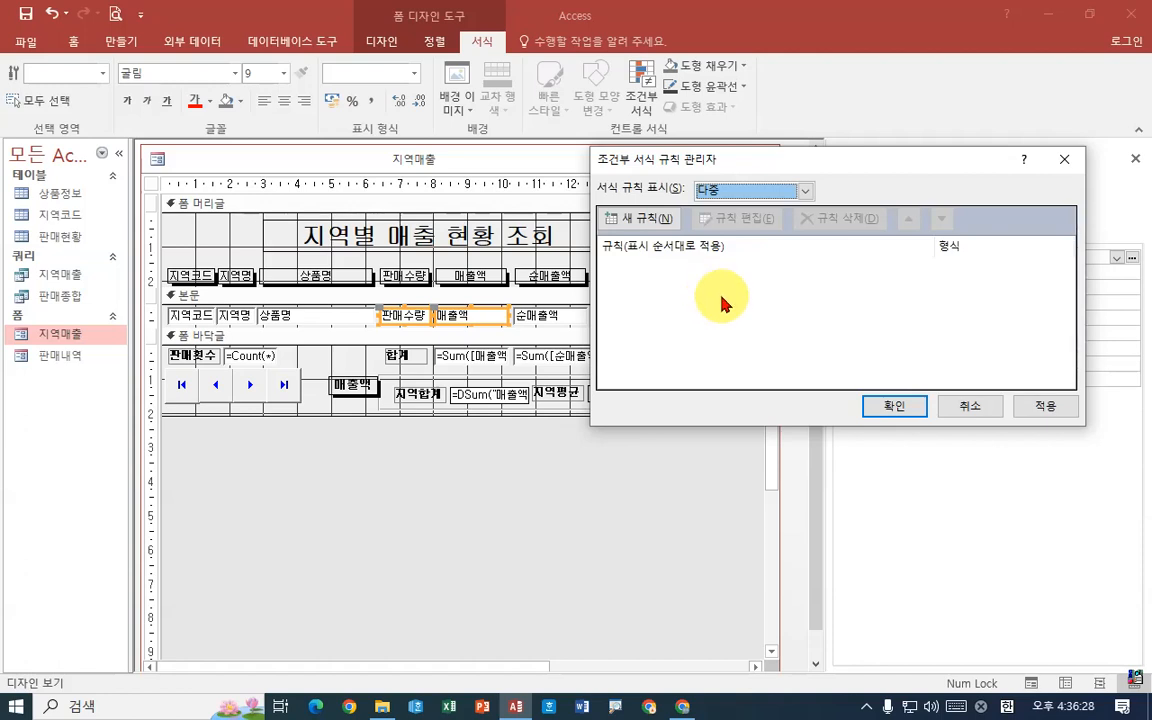
left_click(641, 218)
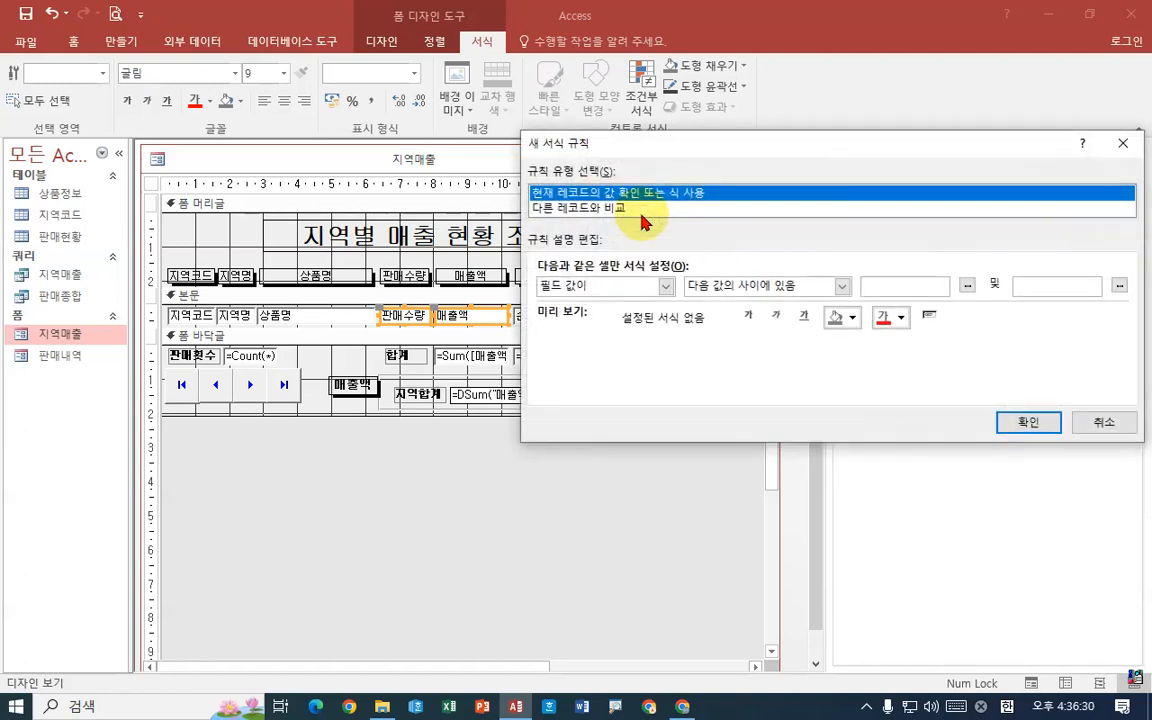
Base the rule on an expression (식이) and enter the condition 지역명="서울".
left_click(665, 286)
left_click(613, 326)
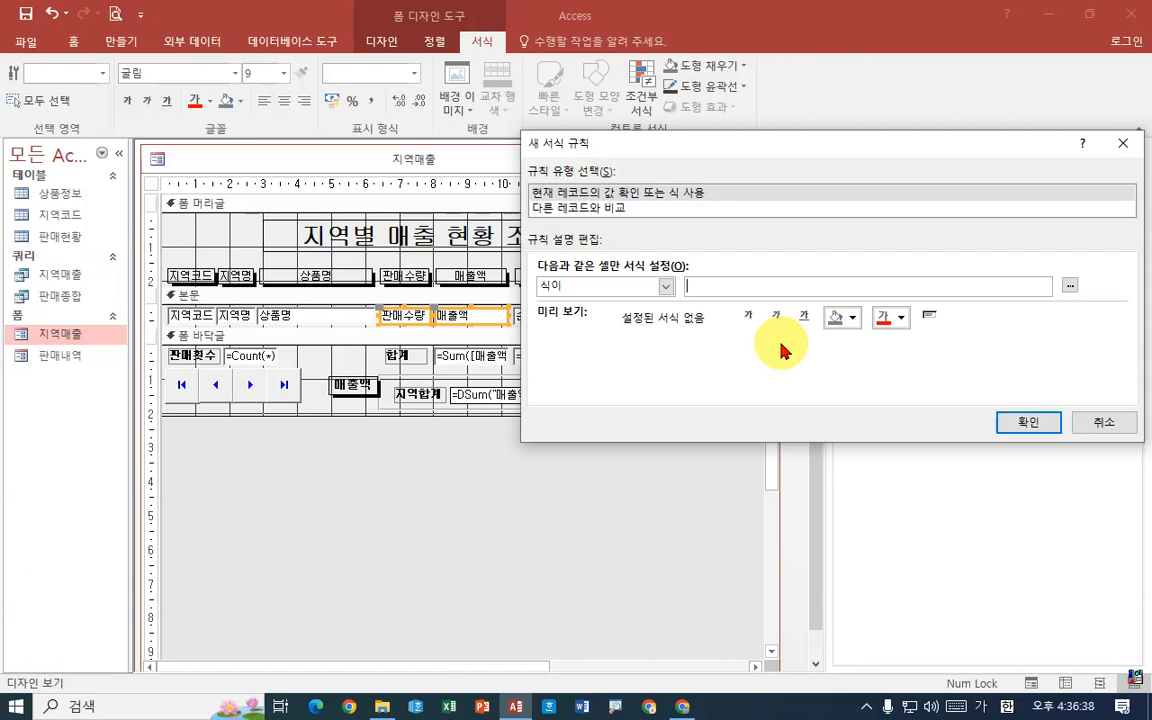
type("지역명+\"\"")
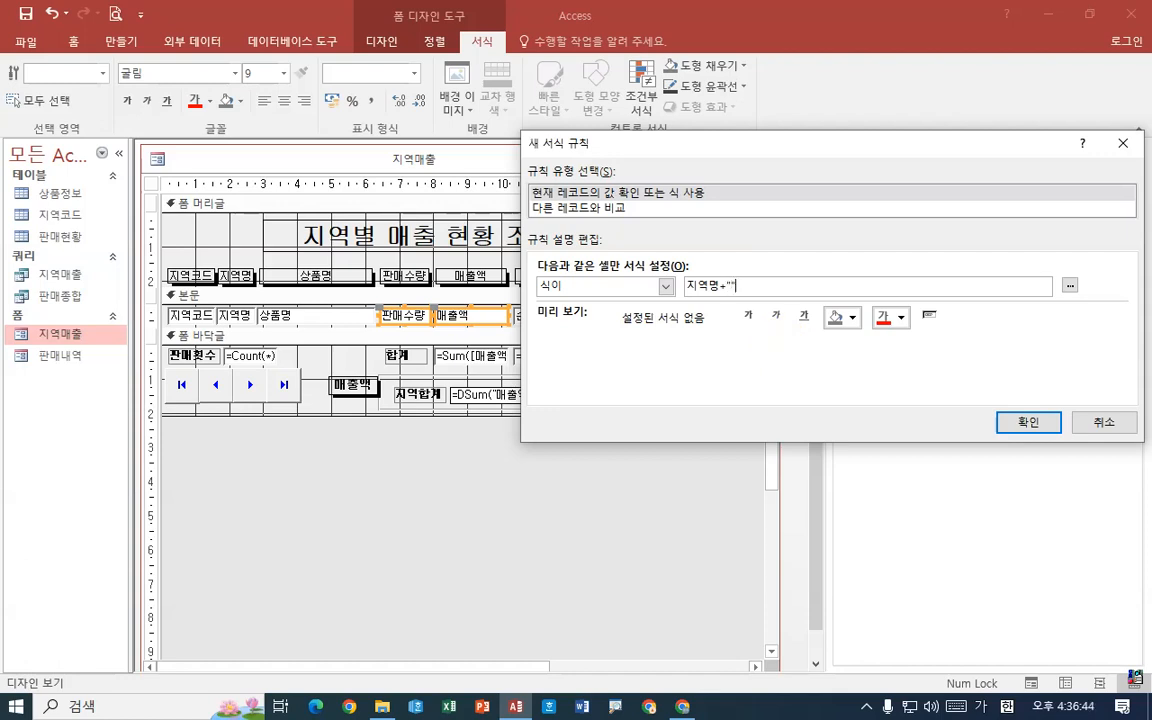
type("=")
type("서울")
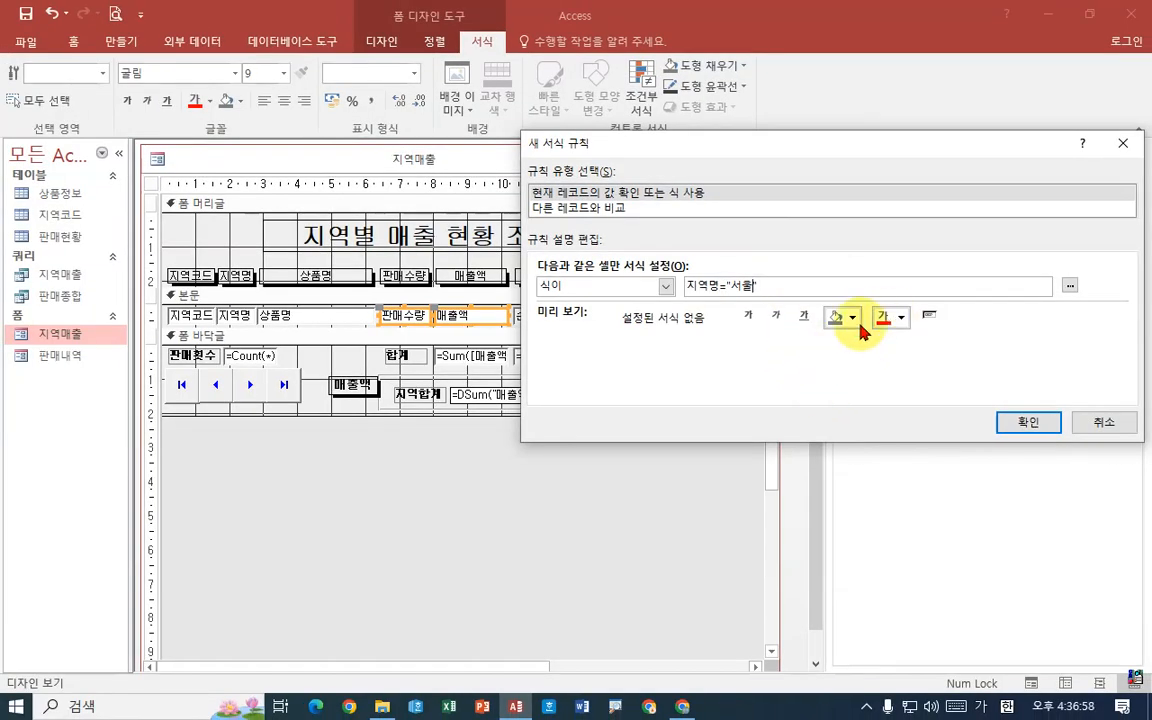
Give the rule a green background, apply it to the selected fields, and save the form.
left_click(853, 319)
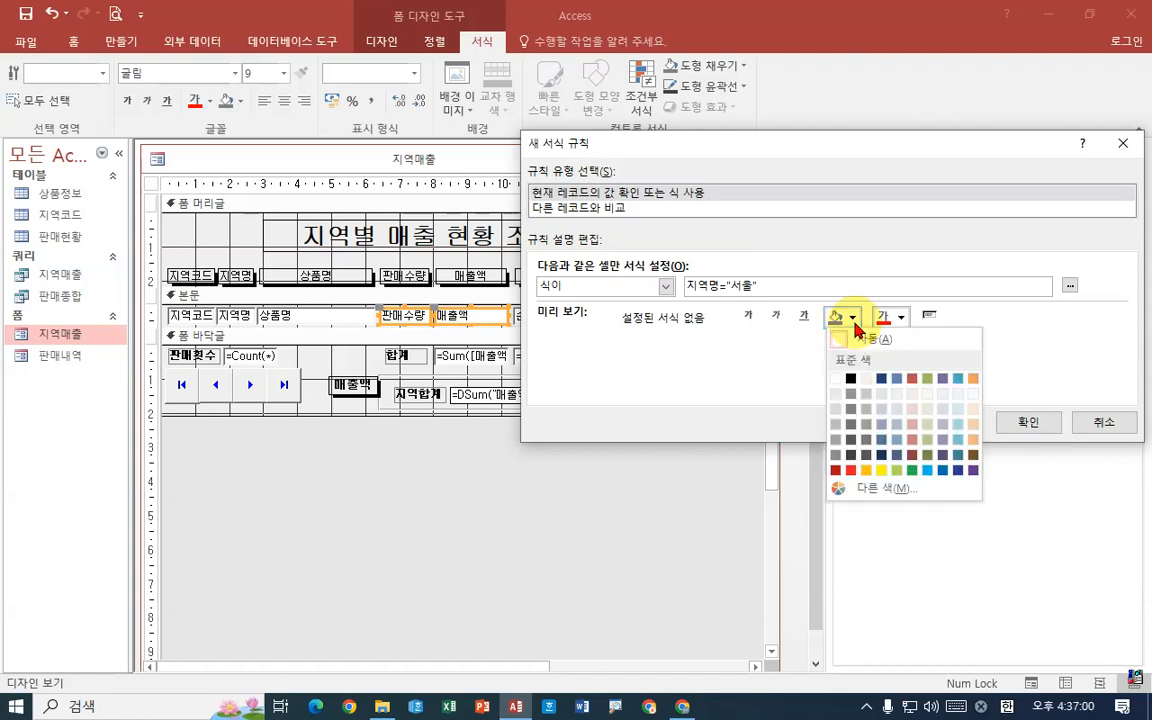
left_click(912, 477)
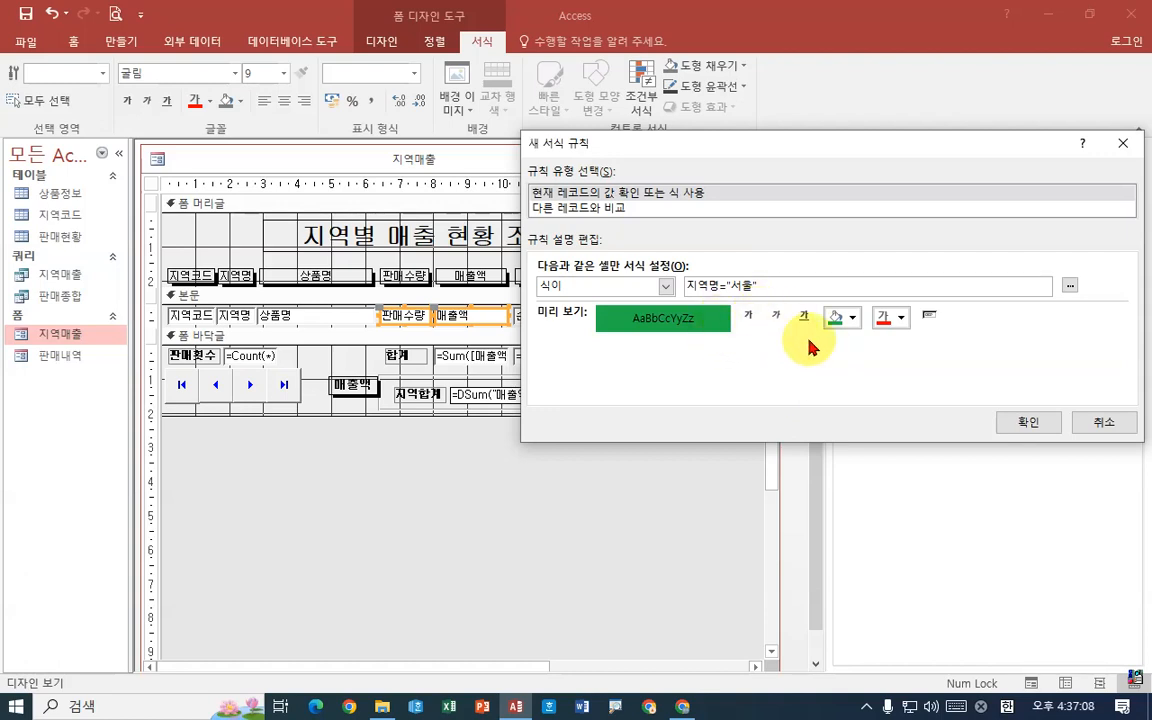
left_click(1026, 422)
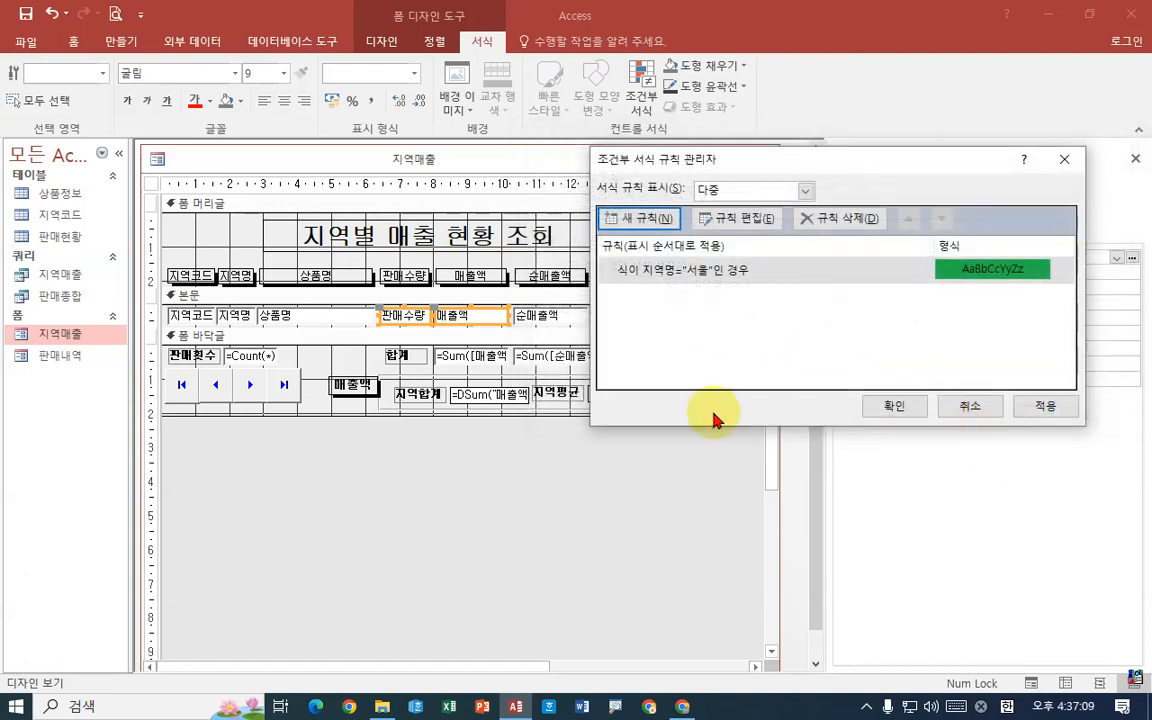
left_click(888, 405)
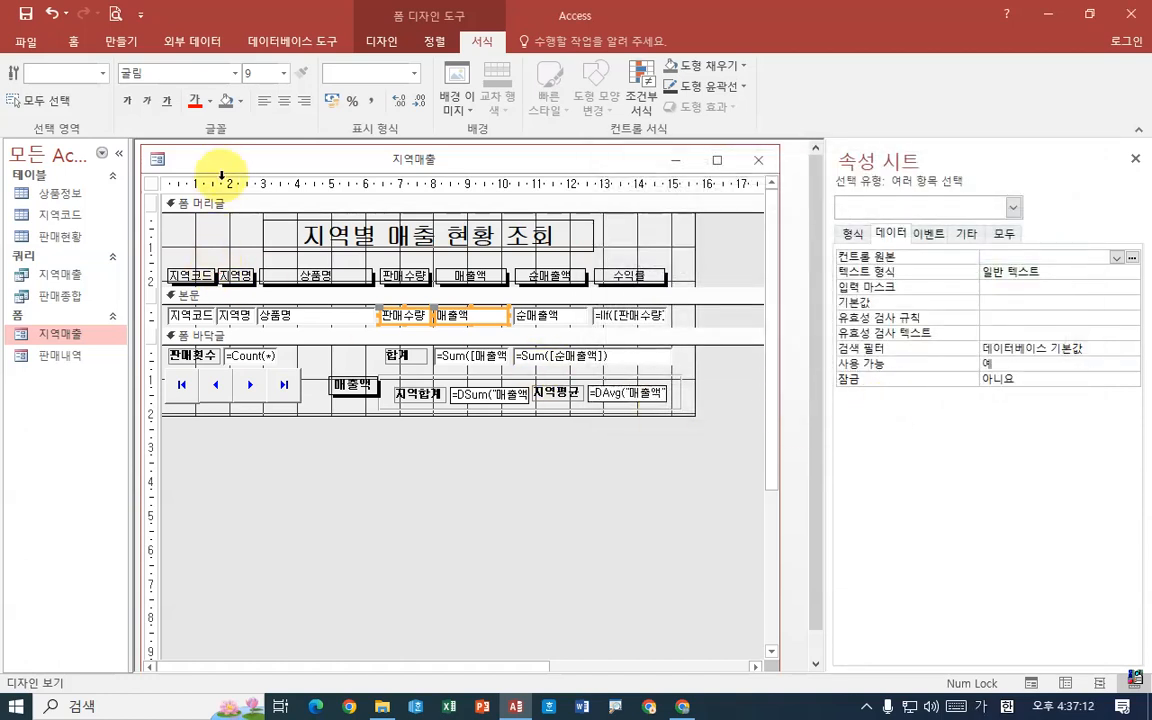
right_click(242, 159)
left_click(275, 174)
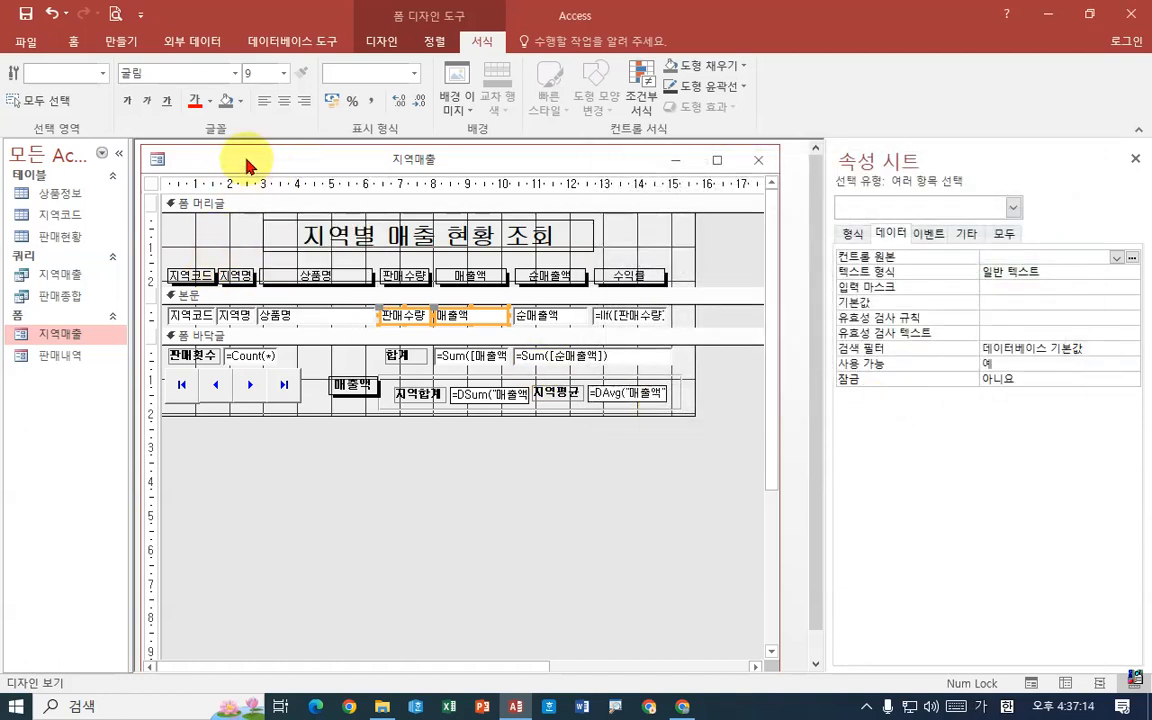
Show the form in Form view and check the 판매수량 and 매출액 formatting on the 서울 records.
right_click(249, 162)
left_click(290, 235)
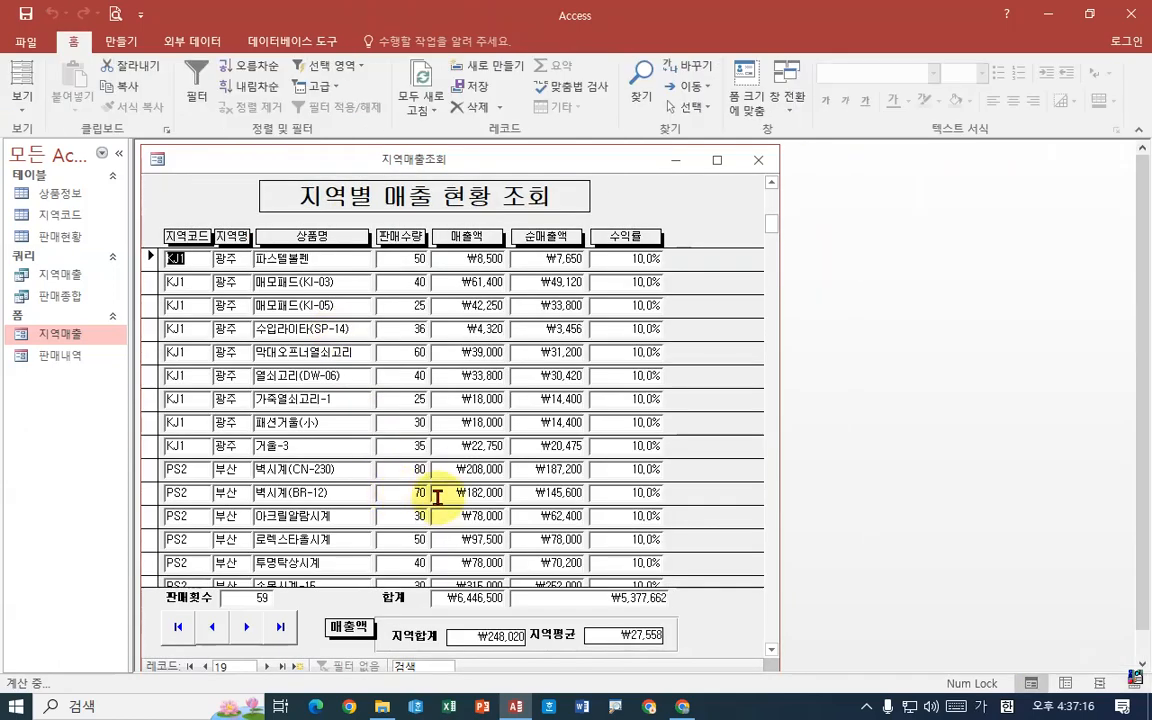
scroll(527, 478, "down", 6)
scroll(525, 493, "down", 1)
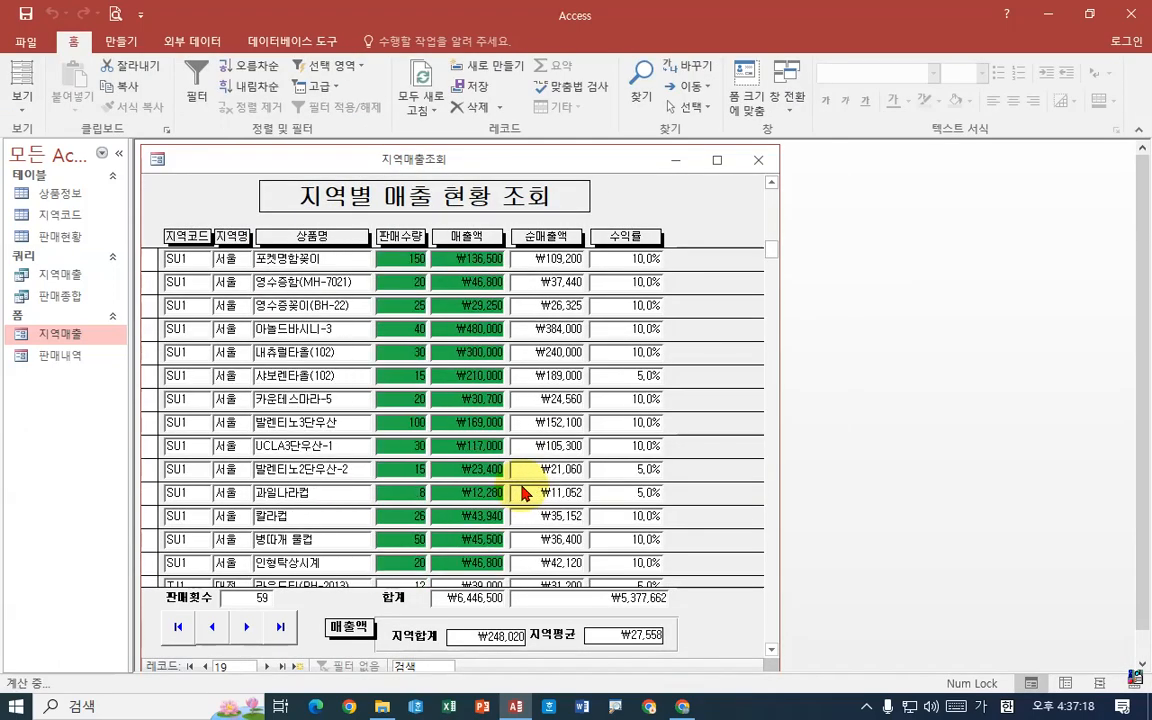
scroll(525, 493, "up", 1)
scroll(525, 493, "down", 1)
scroll(525, 493, "up", 1)
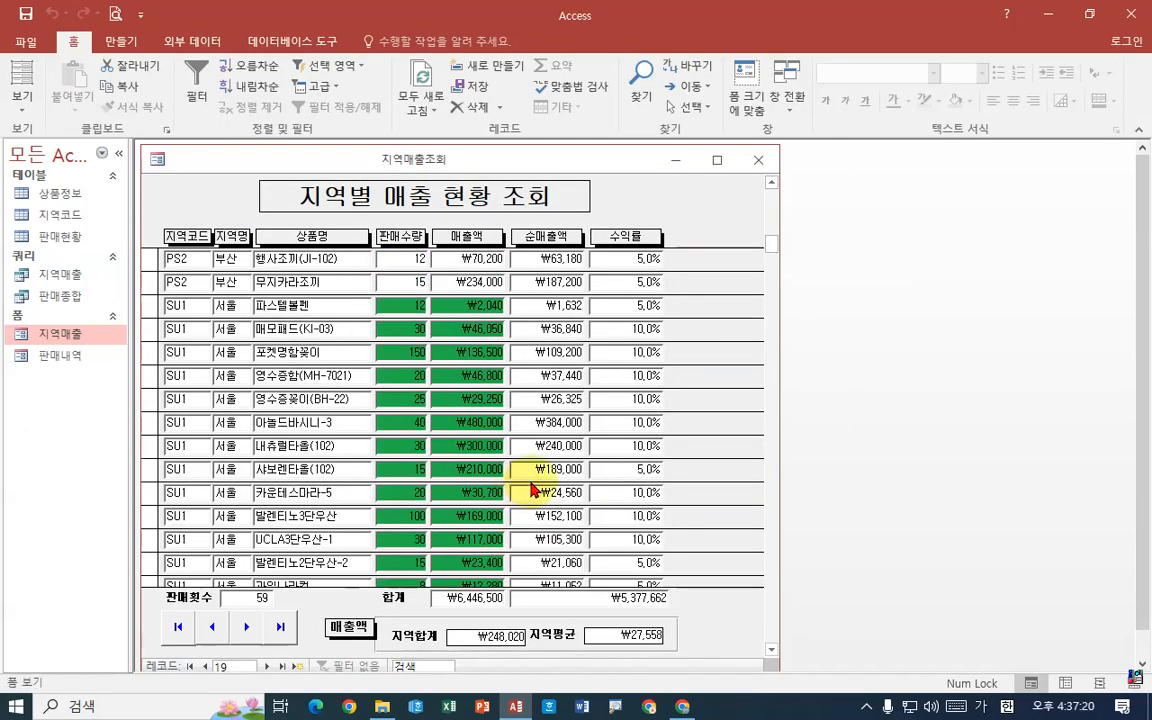
mouse_move(217, 296)
left_mouse_down()
mouse_move(250, 309)
mouse_move(239, 336)
mouse_move(262, 386)
left_mouse_up()
left_click_drag(383, 285, 537, 500)
left_click_drag(490, 360, 473, 380)
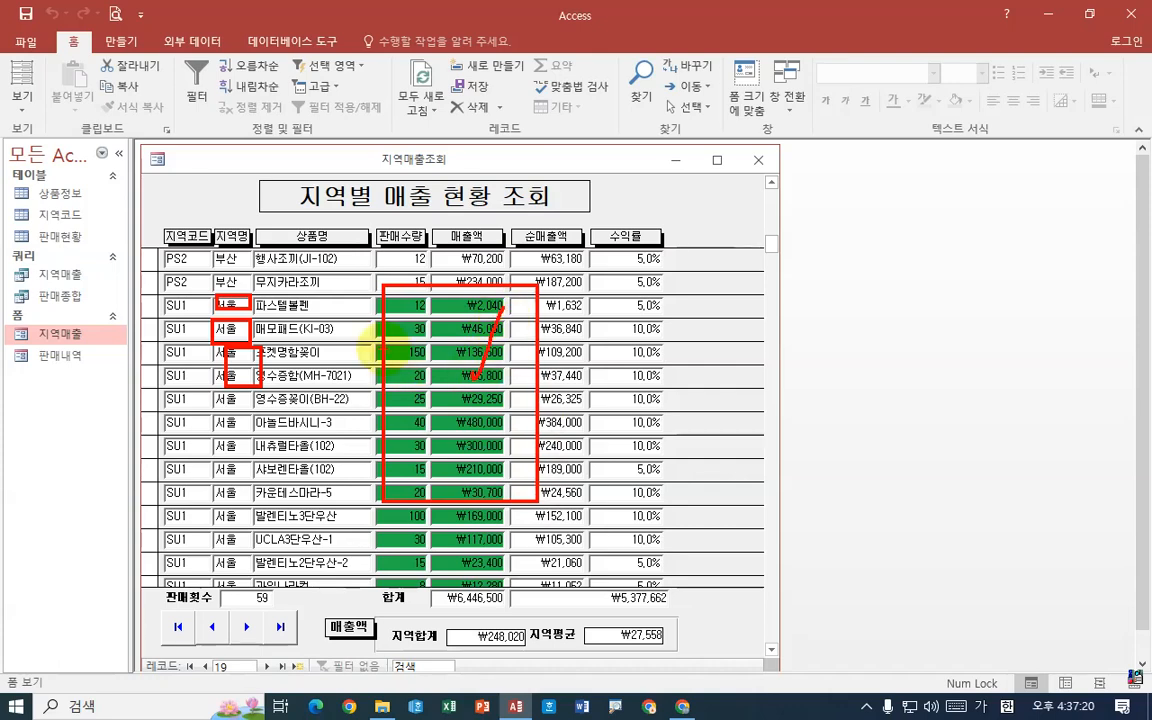
left_click_drag(384, 322, 447, 287)
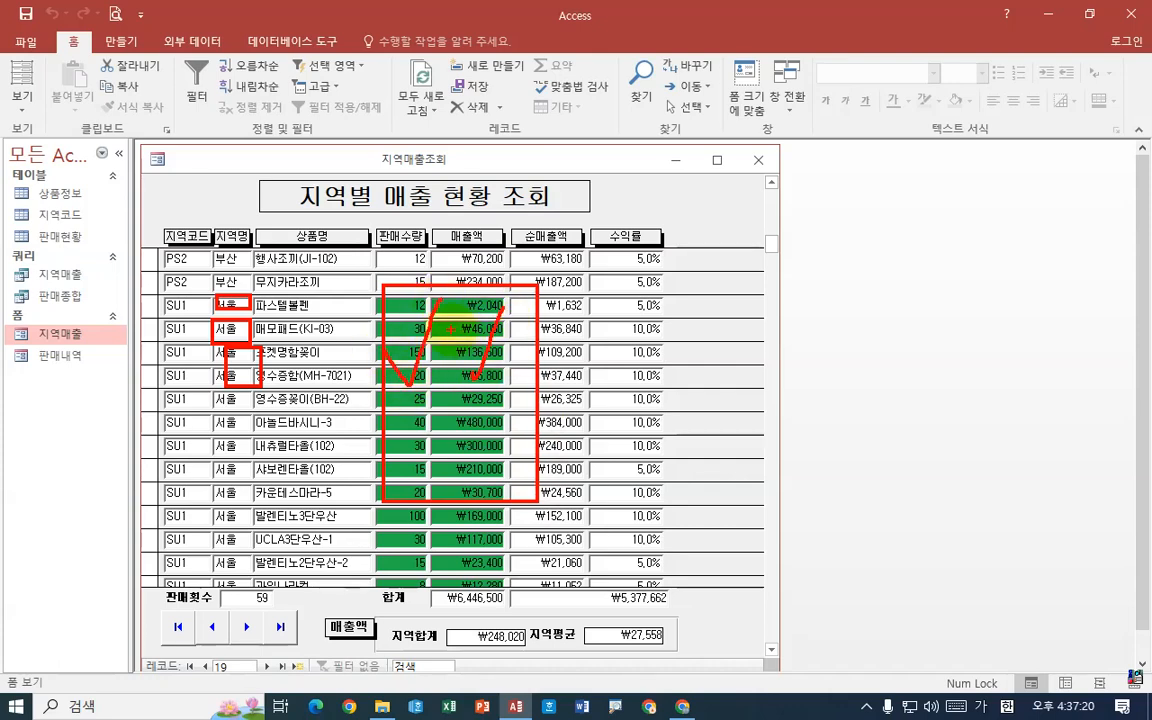
left_click(478, 401)
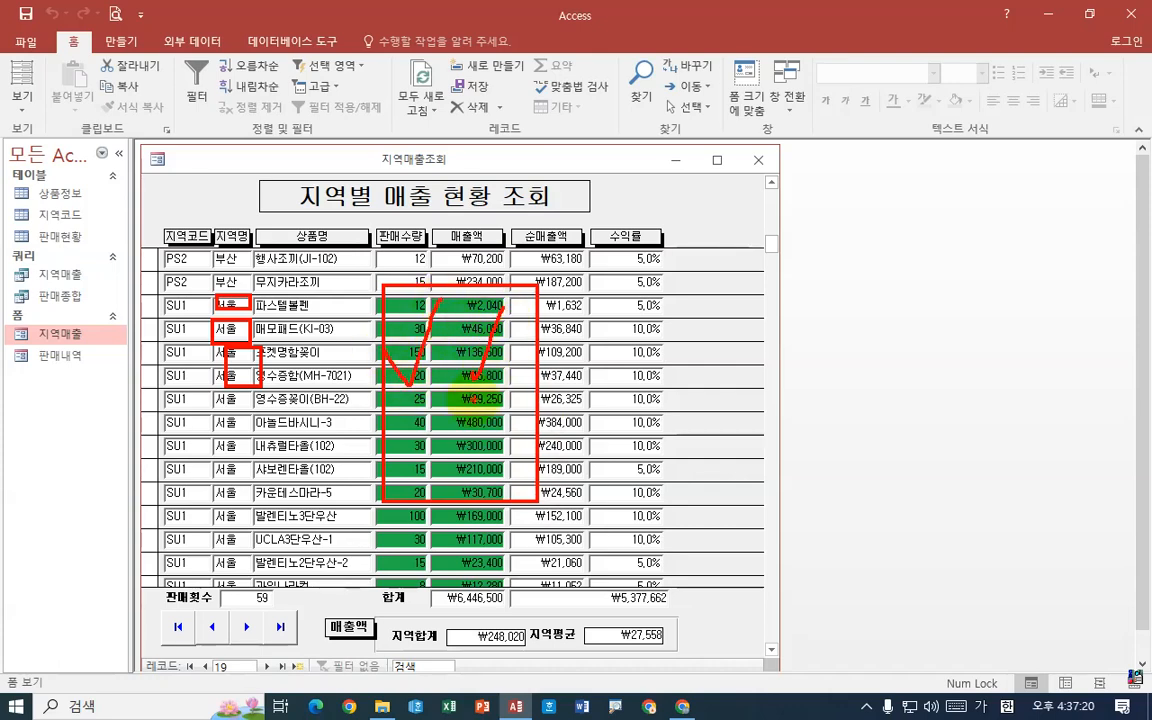
key("Escape")
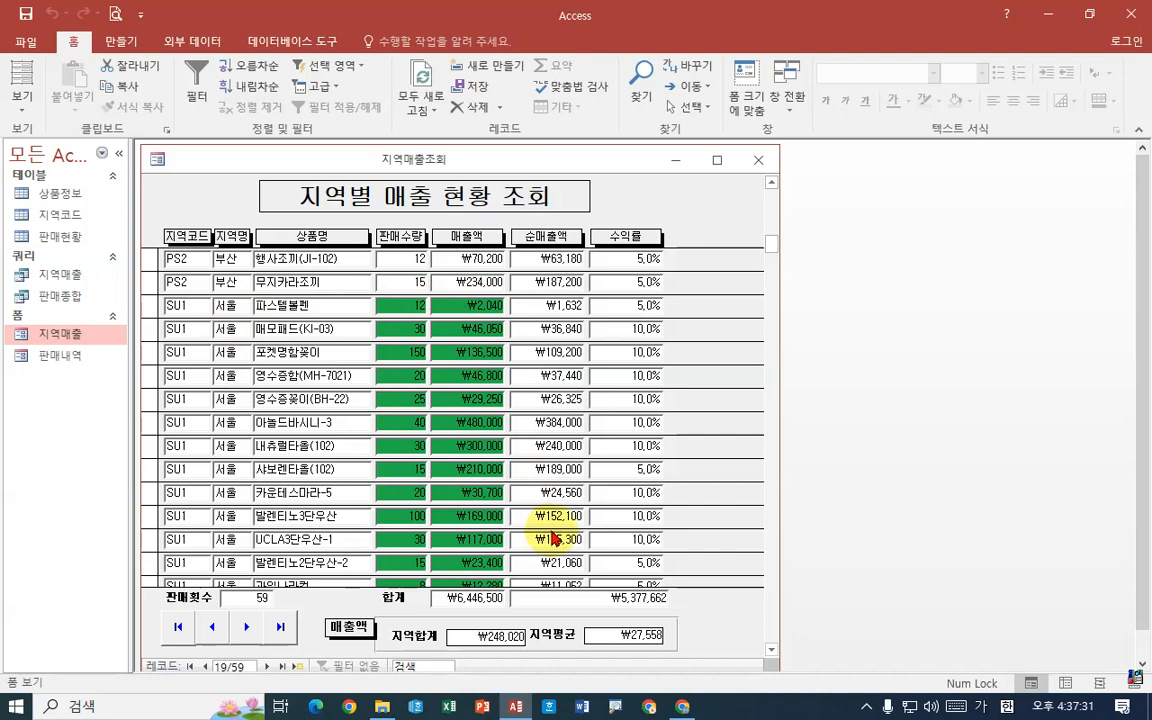
Return the form to Design view and select the txt순매출액합계 text box in the form footer.
right_click(360, 158)
left_click(411, 277)
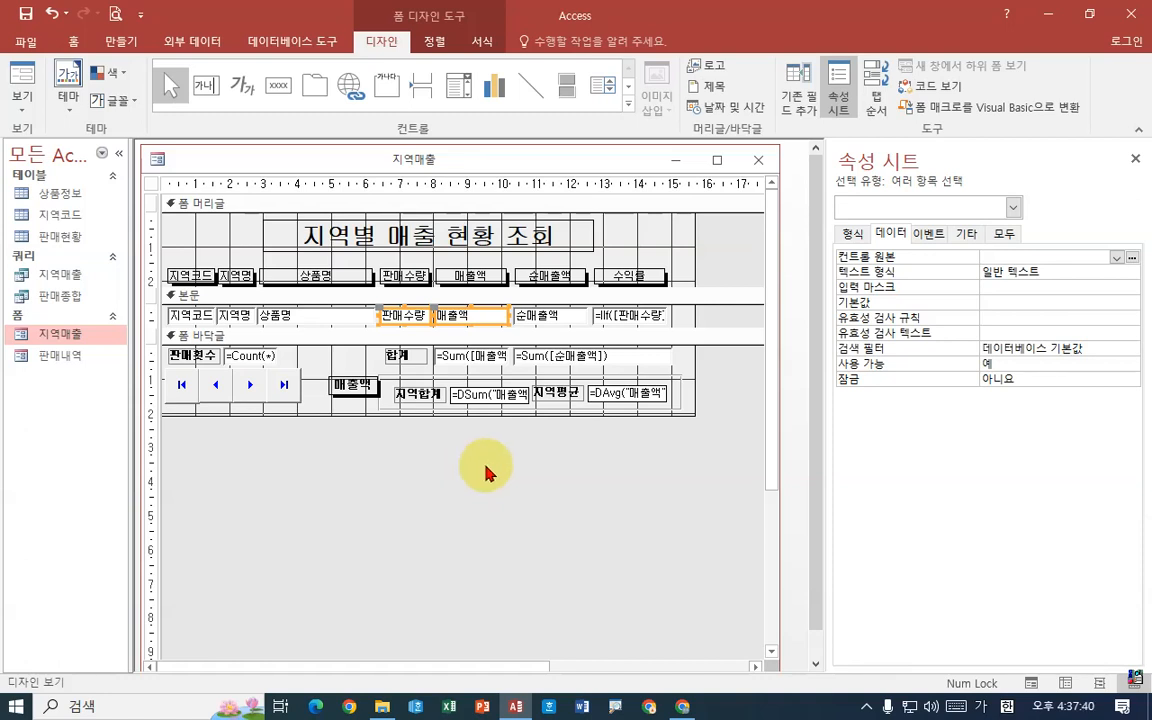
left_click(561, 358)
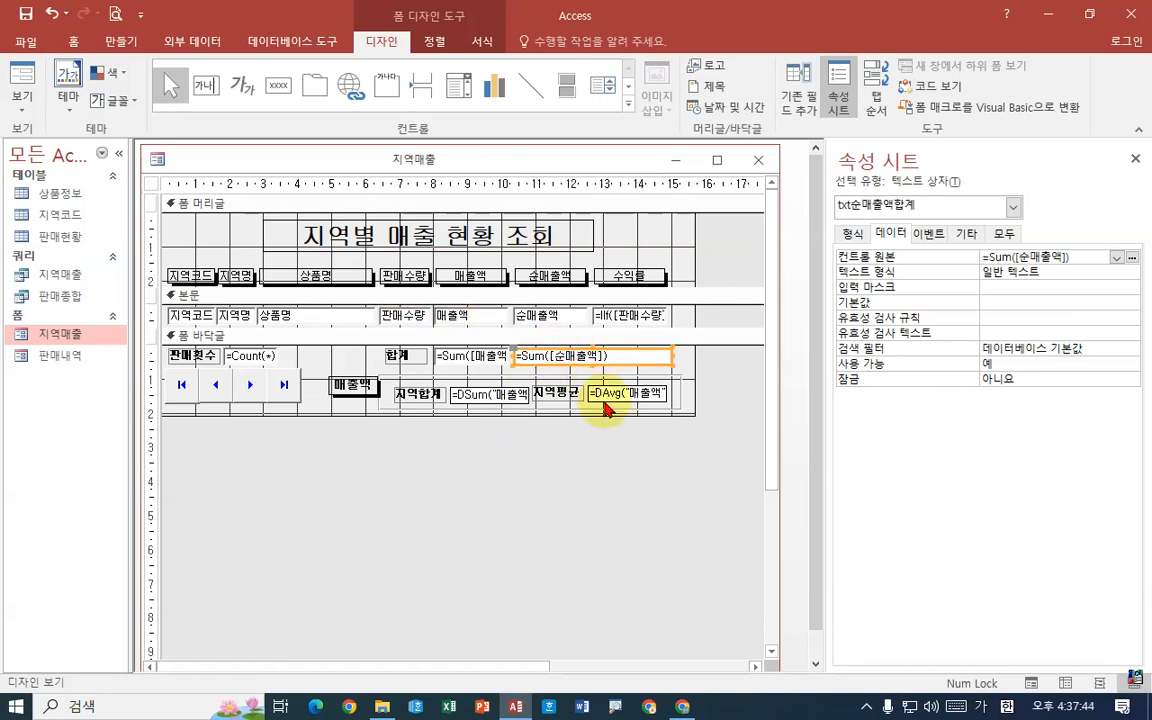
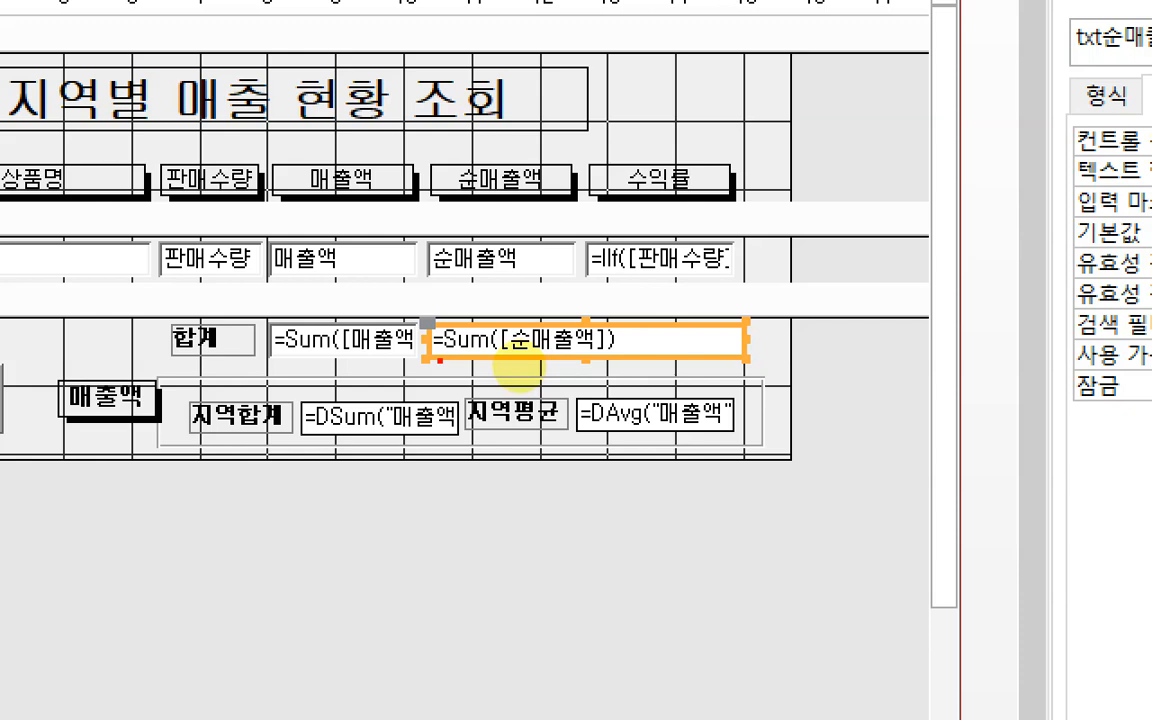
left_click_drag(446, 356, 620, 355)
mouse_move(622, 292)
left_mouse_down()
mouse_move(629, 303)
mouse_move(658, 263)
left_mouse_up()
mouse_move(600, 377)
left_mouse_down()
mouse_move(428, 342)
mouse_move(585, 330)
mouse_move(605, 380)
left_mouse_up()
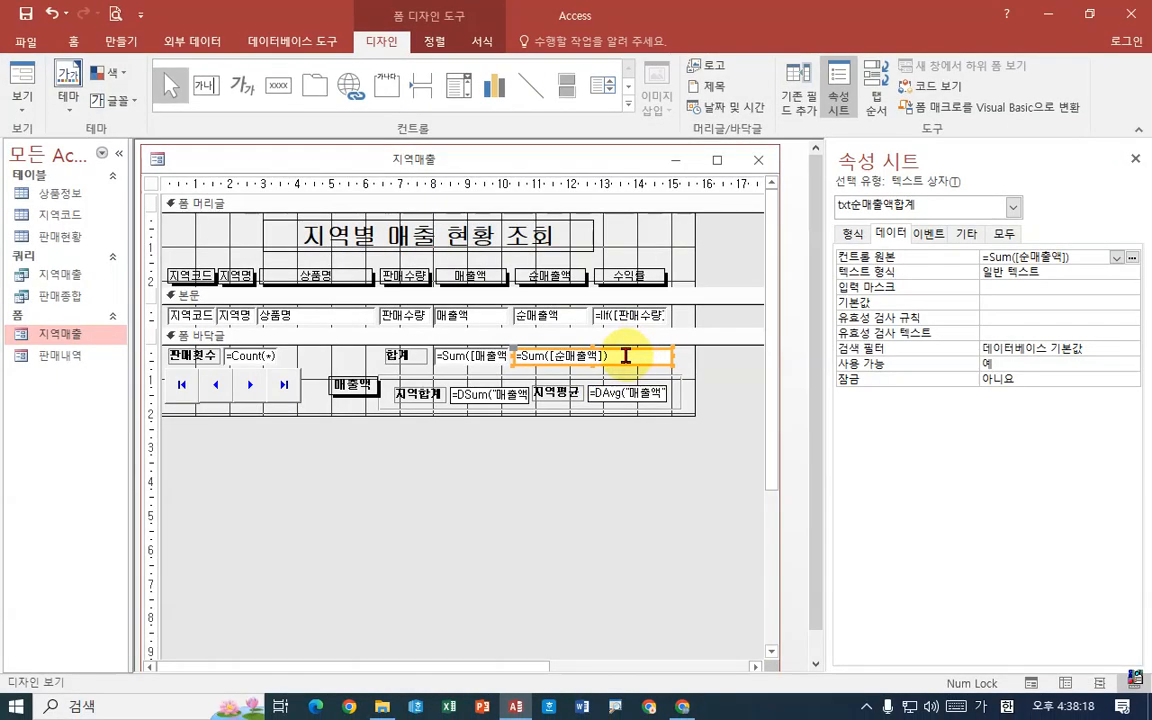
Open the control source of txt순매출액합계 in the Expression Builder and insert a pair of quotation marks before Sum([순매출액]).
left_click(622, 355)
left_click(1132, 259)
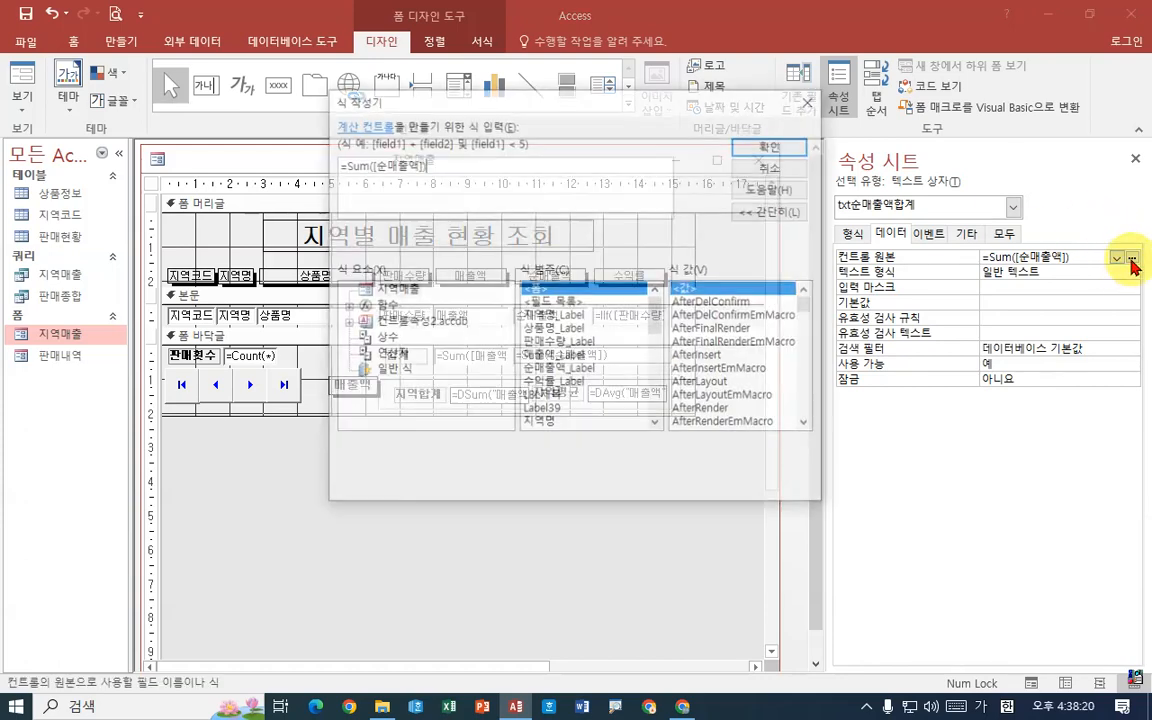
left_click(345, 165)
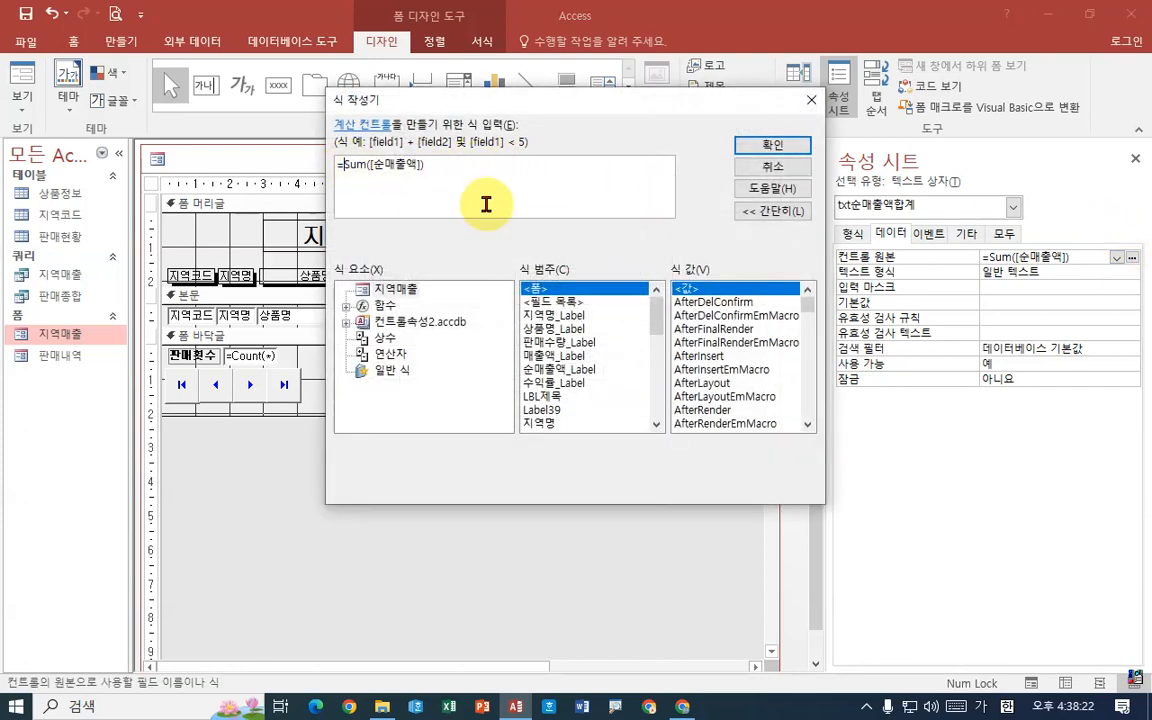
type("\"")
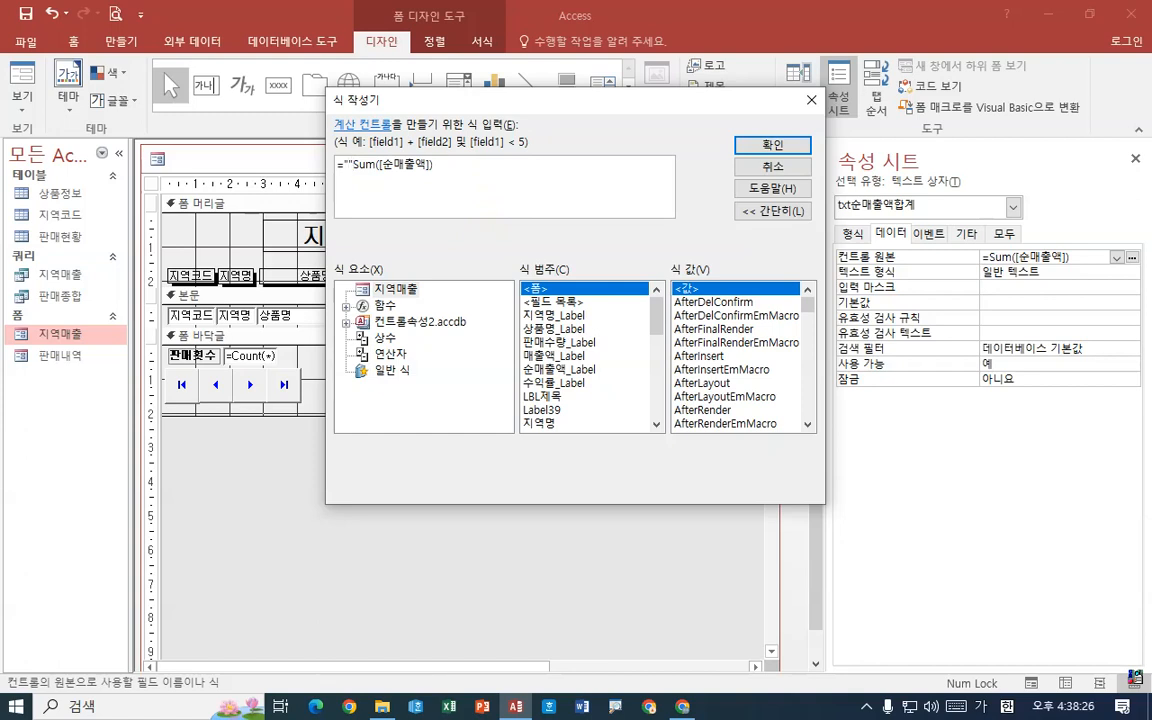
Insert the special symbol ◆ between the quotation marks at the start of the expression.
type("a")
key("Caps_Lock")
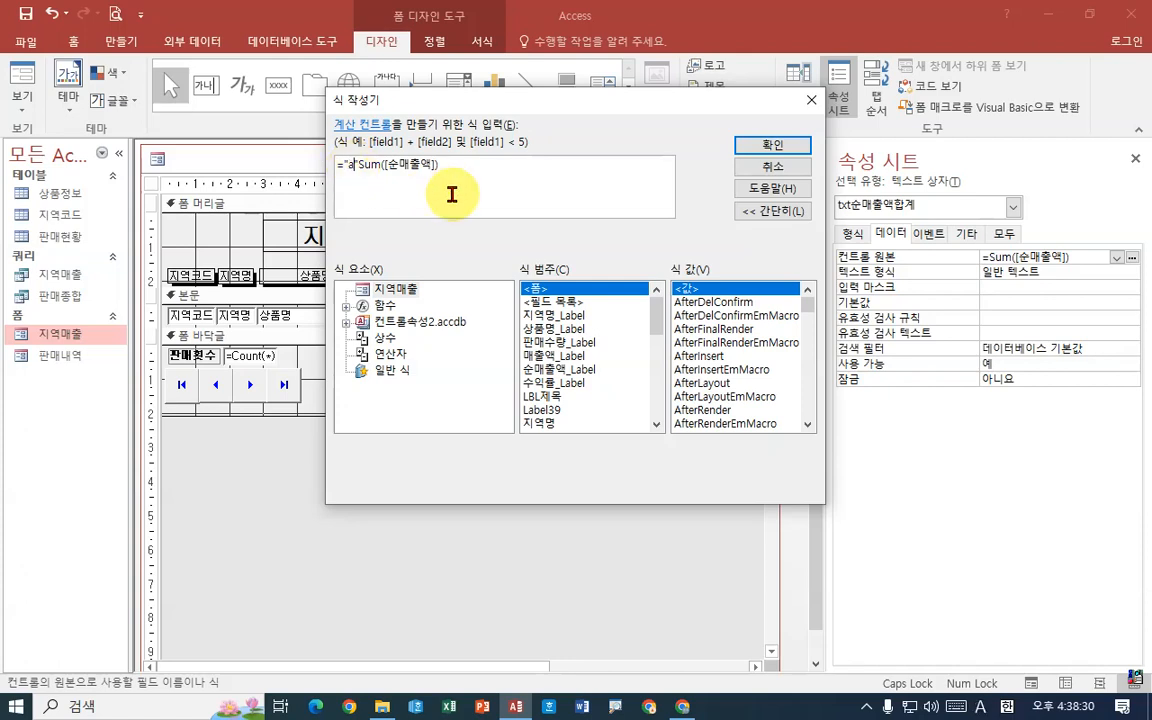
key("BackSpace")
key("Hangul")
type("ㅁ")
key("Hangul_Hanja")
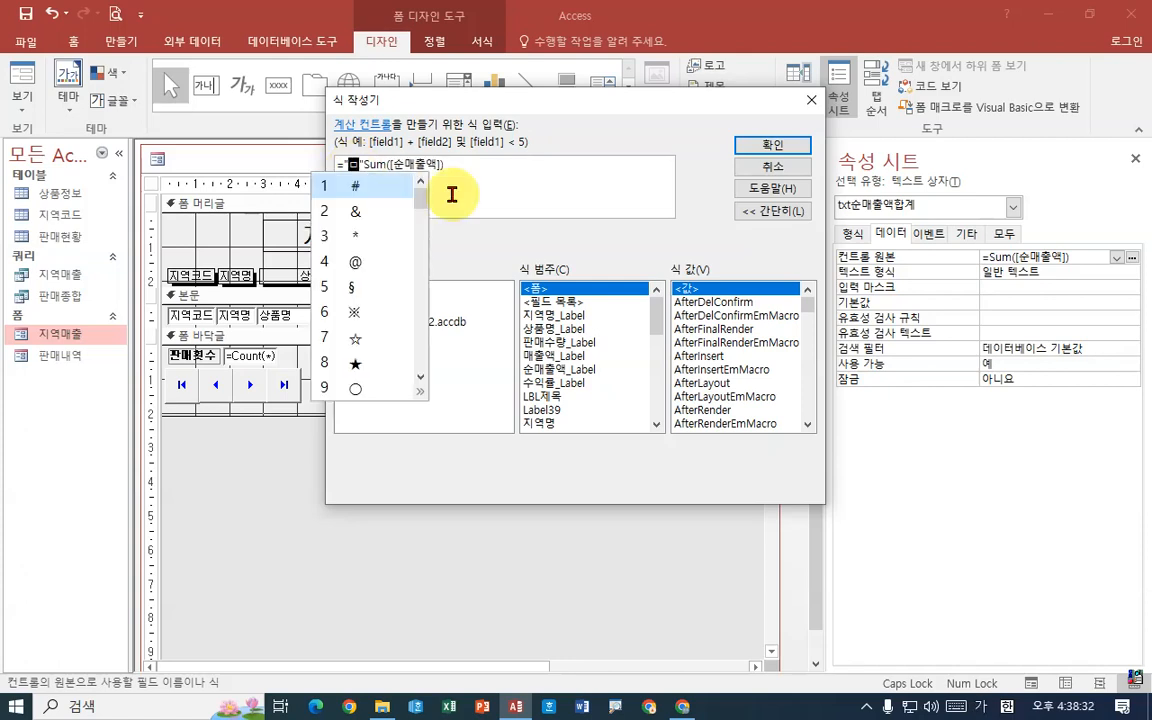
key("Caps_Lock")
key("Tab")
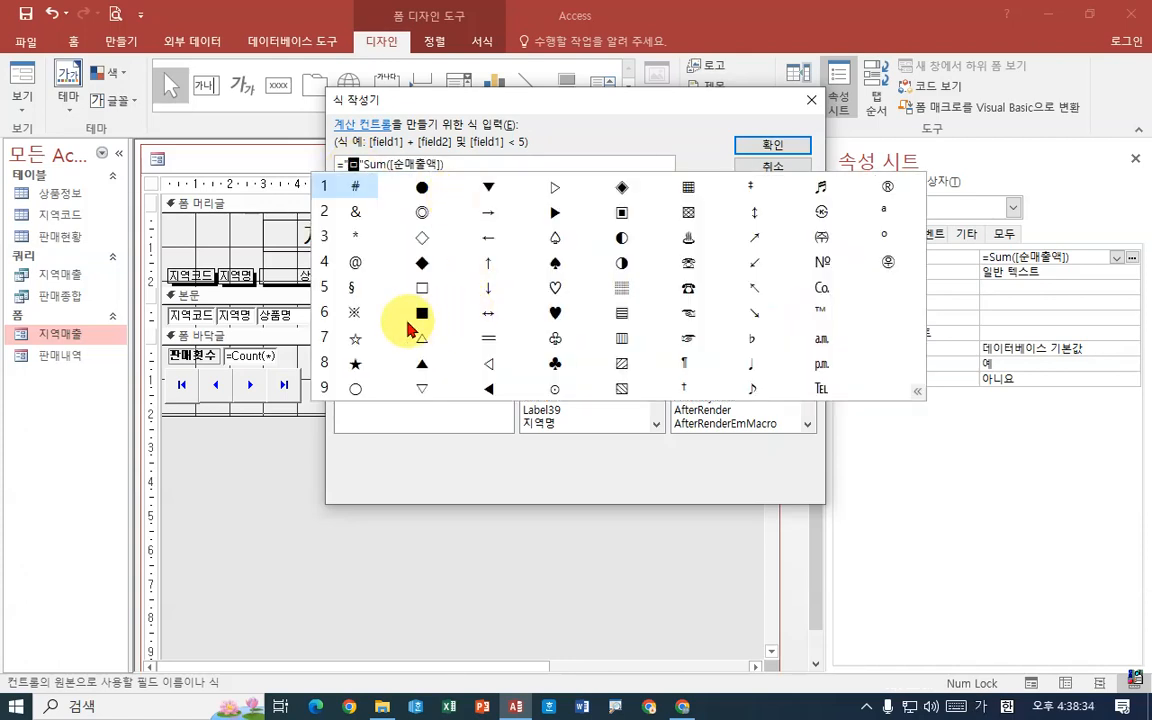
left_click(423, 256)
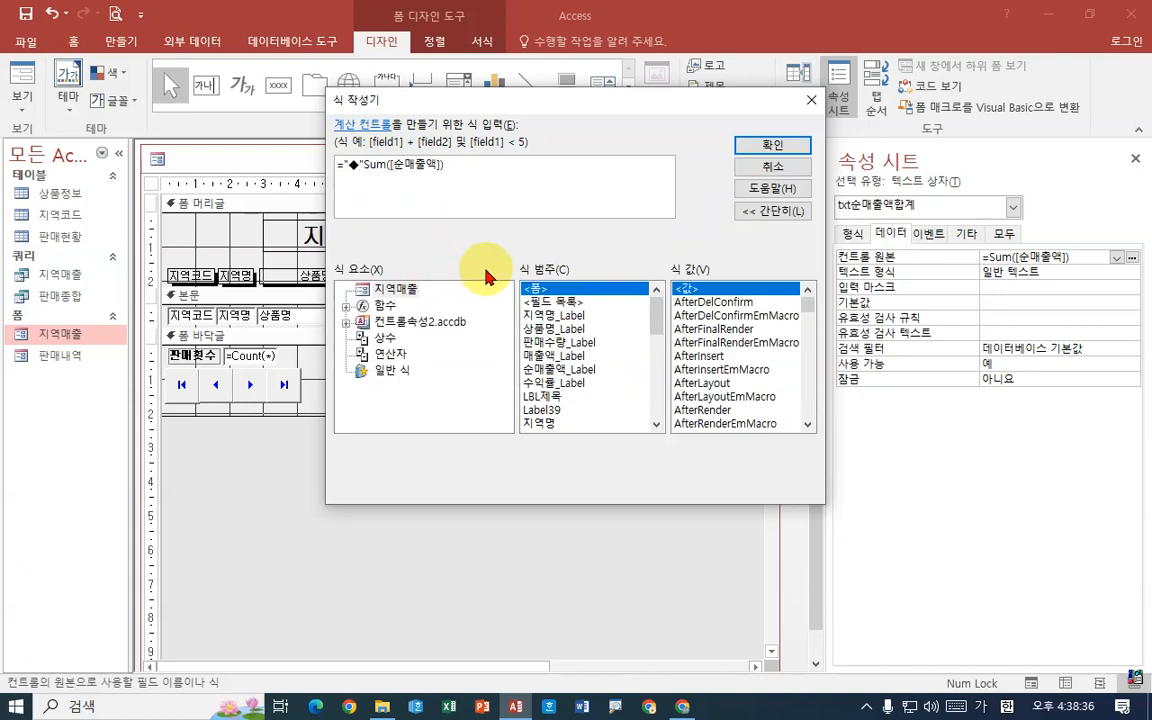
Complete the quoted prefix as "◆ 순매출액 : " and join it to Sum([순매출액]) with the & operator.
type("ㅅ")
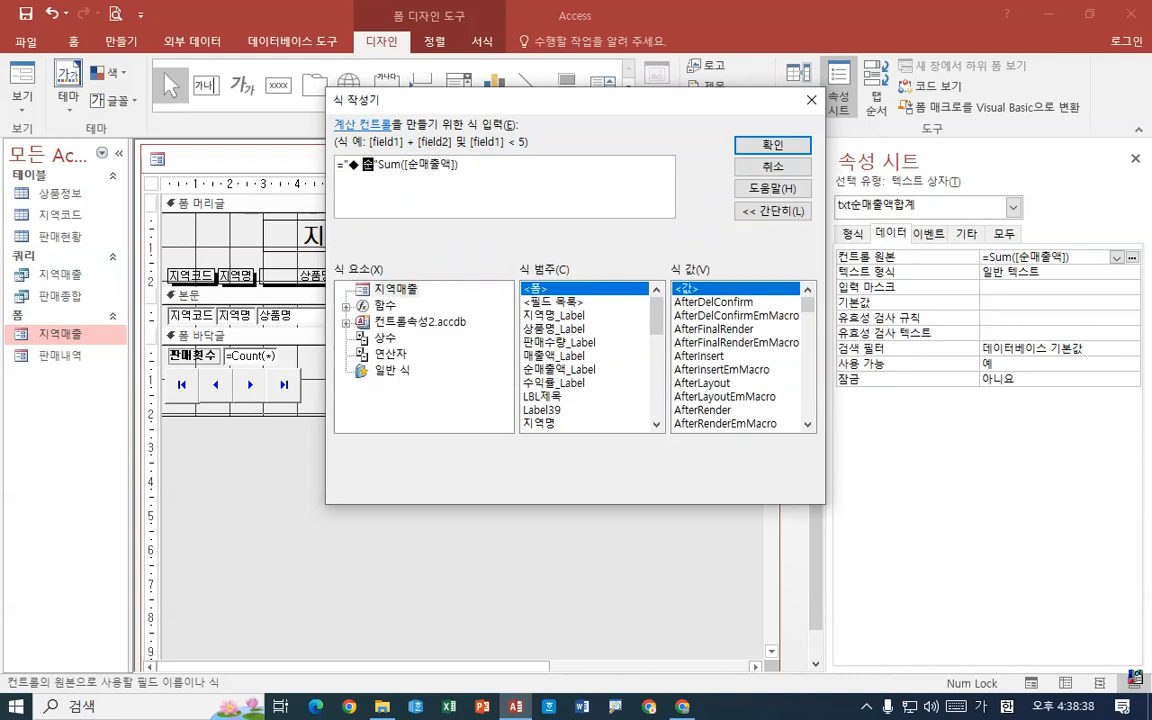
type("순매출ㅇ")
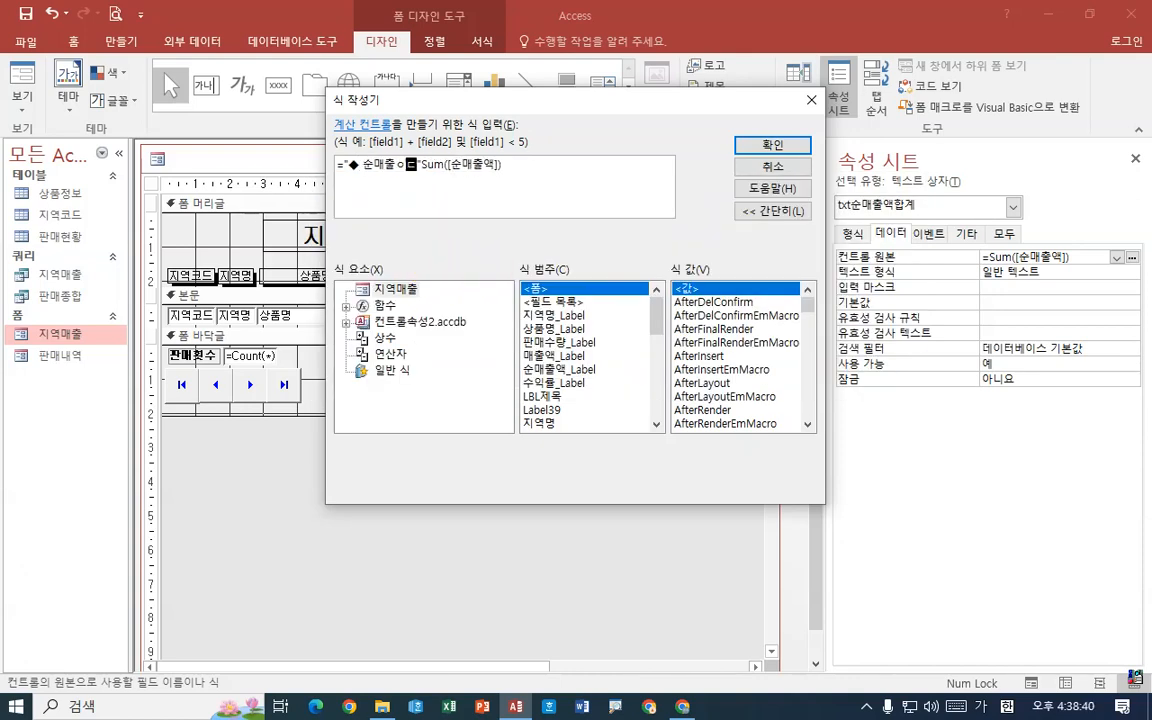
type("액")
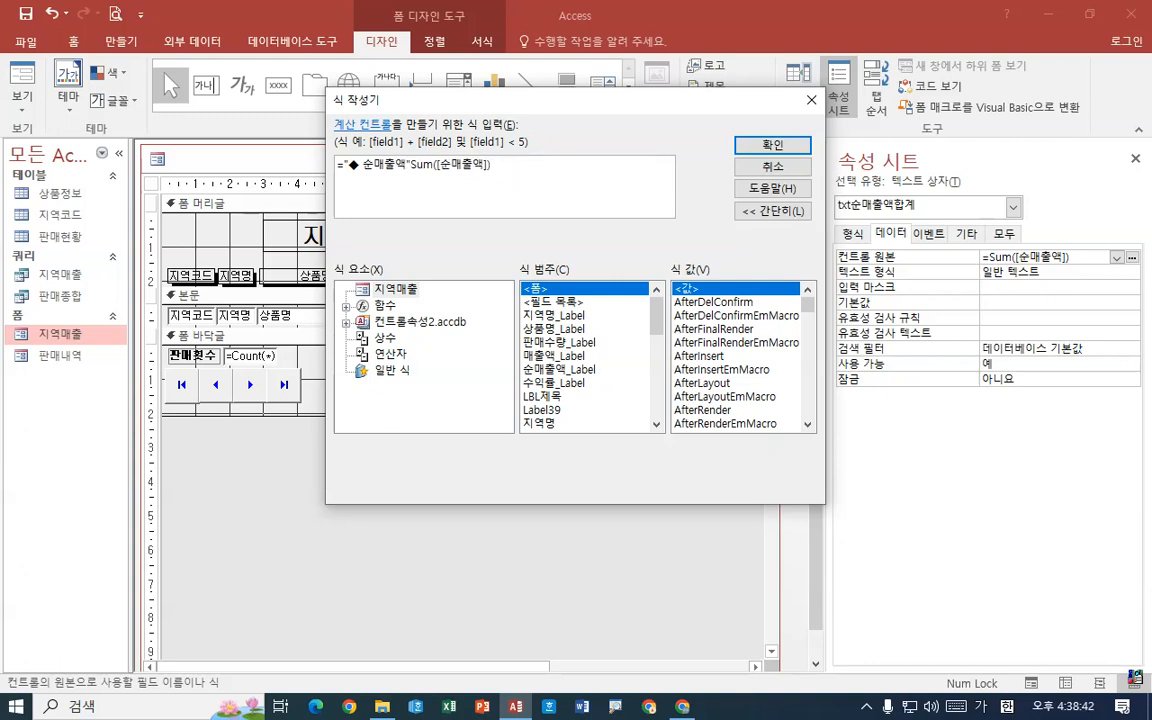
type(" : ")
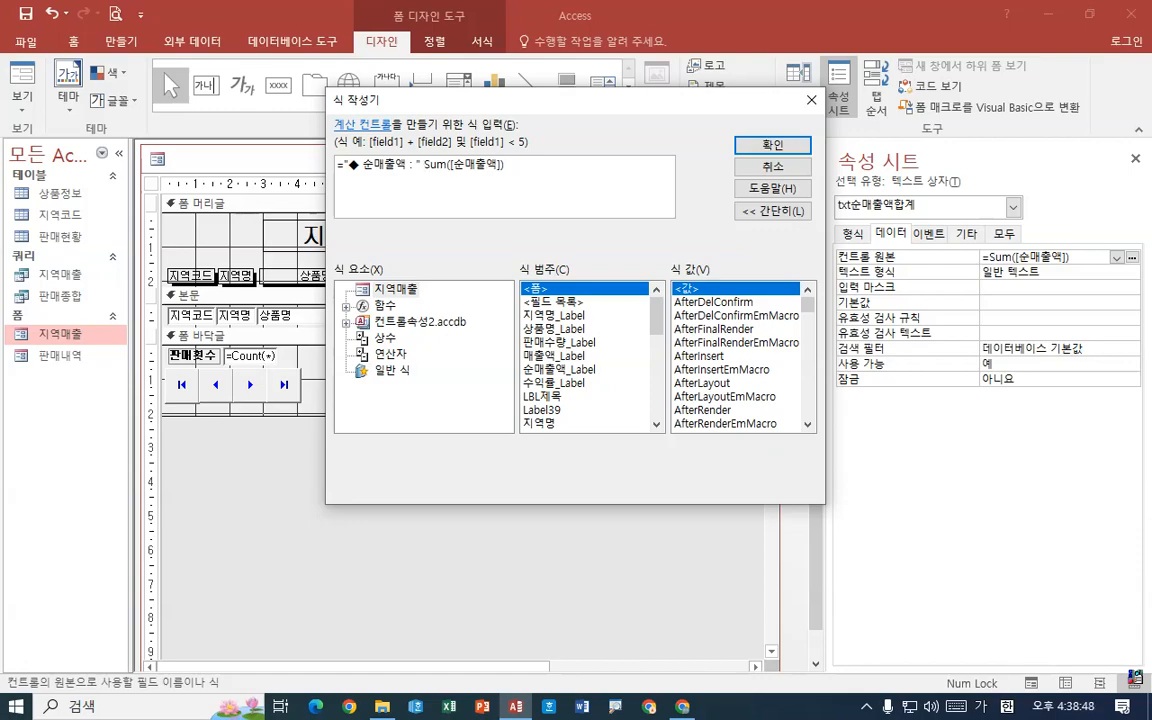
type(" &")
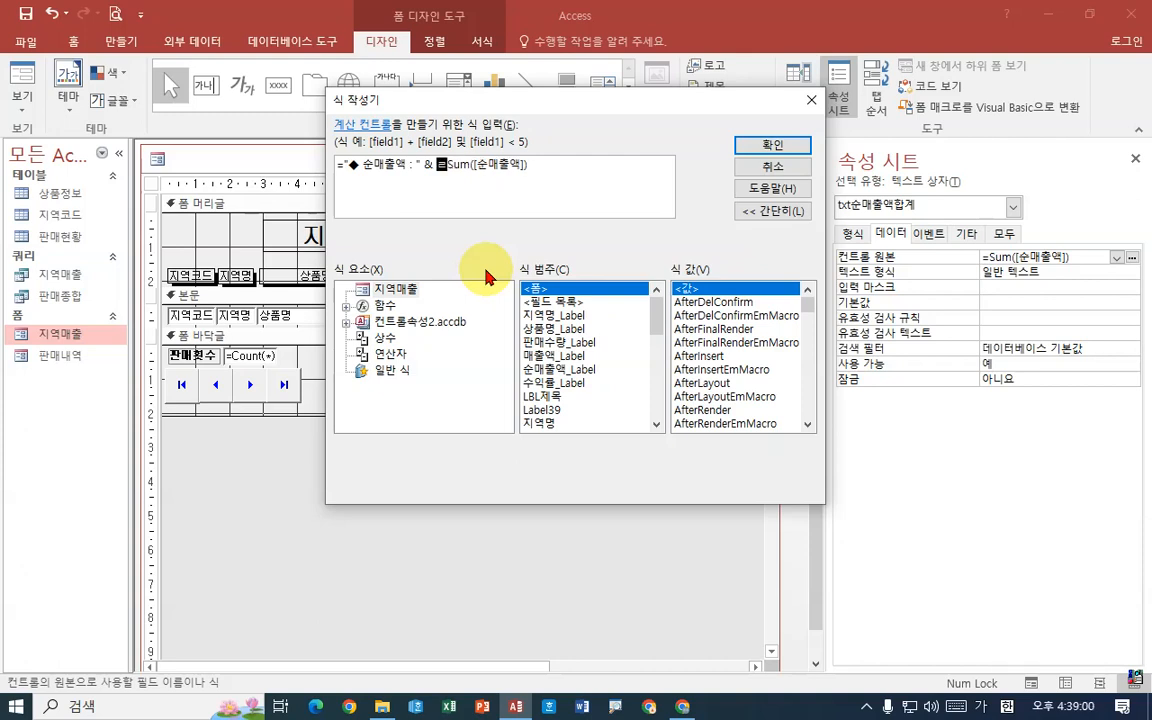
Wrap Sum([순매출액]) in a format function with the number format "#,##0".
type("fo")
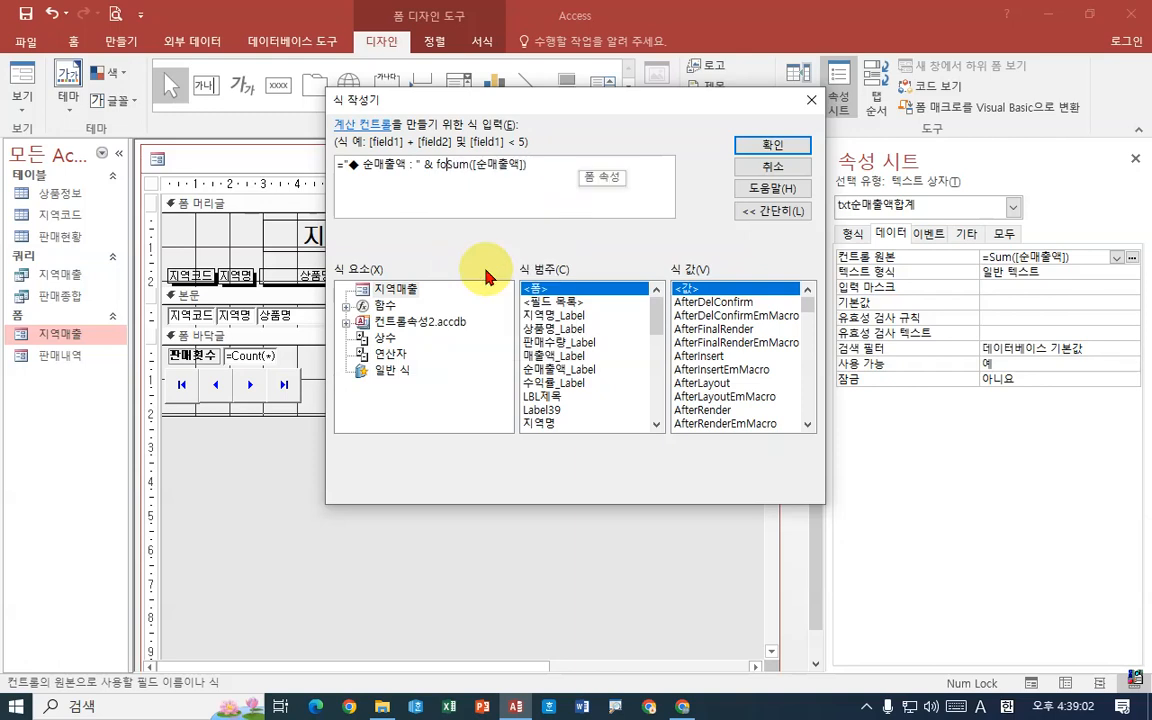
type("rmat(")
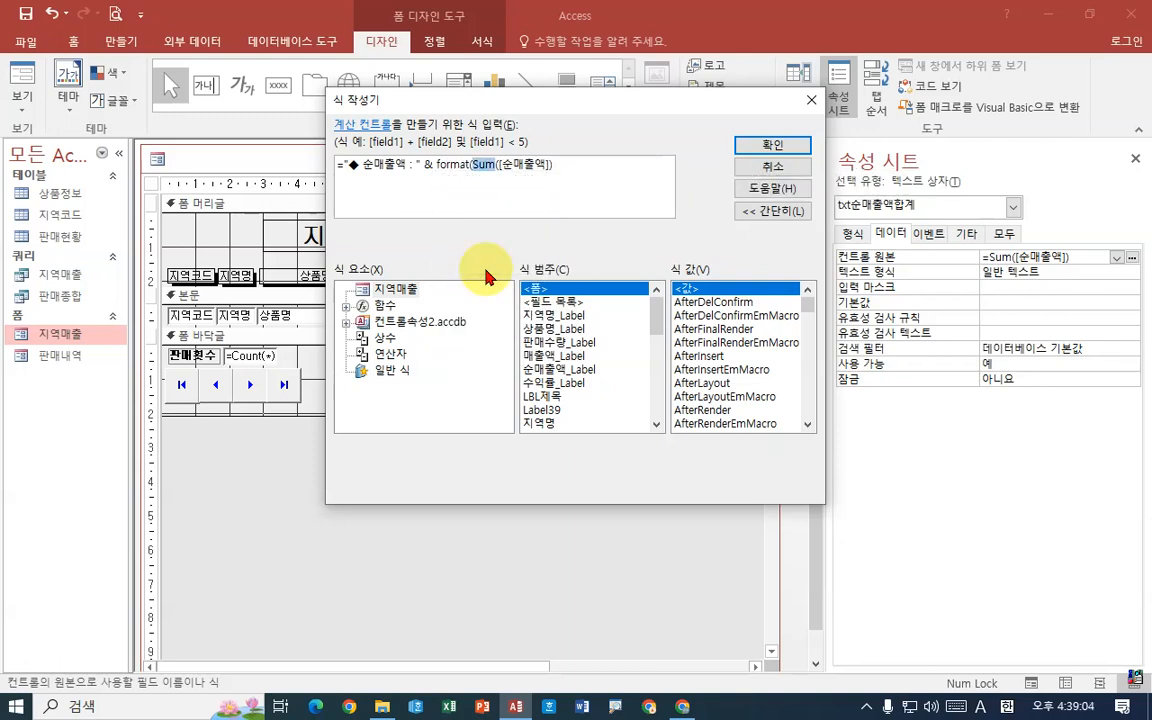
key("End")
type(",")
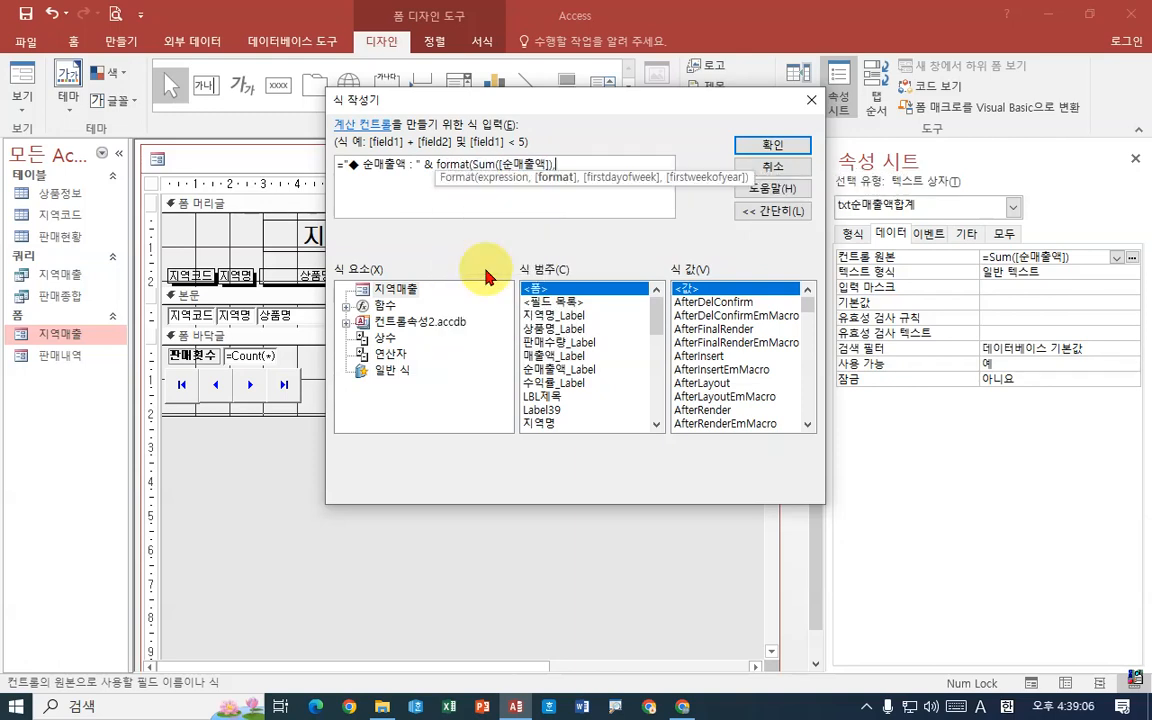
type("#")
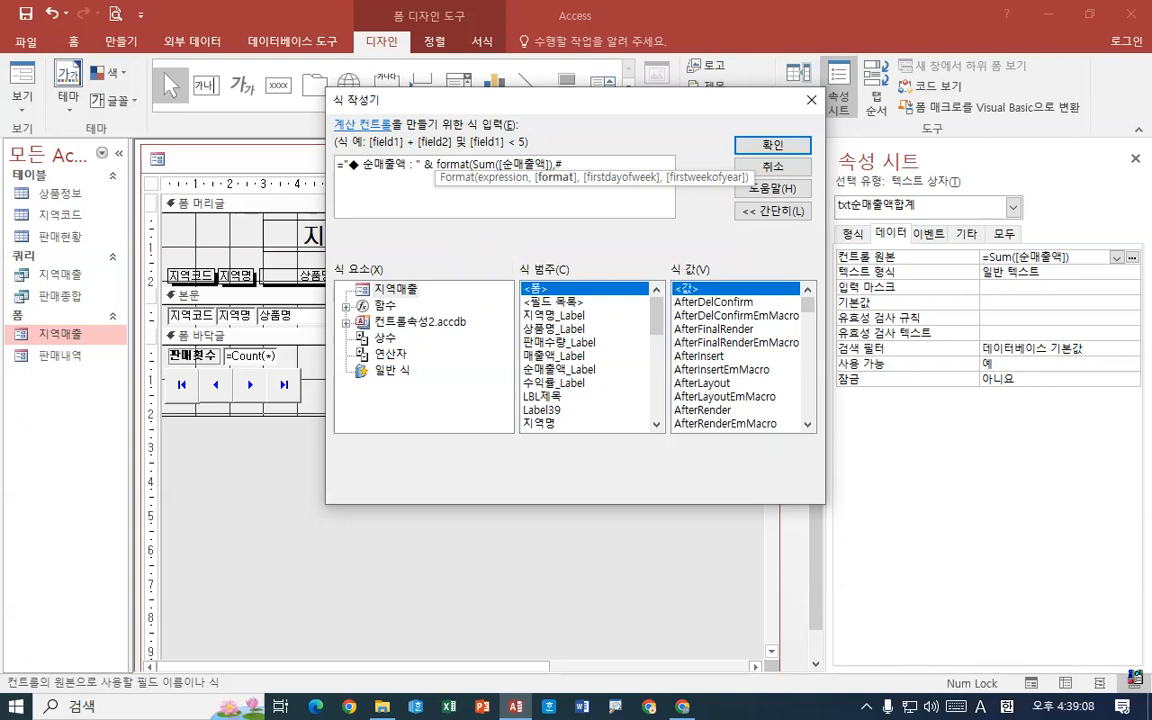
type(",##0")
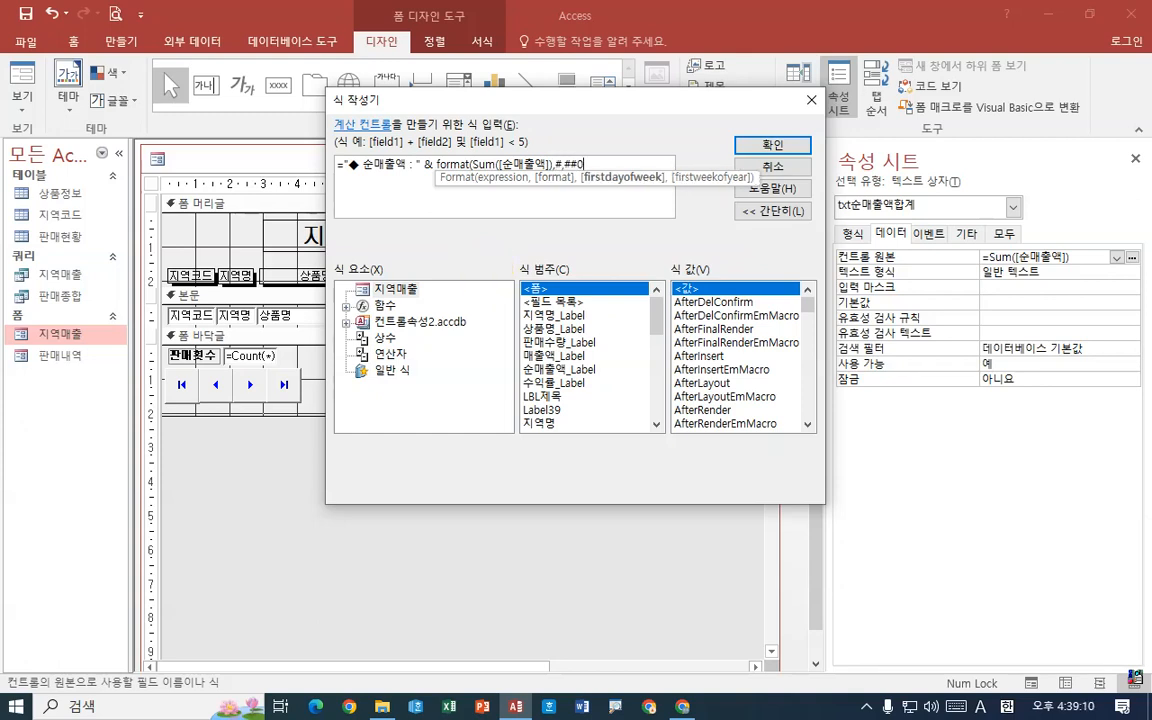
type("\"")
key("Left")
key("Left")
key("Left")
key("Left")
key("Left")
key("Left")
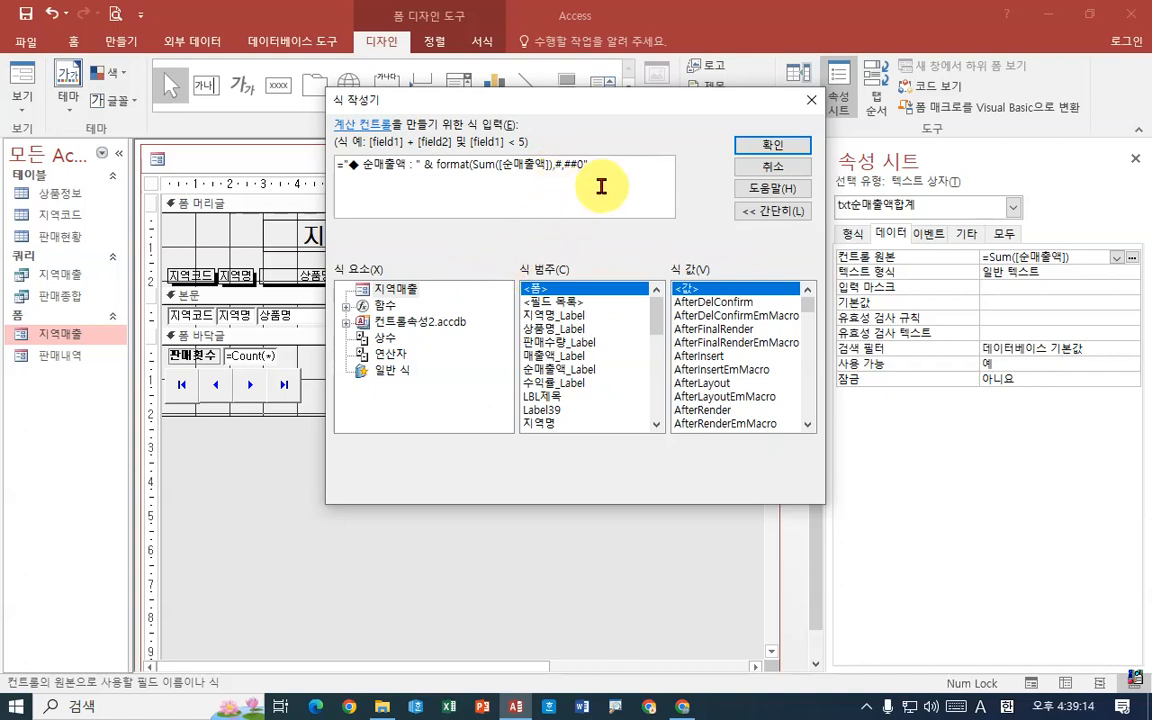
type("\"")
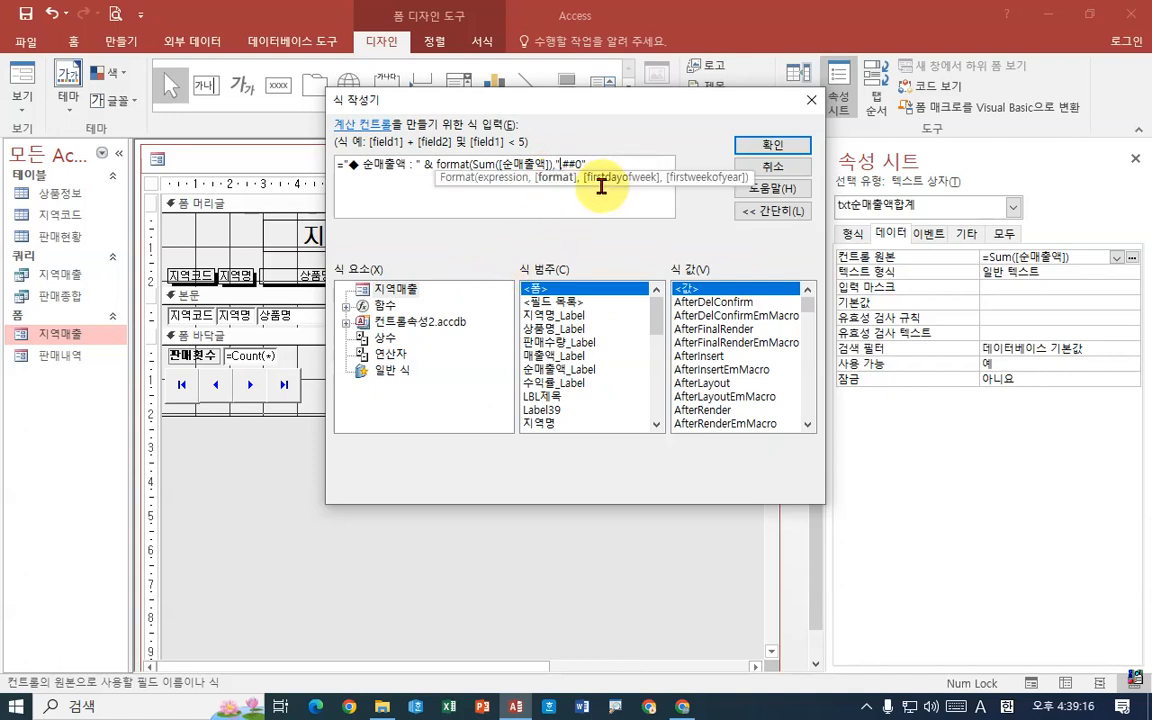
type("#")
type(")")
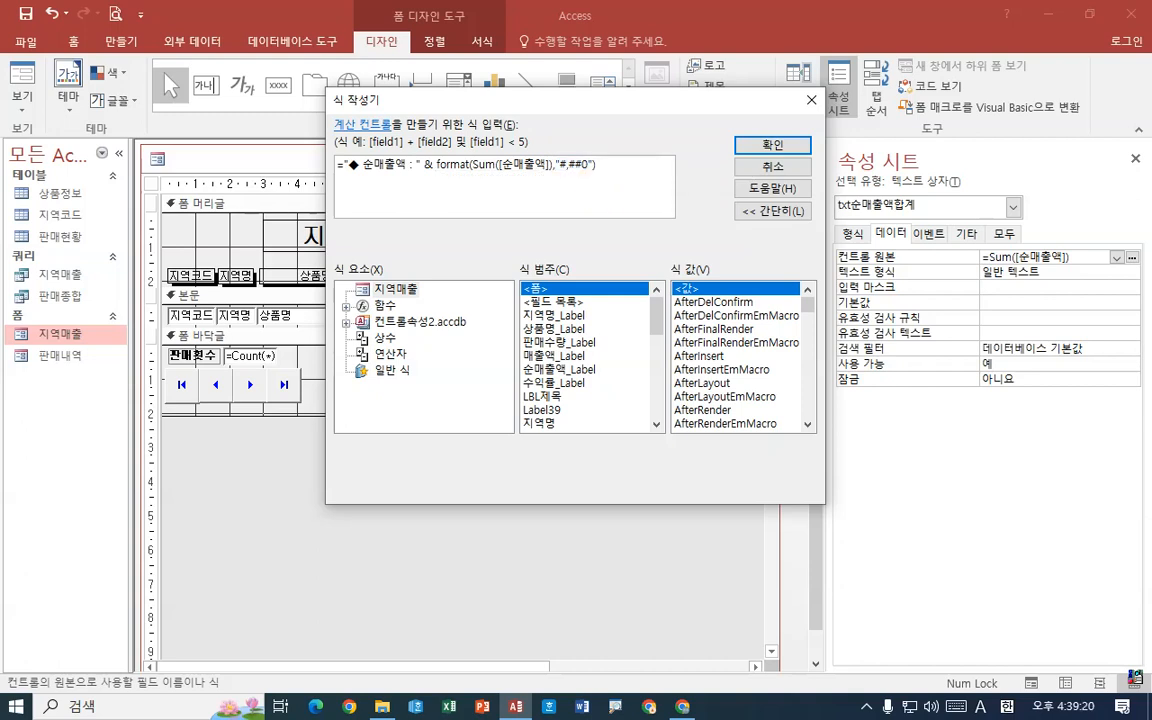
Append & "원 ◆" to the end of the expression and accept it as the text box's control source.
type(" &")
type("원 ㅁ")
key("Hangul_Hanja")
key("Tab")
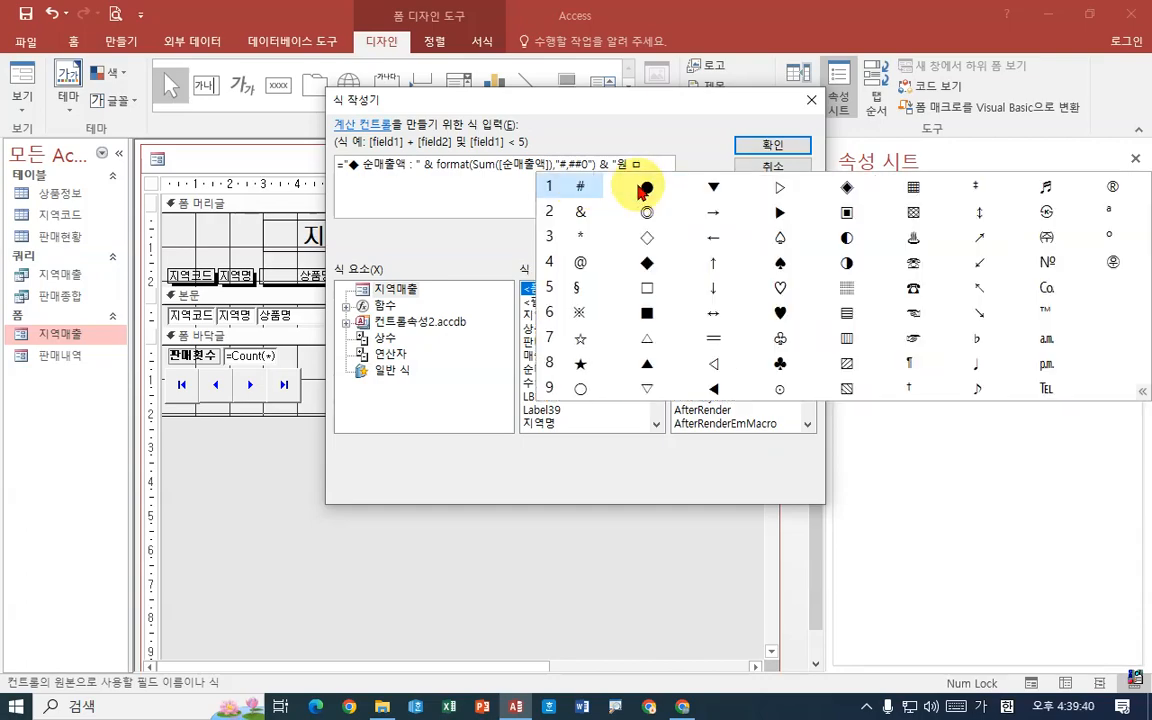
left_click(650, 262)
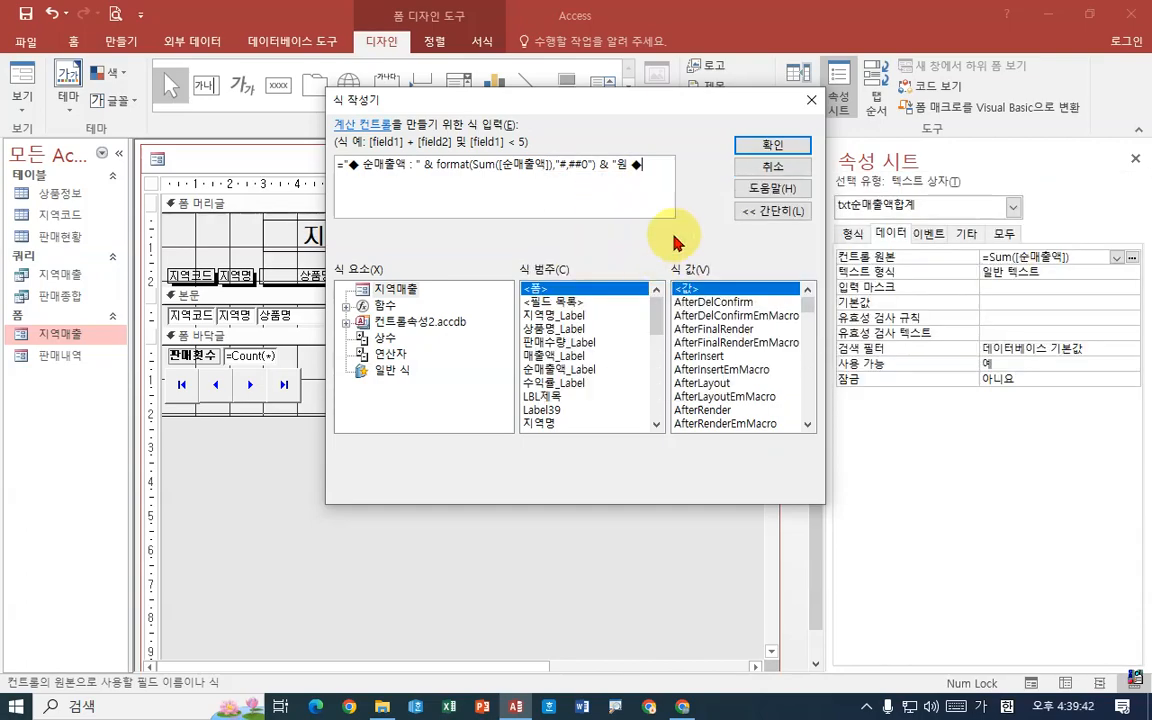
type("\"")
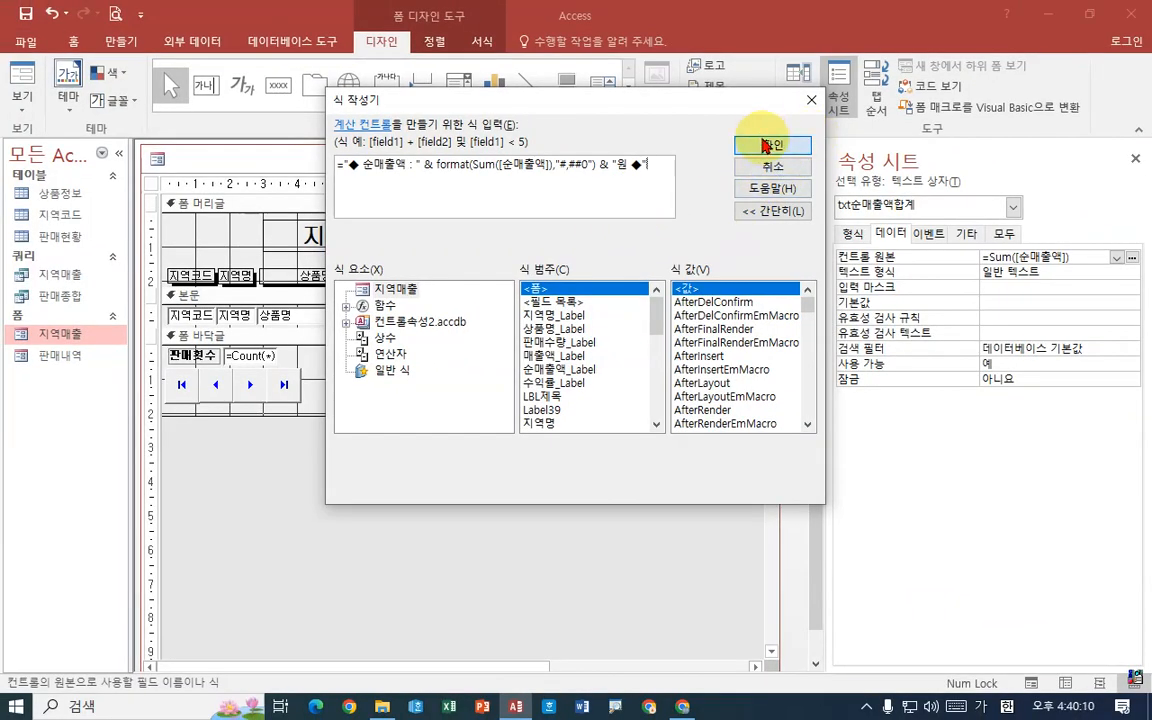
left_click(946, 73)
Save the form and show it in Form view to check the 순매출액 total in the footer.
right_click(205, 159)
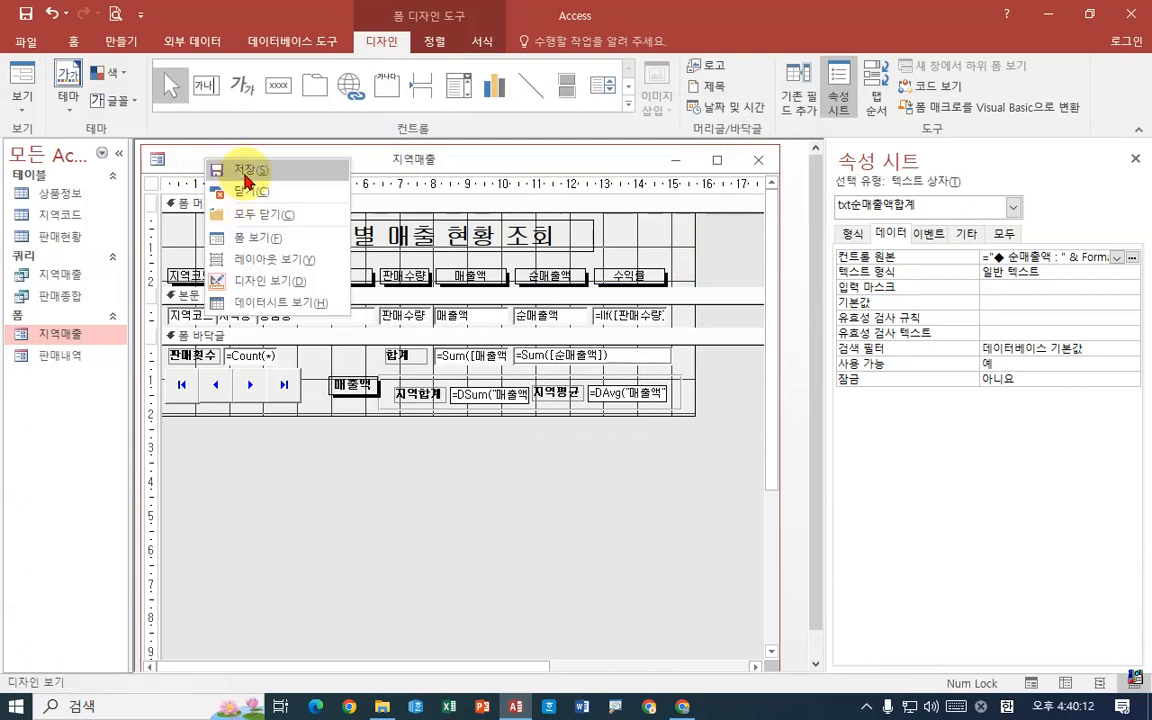
left_click(240, 166)
right_click(240, 166)
left_click(288, 239)
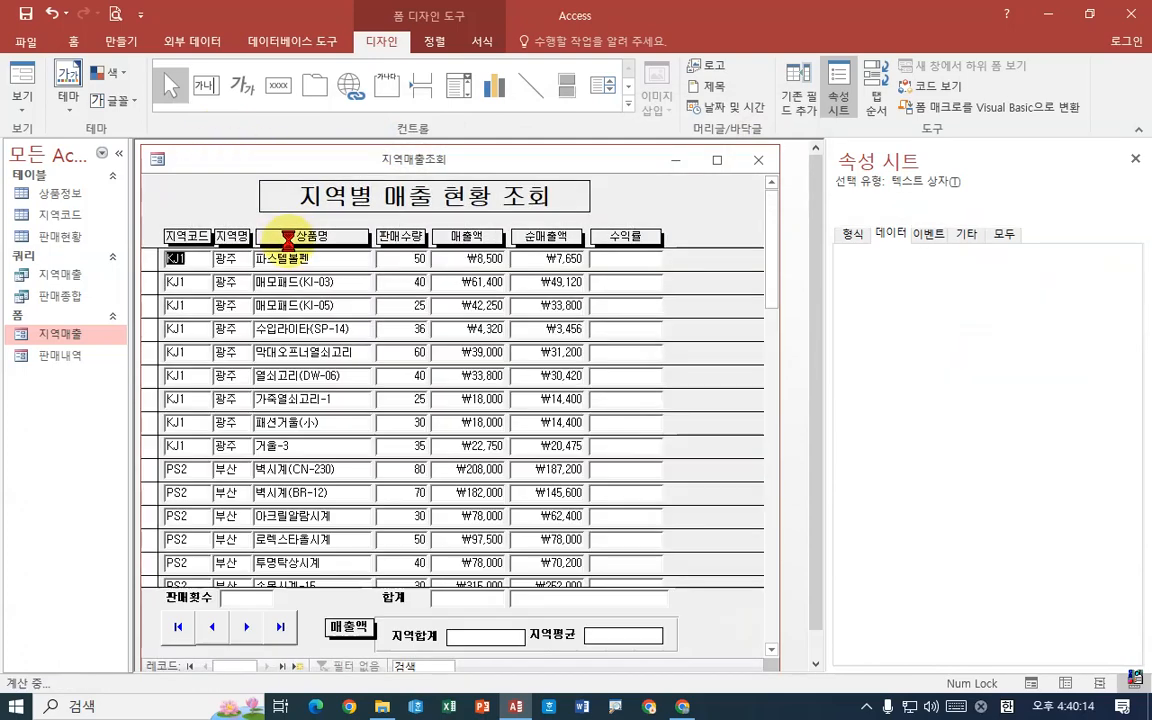
key("ctrl+1")
left_click(588, 620)
left_click_drag(534, 612, 719, 612)
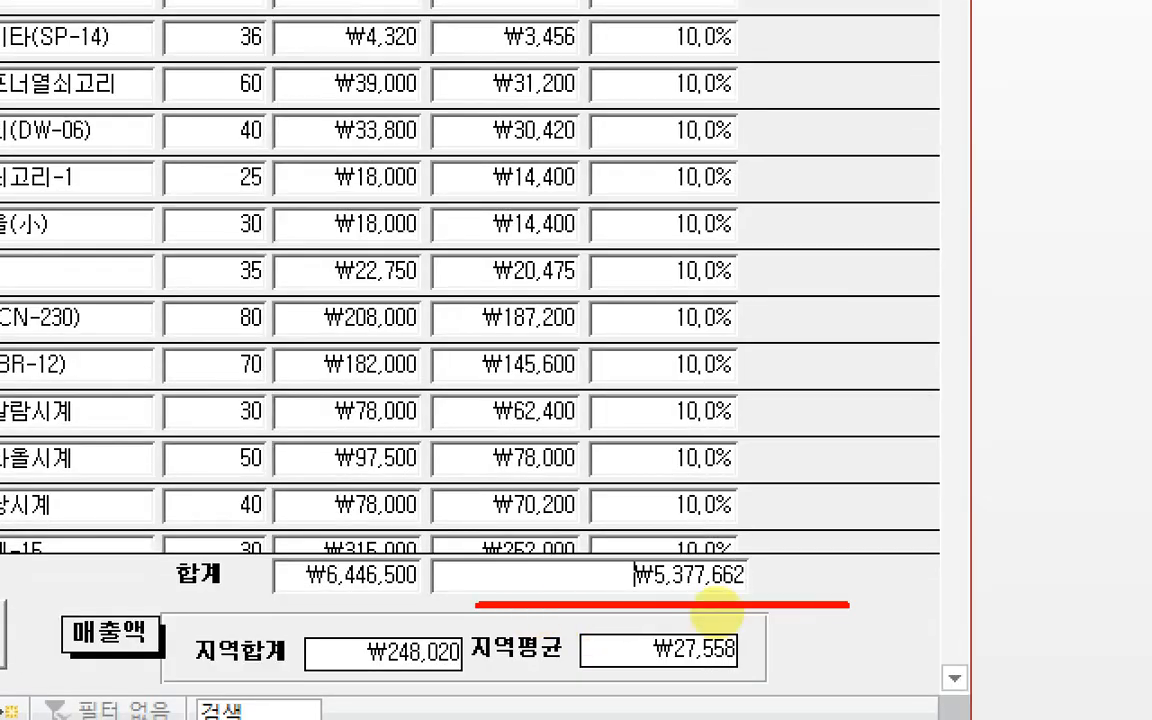
key("Escape")
right_click(559, 600)
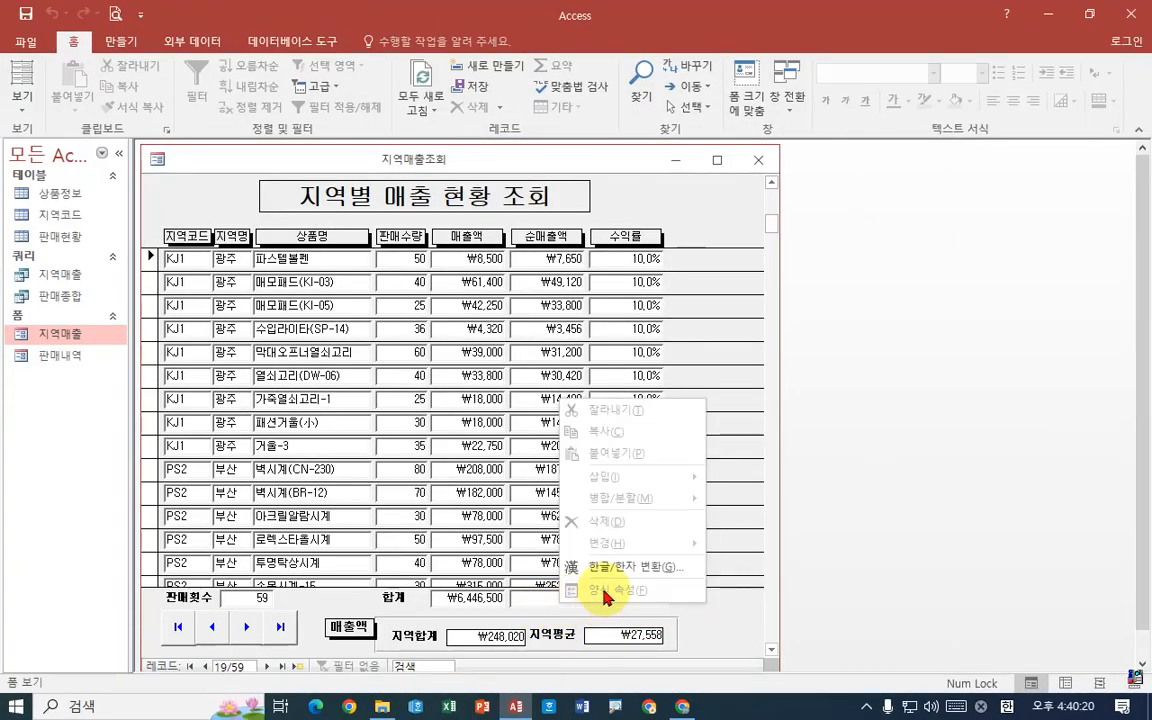
key("Escape")
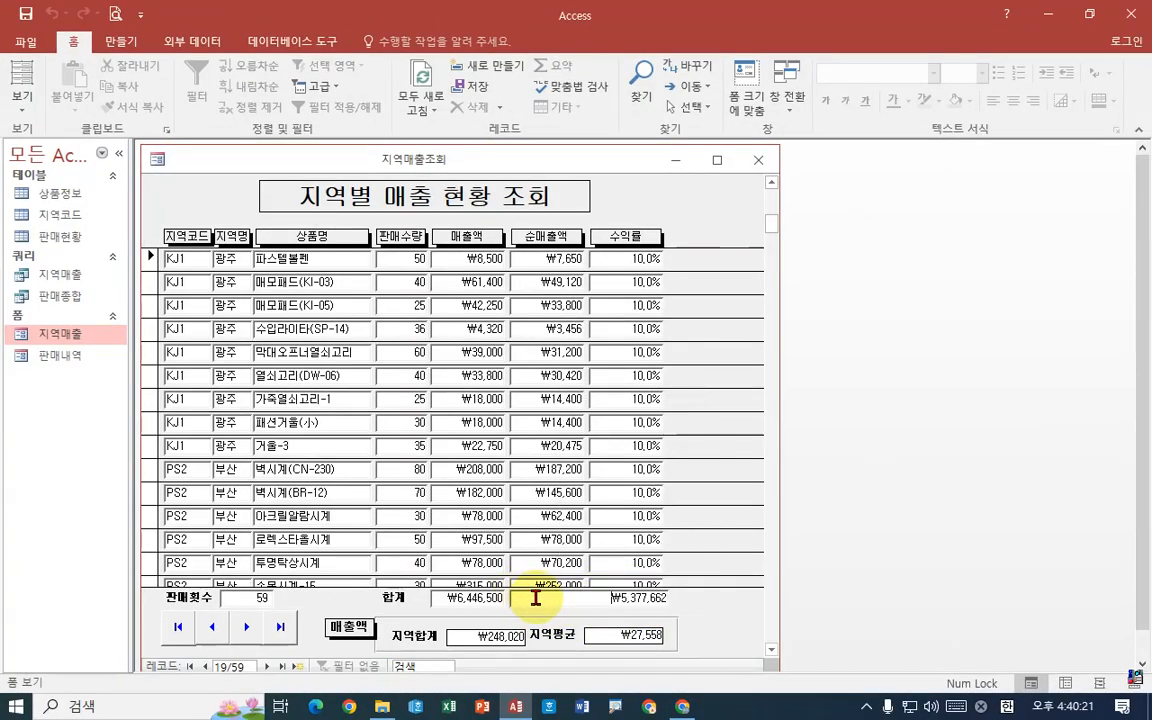
Return the form to Design view and open the control source of txt순매출액합계 in the Expression Builder.
right_click(218, 157)
left_click(282, 277)
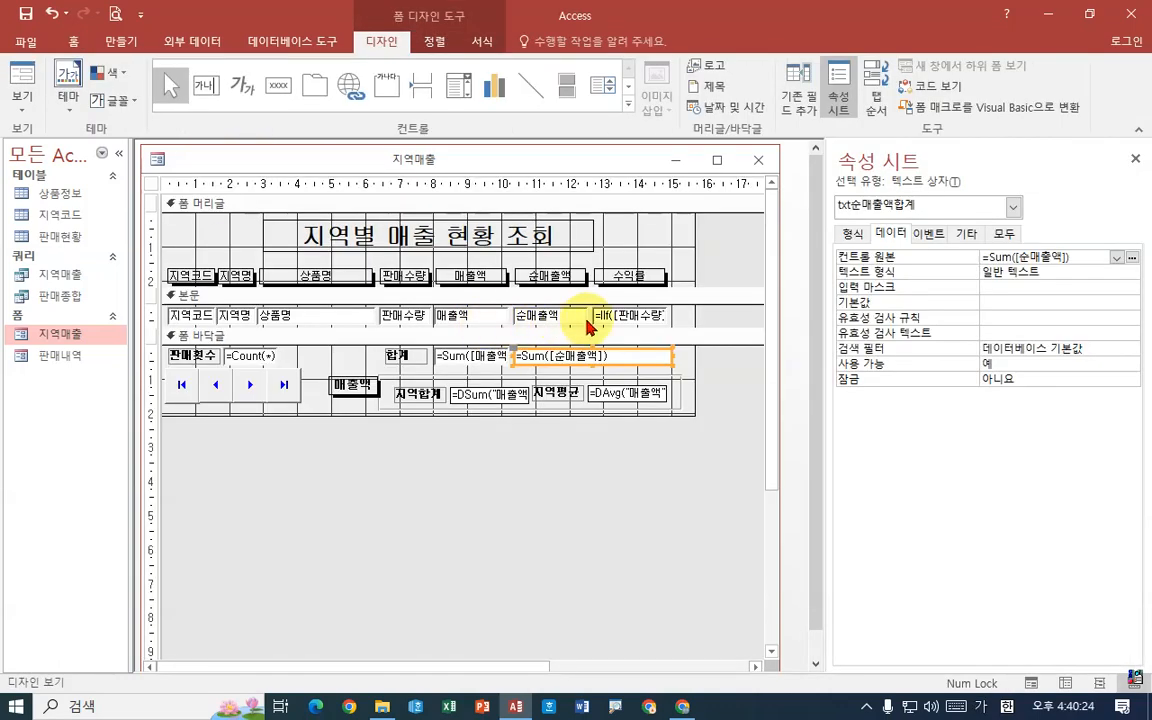
left_click(1070, 257)
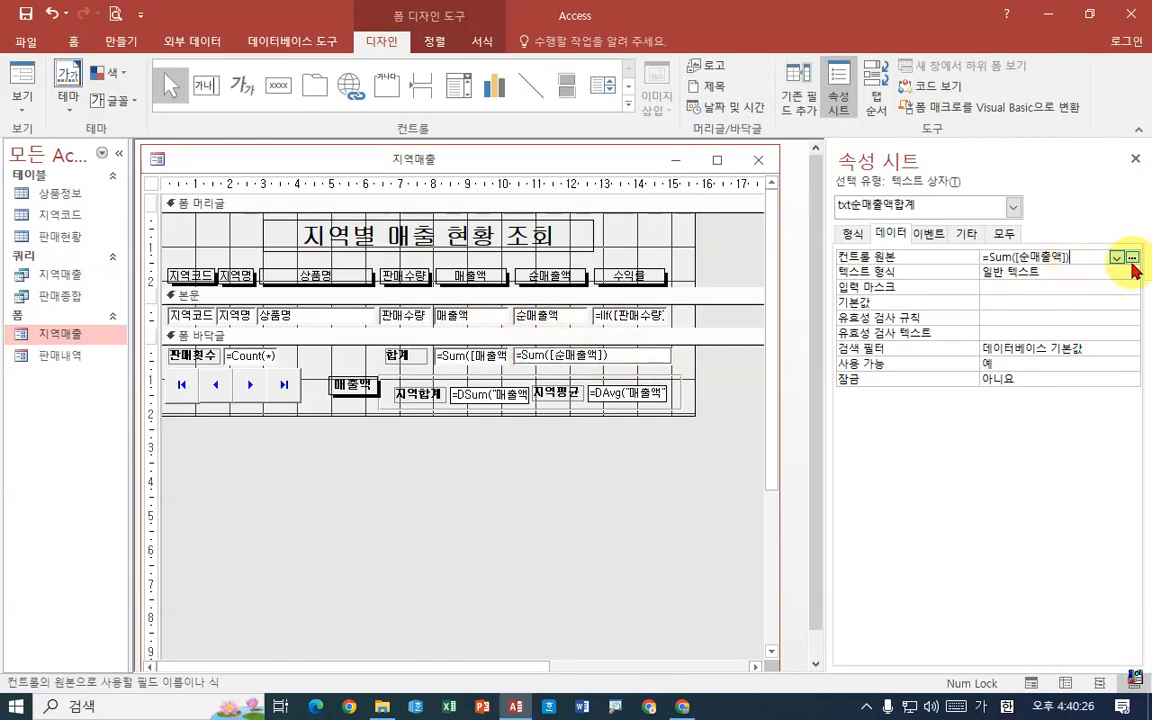
left_click(1132, 257)
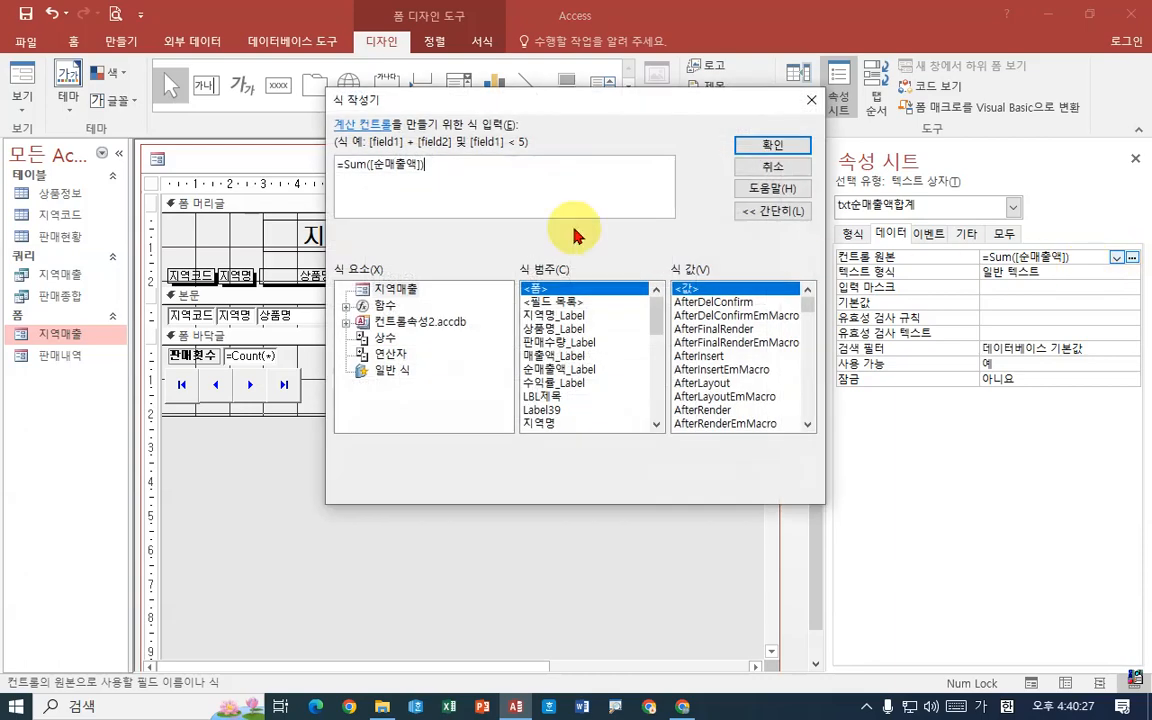
Insert an opening quotation mark and the special symbol ◆ between the equals sign and Sum([순매출액]).
left_click(342, 172)
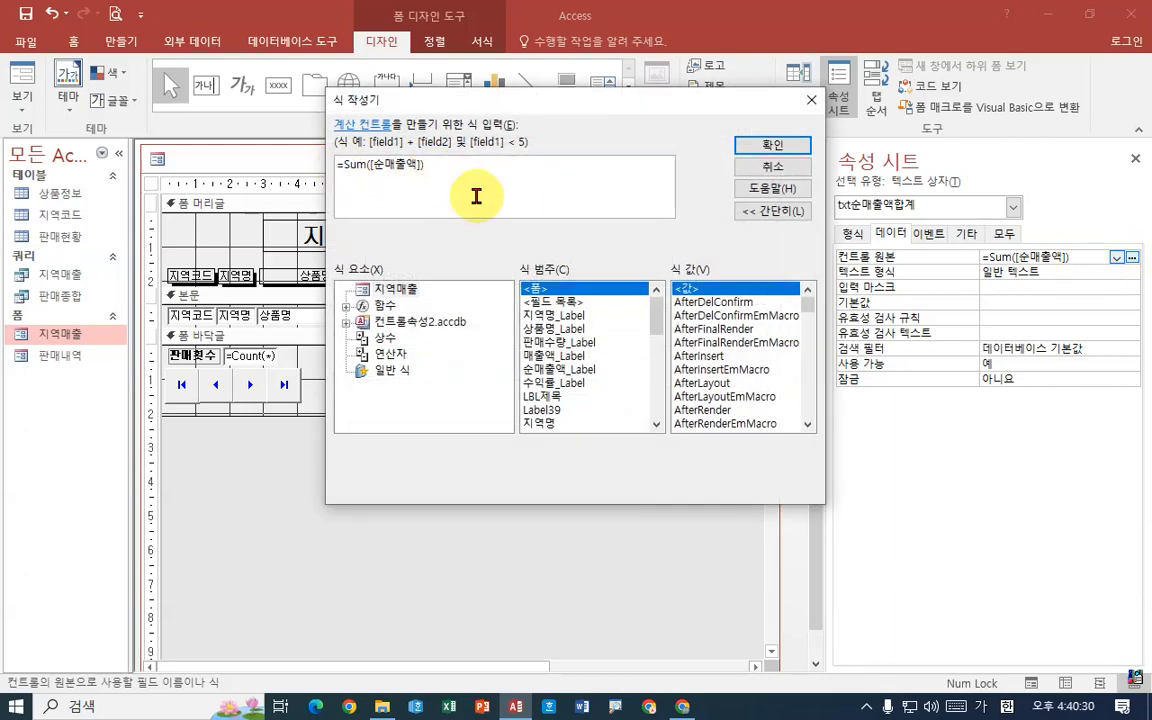
type("\"")
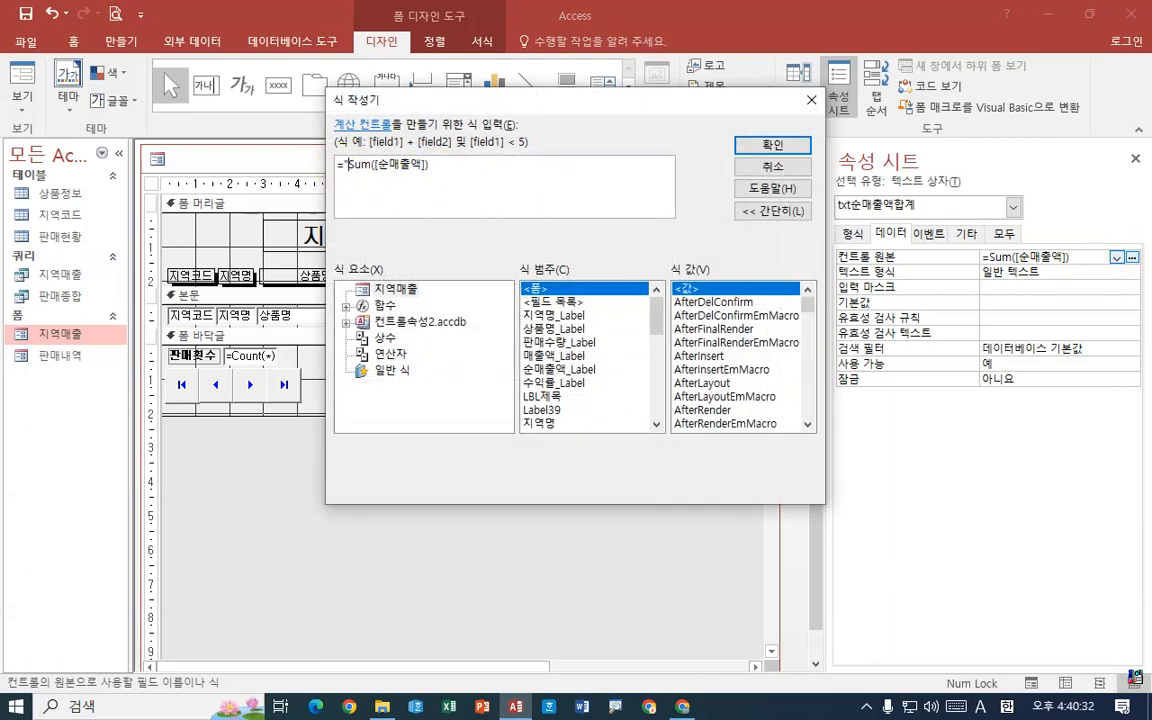
type("a")
key("BackSpace")
type("ㅁ")
key("Hangul_Hanja")
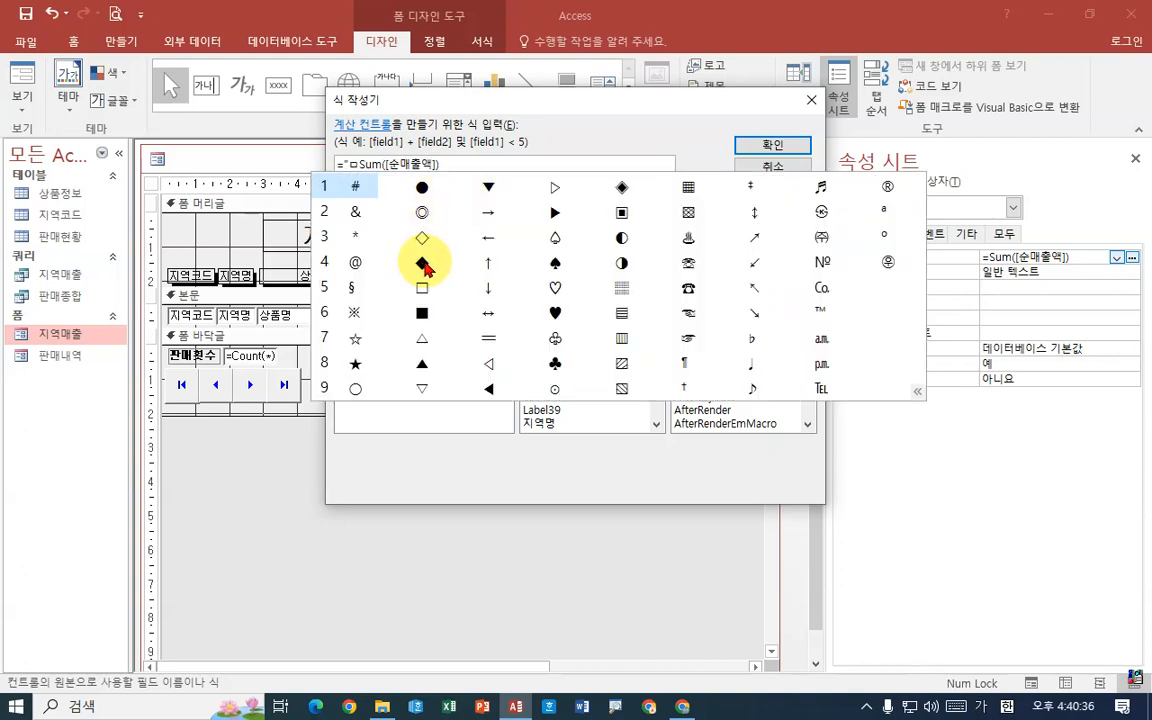
left_click(423, 264)
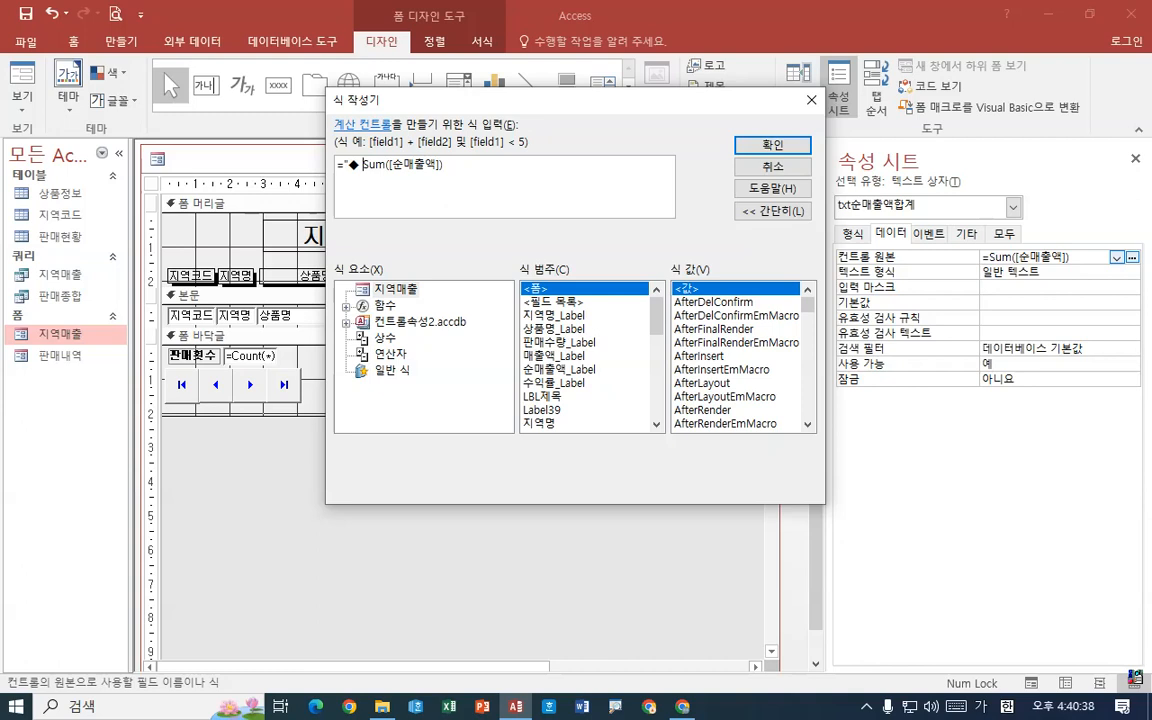
Complete the label text as "◆ 순매출액 : " and join it with & in front of Sum([순매출액]).
type("총")
key("BackSpace")
key("BackSpace")
key("BackSpace")
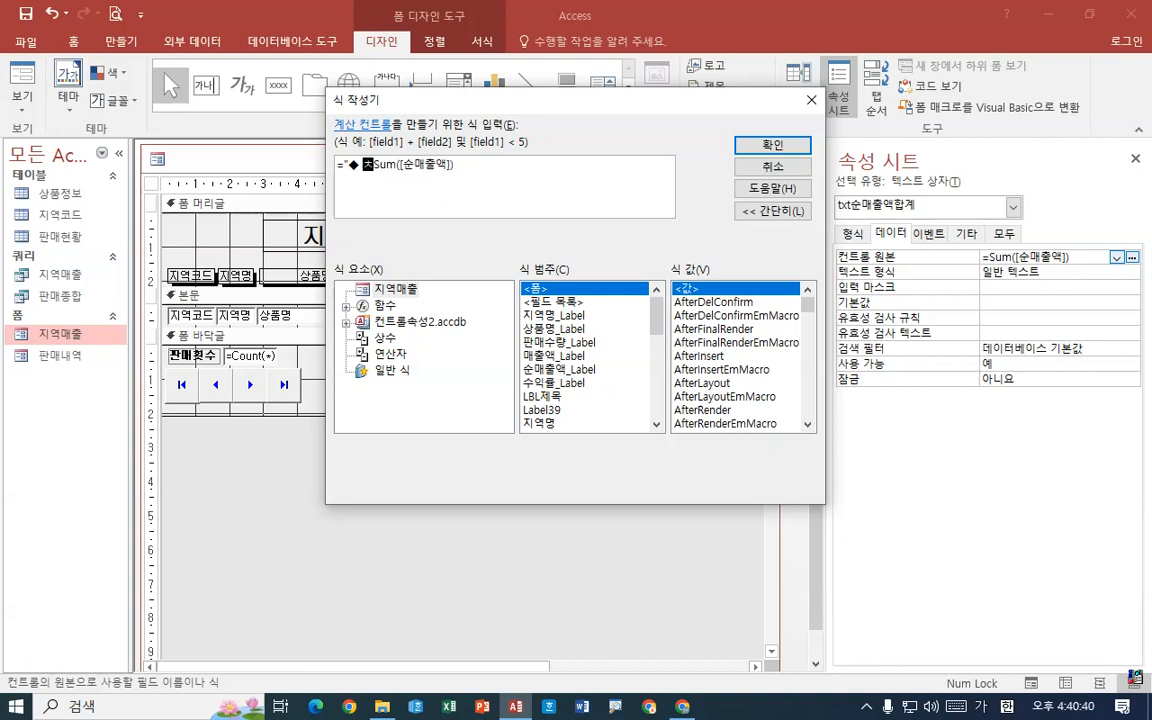
type("수")
type("매출액 ")
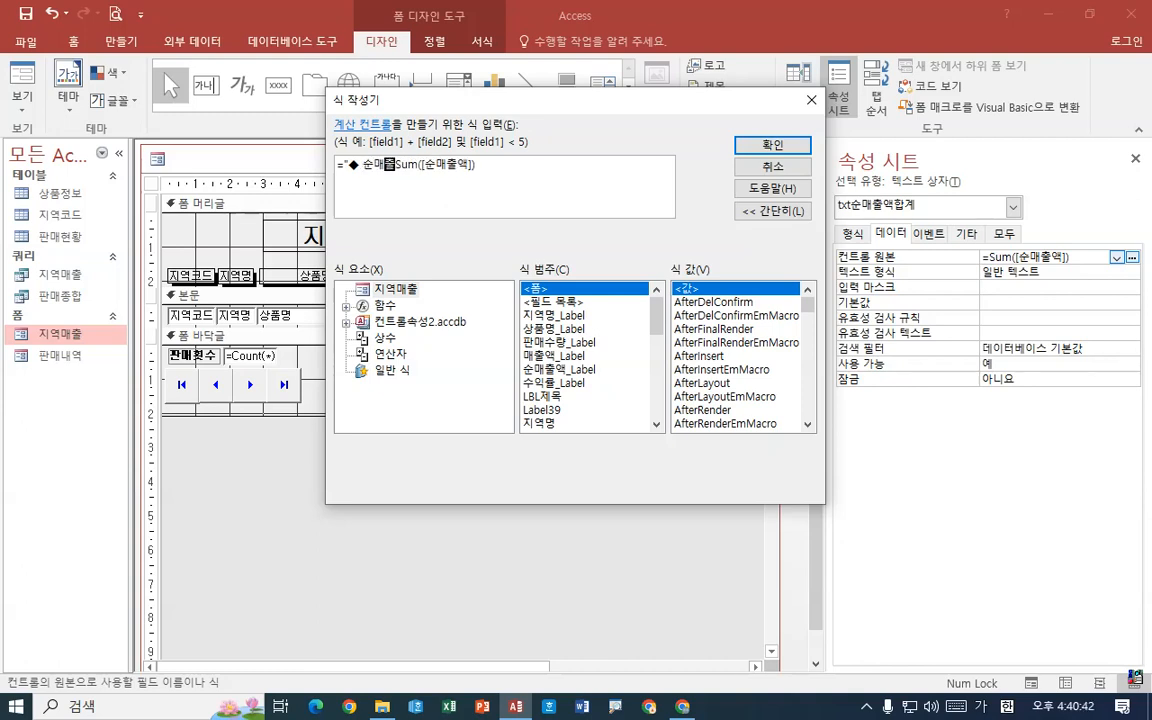
type(": ")
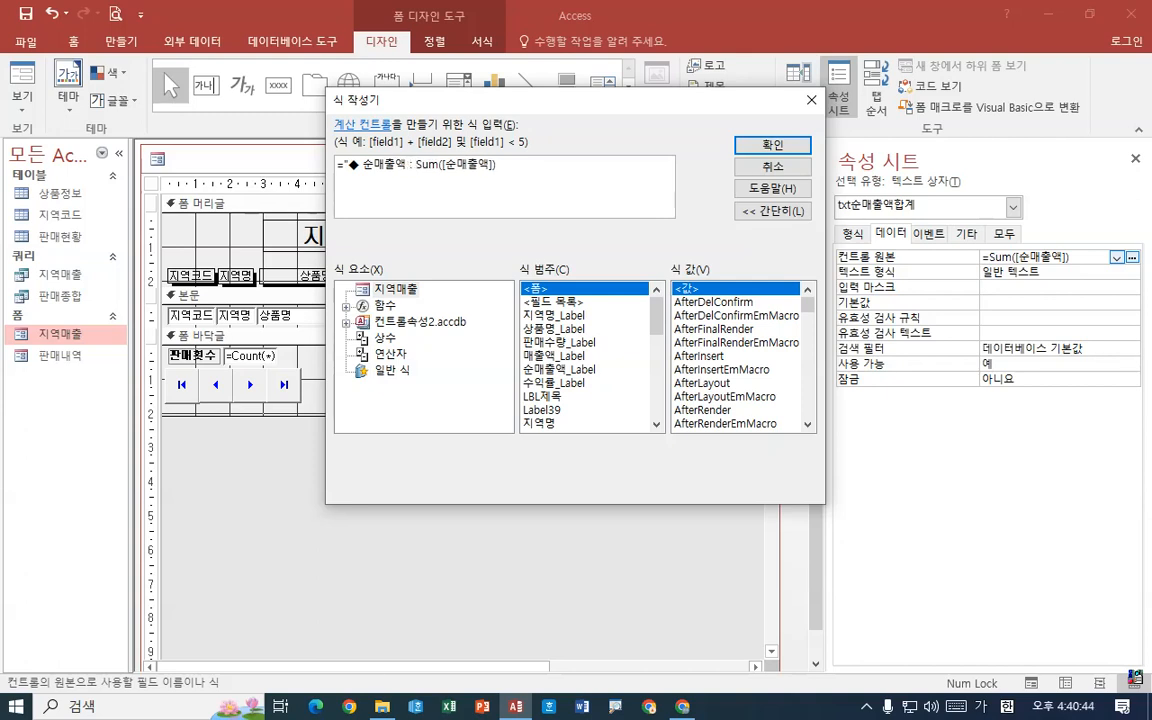
type("\" ")
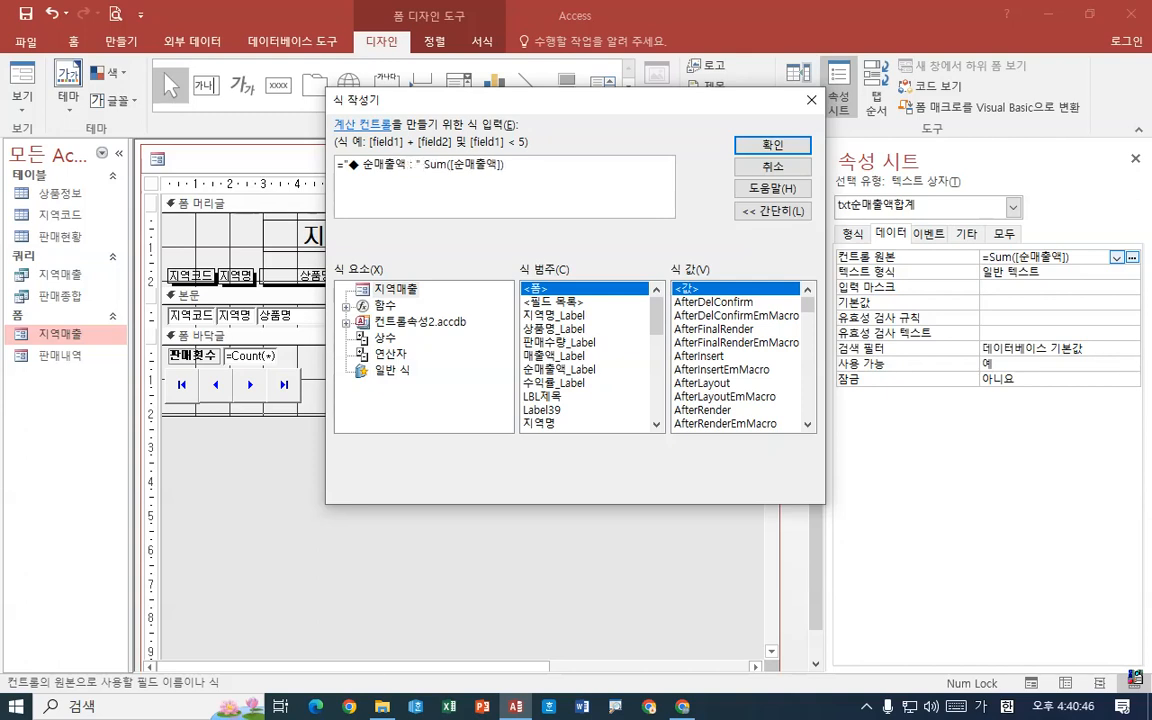
type("& ")
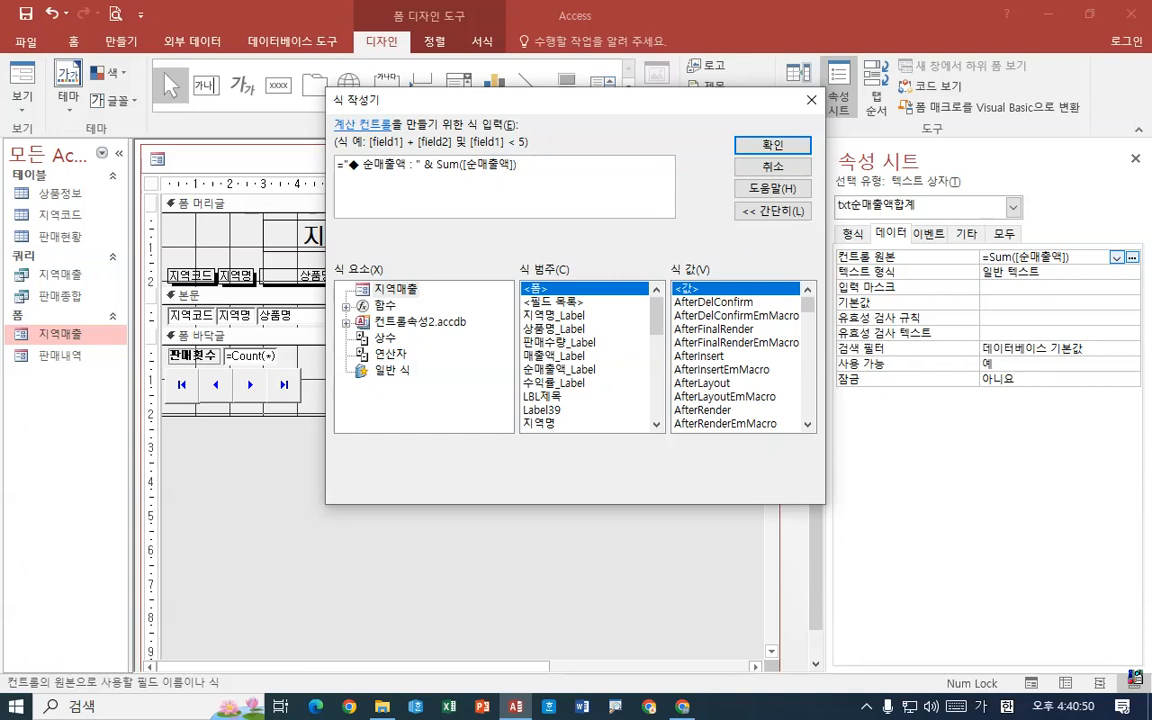
Wrap Sum([순매출액]) in the format function with the format string "#,##0".
type("format")
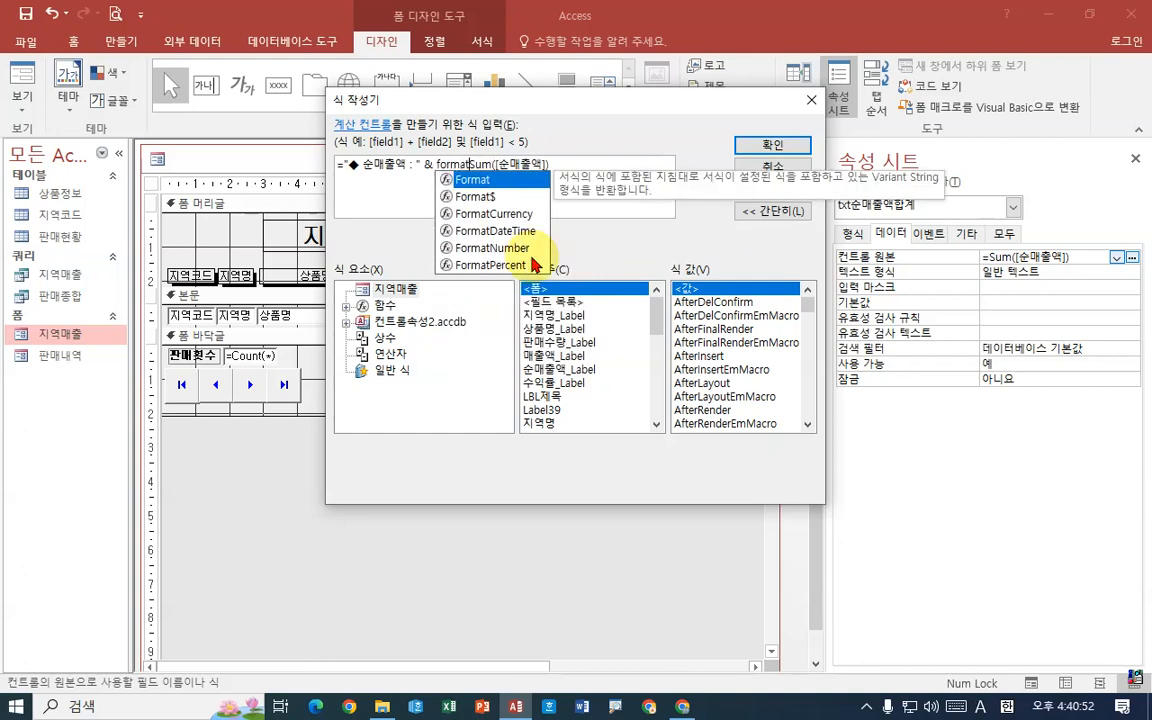
key("BackSpace")
type("(")
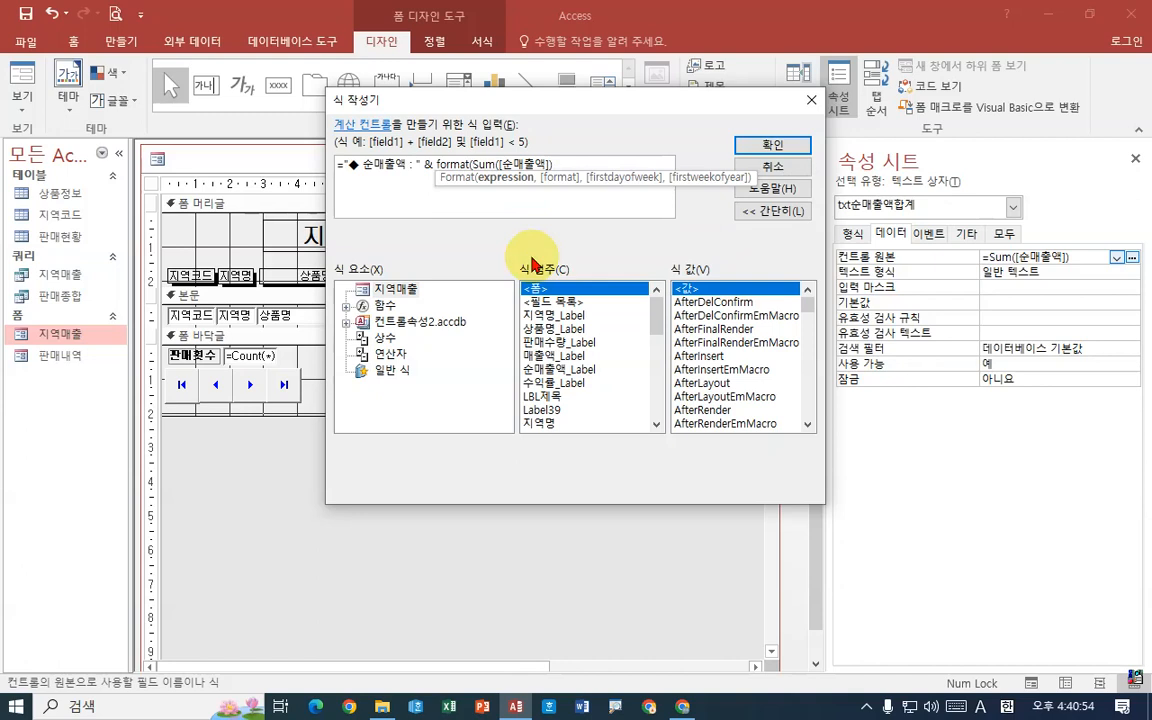
key("Right")
key("Right")
key("Right")
key("Right")
key("Right")
key("Right")
key("Right")
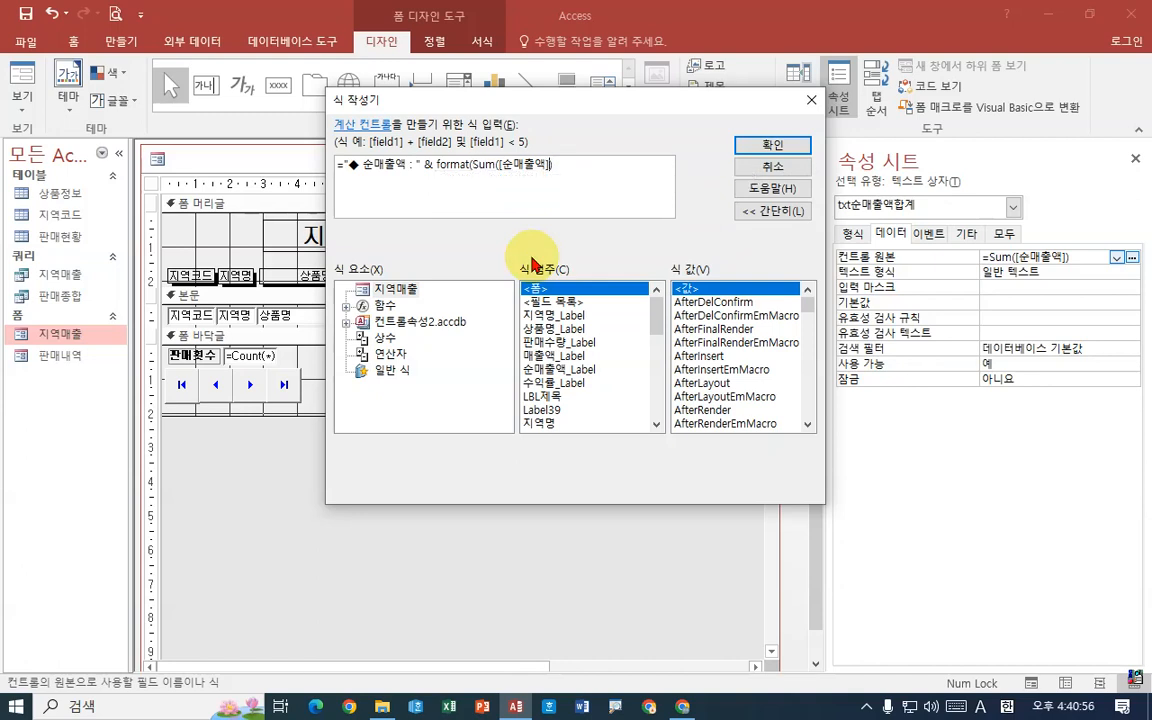
type(",")
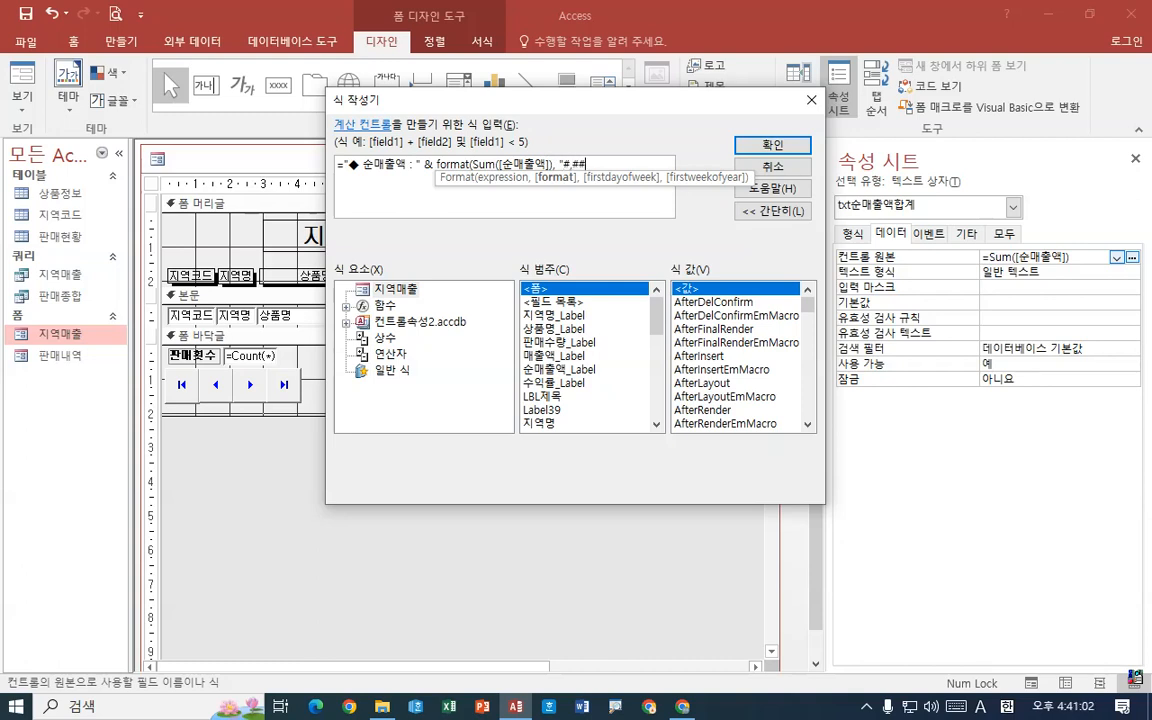
type(" \"#,##0\") ")
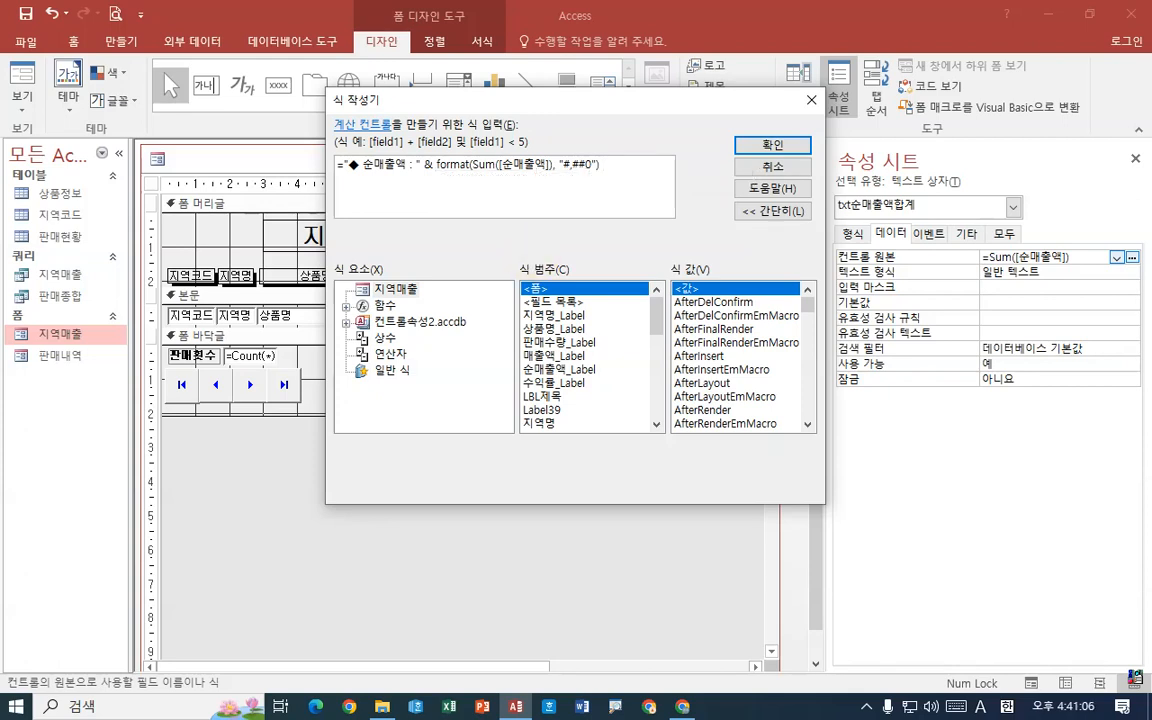
Append & "원 ◆" to the expression, accept it, and reopen it once to review the full control source.
type("&")
type(" \"dn")
key("BackSpace")
key("BackSpace")
type("원 ㅁ")
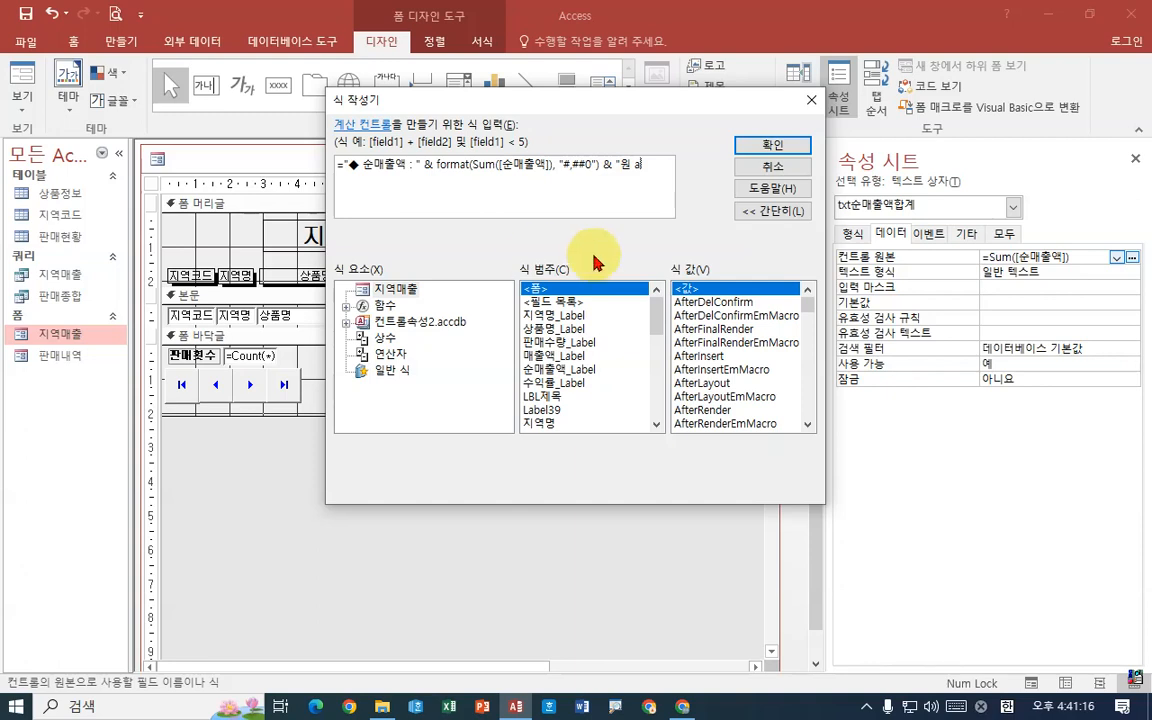
key("BackSpace")
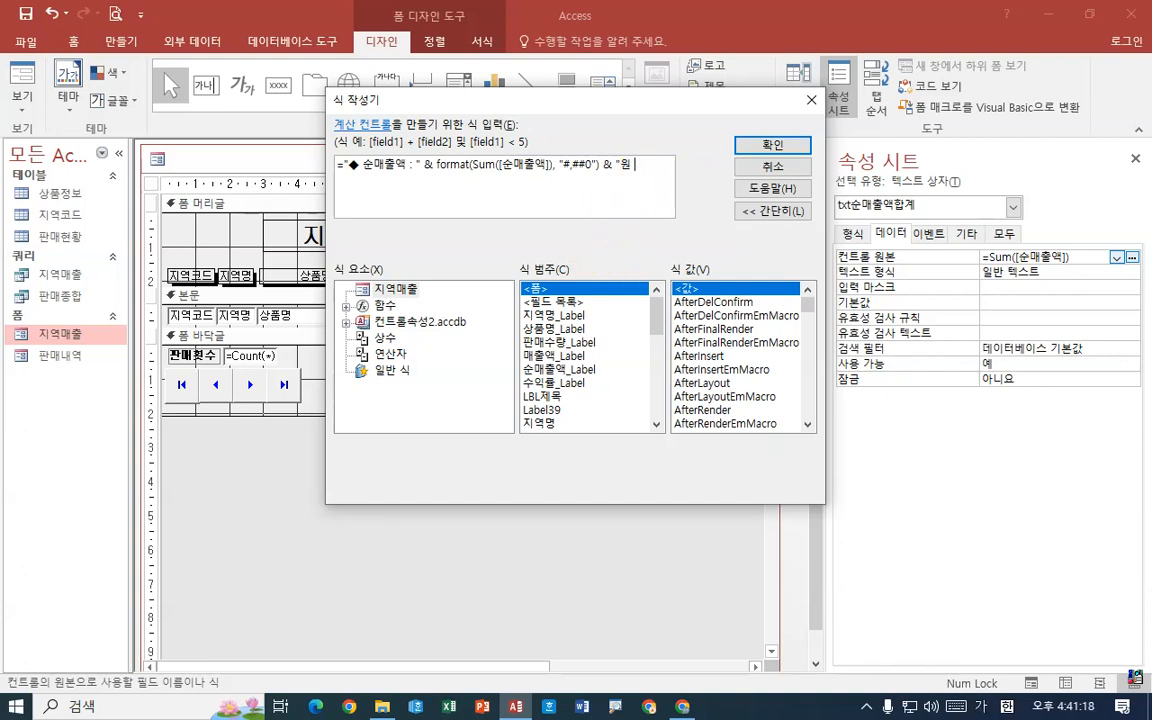
type("ㅁ")
key("Hangul_Hanja")
key("Tab")
left_click(646, 262)
left_click(770, 146)
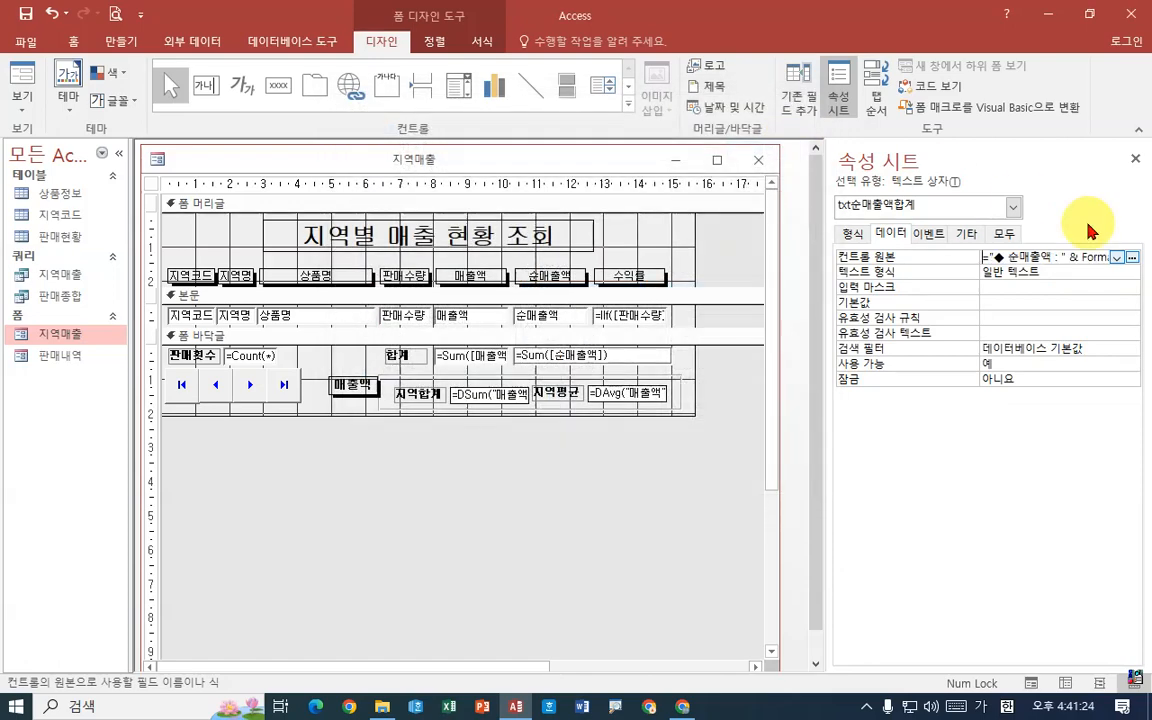
left_click(1132, 257)
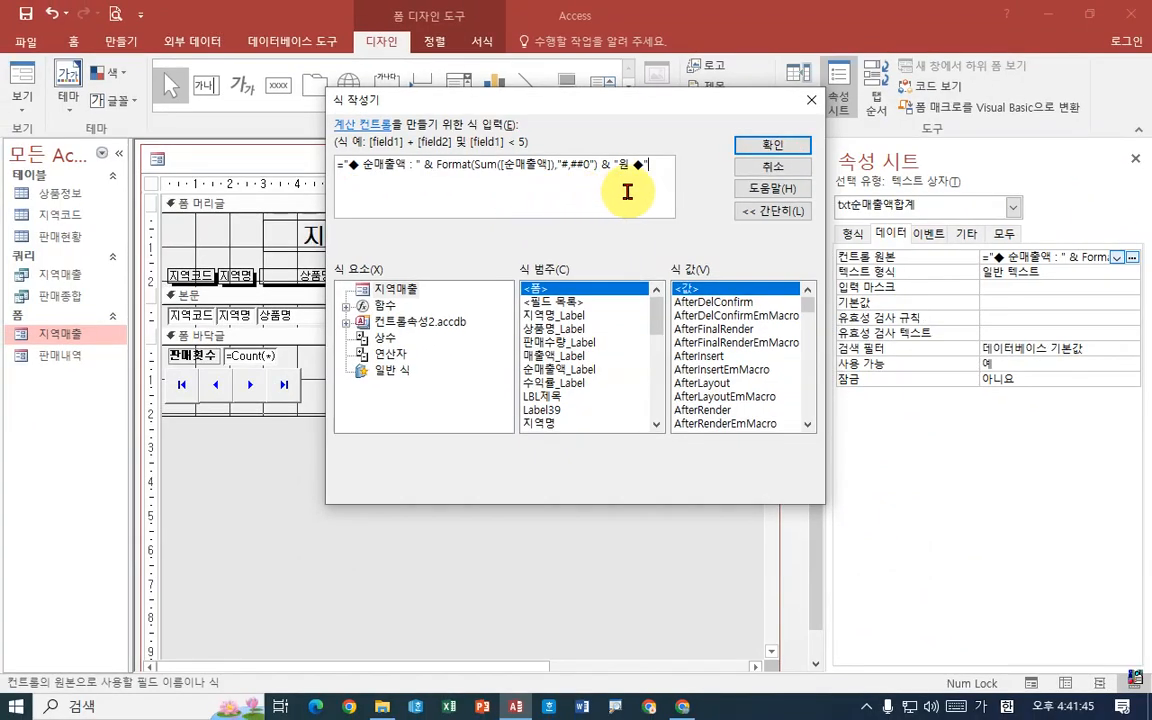
left_click(747, 147)
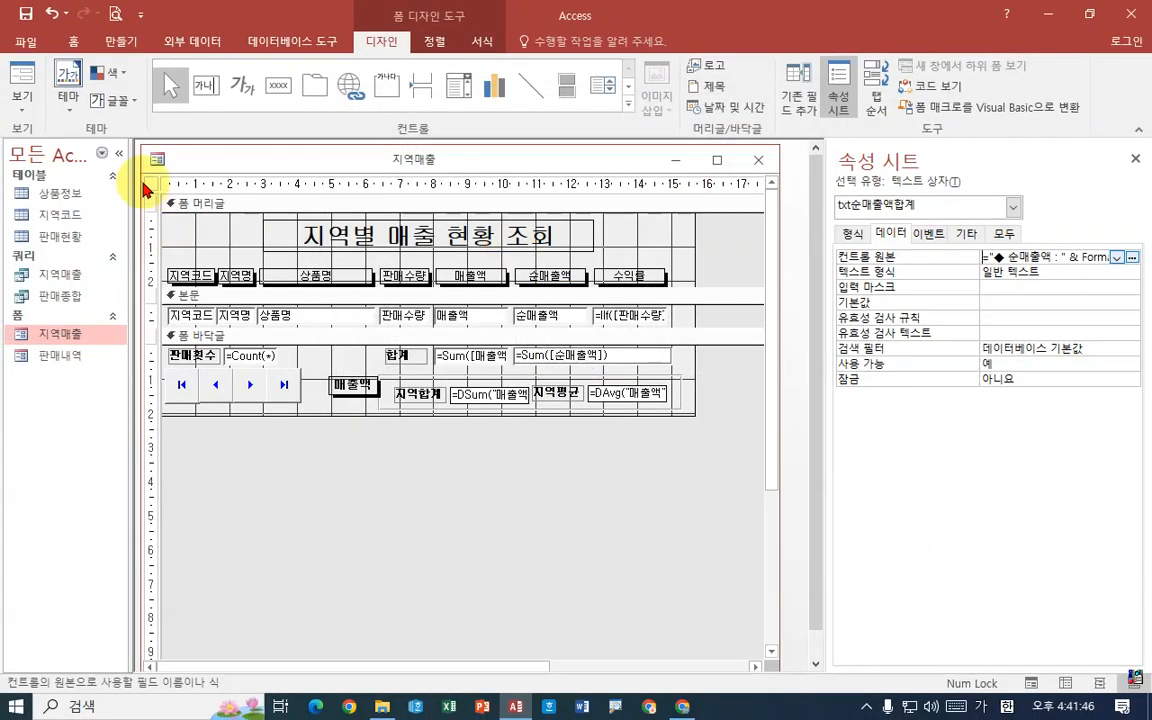
Save the form and switch to Form view to check the 순매출액 total in the form footer.
right_click(194, 155)
left_click(223, 167)
right_click(223, 170)
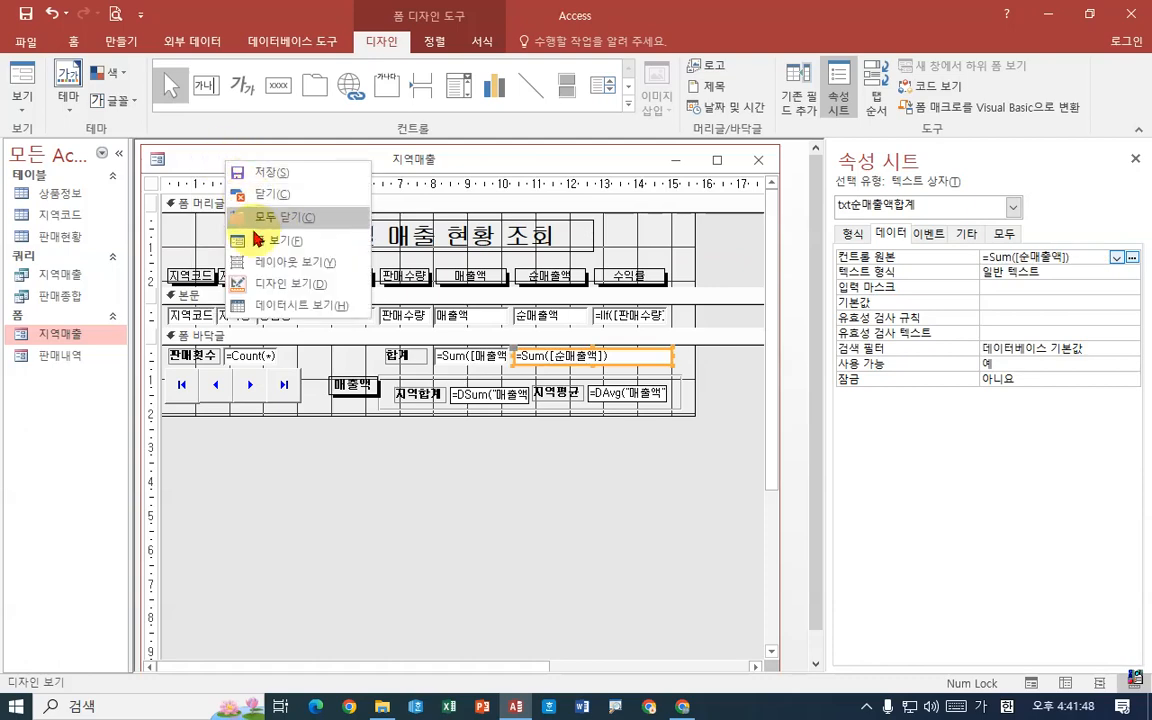
left_click(273, 282)
right_click(252, 162)
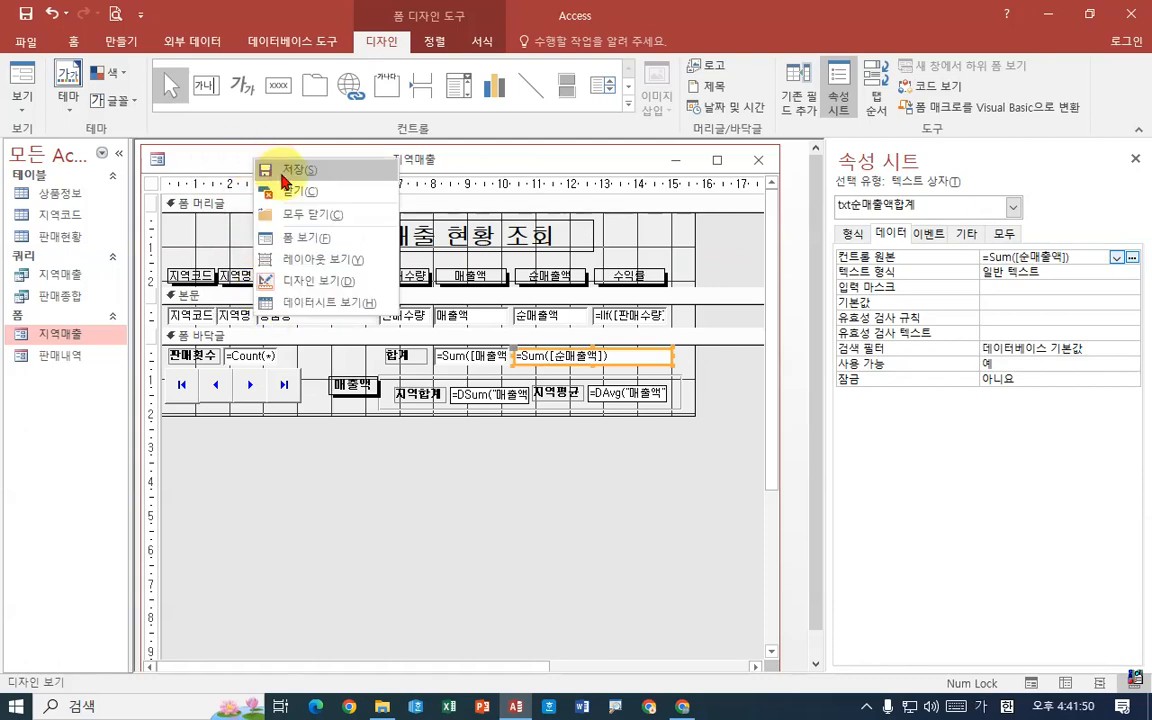
left_click(293, 235)
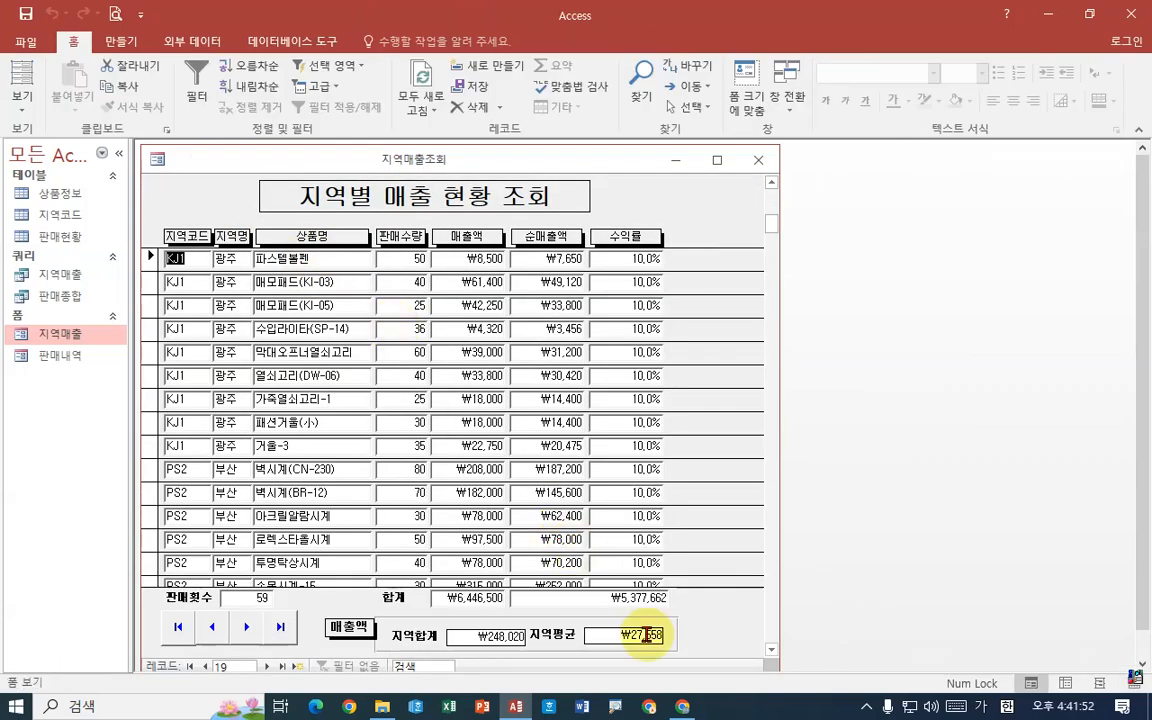
right_click(608, 600)
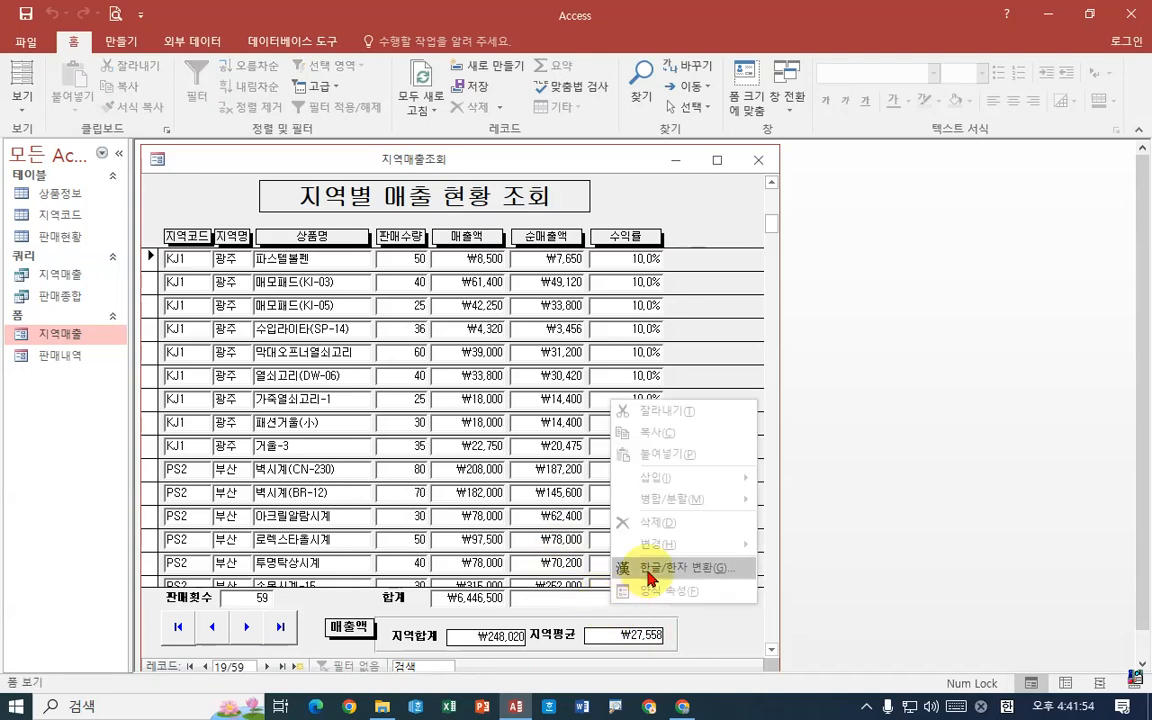
left_click(609, 600)
Return to Design view and insert an opening quotation mark and ◆ before Sum([순매출액]) in the control source of txt순매출액합계.
right_click(190, 158)
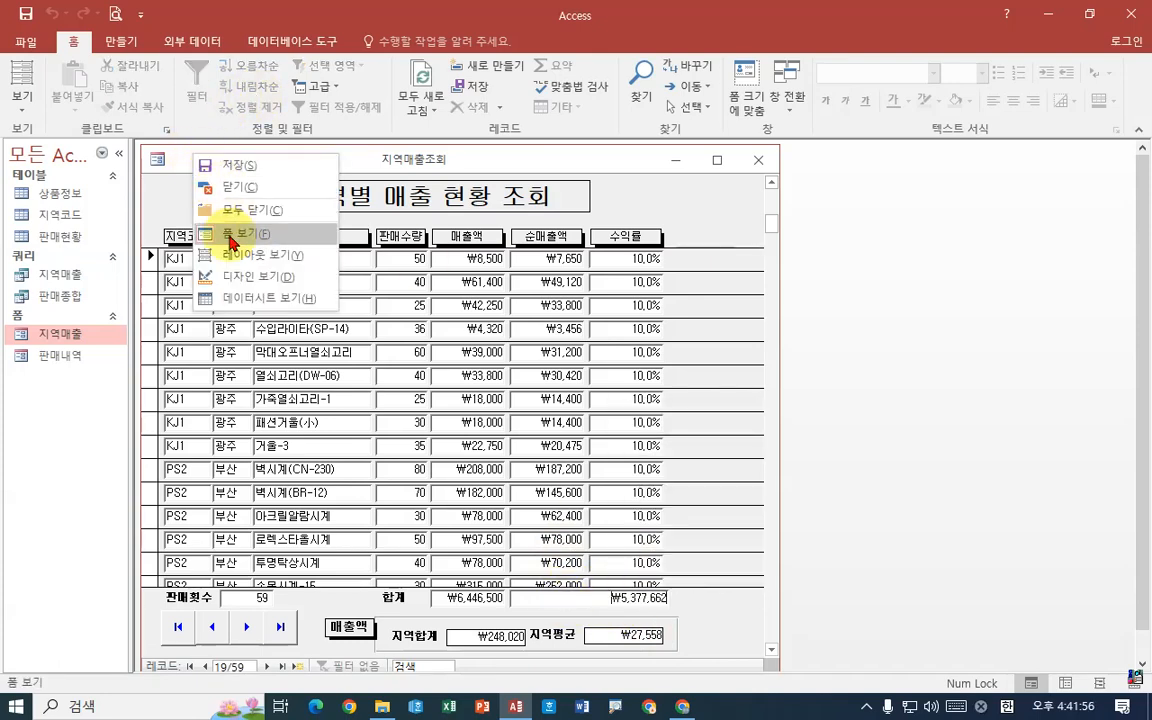
left_click(228, 275)
left_click(1132, 257)
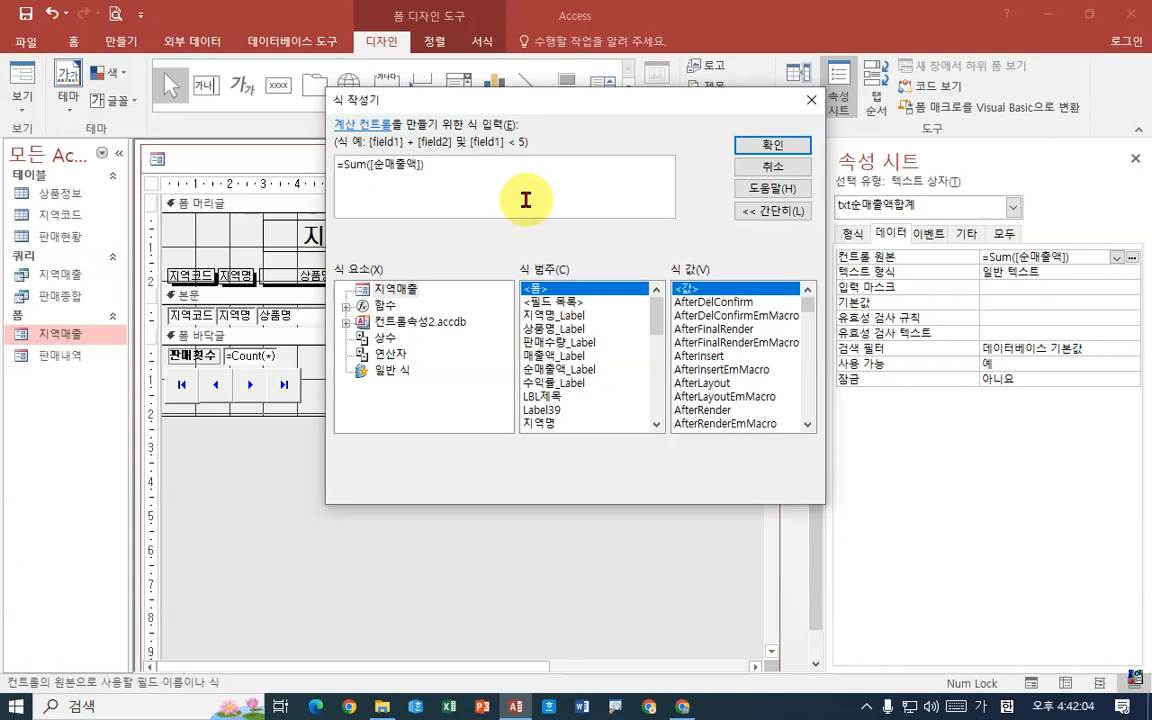
type("\"")
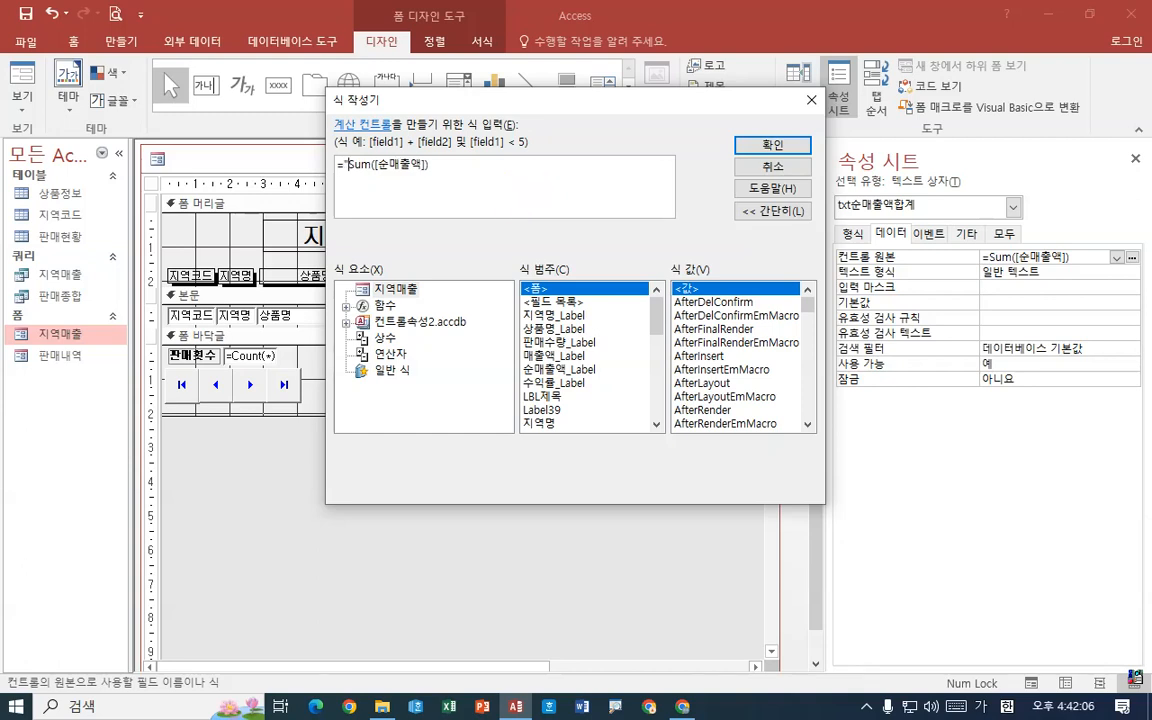
type("ㅁ")
key("Hangul_Hanja")
key("Tab")
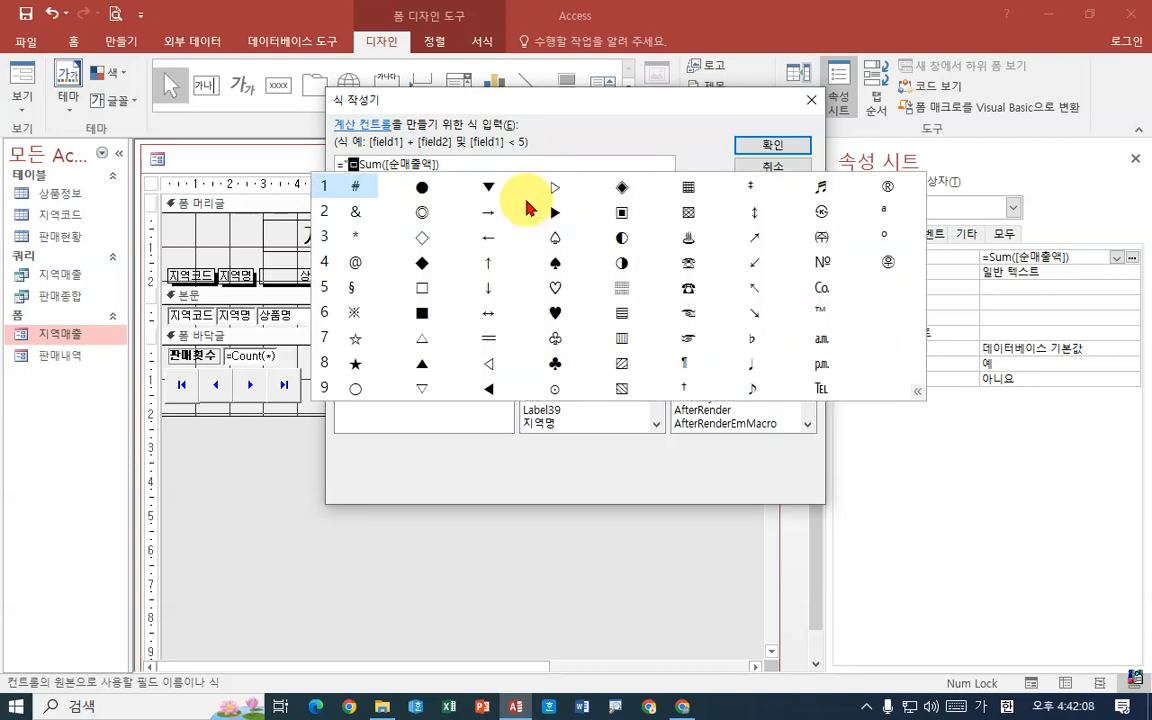
left_click(422, 262)
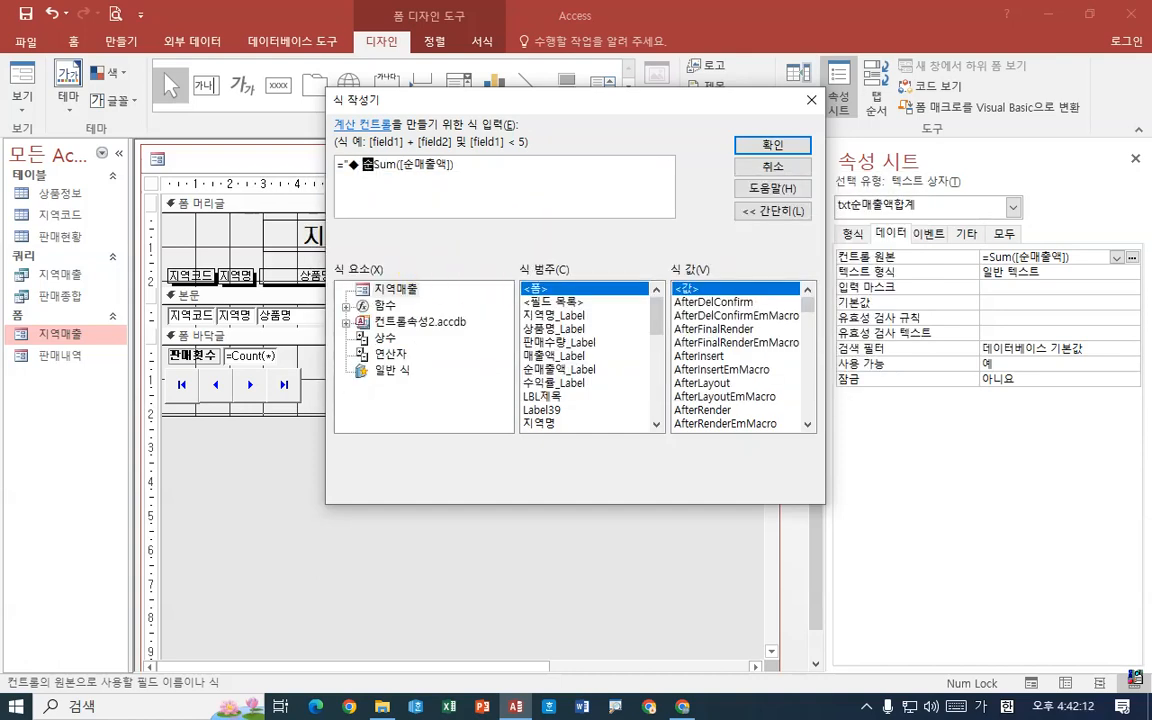
Finish the label after ◆ with 순매출액 : inside the quotation marks and join it to Sum([순매출액]) with &.
type("순매출액\"")
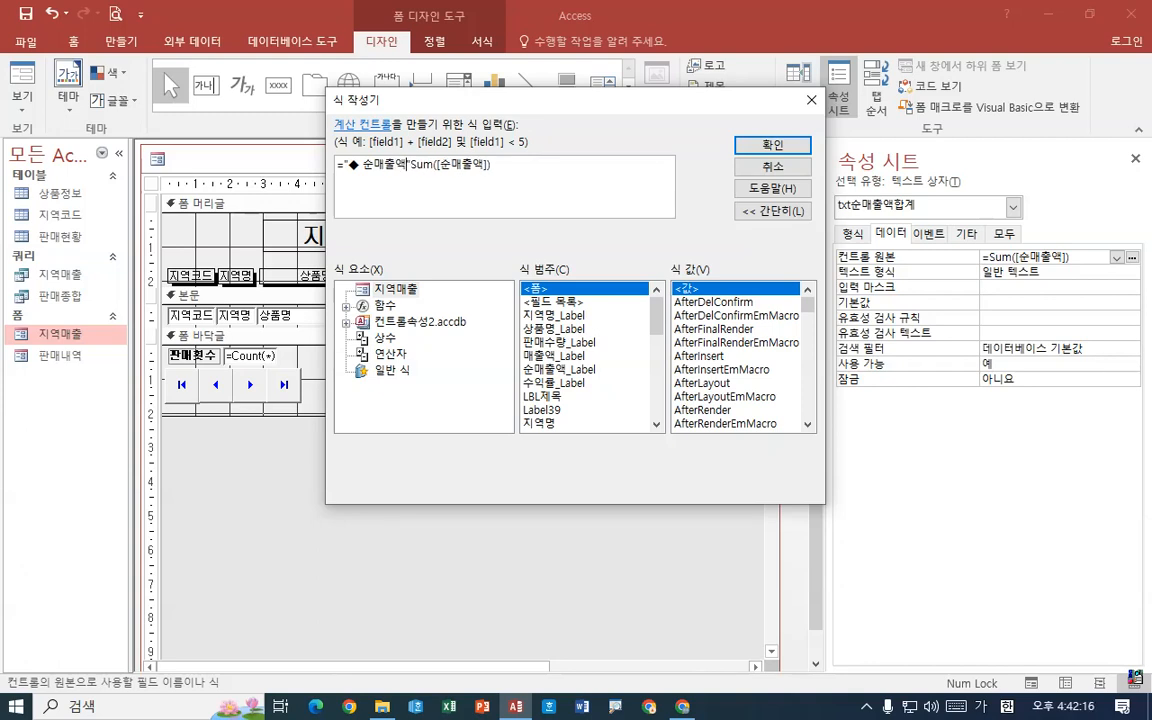
type(" : ")
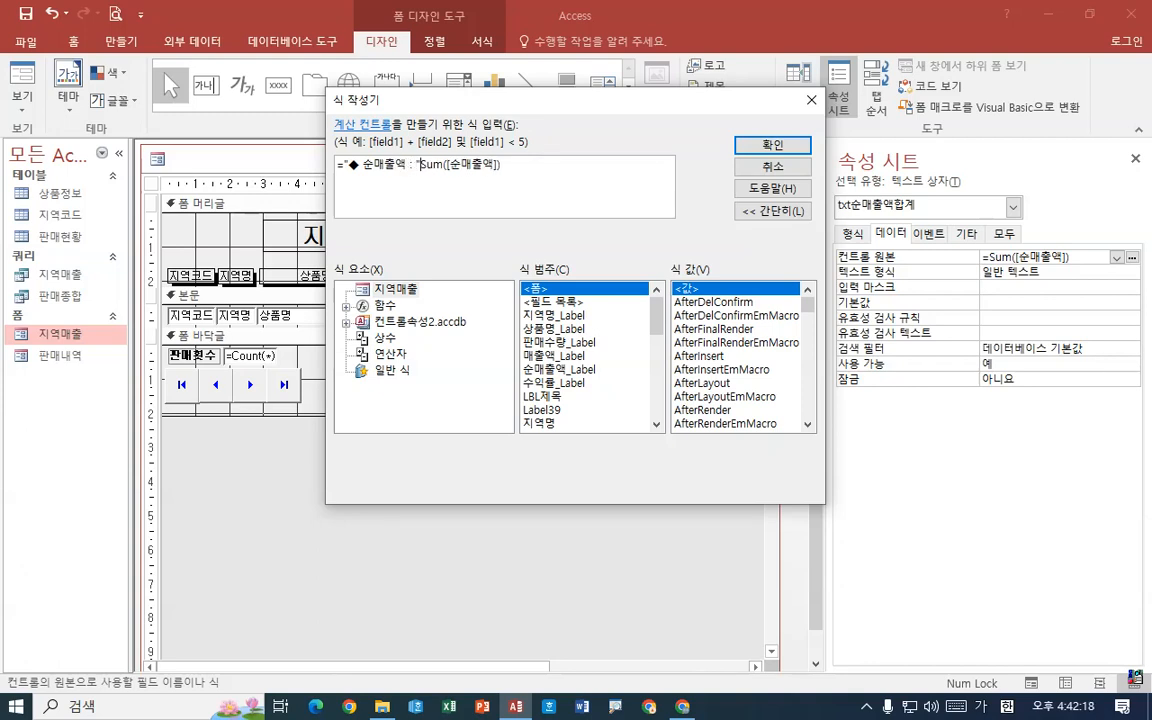
type(" & ")
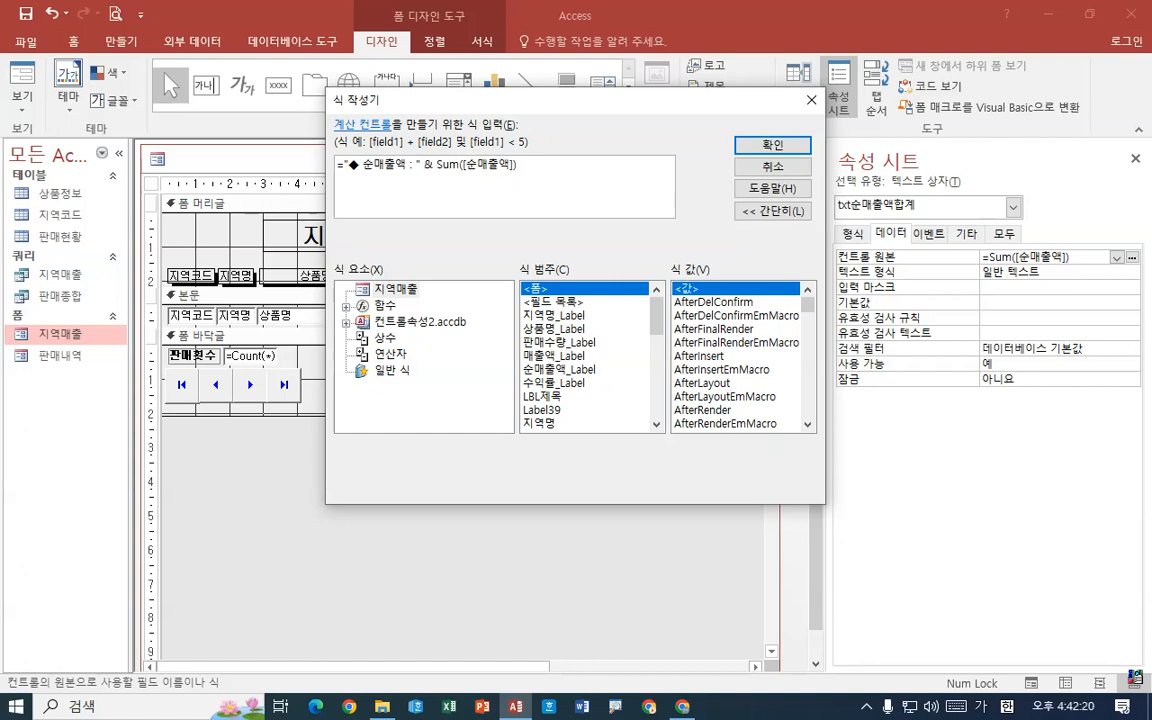
Enclose Sum([순매출액]) in a format function and begin its format string with #,##0원.
type("fo")
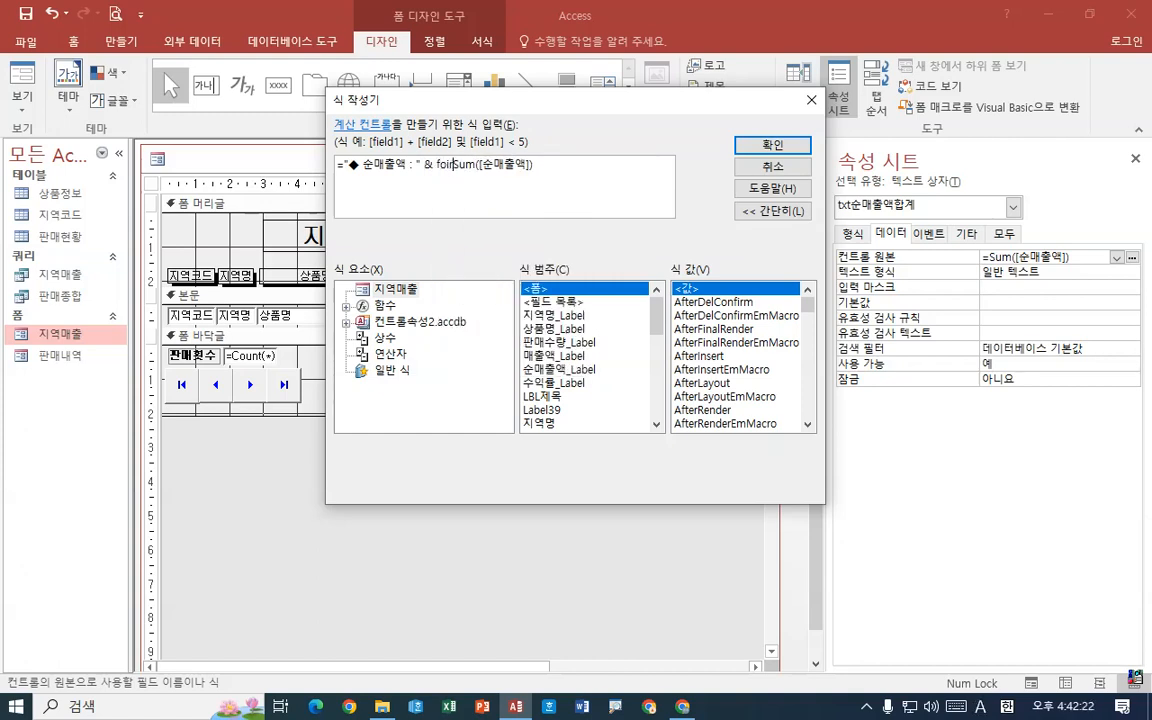
type("rmat")
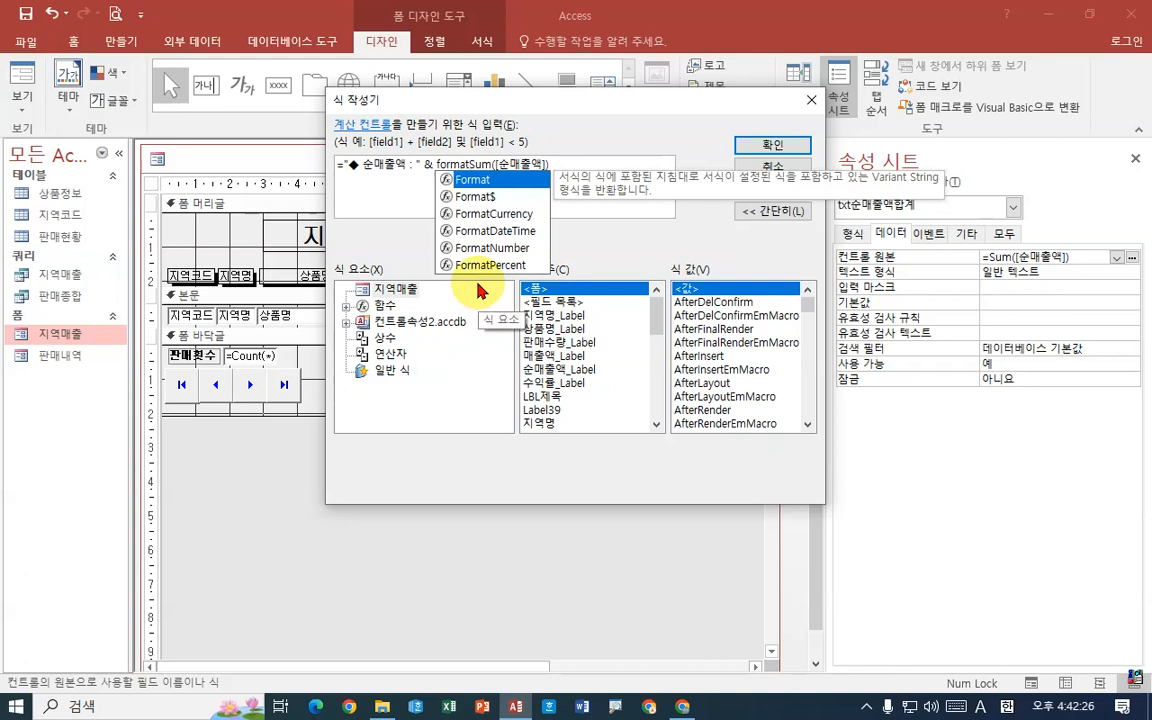
type("(")
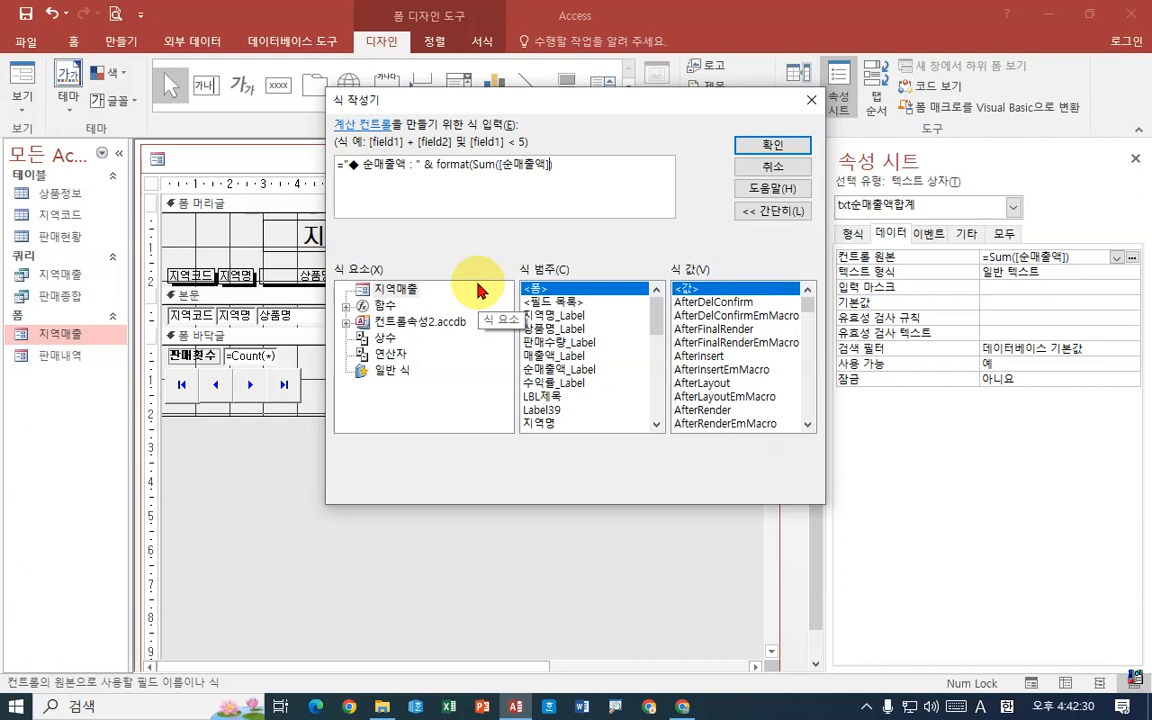
type(", ")
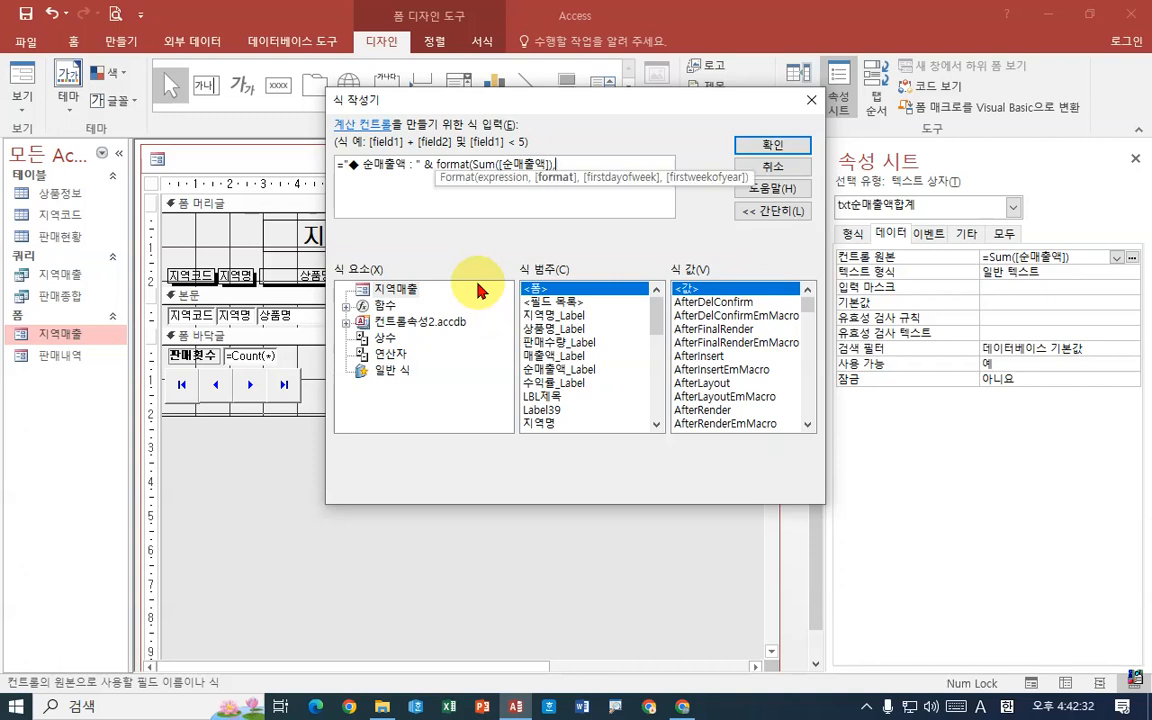
type("\"")
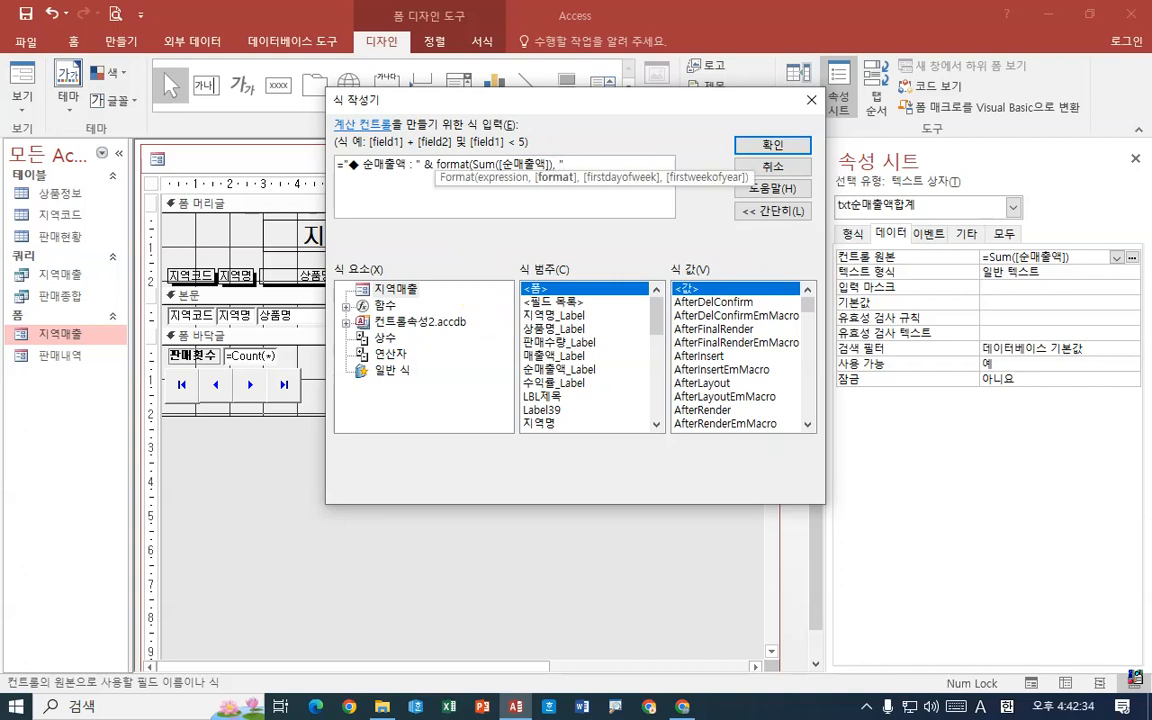
type("#,##0원")
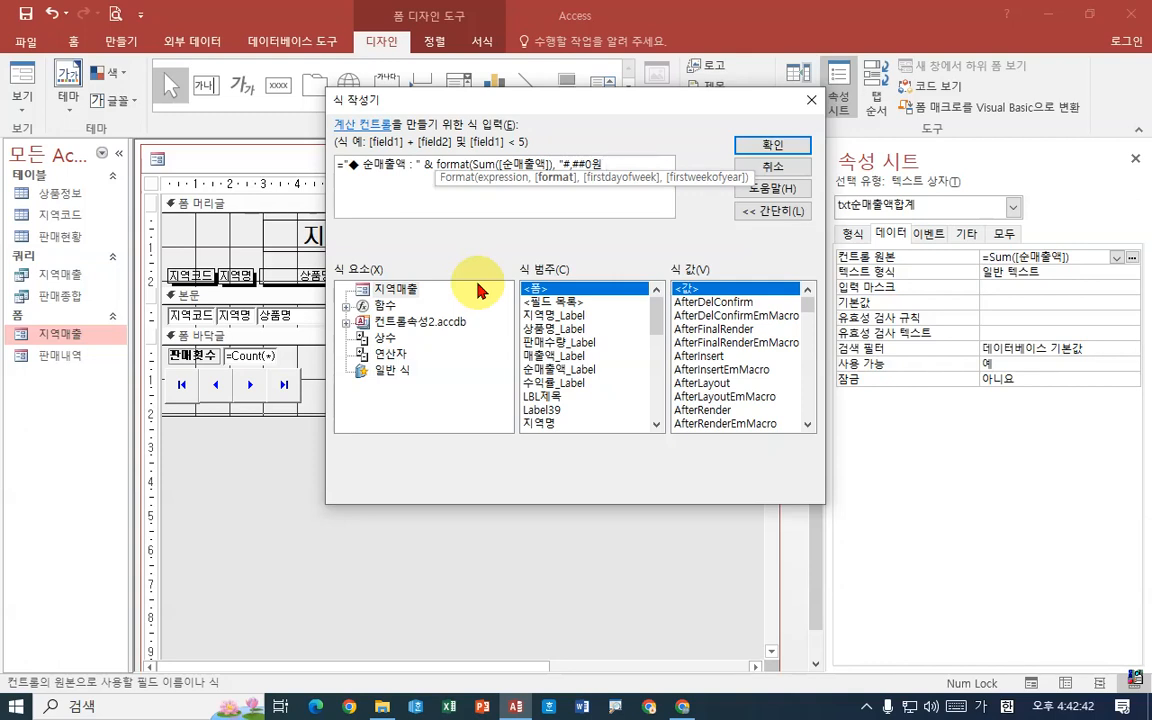
Finish the format string with a space and ◆ after 원, close the quotation and the function, and accept the expression.
type(" ㅁ")
key("Hangul_Hanja")
key("Tab")
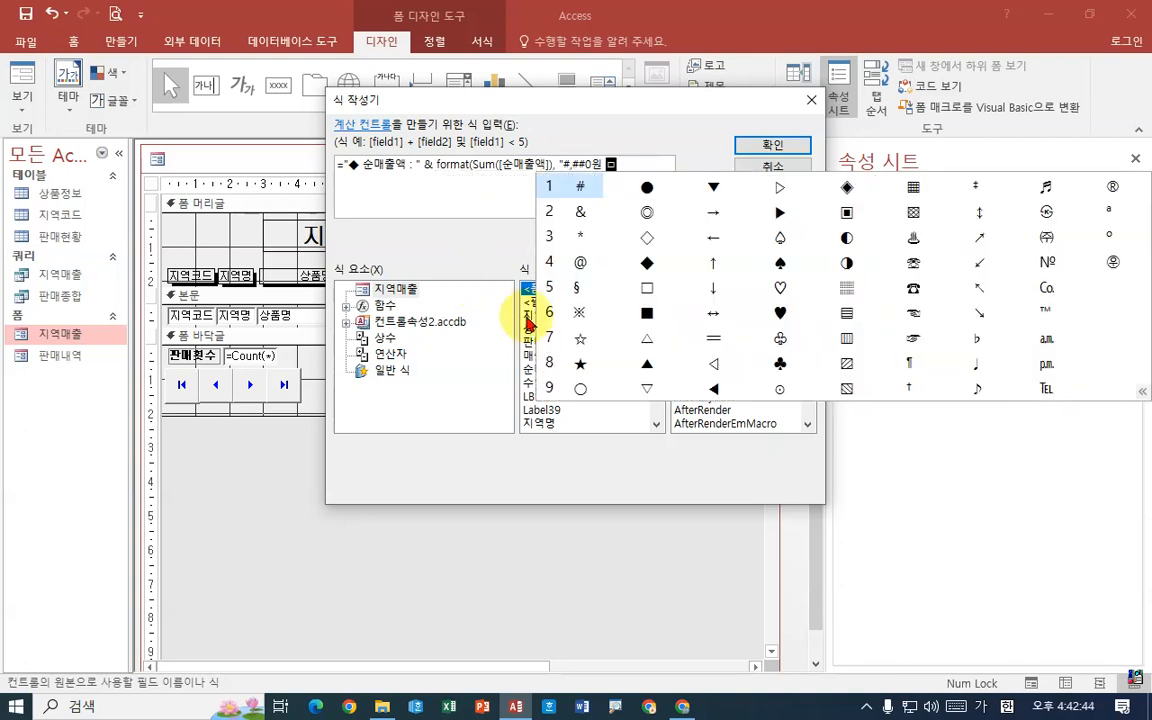
left_click(652, 260)
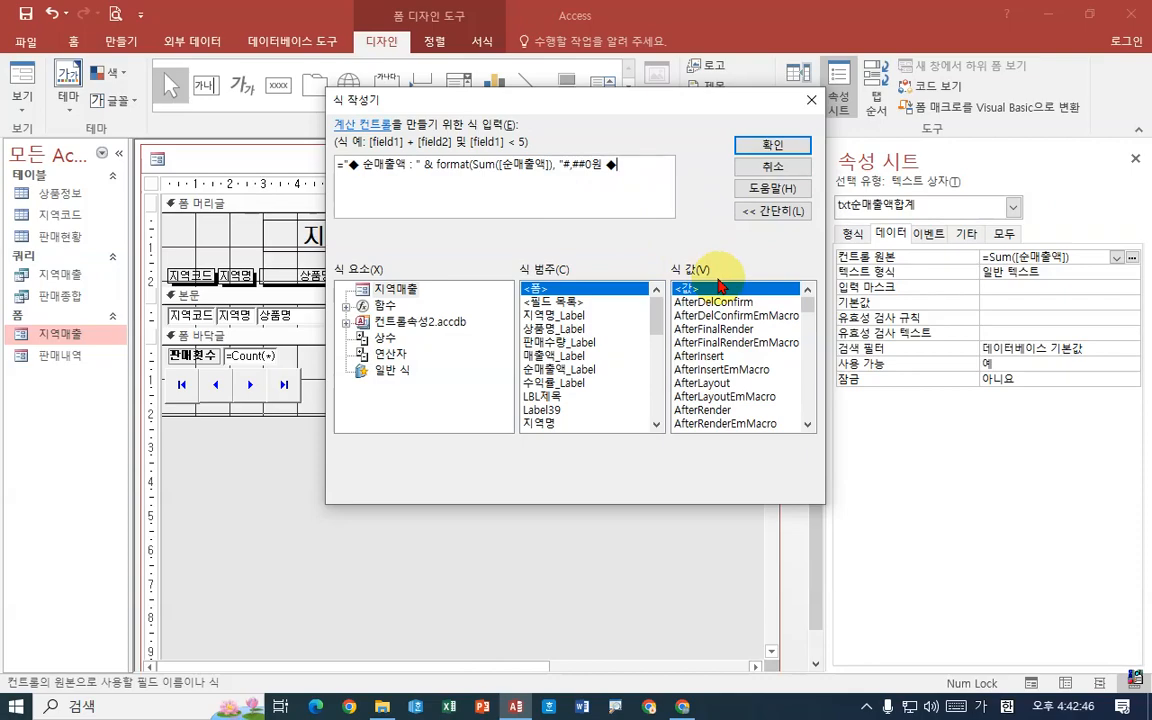
type("\")")
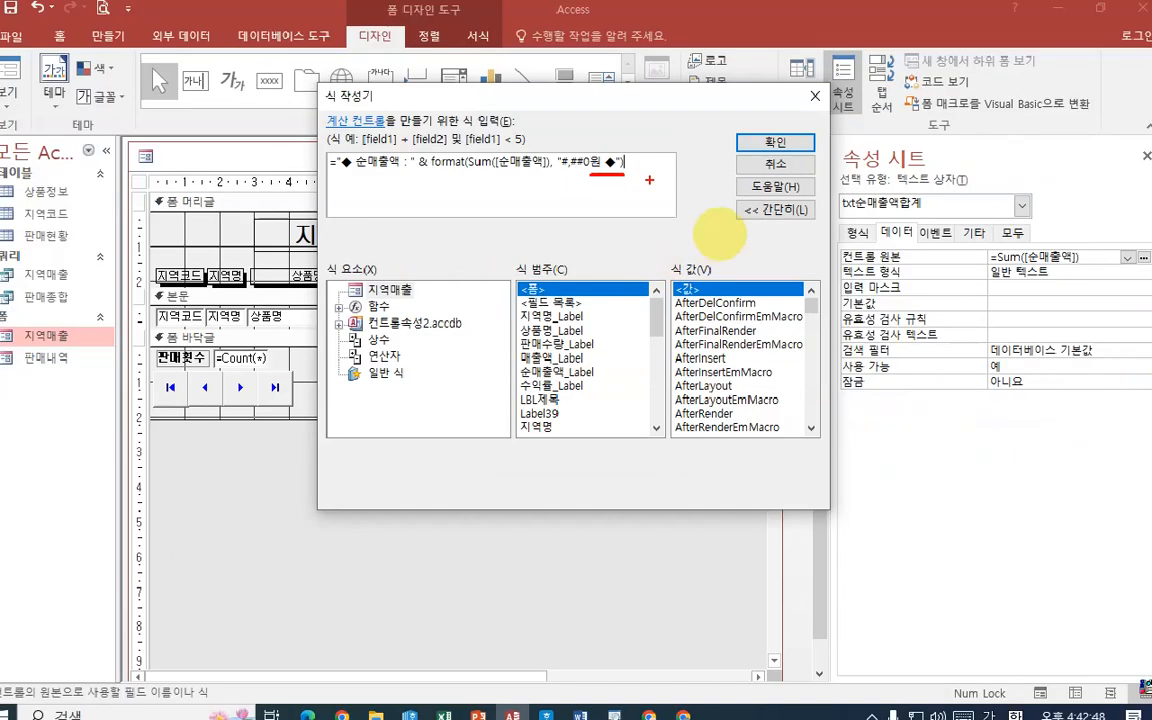
left_click(906, 22)
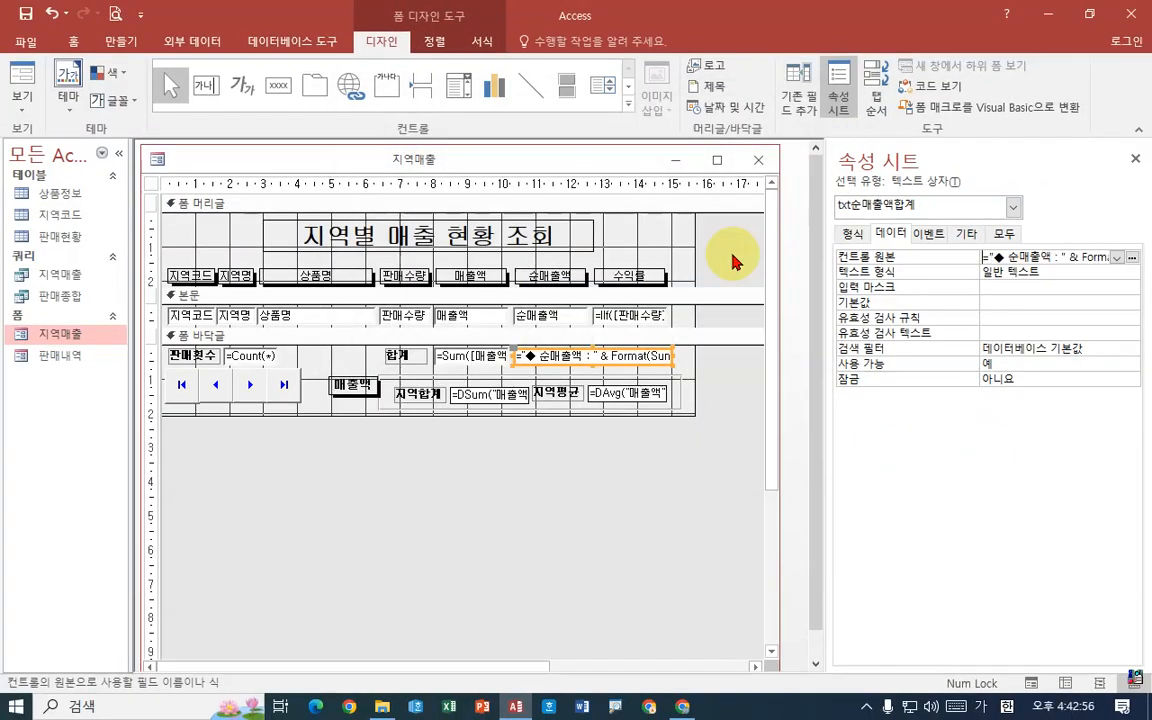
Save the form and show it in Form view, maximizing and restoring its window to check the formatted 순매출액 total in the footer.
right_click(181, 152)
left_click(233, 164)
right_click(238, 156)
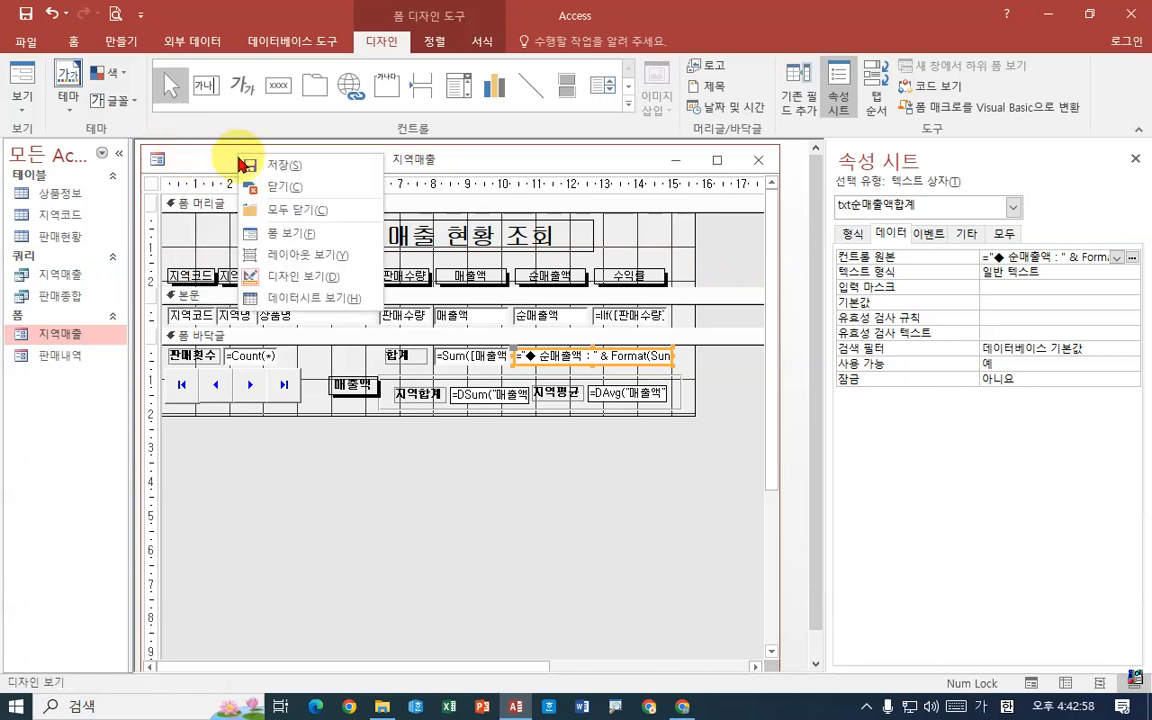
left_click(255, 233)
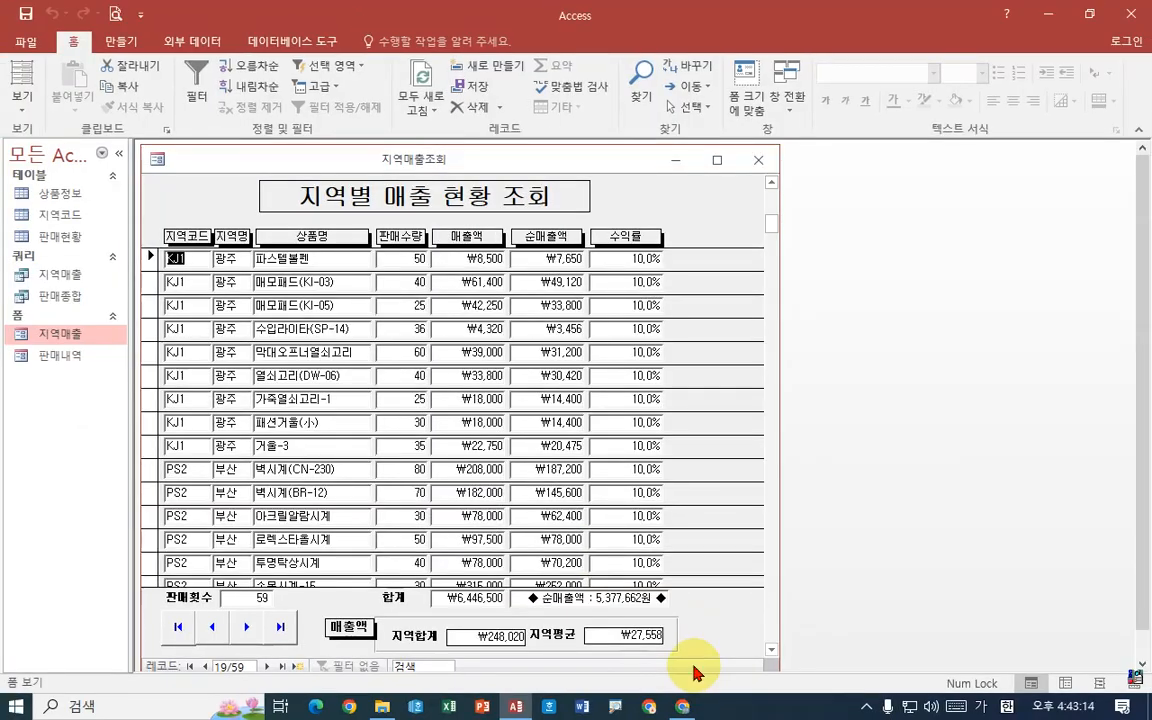
double_click(222, 162)
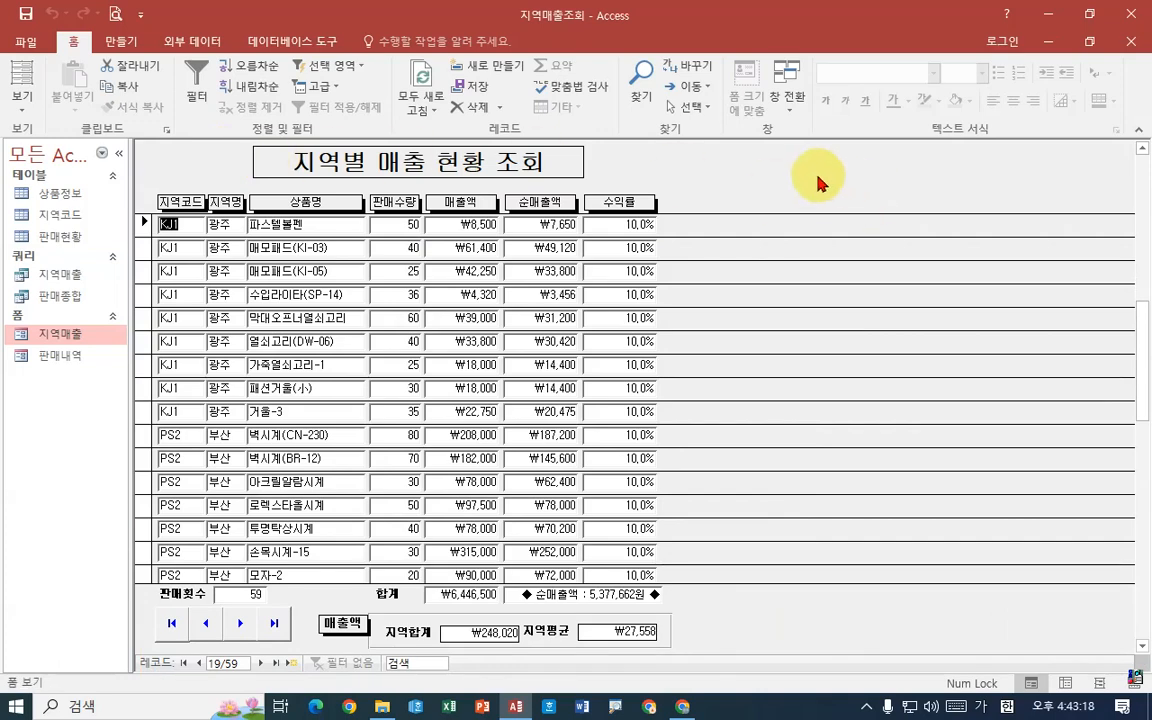
left_click(1090, 42)
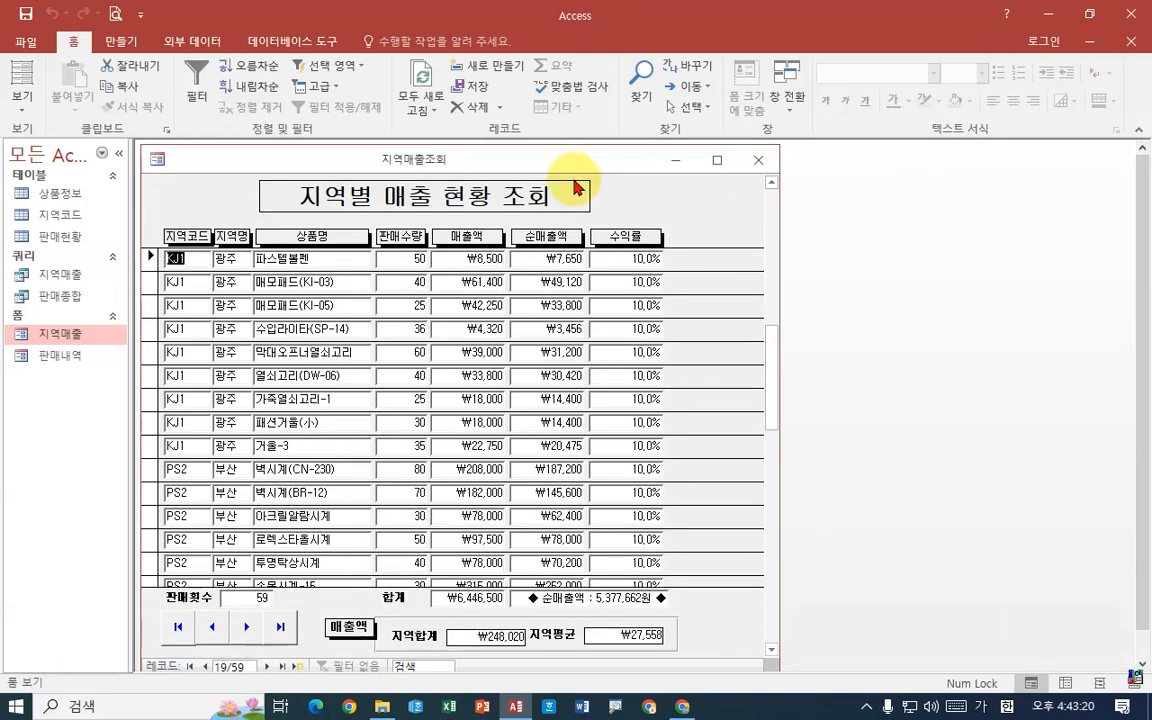